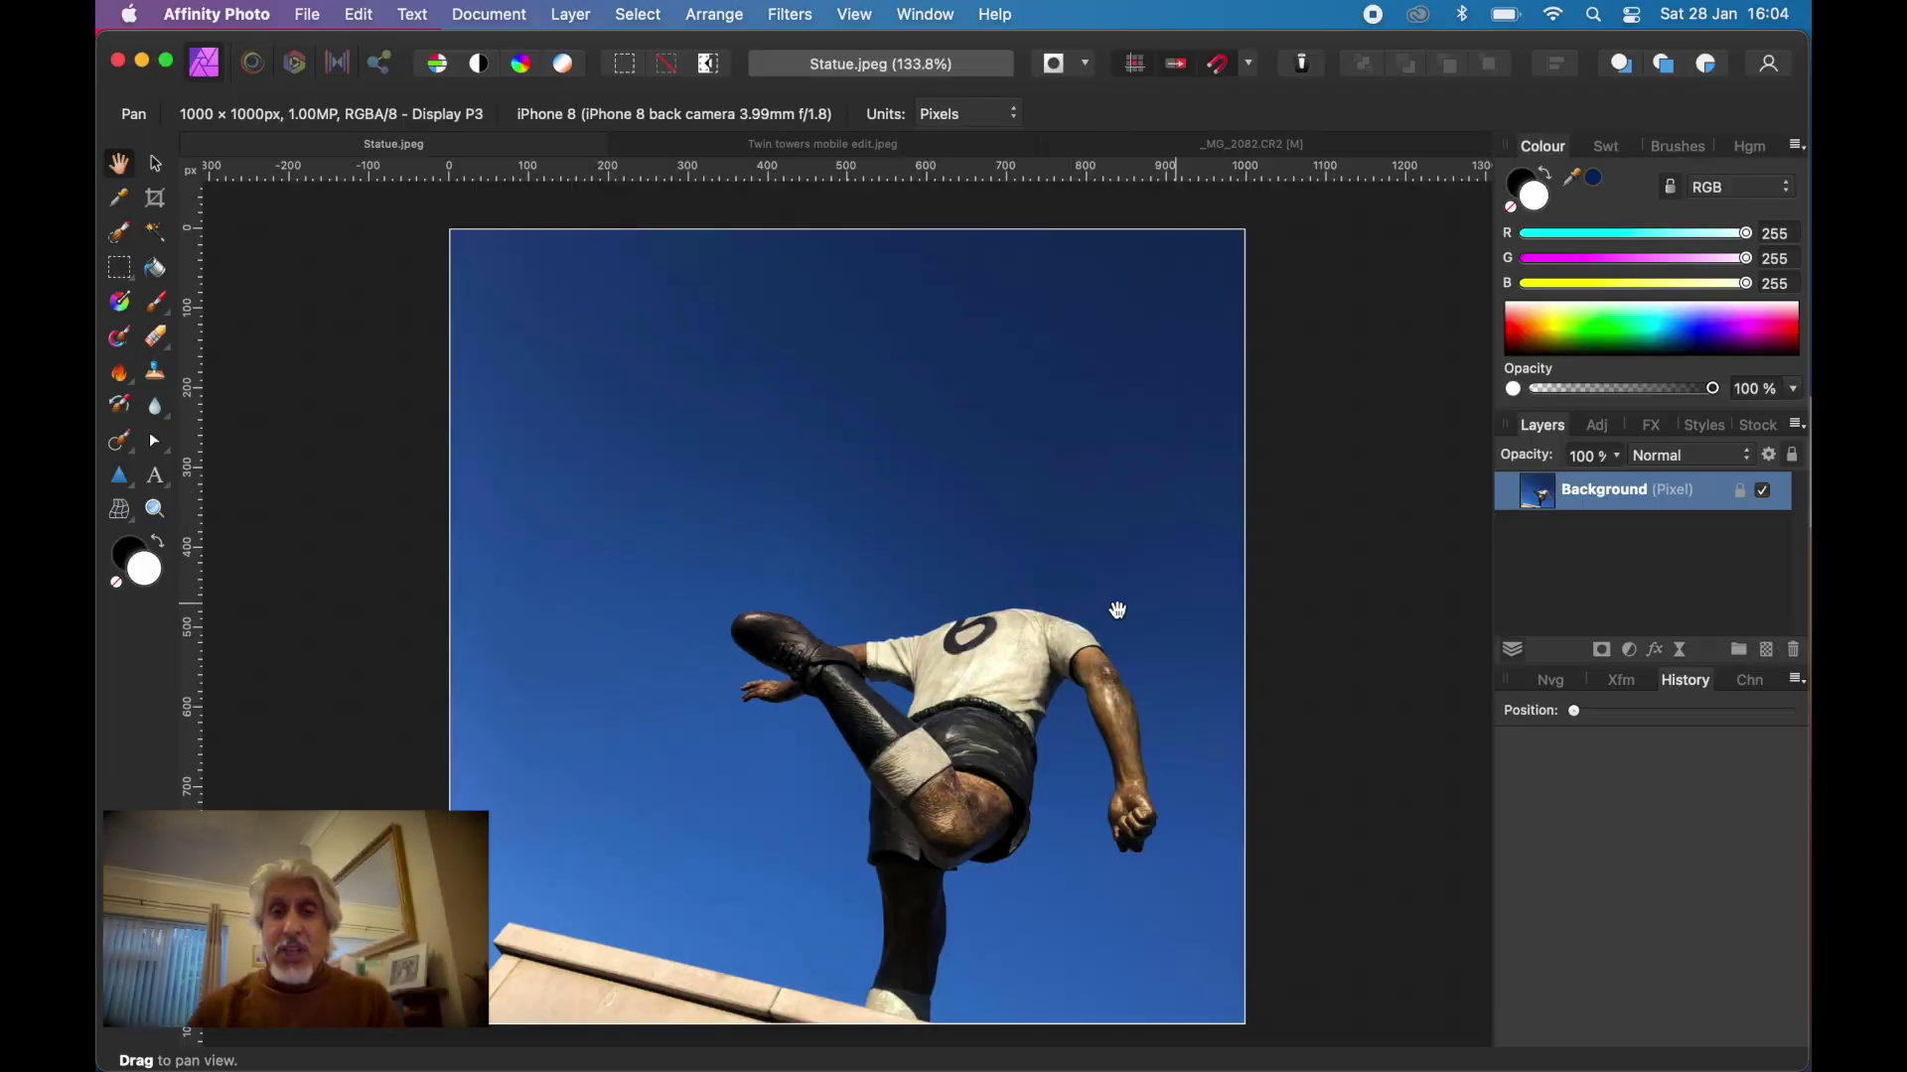
# Return to the statue photo and add an empty pixel layer above it
pyautogui.click(745, 156)
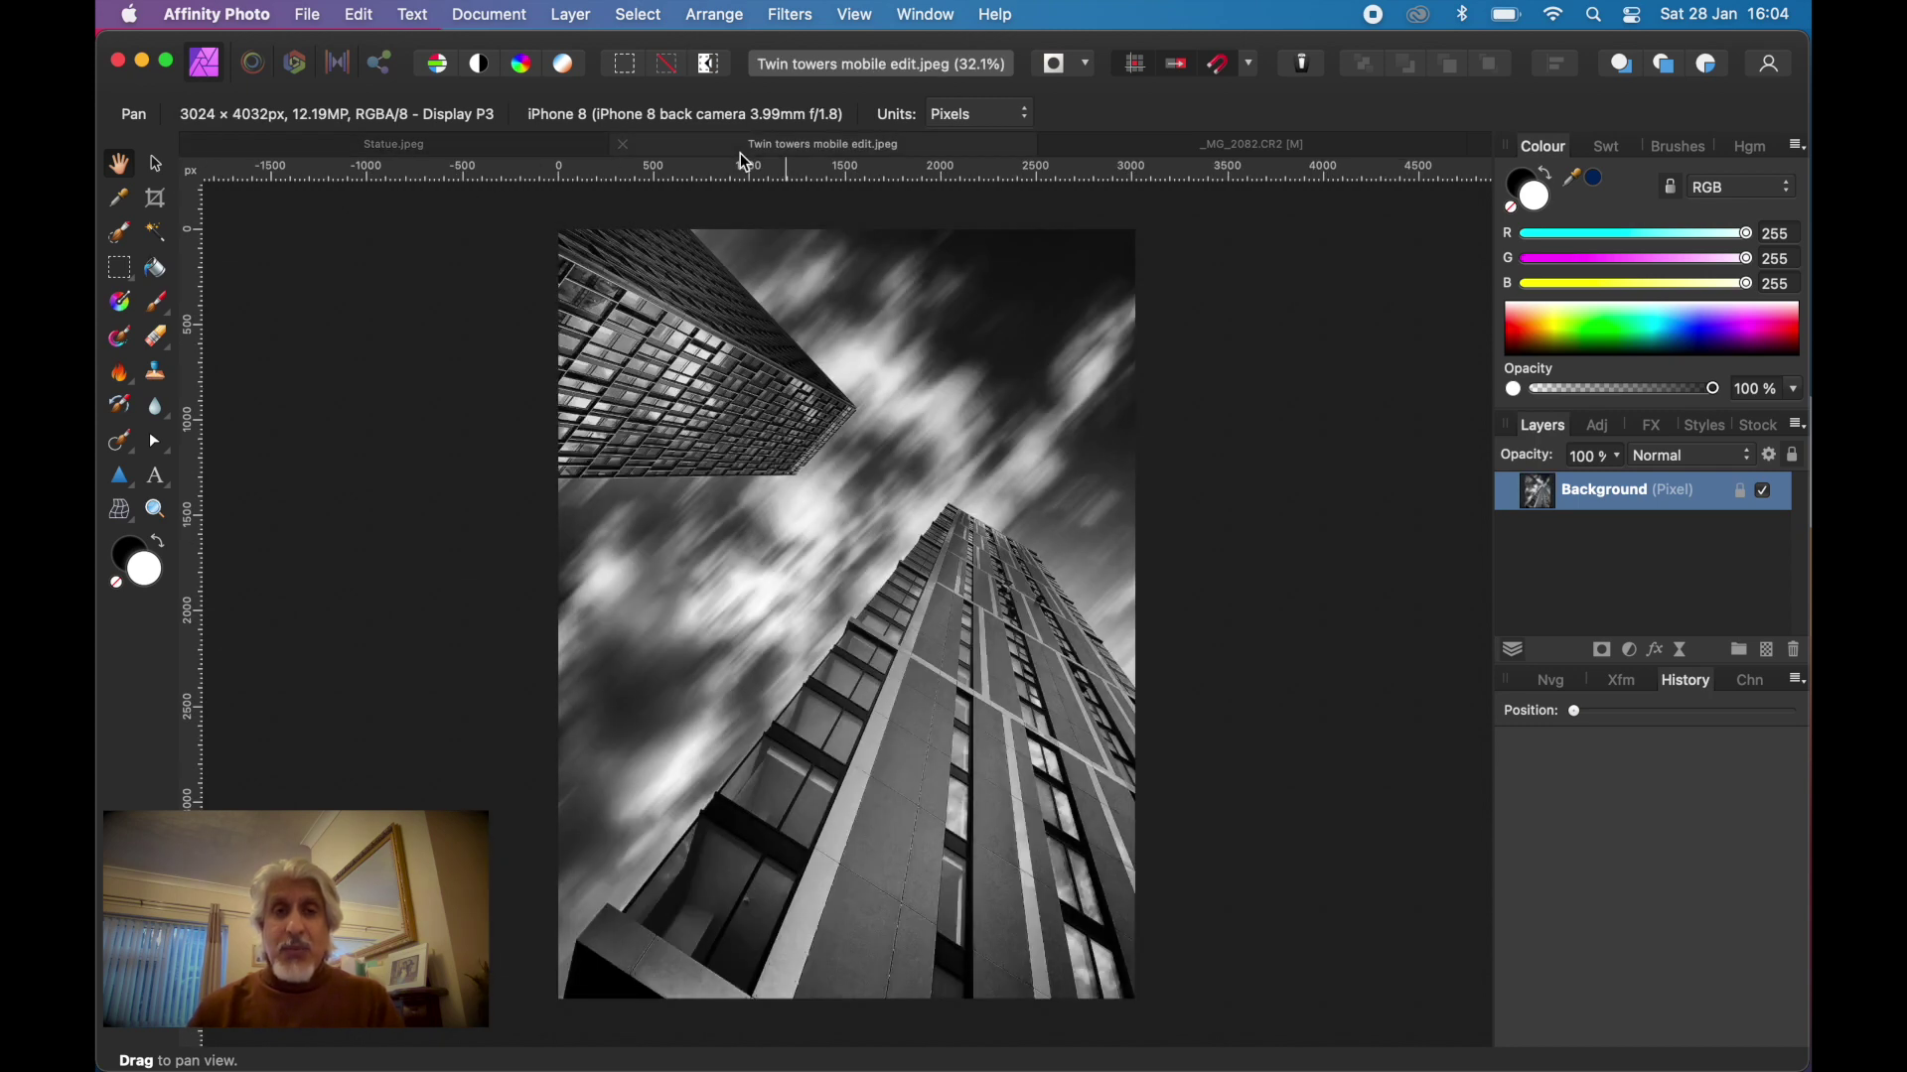
pyautogui.click(494, 149)
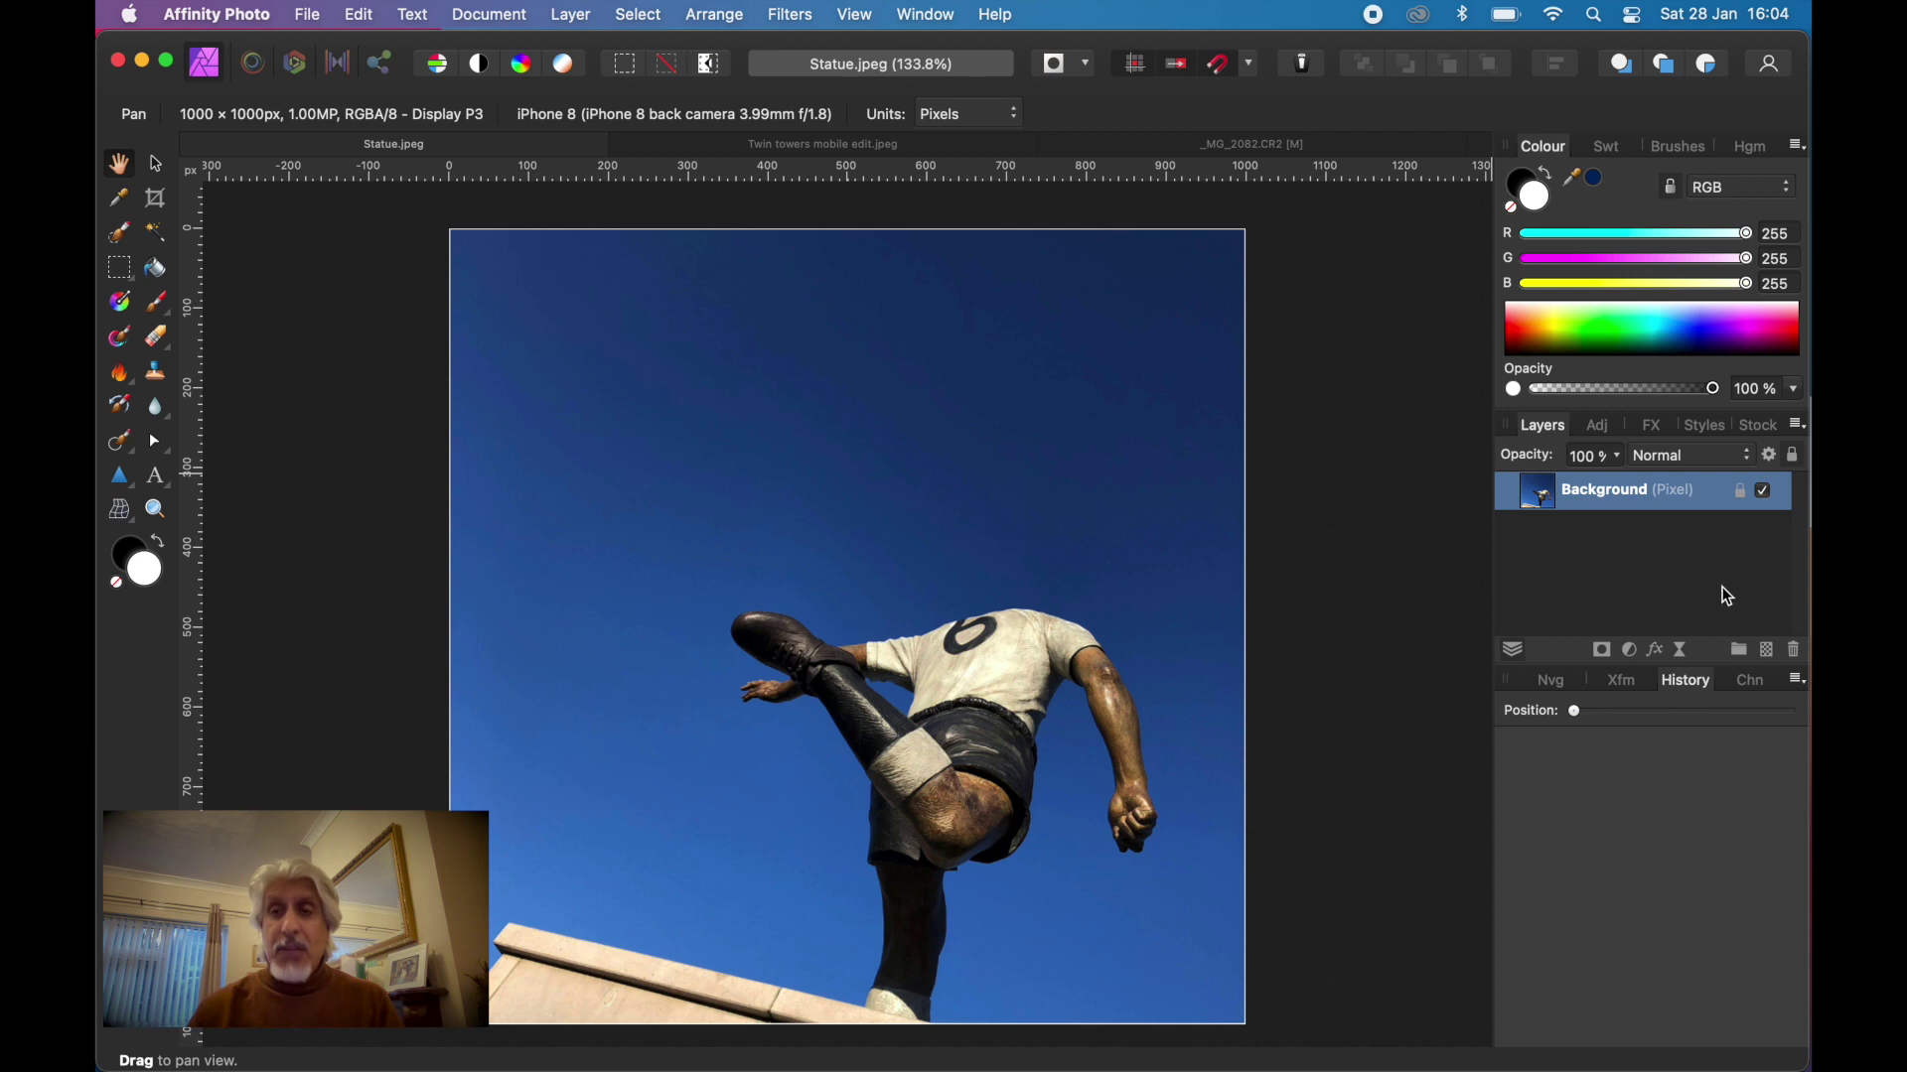
pyautogui.click(1770, 655)
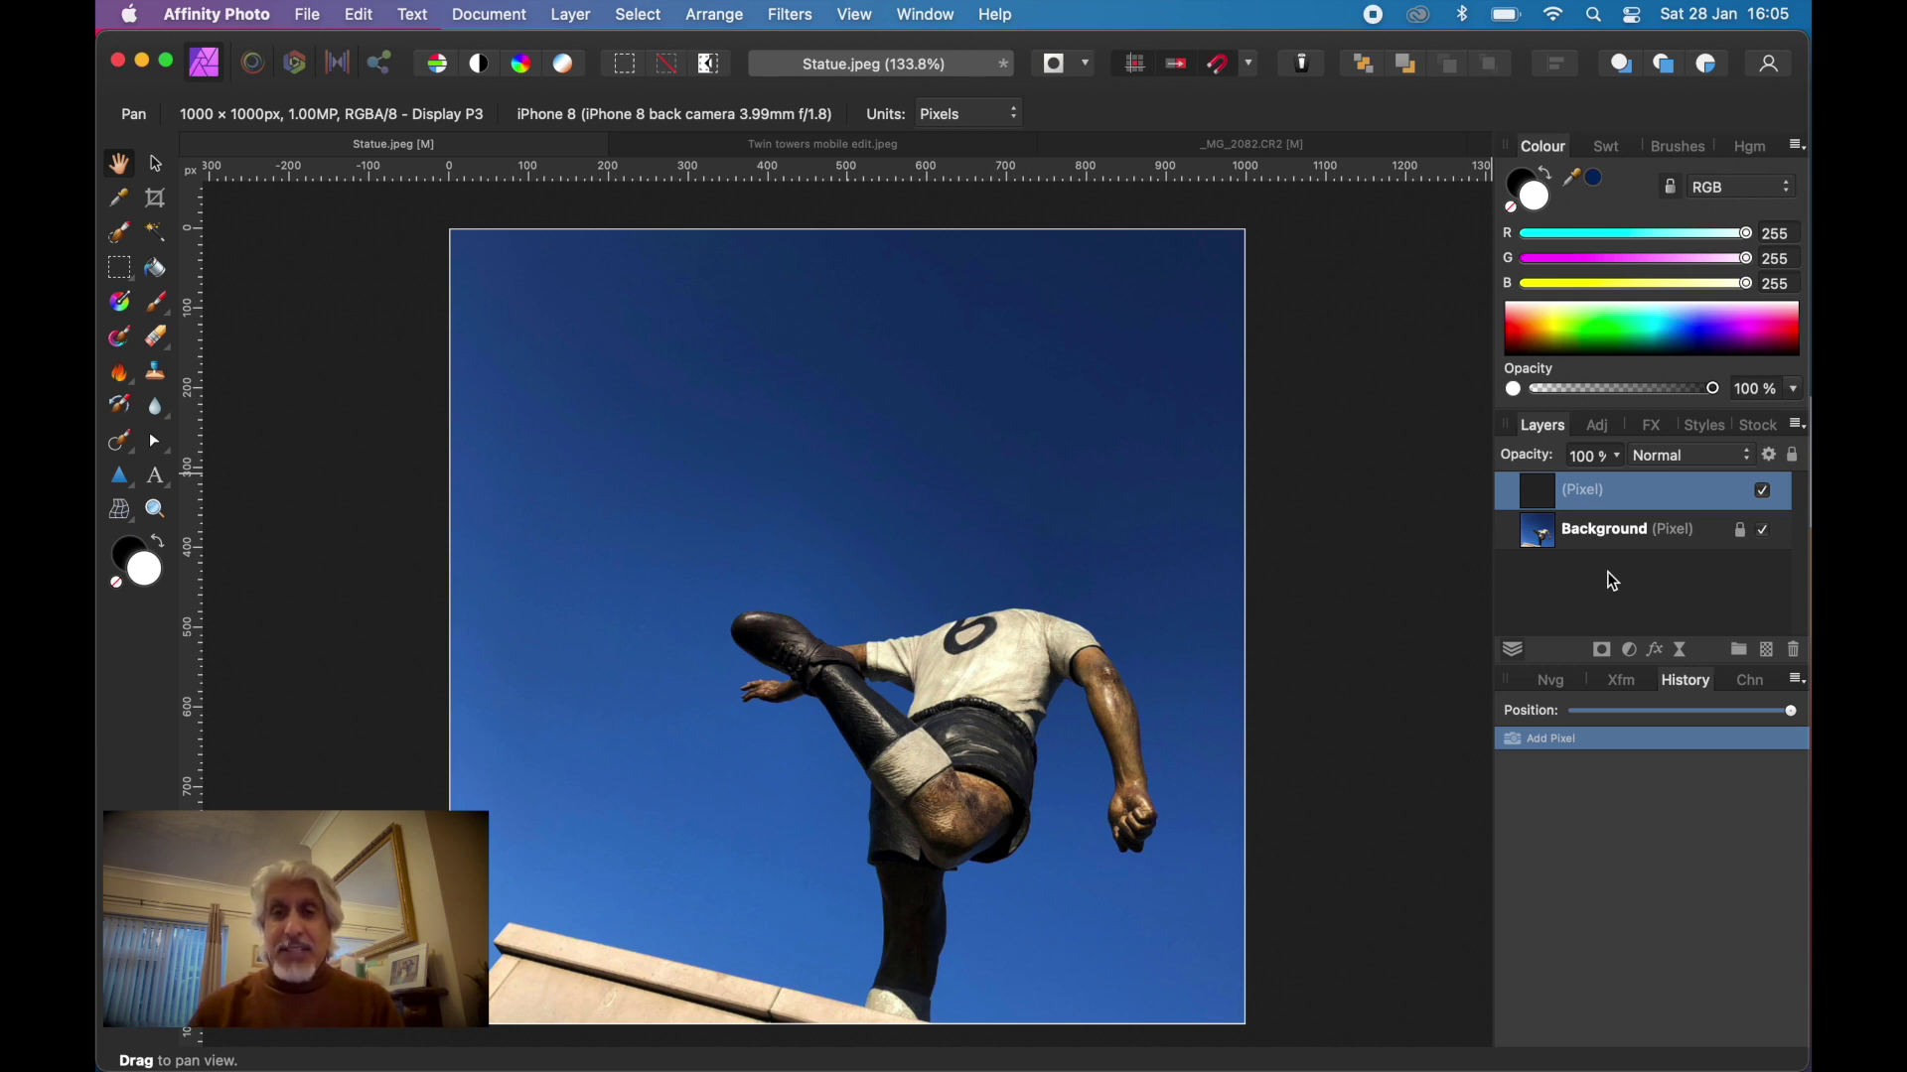
# Set the new pixel layer's blend mode to Overlay, ready to paint with a brush
pyautogui.click(1729, 463)
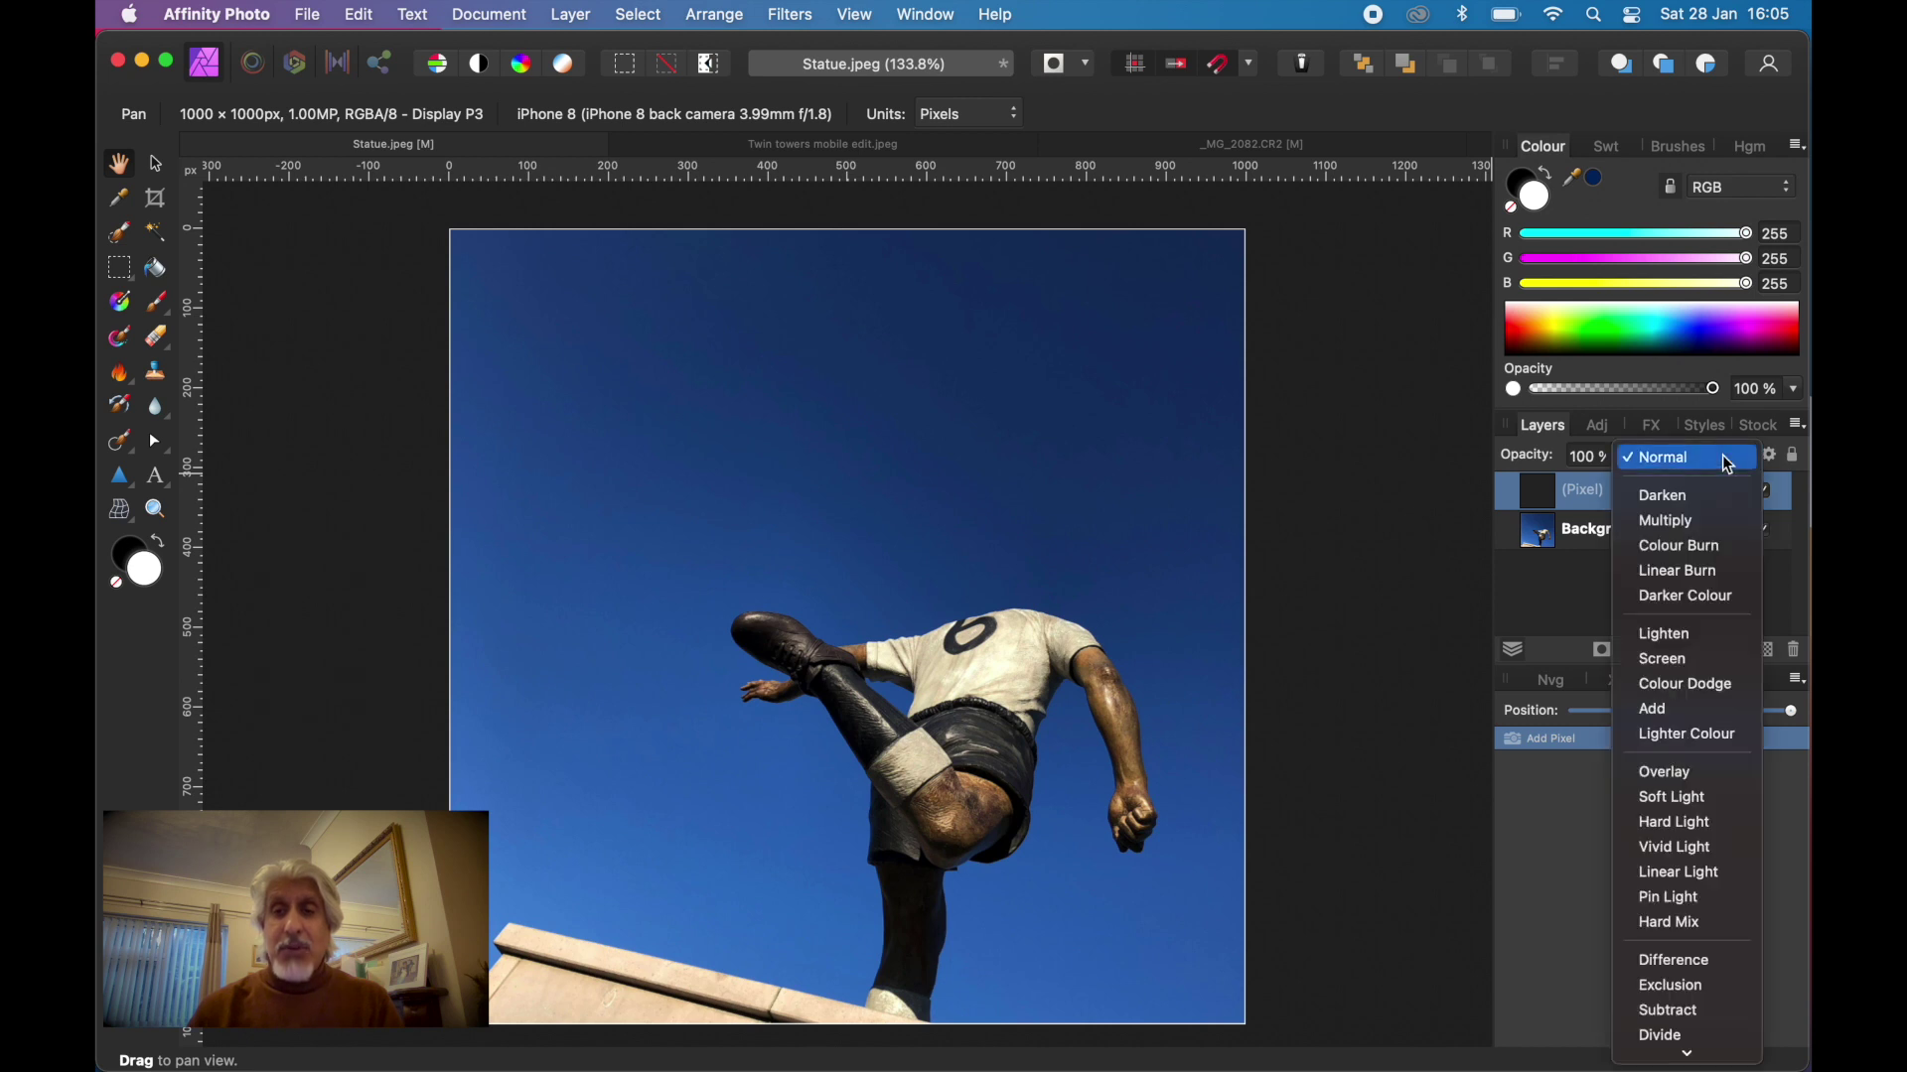
pyautogui.click(1694, 775)
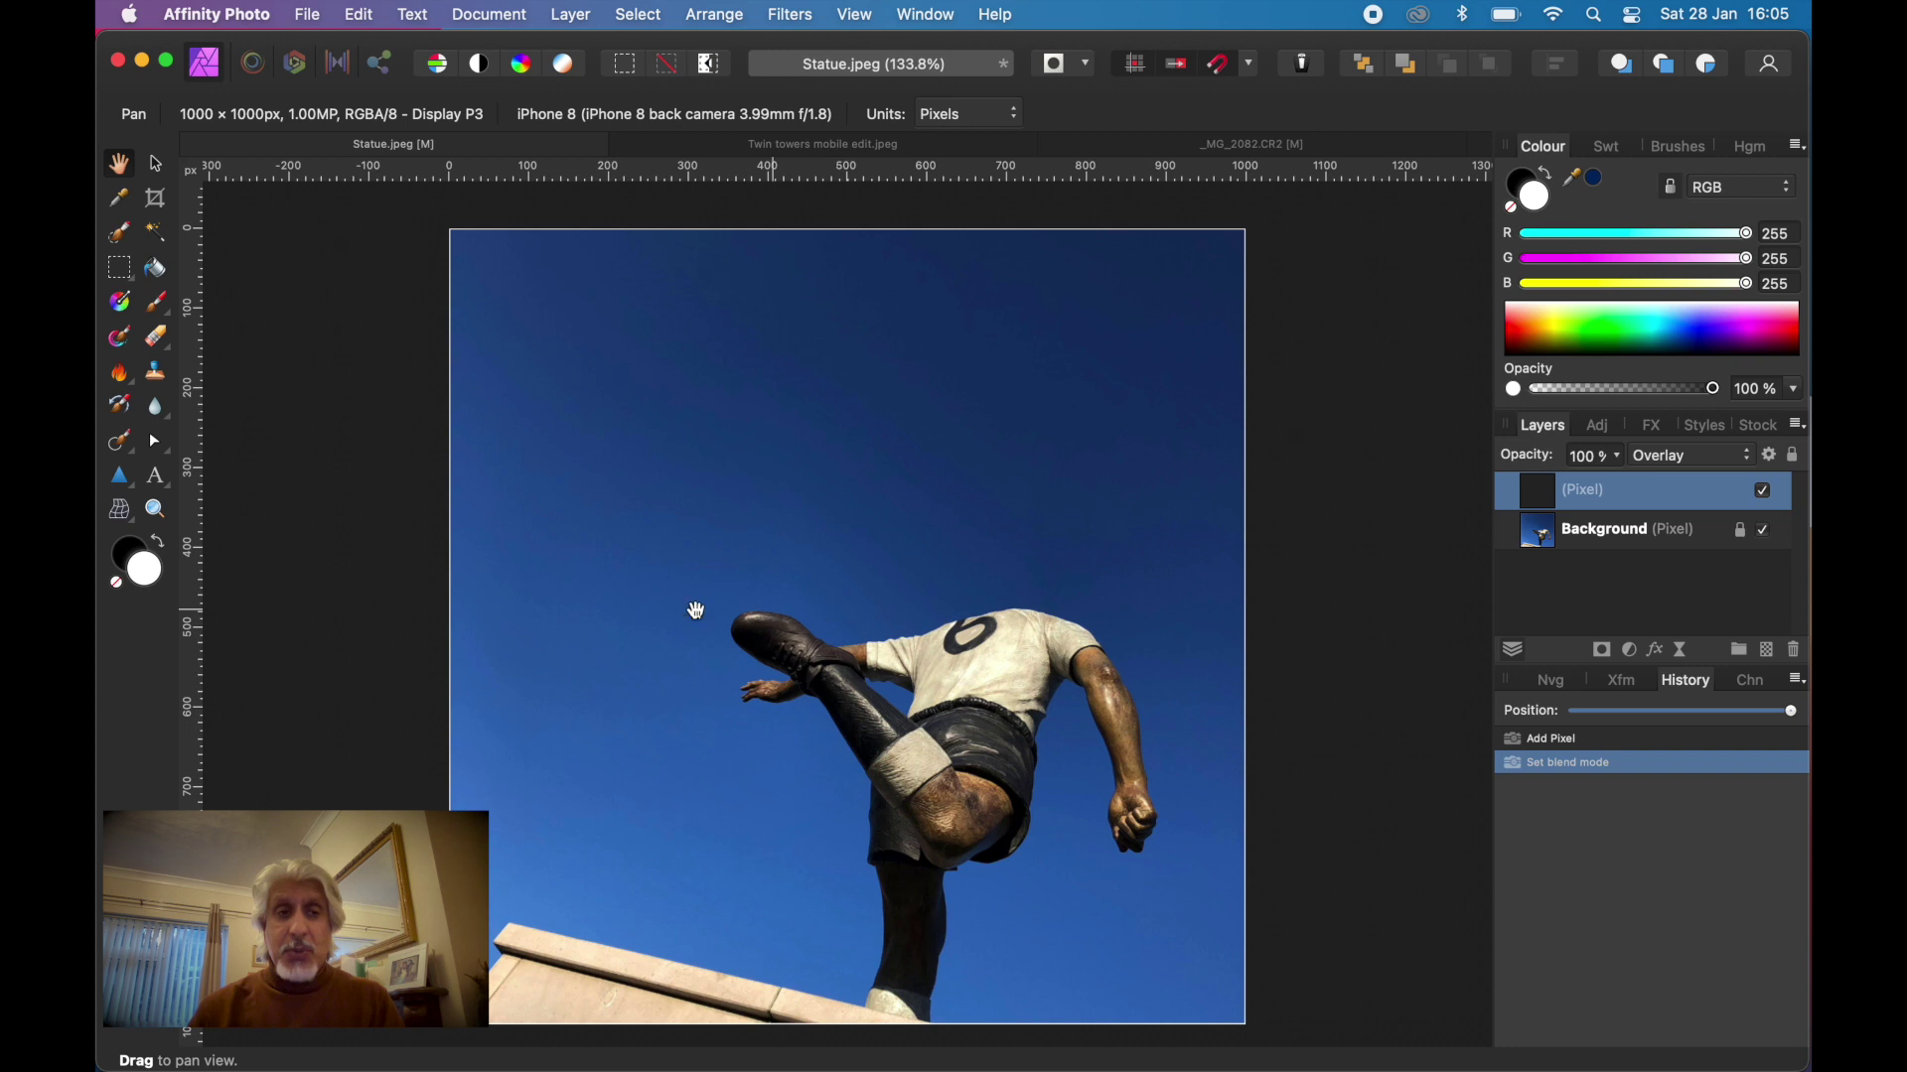
pyautogui.click(154, 304)
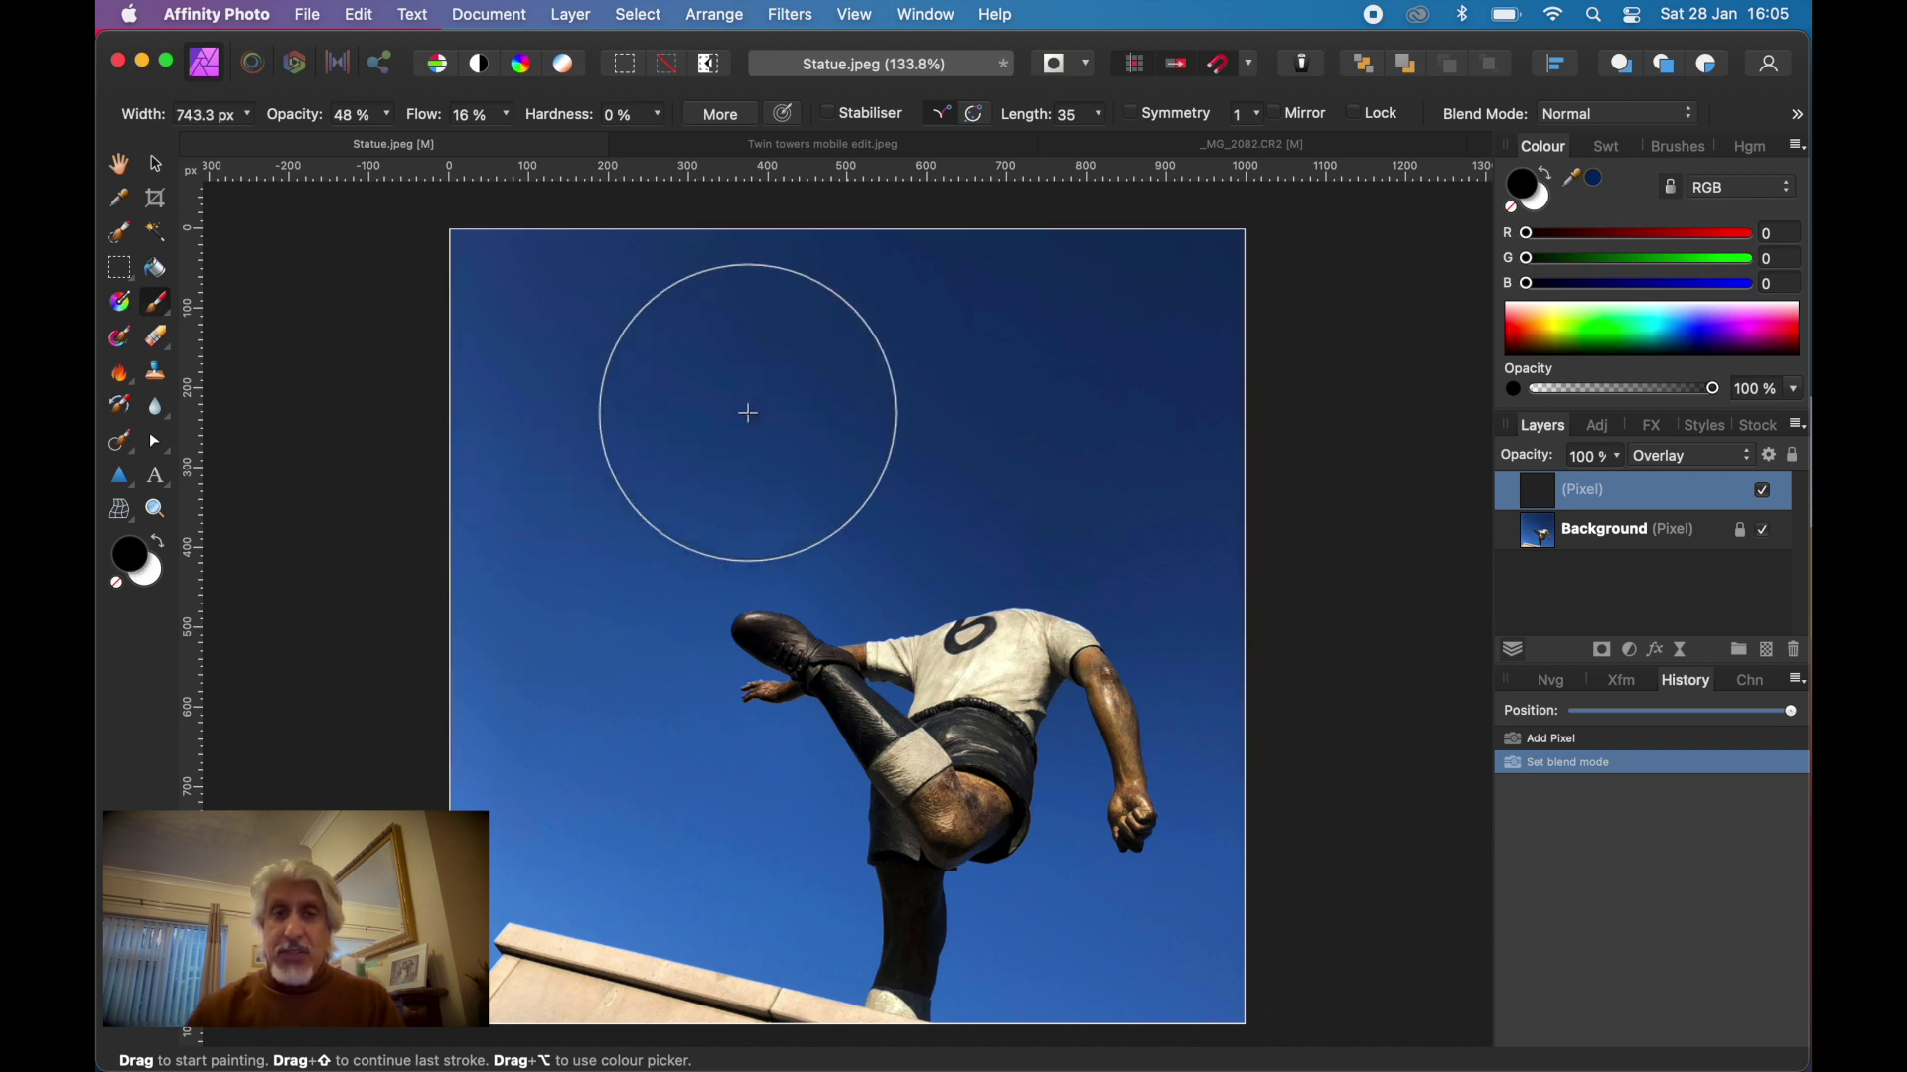
# Choose the soft 212 px round Basic brush preset
pyautogui.press(']')
pyautogui.press(']')
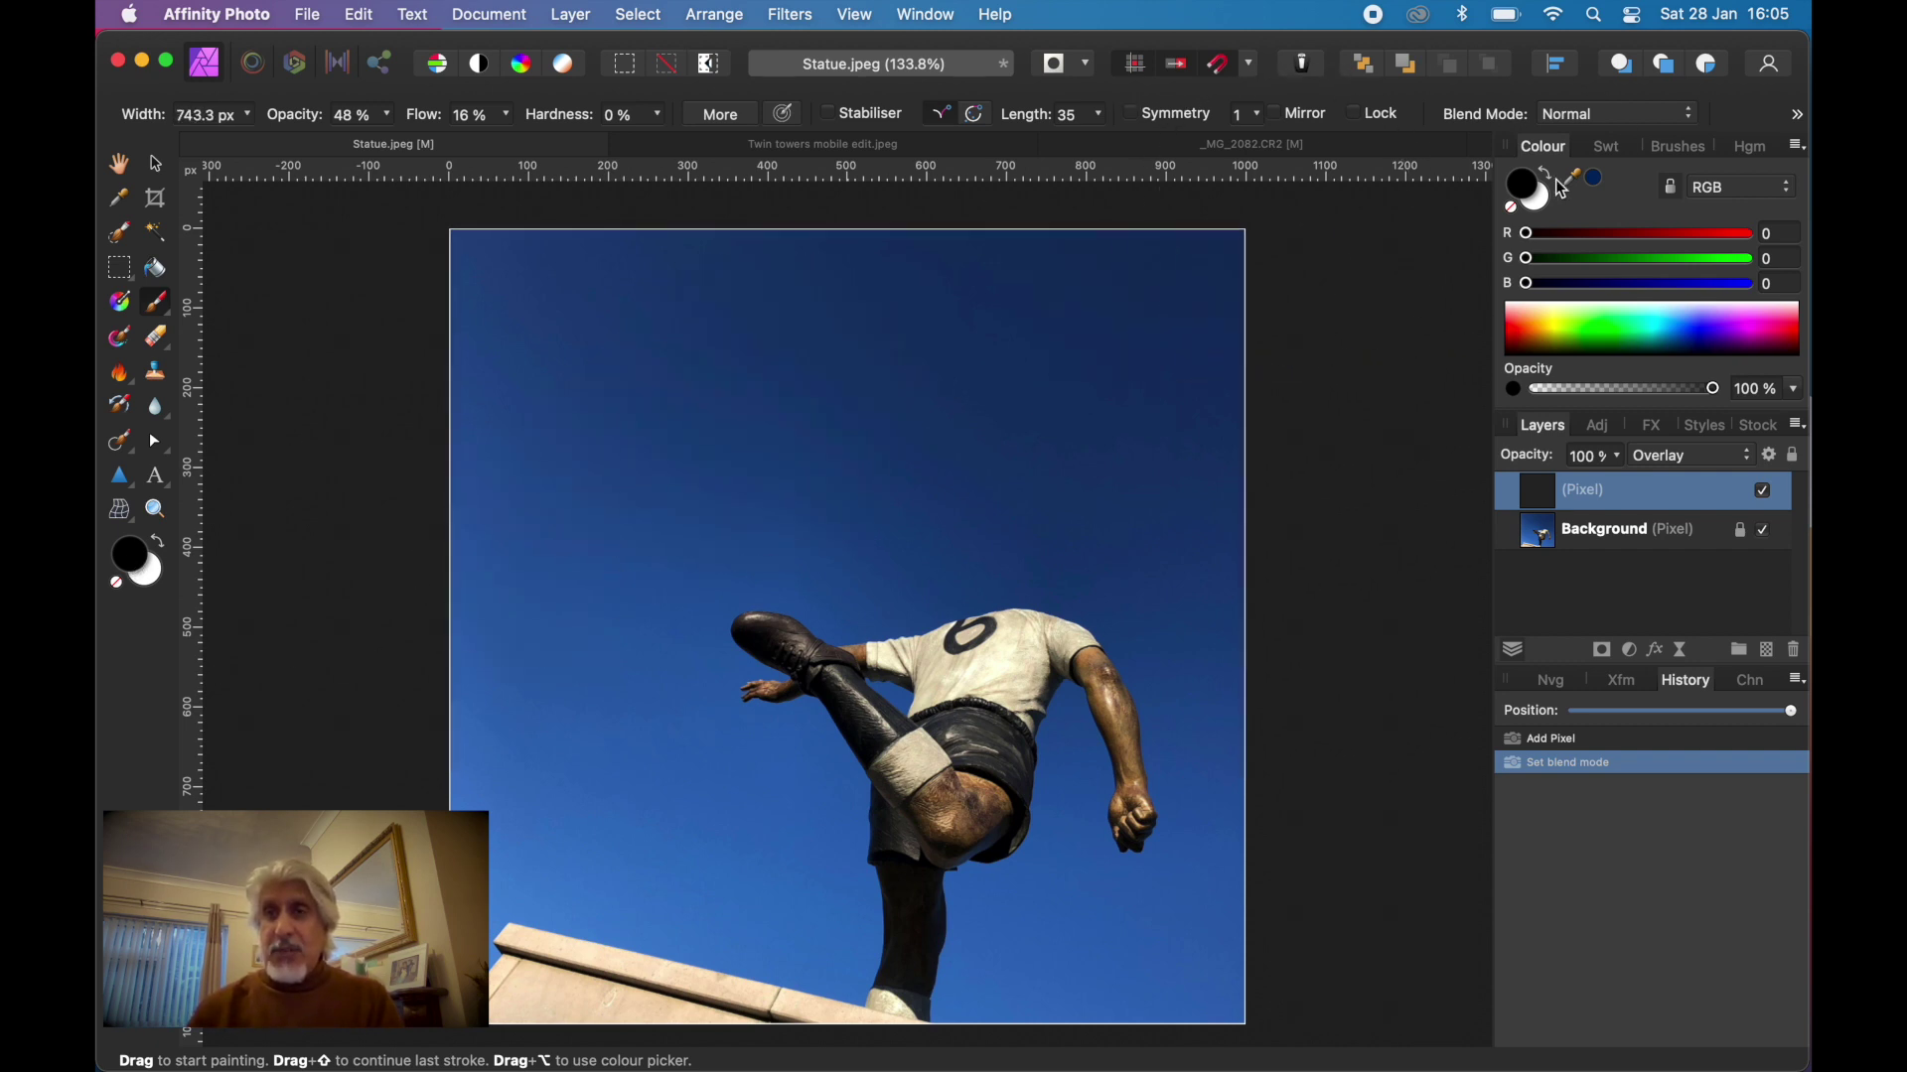
pyautogui.click(1672, 153)
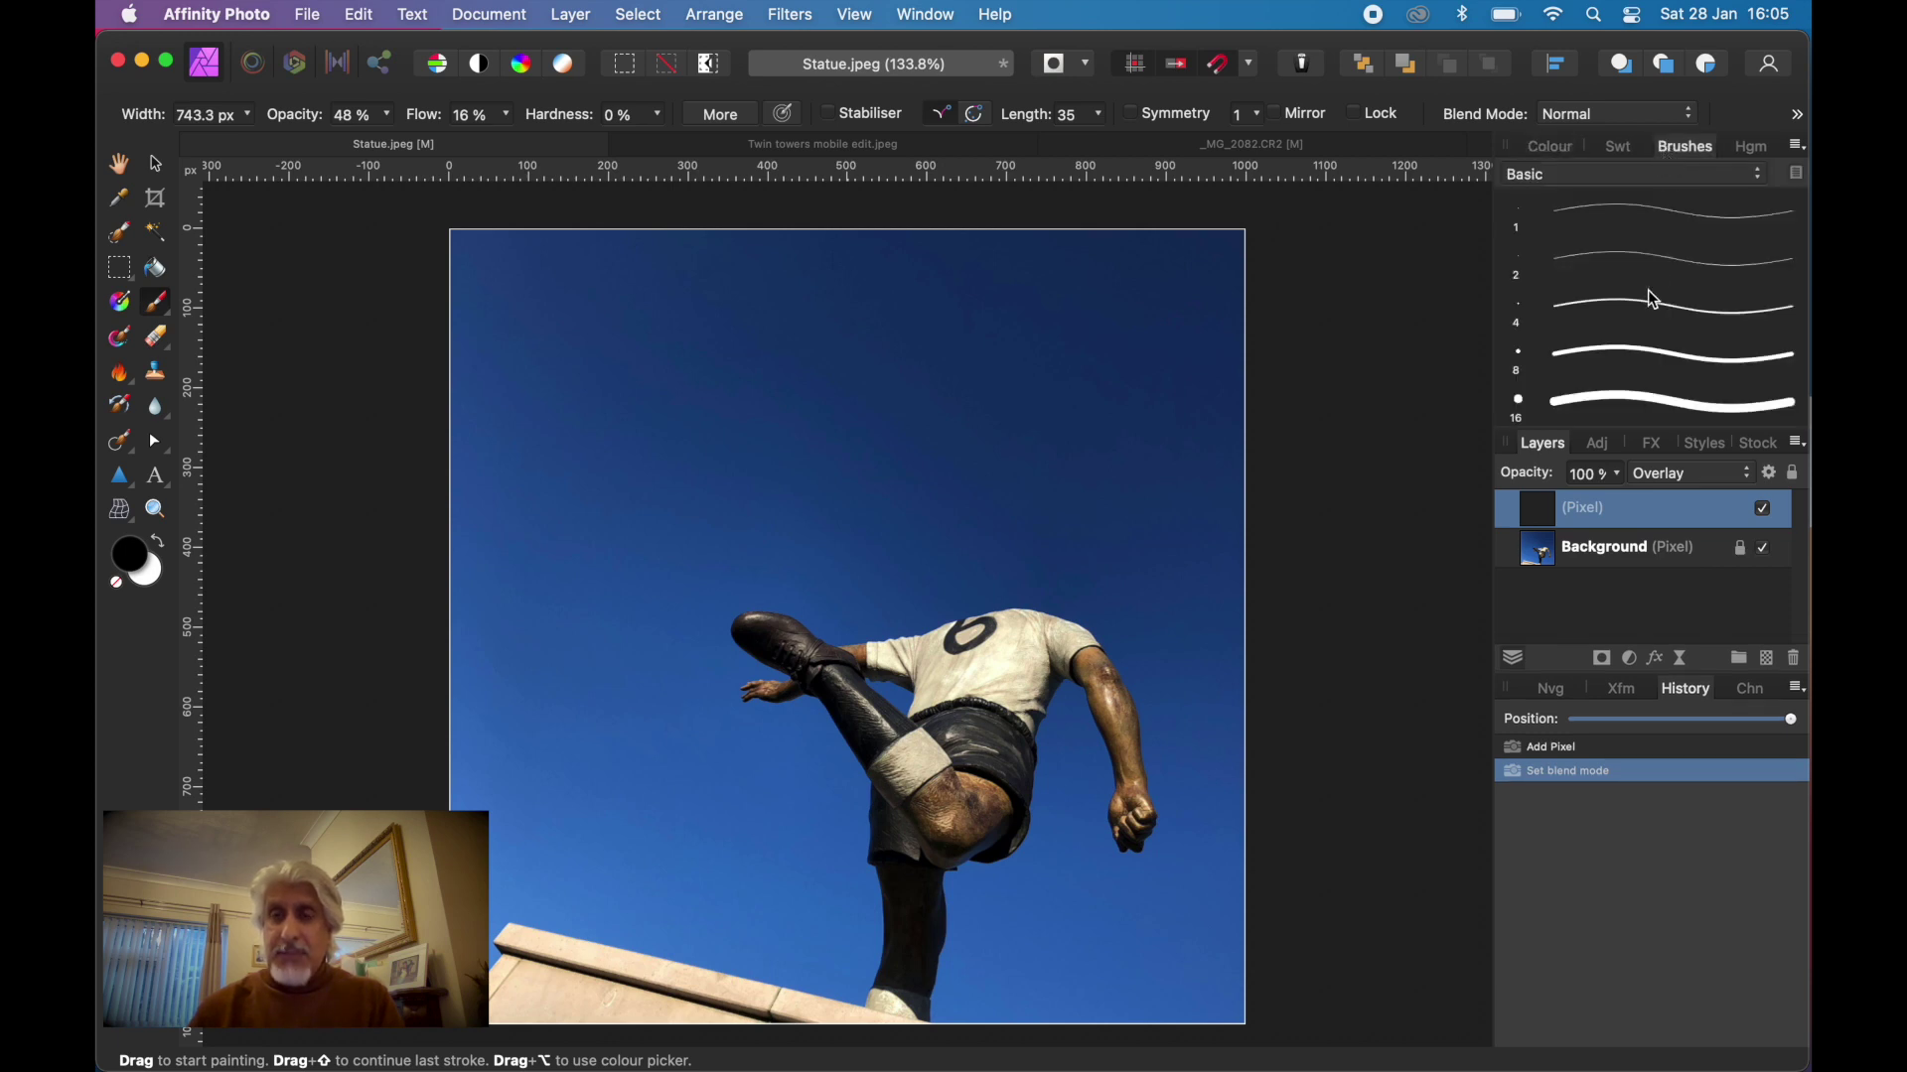
pyautogui.scroll(-5, 1652, 300)
pyautogui.scroll(-5, 1652, 300)
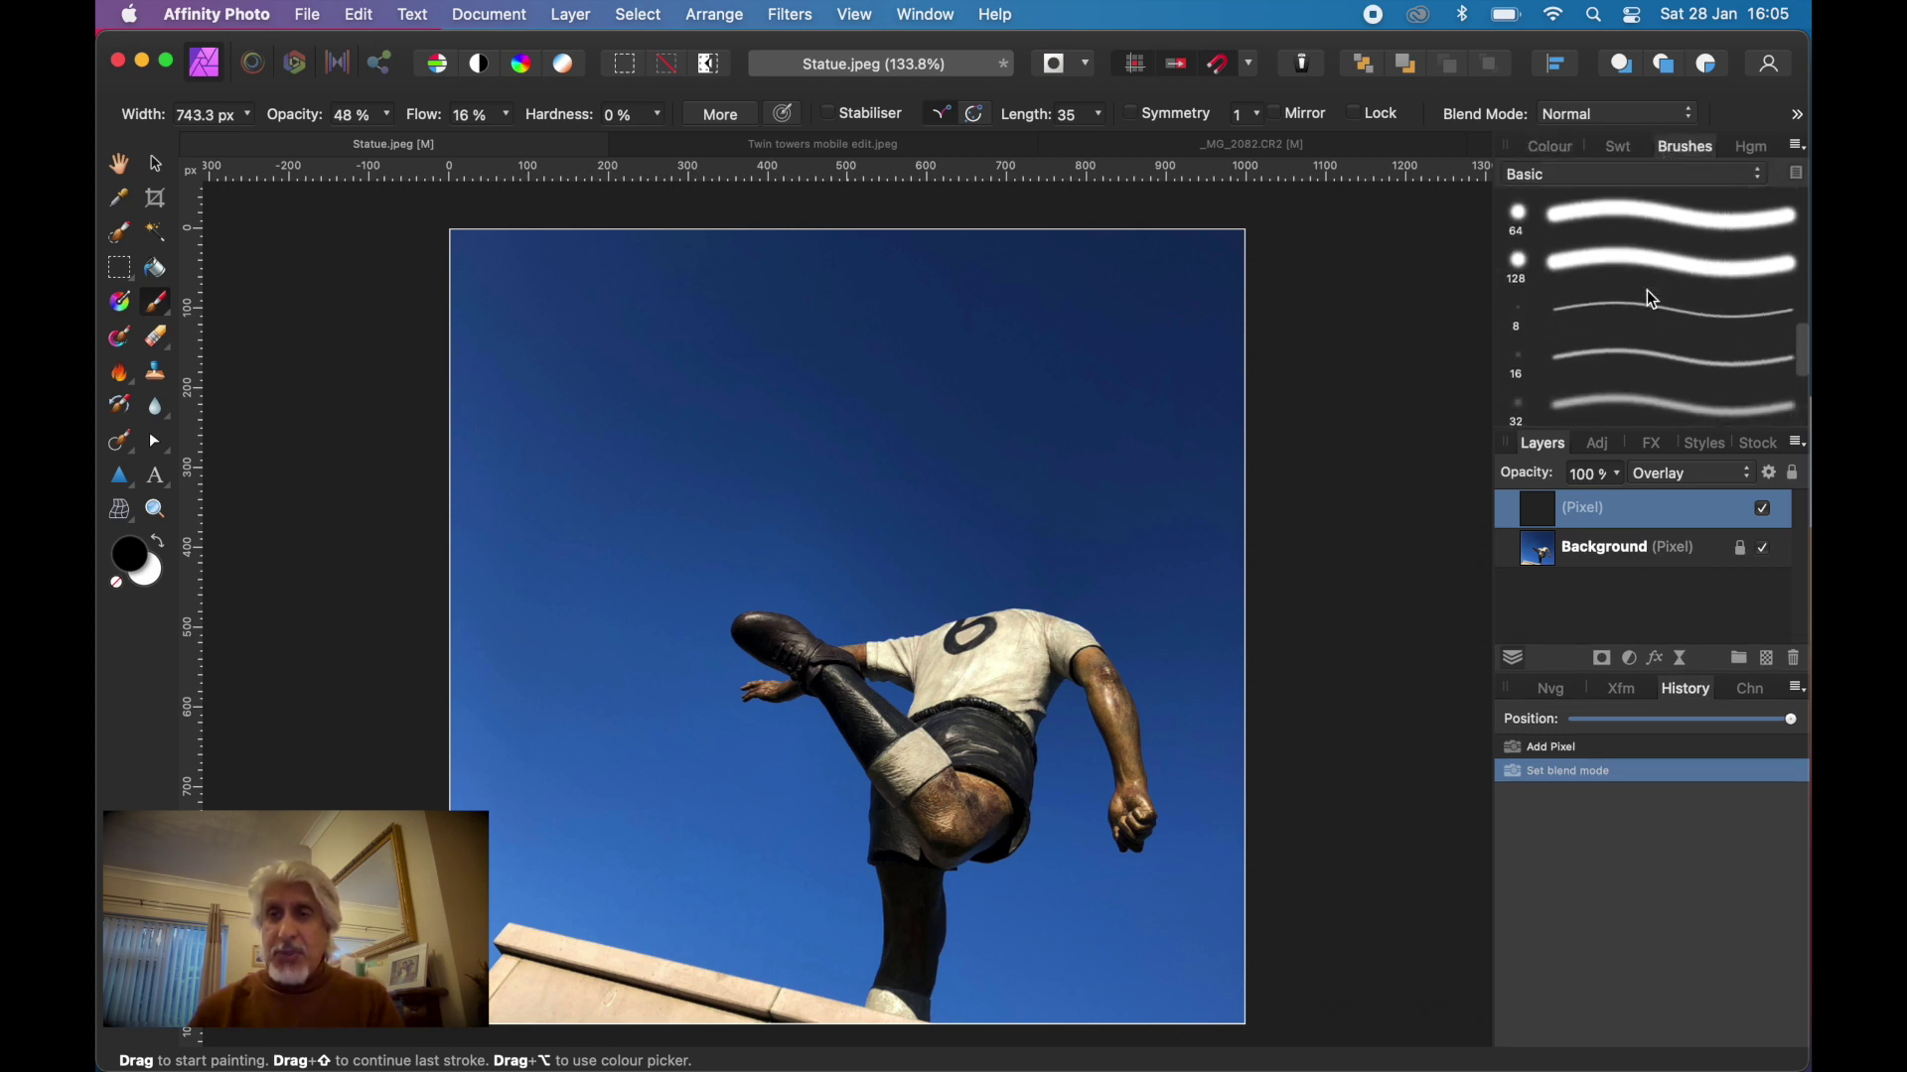
pyautogui.click(1681, 350)
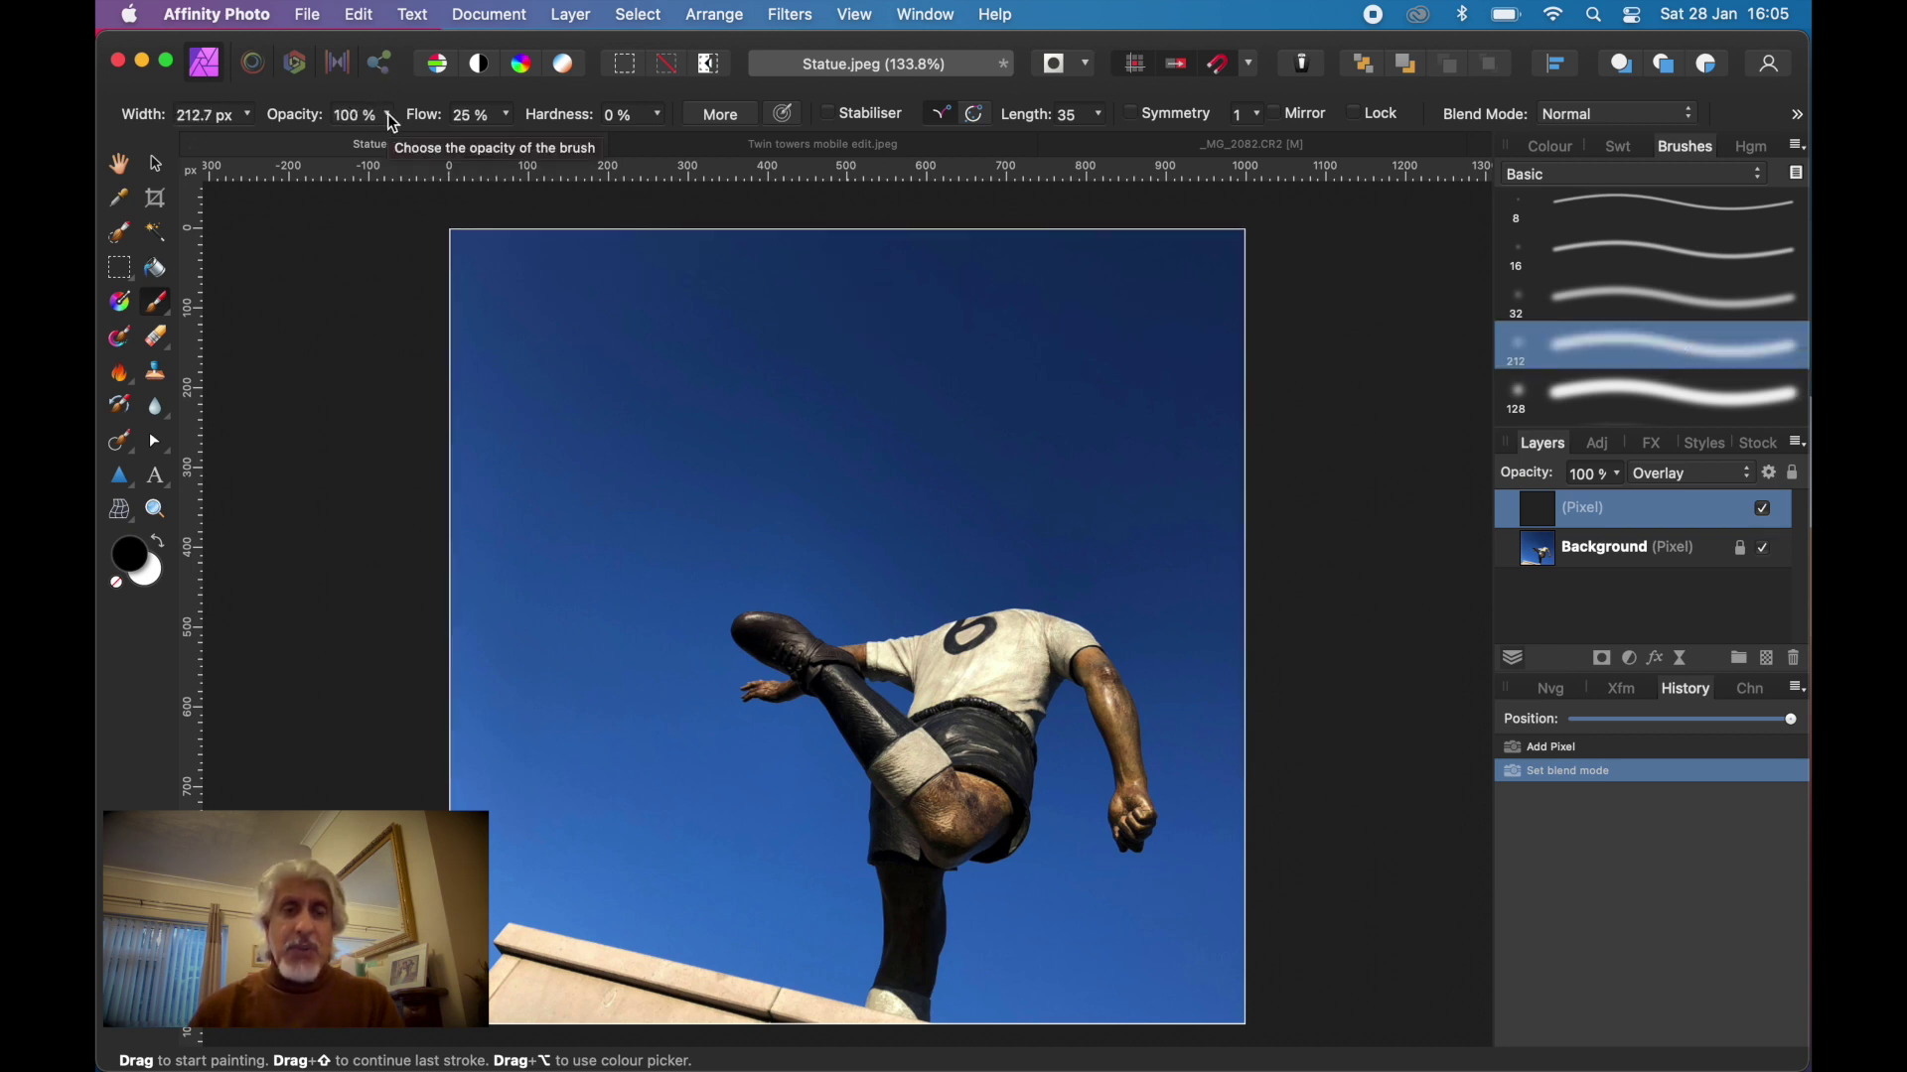
# Lower brush opacity to 30%, use 25% flow, and enlarge the brush to about 566 px
pyautogui.click(386, 114)
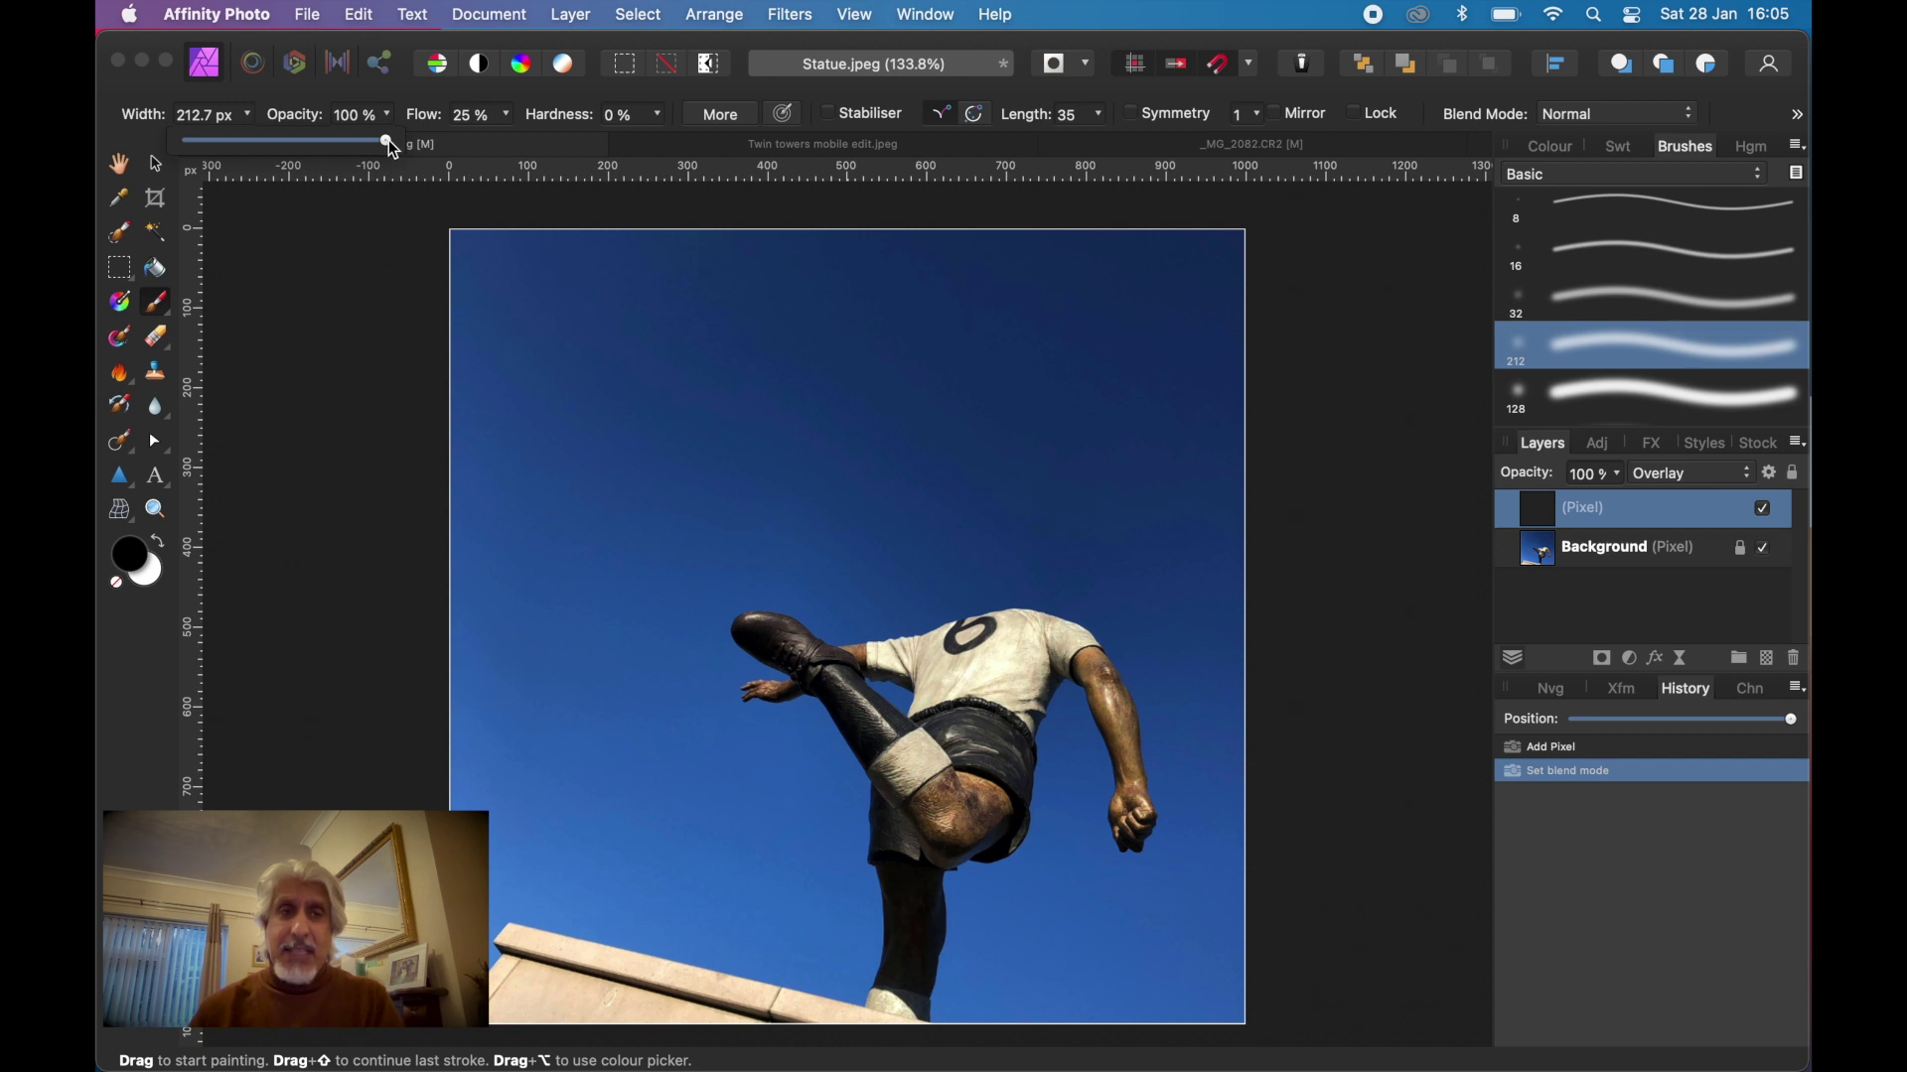
pyautogui.moveTo(386, 142); pyautogui.dragTo(249, 149)
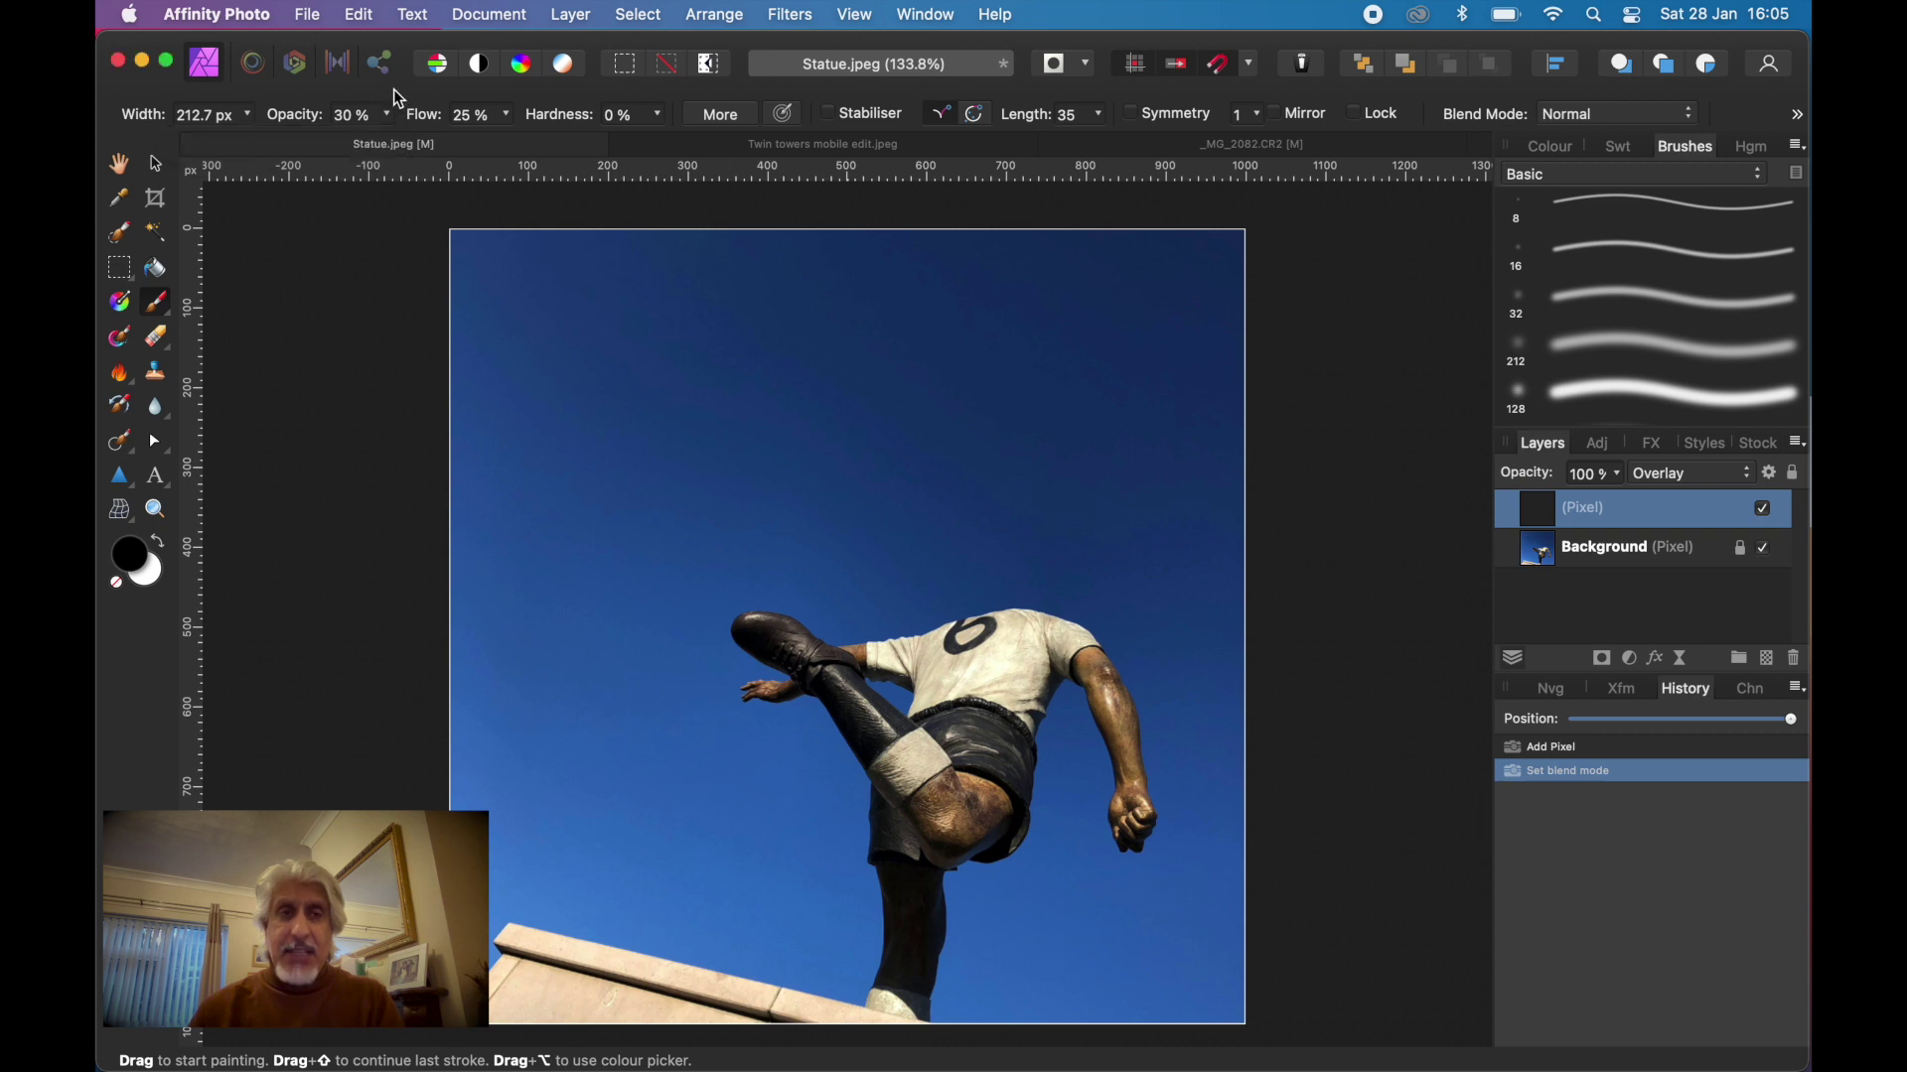
pyautogui.click(509, 116)
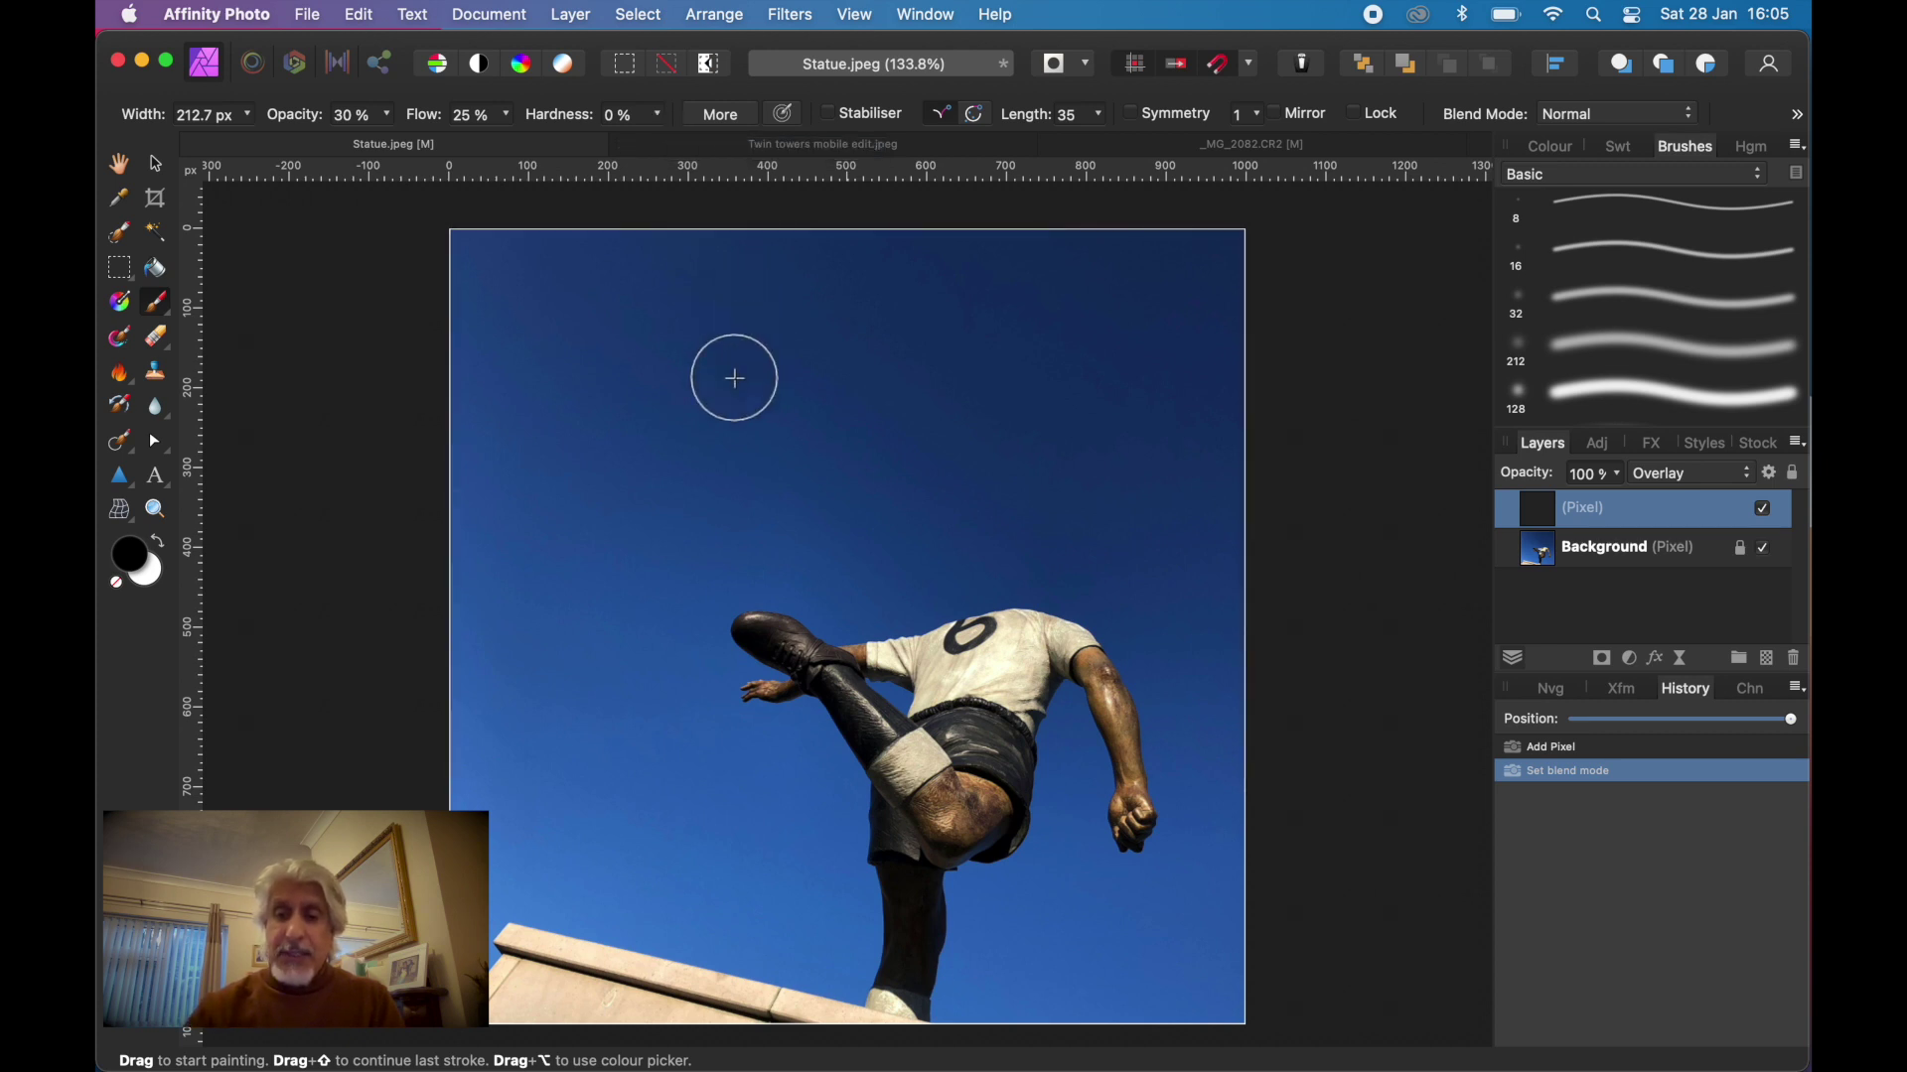
pyautogui.press(']')
pyautogui.press(']')
pyautogui.press(']')
pyautogui.press(']')
pyautogui.press(']')
pyautogui.press(']')
pyautogui.press(']')
pyautogui.press(']')
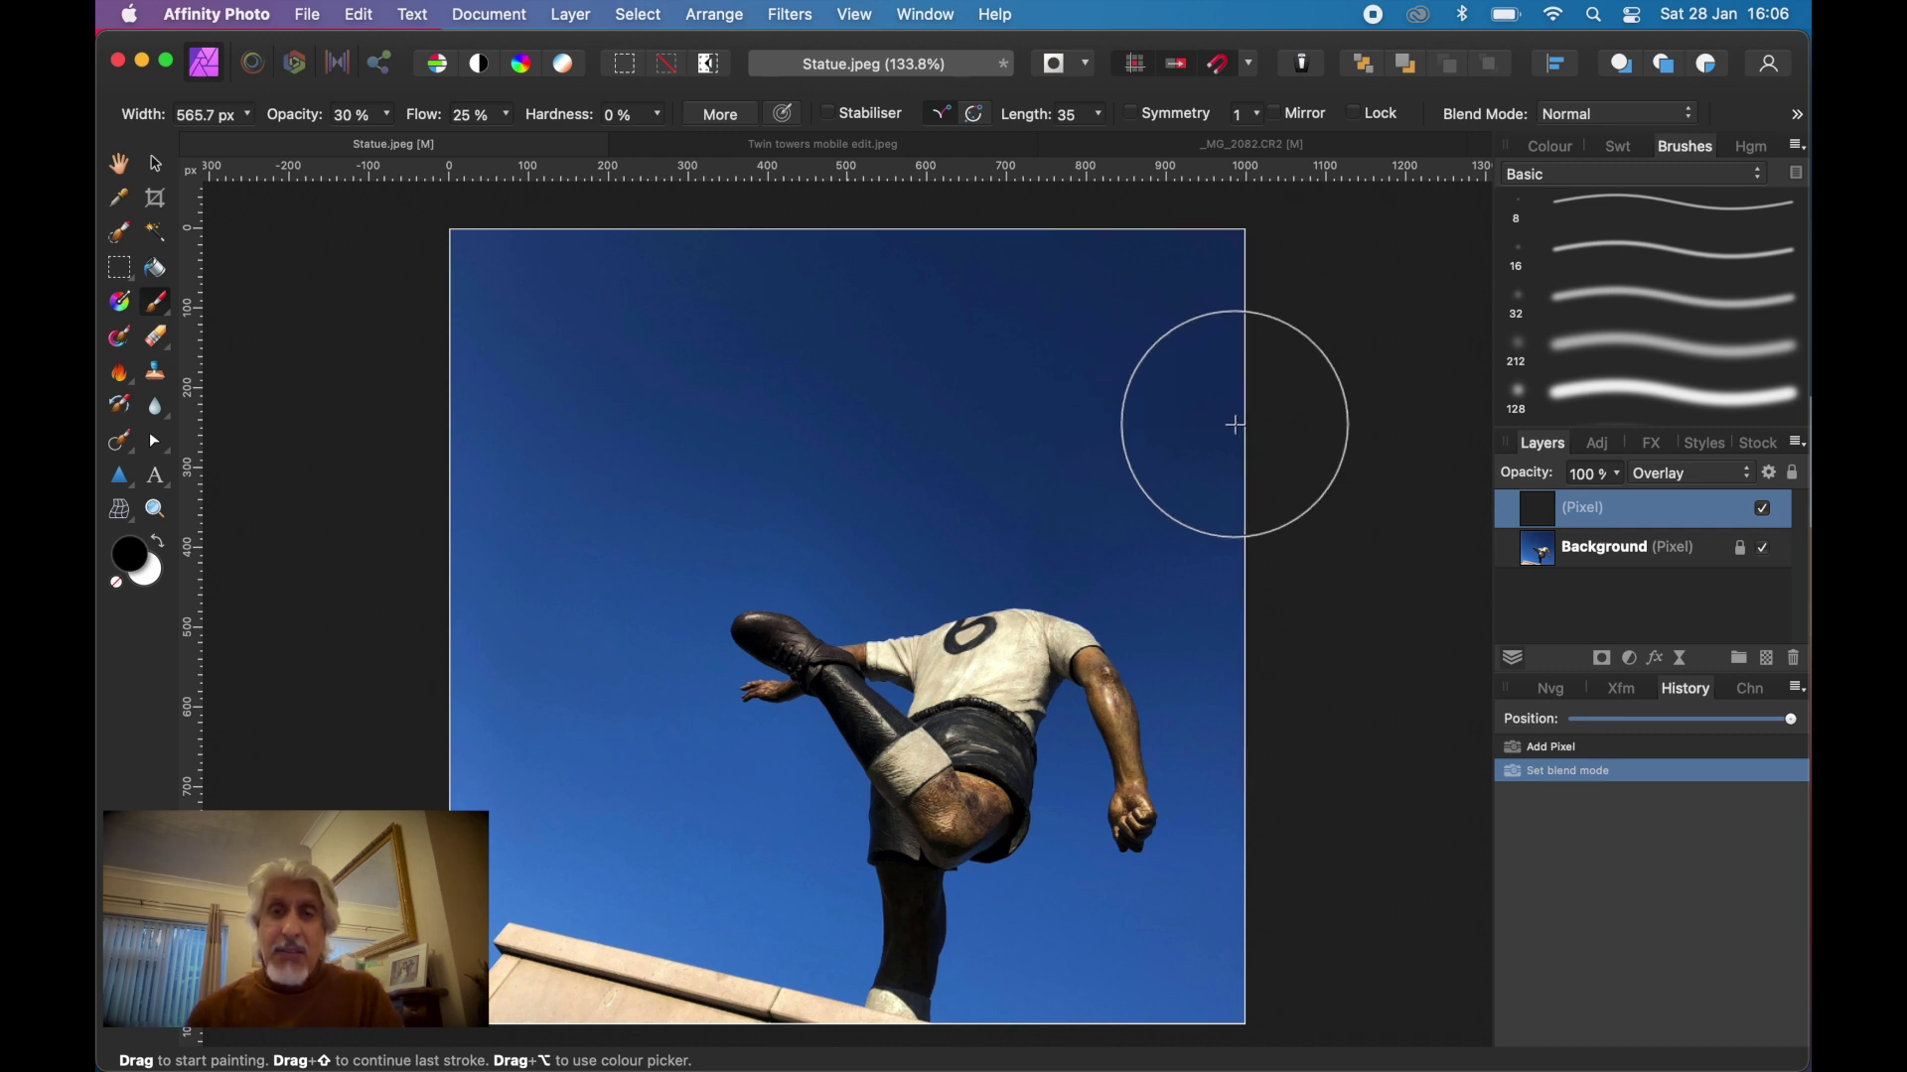
# Paint soft overlay strokes along the sky's right edge, lower left, lower right and above the statue
pyautogui.moveTo(1235, 425); pyautogui.dragTo(1232, 676)
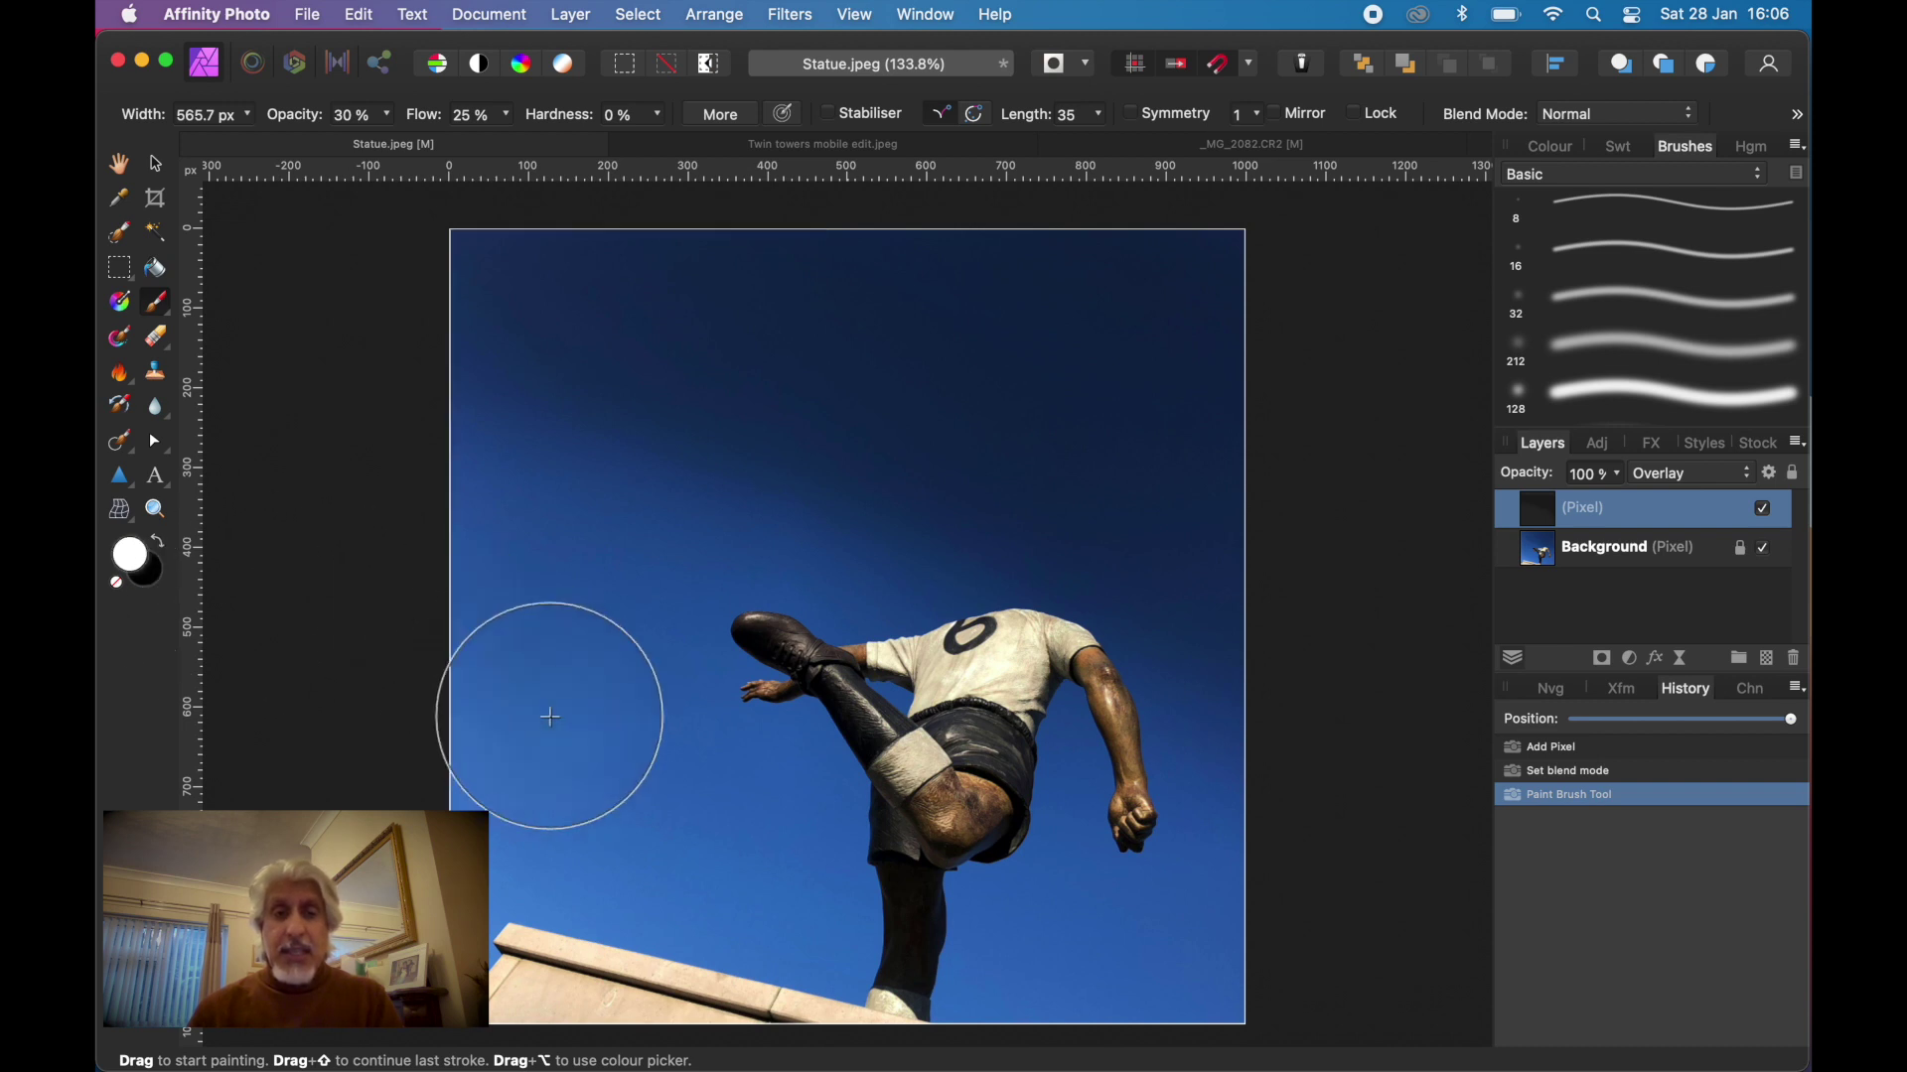
pyautogui.moveTo(513, 701); pyautogui.dragTo(467, 694)
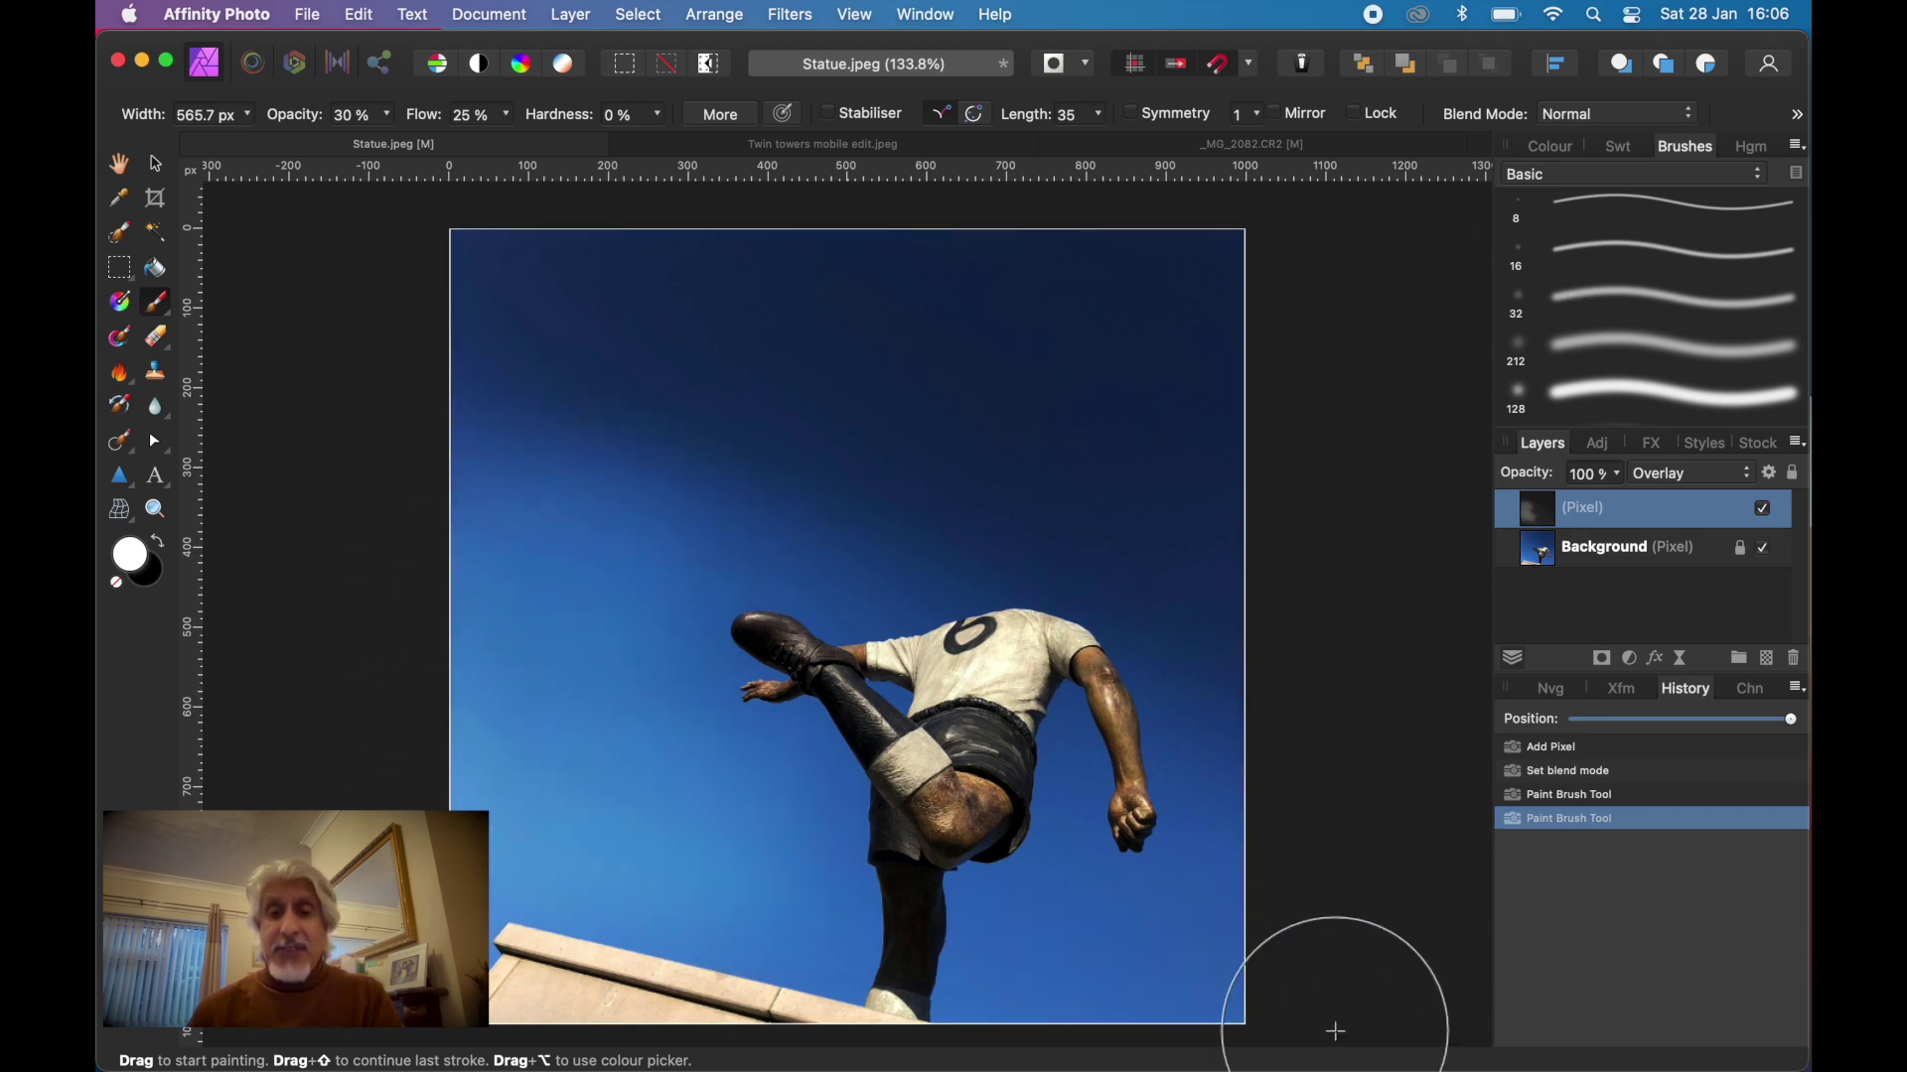
pyautogui.moveTo(1272, 843); pyautogui.dragTo(1240, 934)
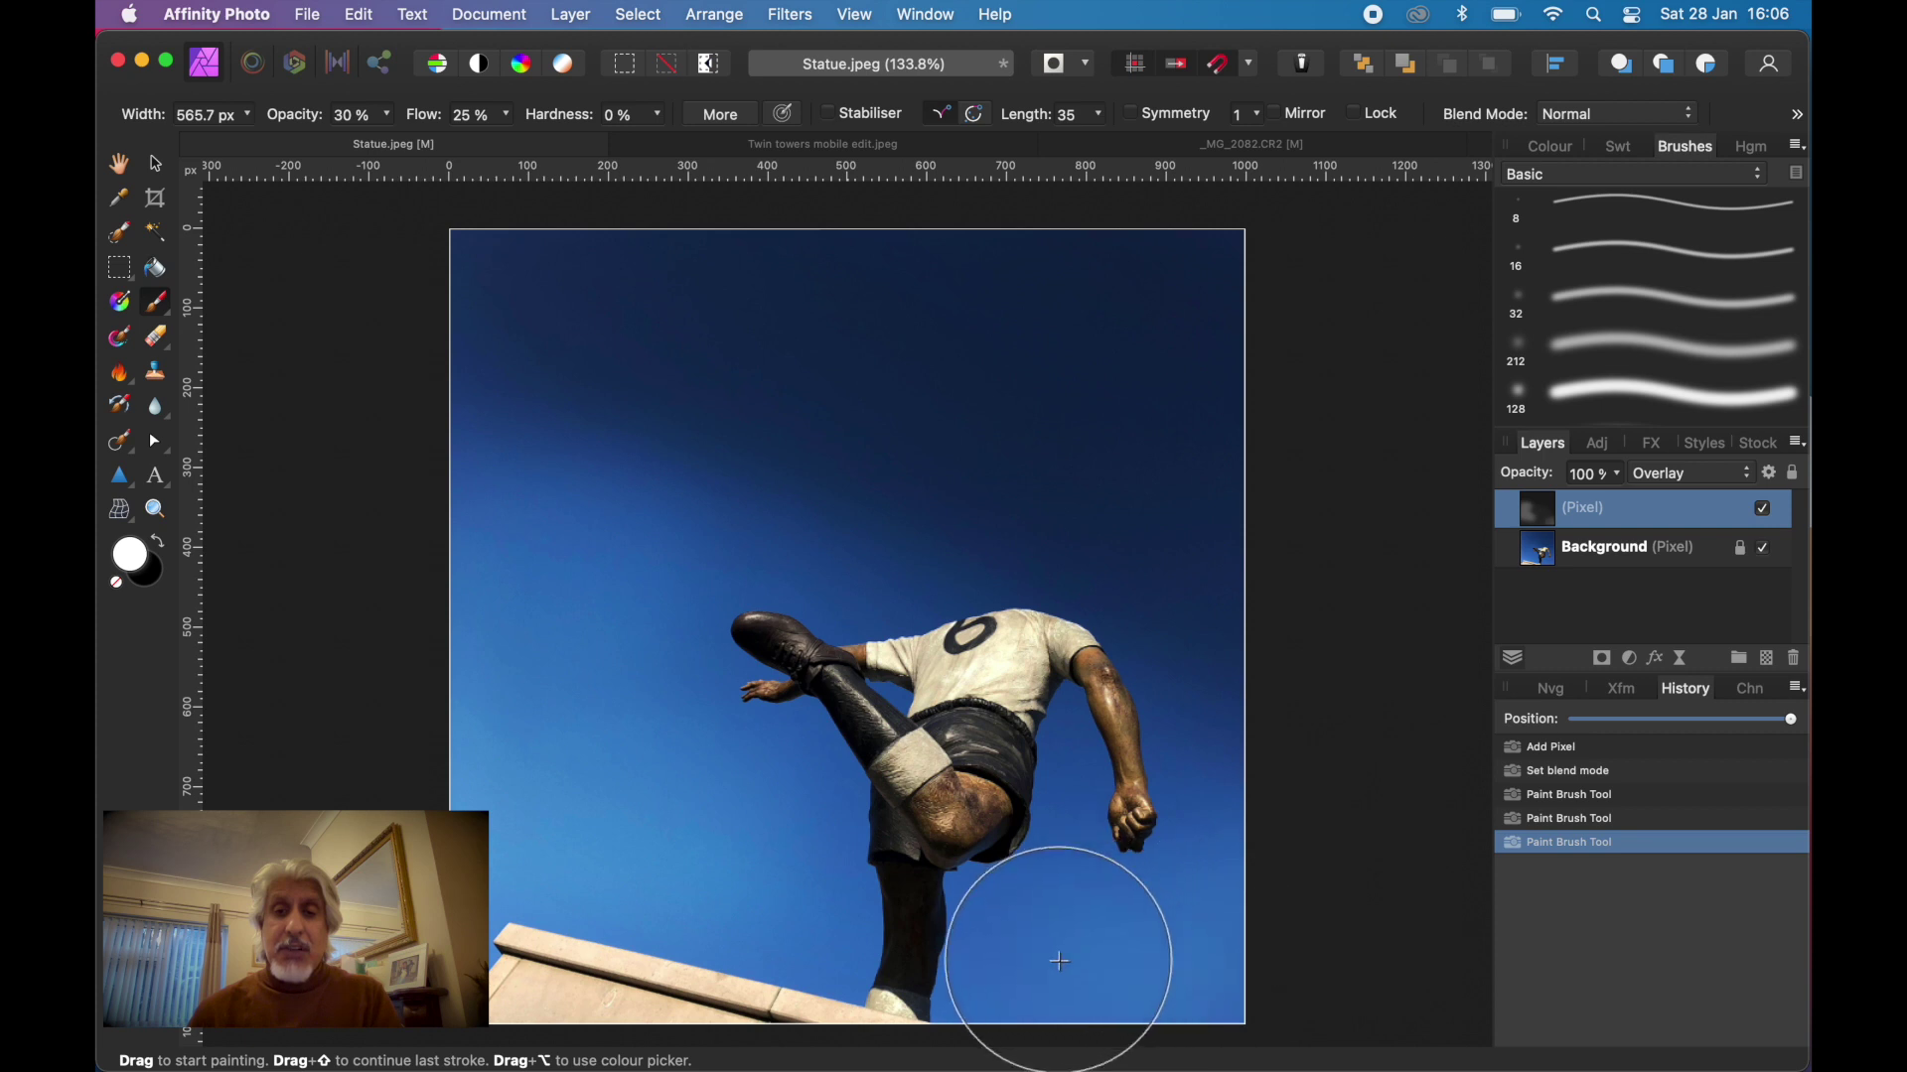
pyautogui.moveTo(1241, 882); pyautogui.dragTo(1230, 801)
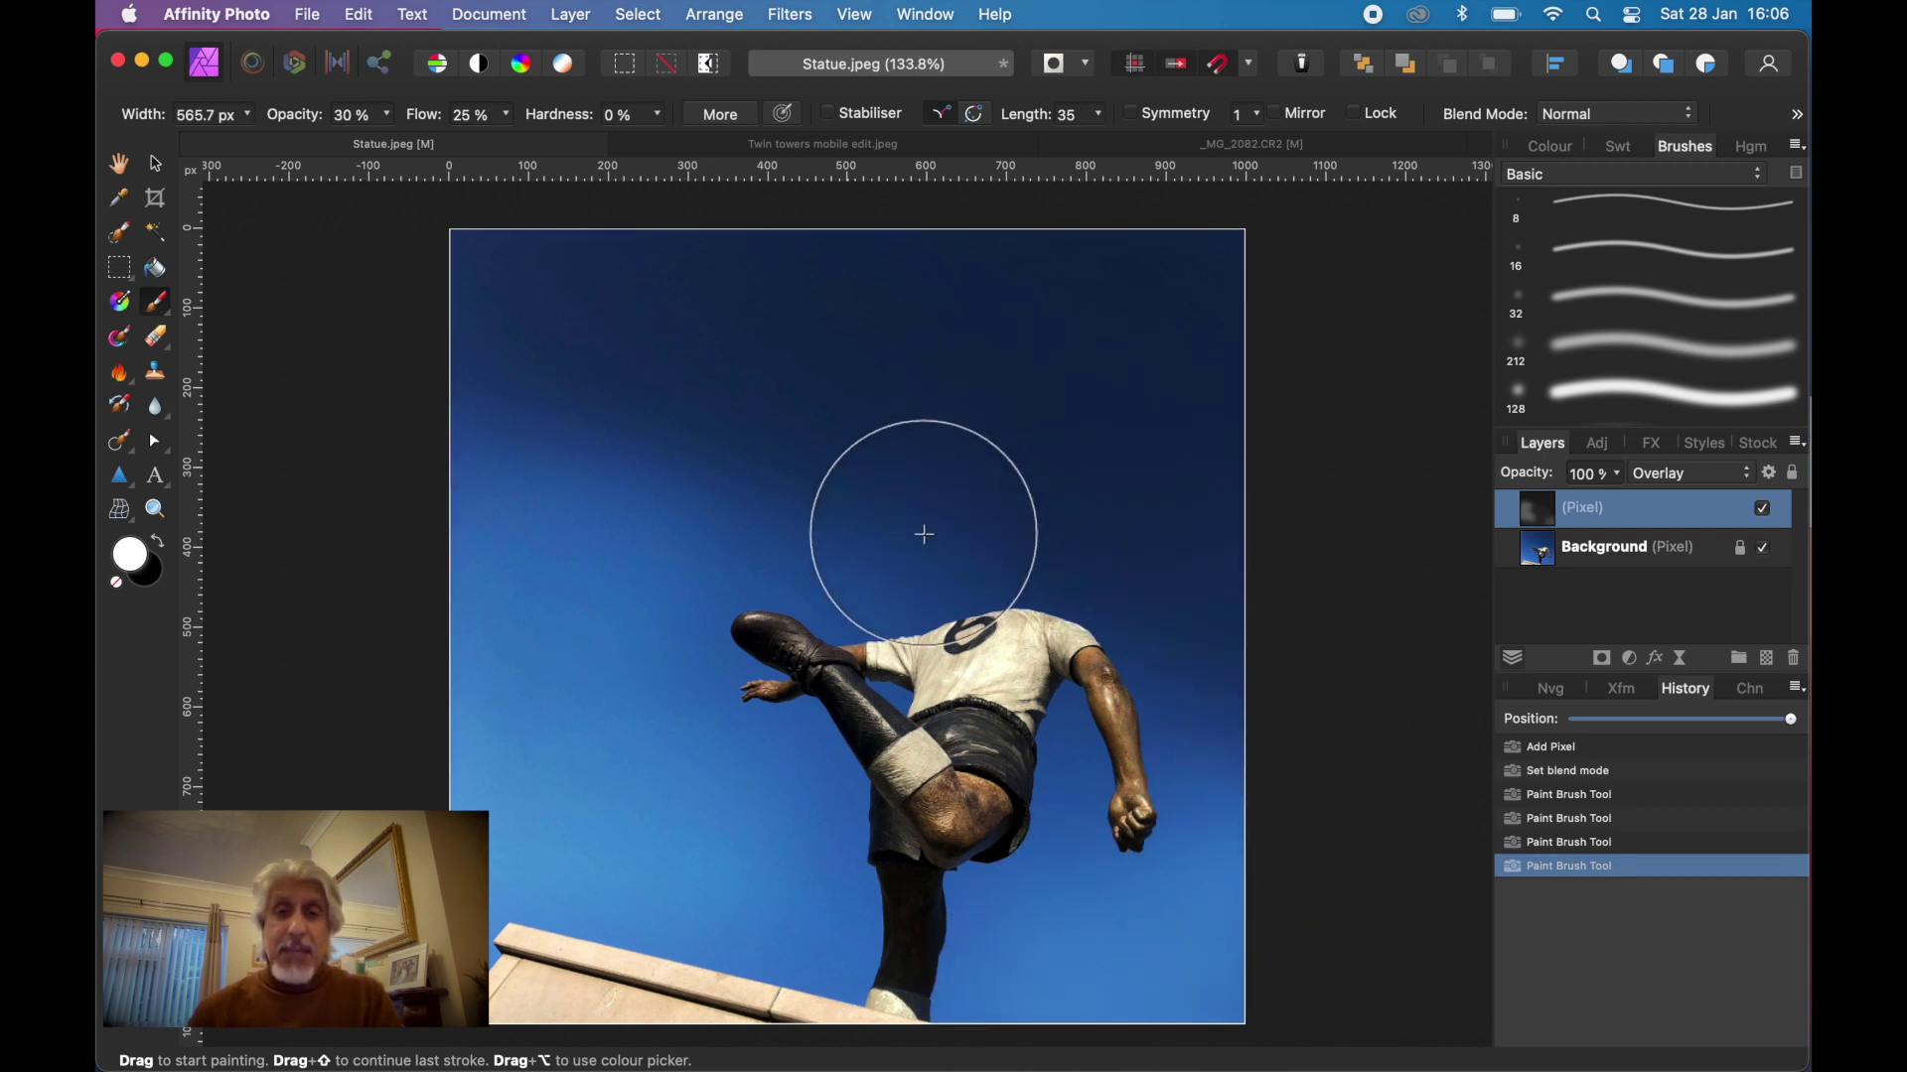
# Shrink the brush to about 240 px, stroke the sky around the raised boot, then undo it
pyautogui.press(']')
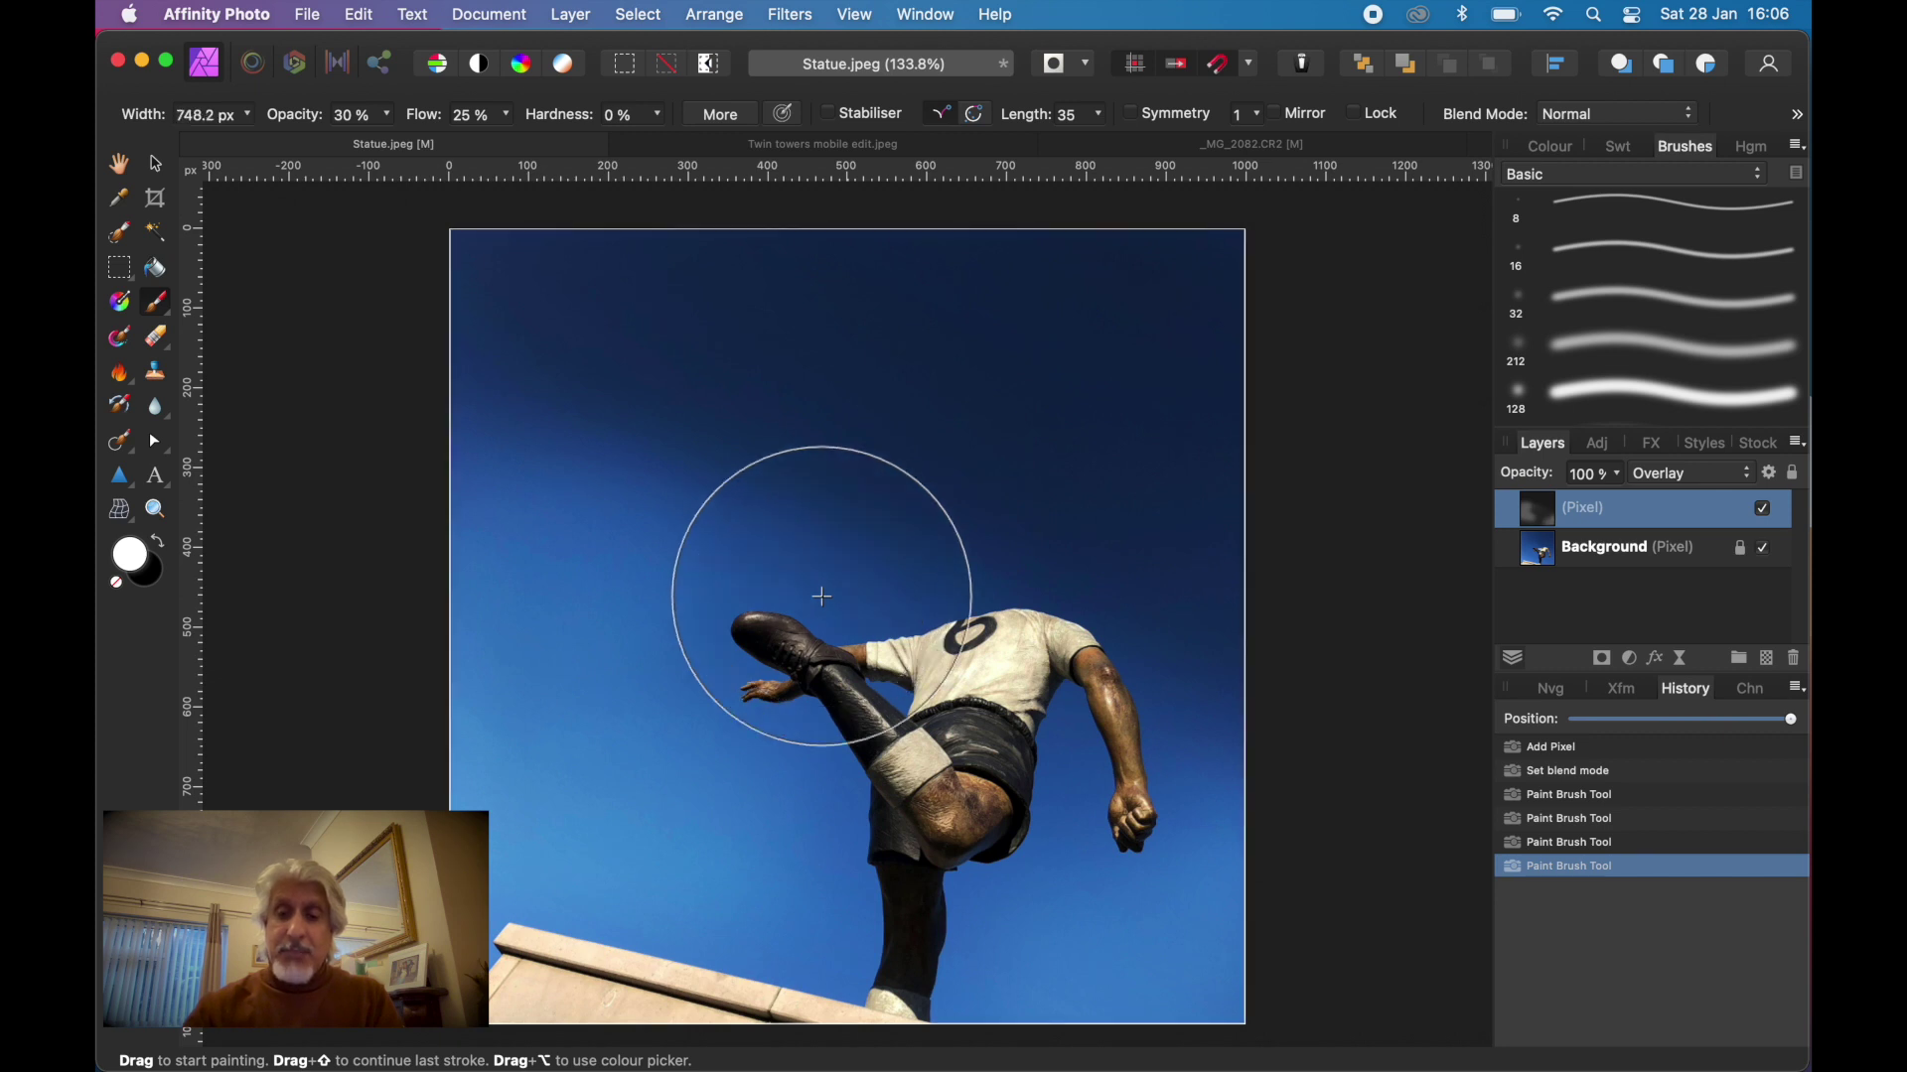
pyautogui.press('[')
pyautogui.press('[')
pyautogui.press('[')
pyautogui.press('[')
pyautogui.press('[')
pyautogui.press('[')
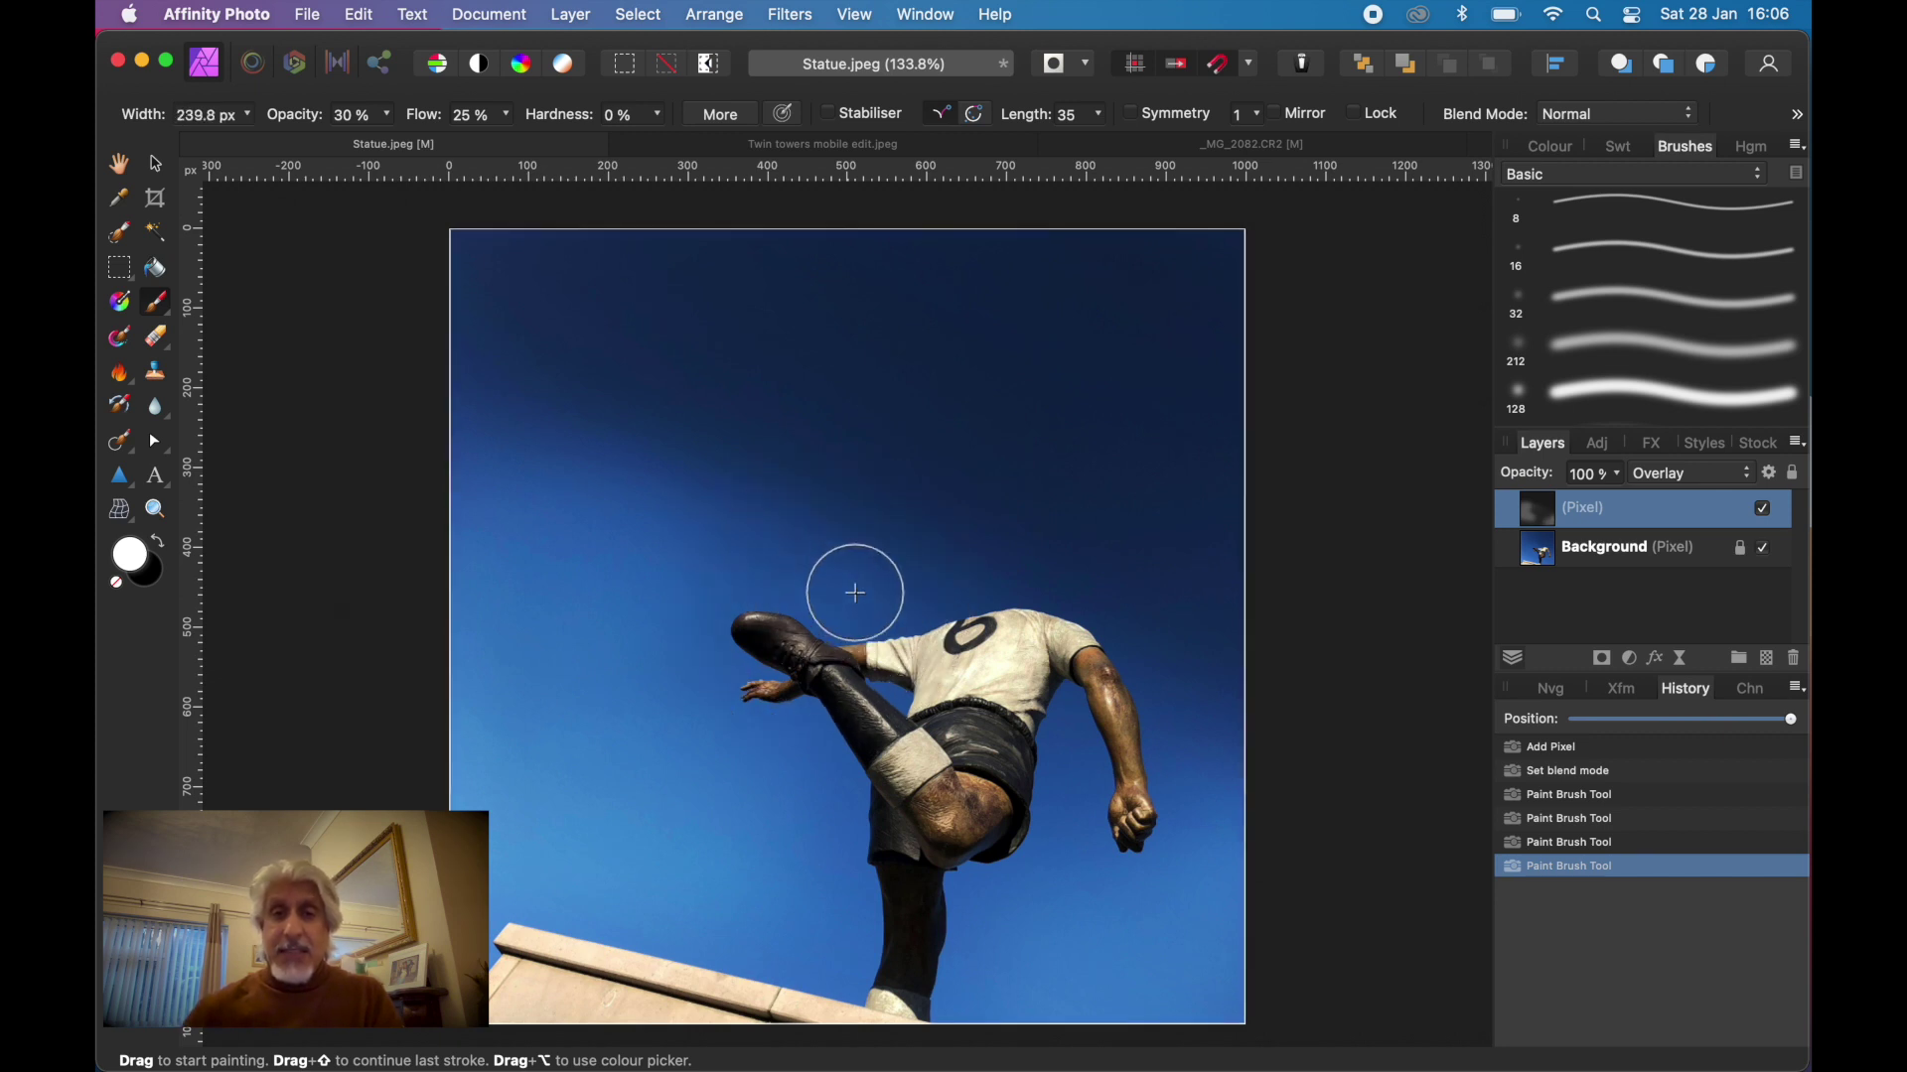
pyautogui.moveTo(868, 596)
pyautogui.mouseDown()
pyautogui.moveTo(686, 534)
pyautogui.moveTo(720, 540)
pyautogui.moveTo(447, 481)
pyautogui.mouseUp()
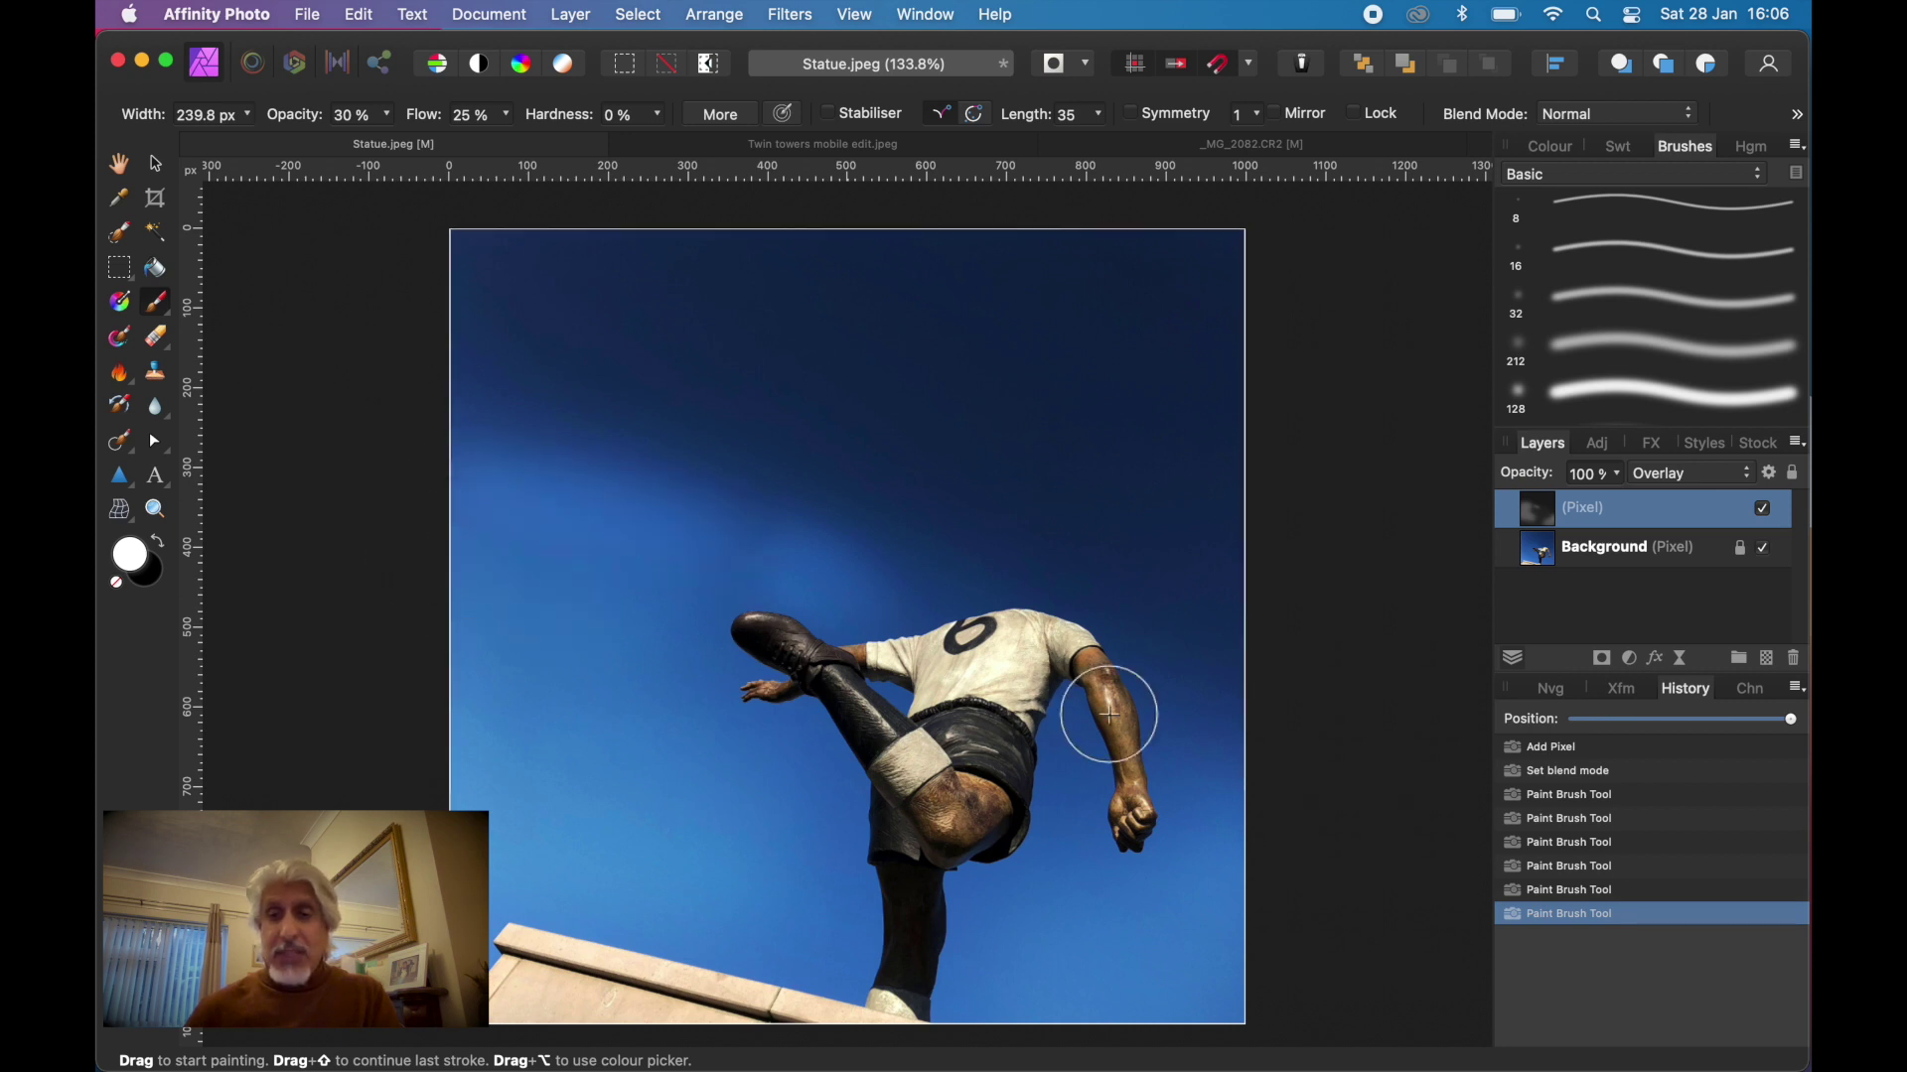
pyautogui.click(1551, 887)
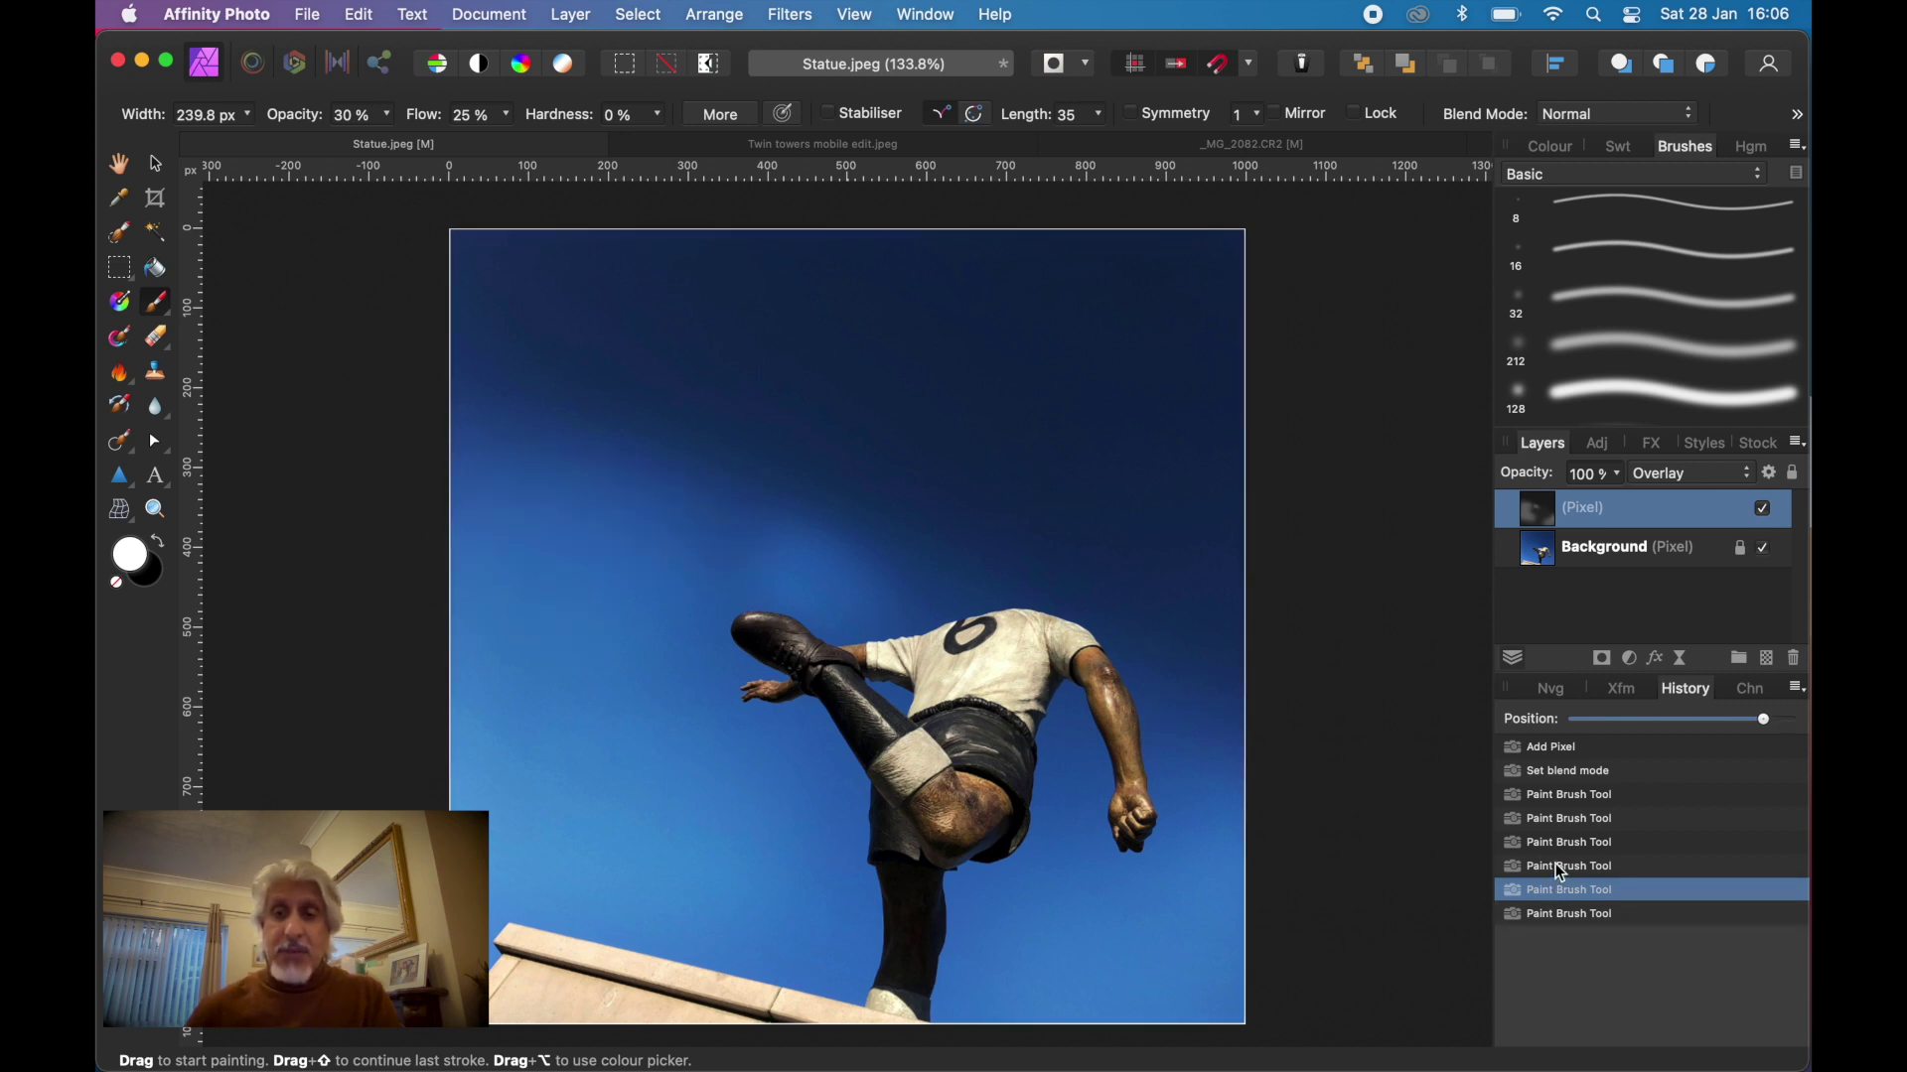
# Undo another stroke, then repaint a fainter stroke above the boot at 14% opacity, 19% flow
pyautogui.click(1557, 860)
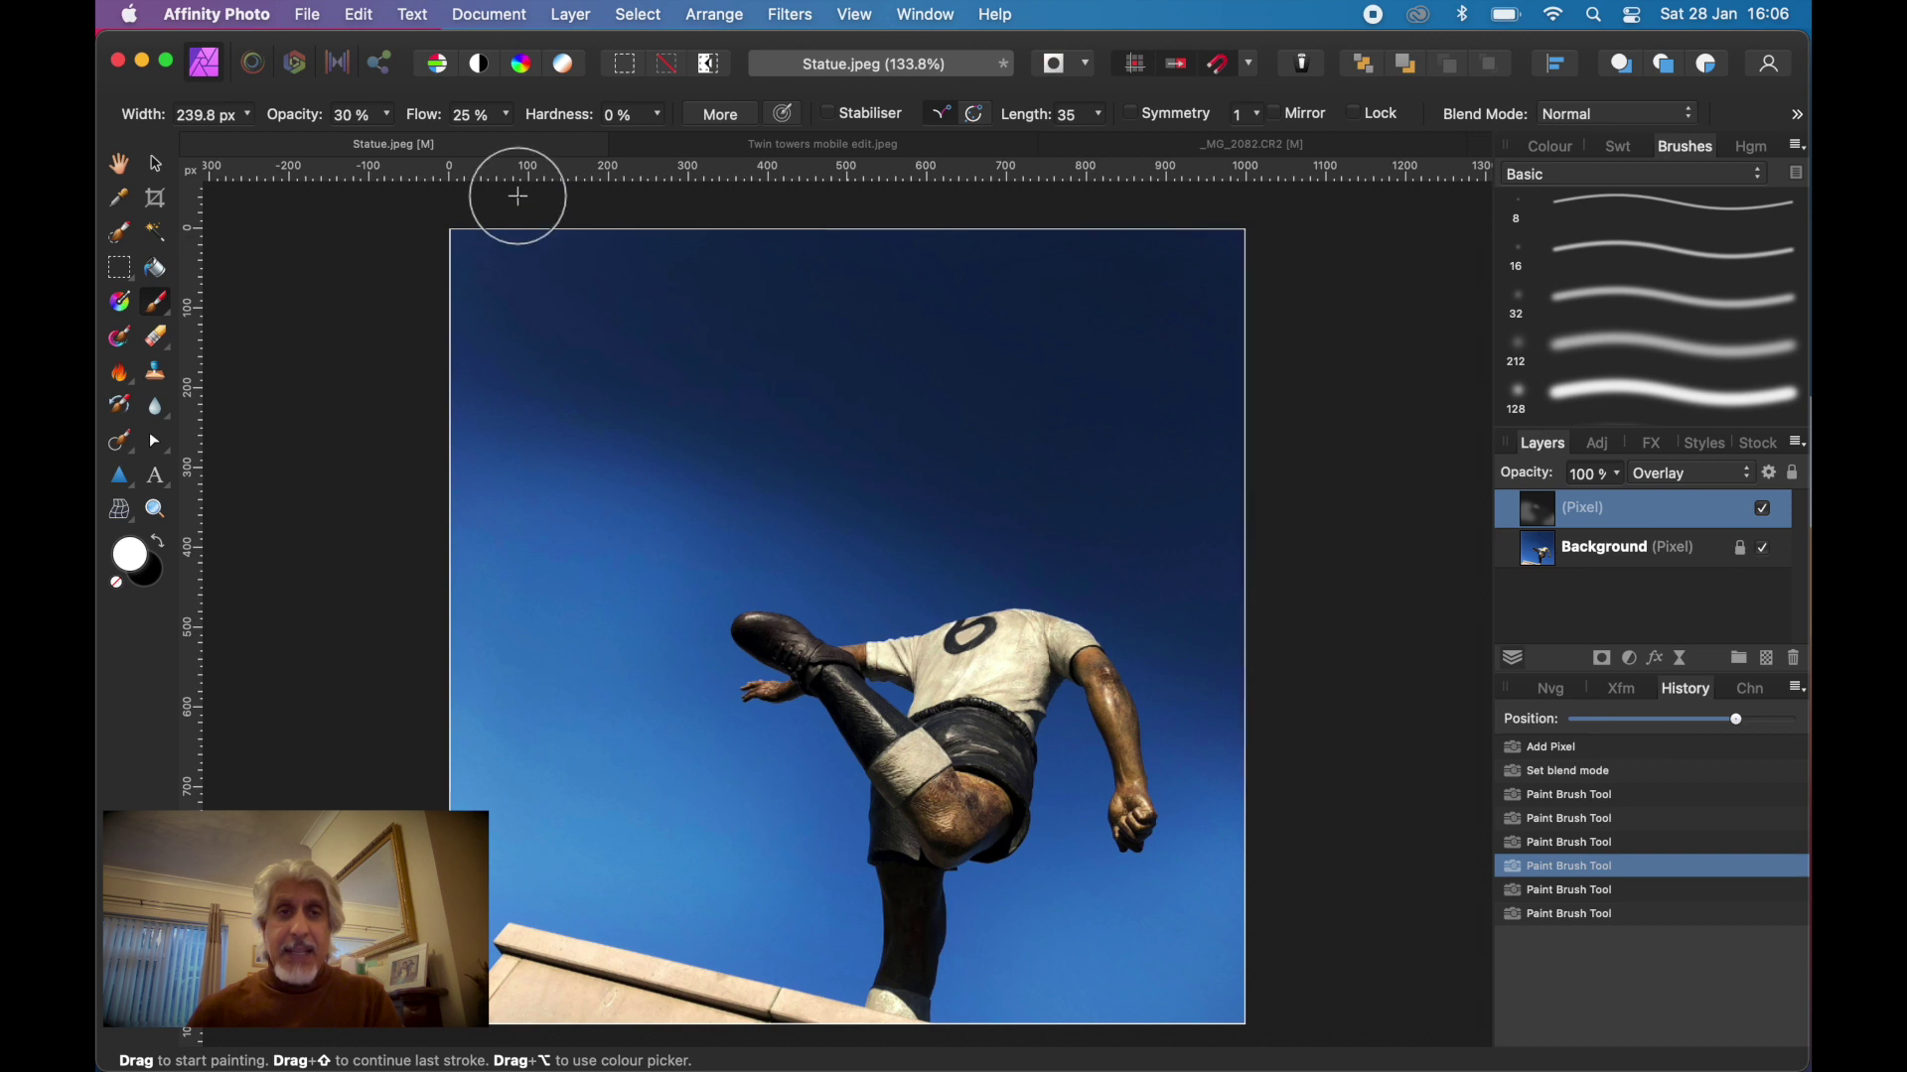
pyautogui.click(387, 116)
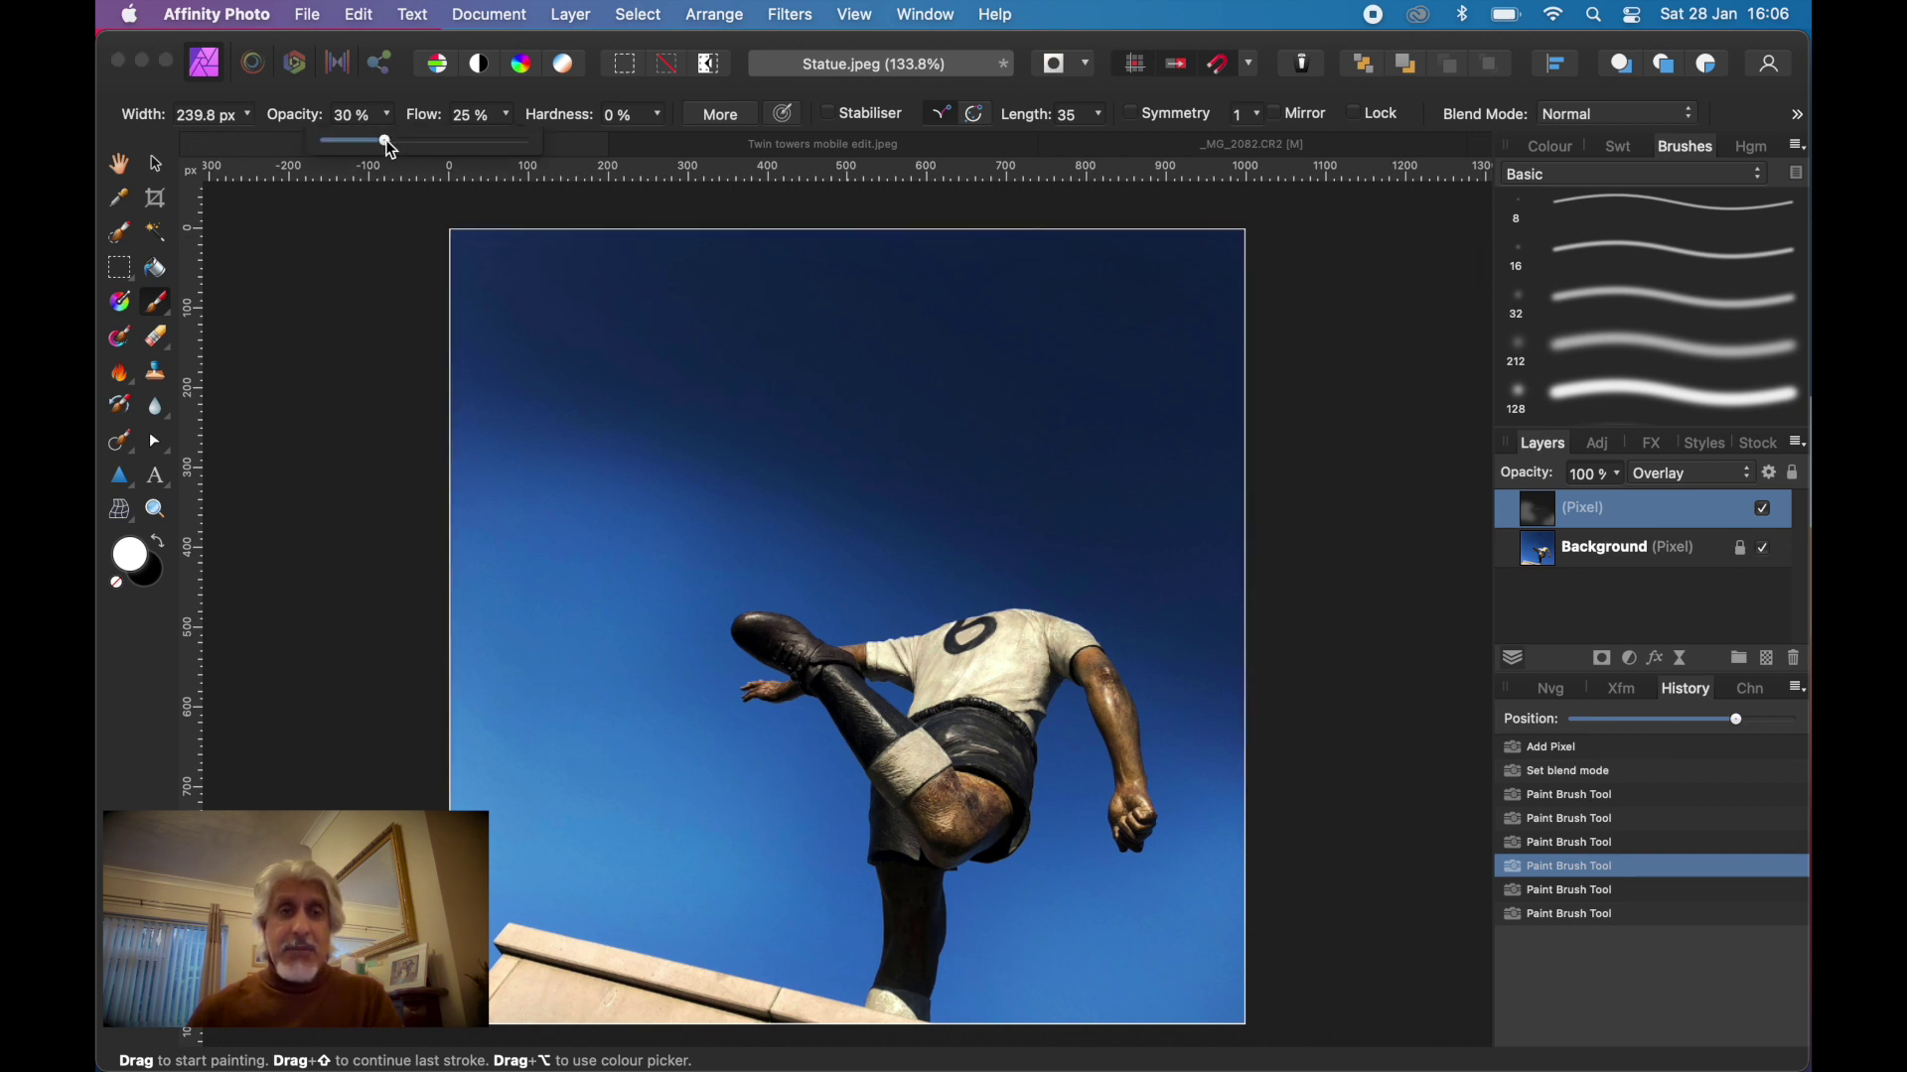
pyautogui.moveTo(388, 139); pyautogui.dragTo(361, 147)
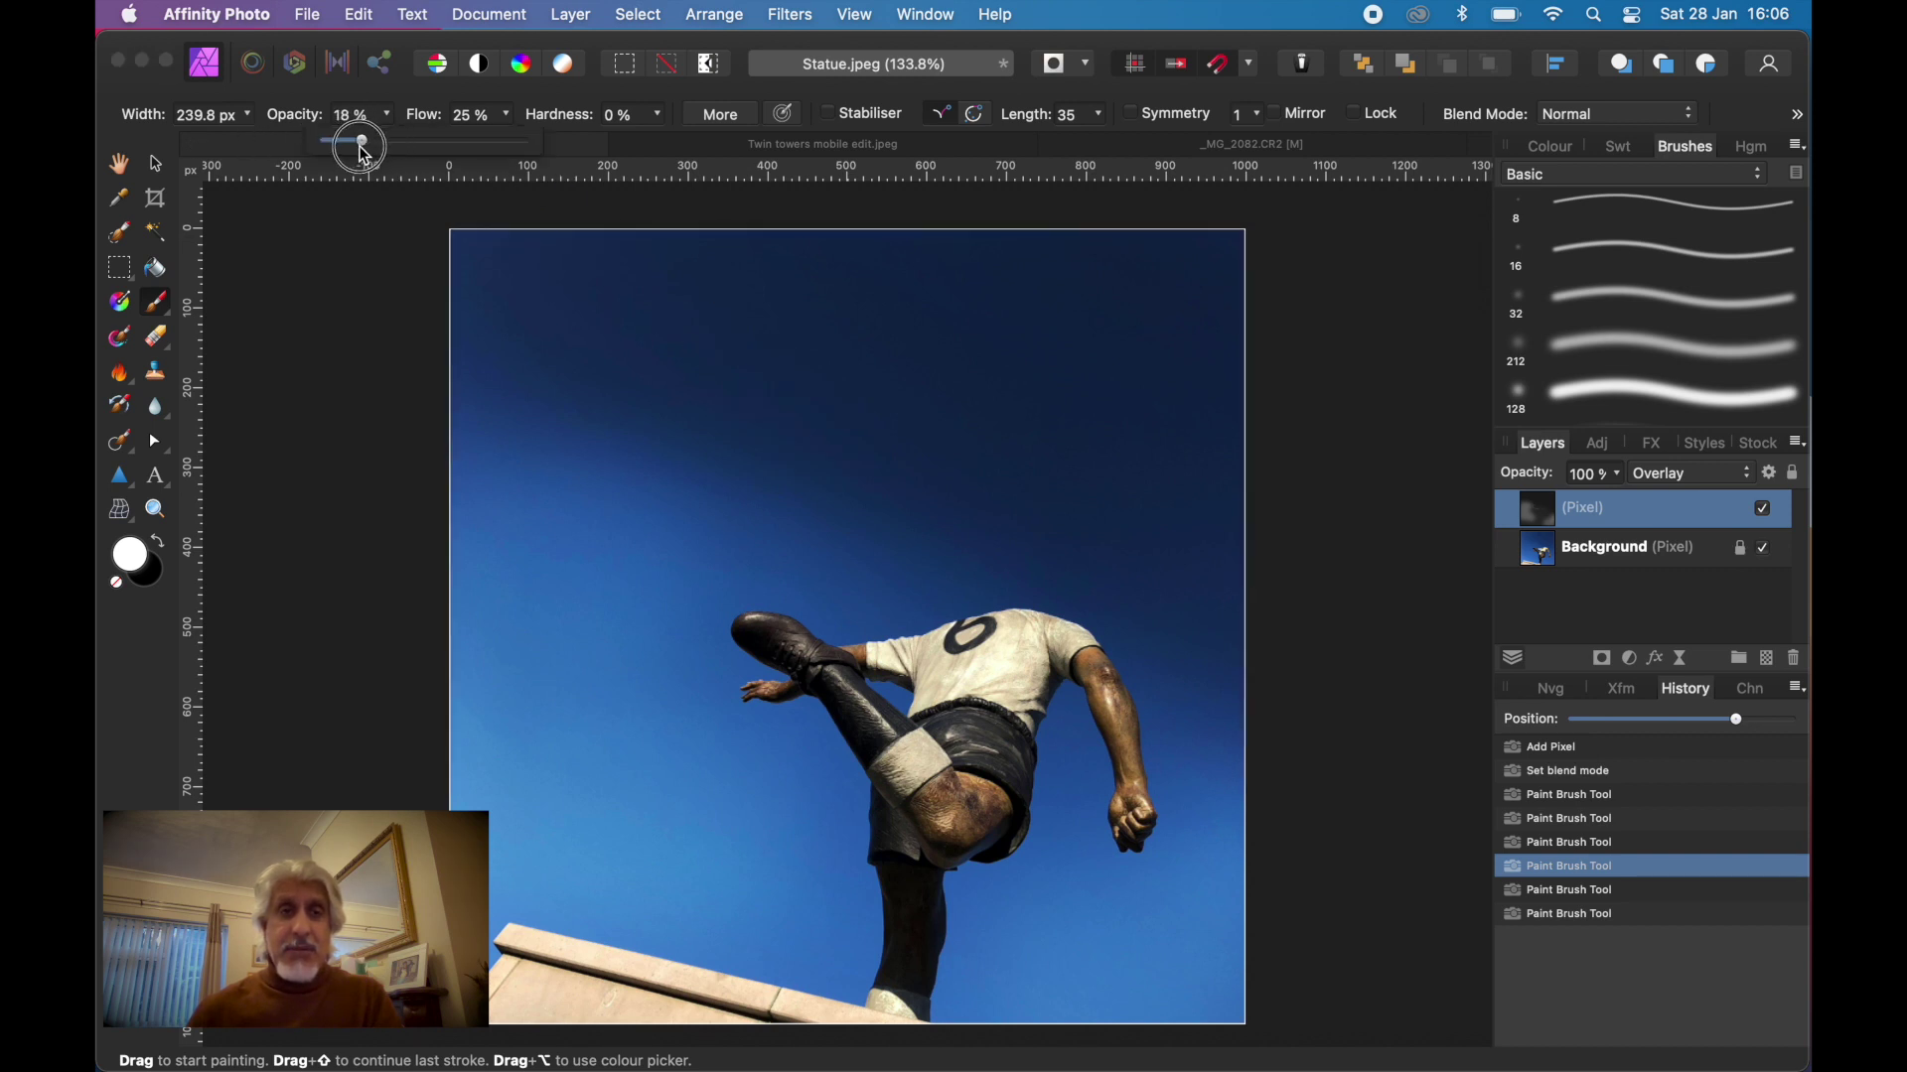
pyautogui.click(506, 118)
pyautogui.moveTo(504, 141); pyautogui.dragTo(492, 141)
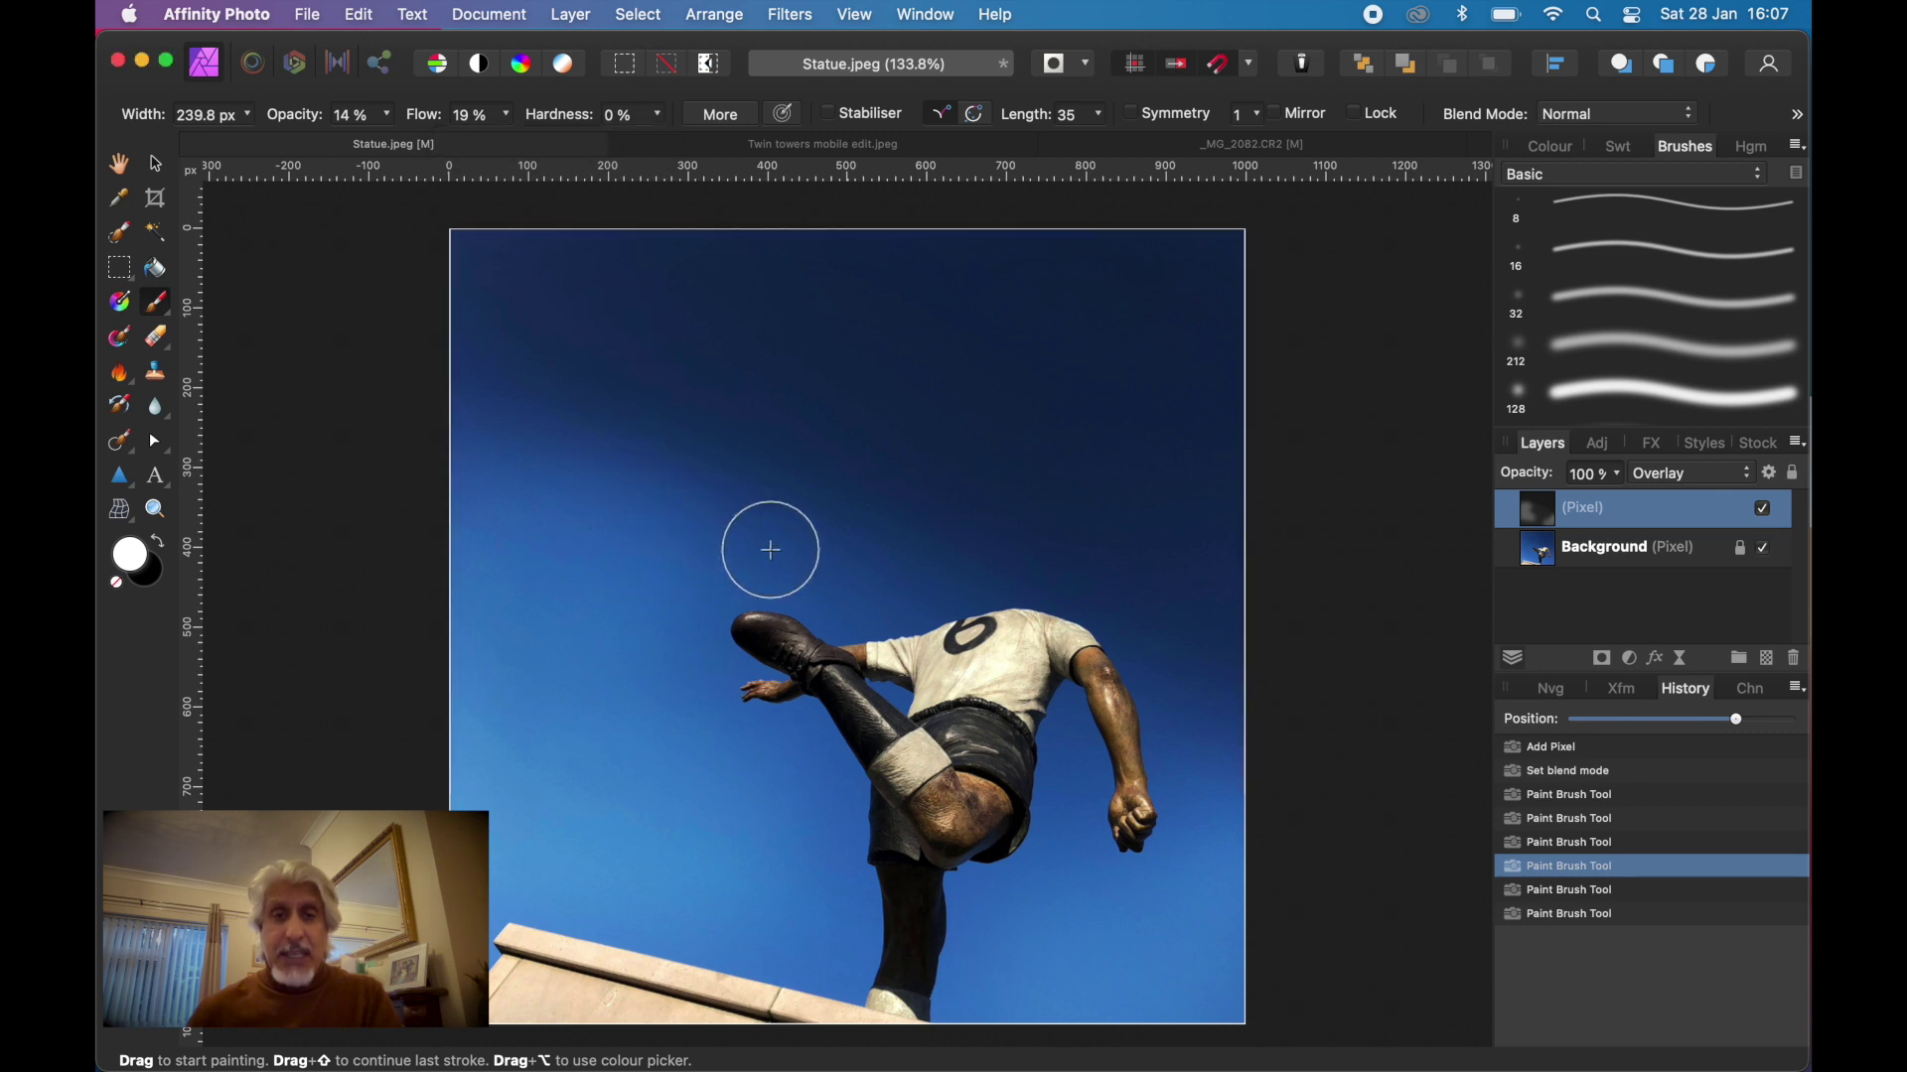
pyautogui.moveTo(766, 545); pyautogui.dragTo(824, 568)
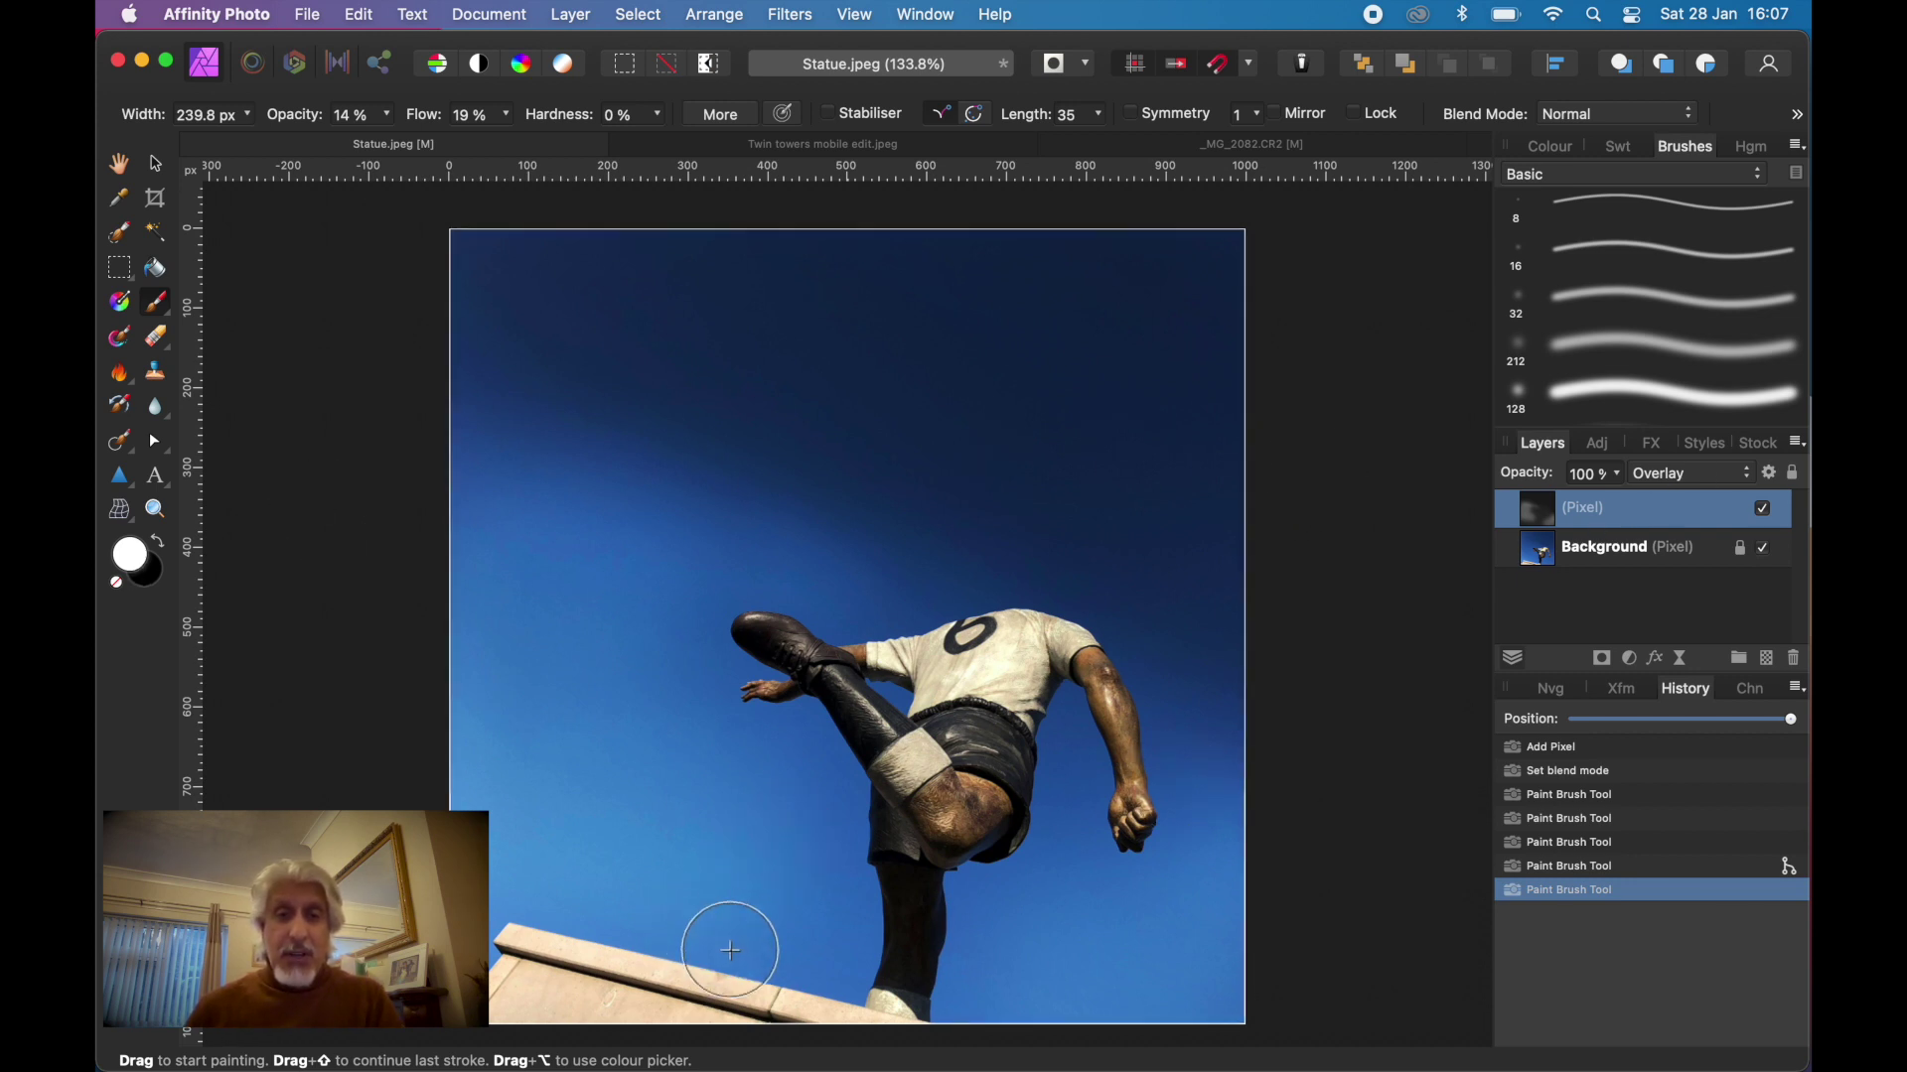
# Shrink the brush to about 106 px and lighten the statue's white shirt
pyautogui.scroll(5, 1018, 659)
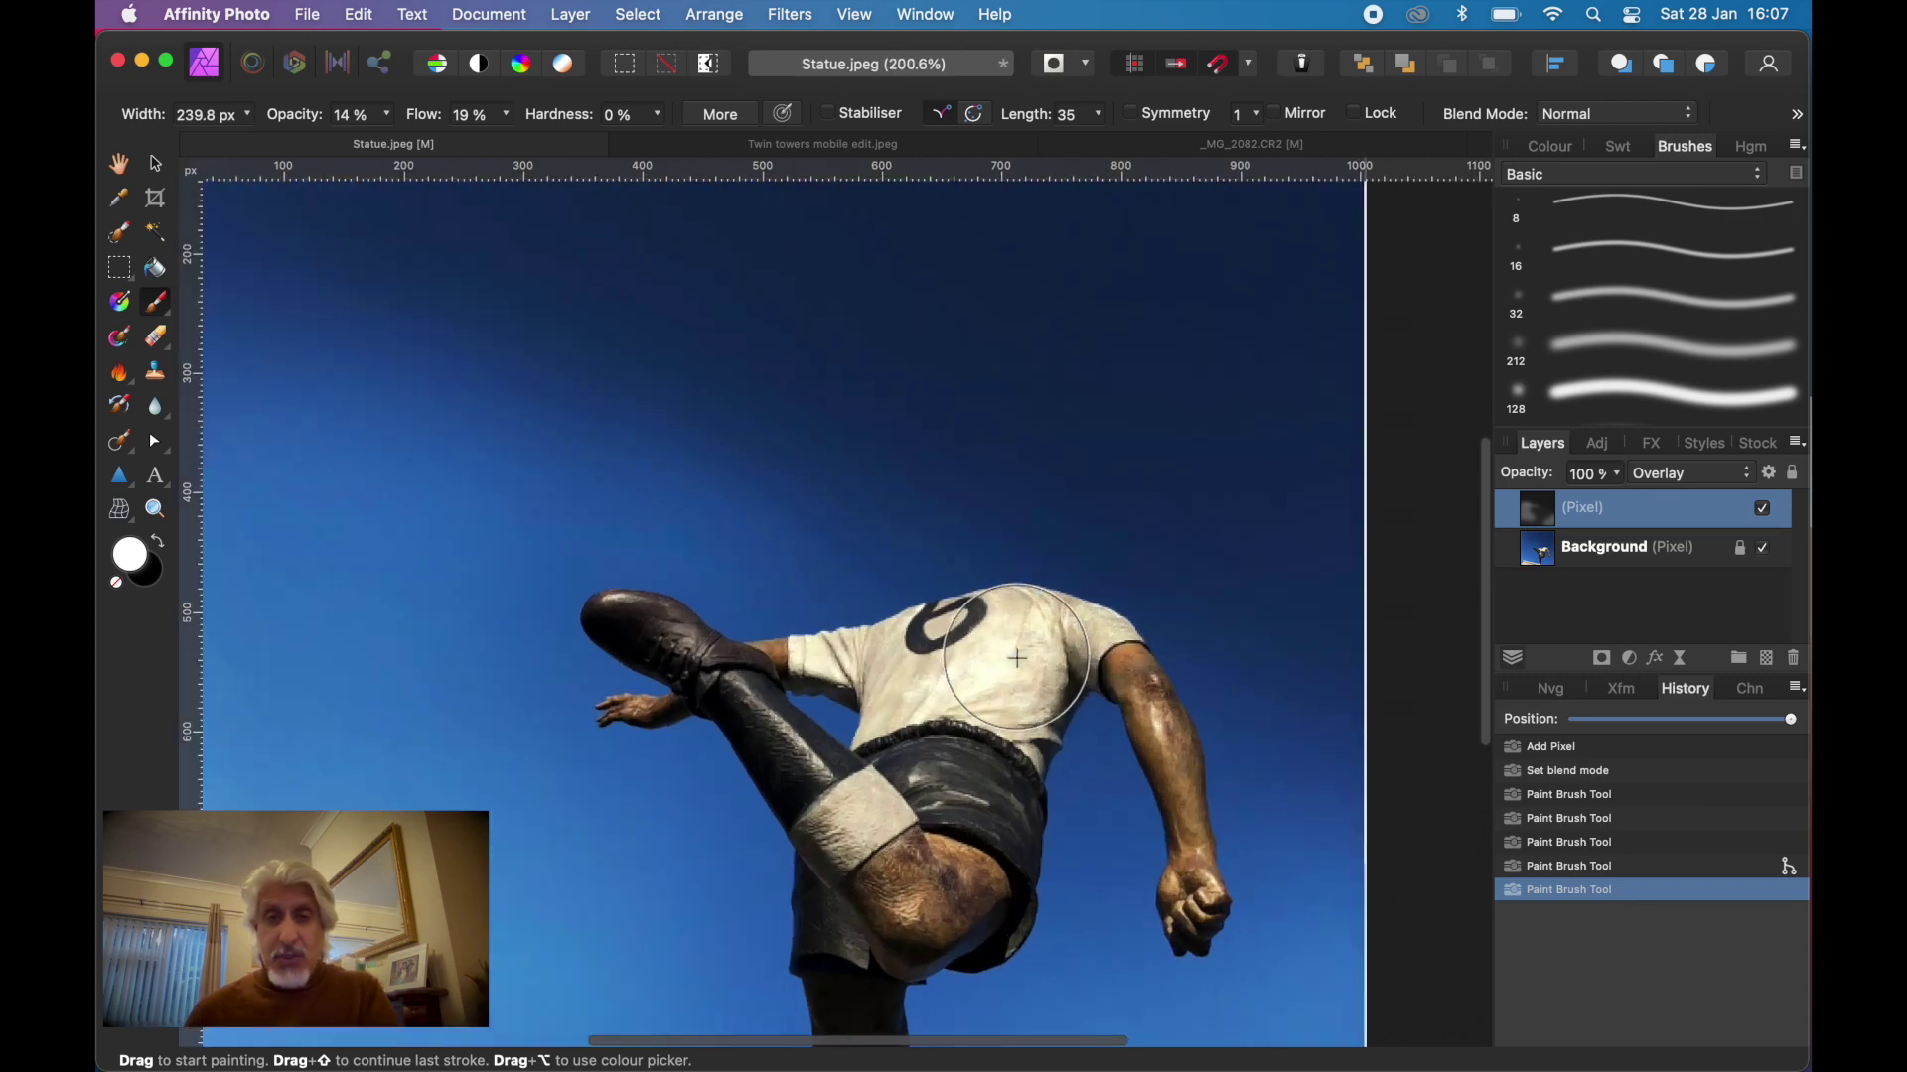
pyautogui.press('[')
pyautogui.press('[')
pyautogui.press('[')
pyautogui.press('[')
pyautogui.press('[')
pyautogui.press('[')
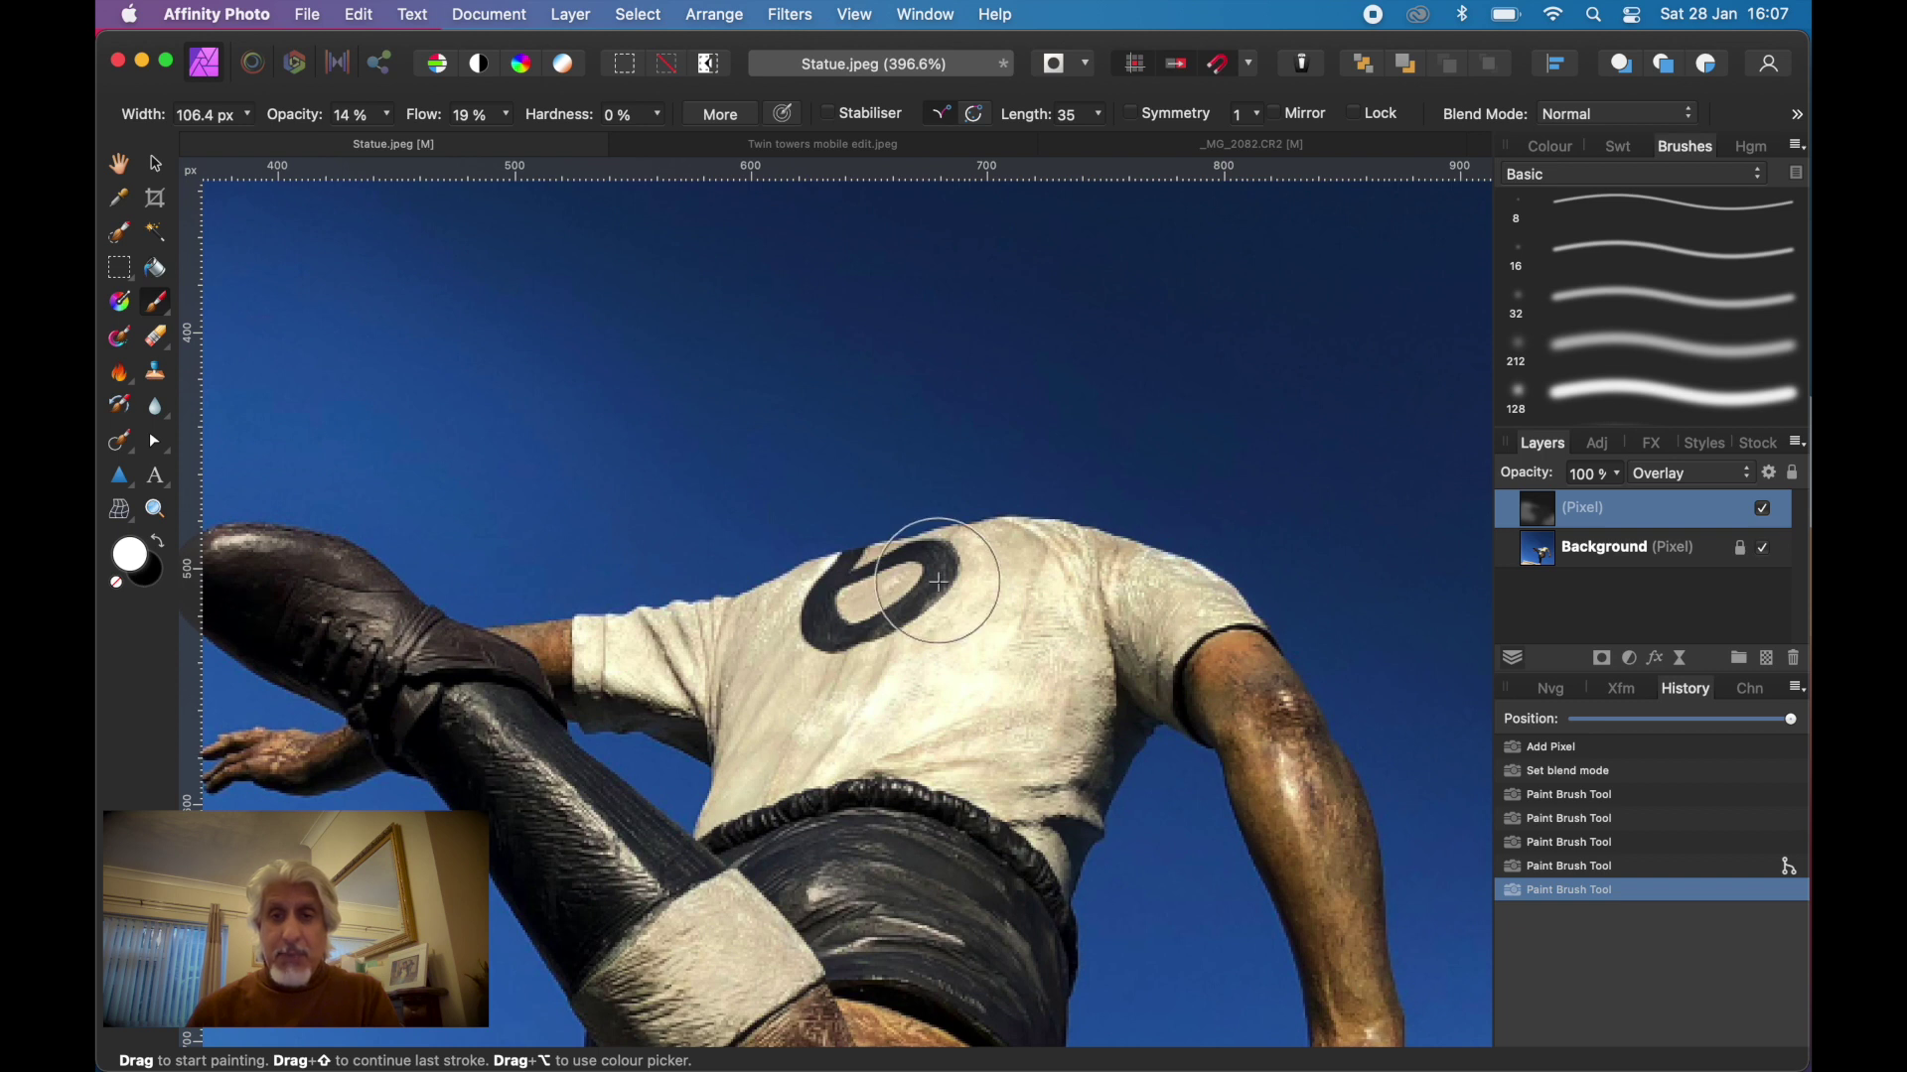
pyautogui.moveTo(1040, 632)
pyautogui.mouseDown()
pyautogui.moveTo(1148, 615)
pyautogui.moveTo(1117, 666)
pyautogui.moveTo(1094, 620)
pyautogui.moveTo(1031, 596)
pyautogui.moveTo(1054, 590)
pyautogui.moveTo(973, 666)
pyautogui.moveTo(1055, 728)
pyautogui.moveTo(1015, 783)
pyautogui.moveTo(955, 731)
pyautogui.moveTo(786, 770)
pyautogui.moveTo(792, 731)
pyautogui.moveTo(920, 658)
pyautogui.moveTo(640, 675)
pyautogui.moveTo(694, 673)
pyautogui.moveTo(767, 868)
pyautogui.moveTo(771, 924)
pyautogui.moveTo(730, 956)
pyautogui.mouseUp()
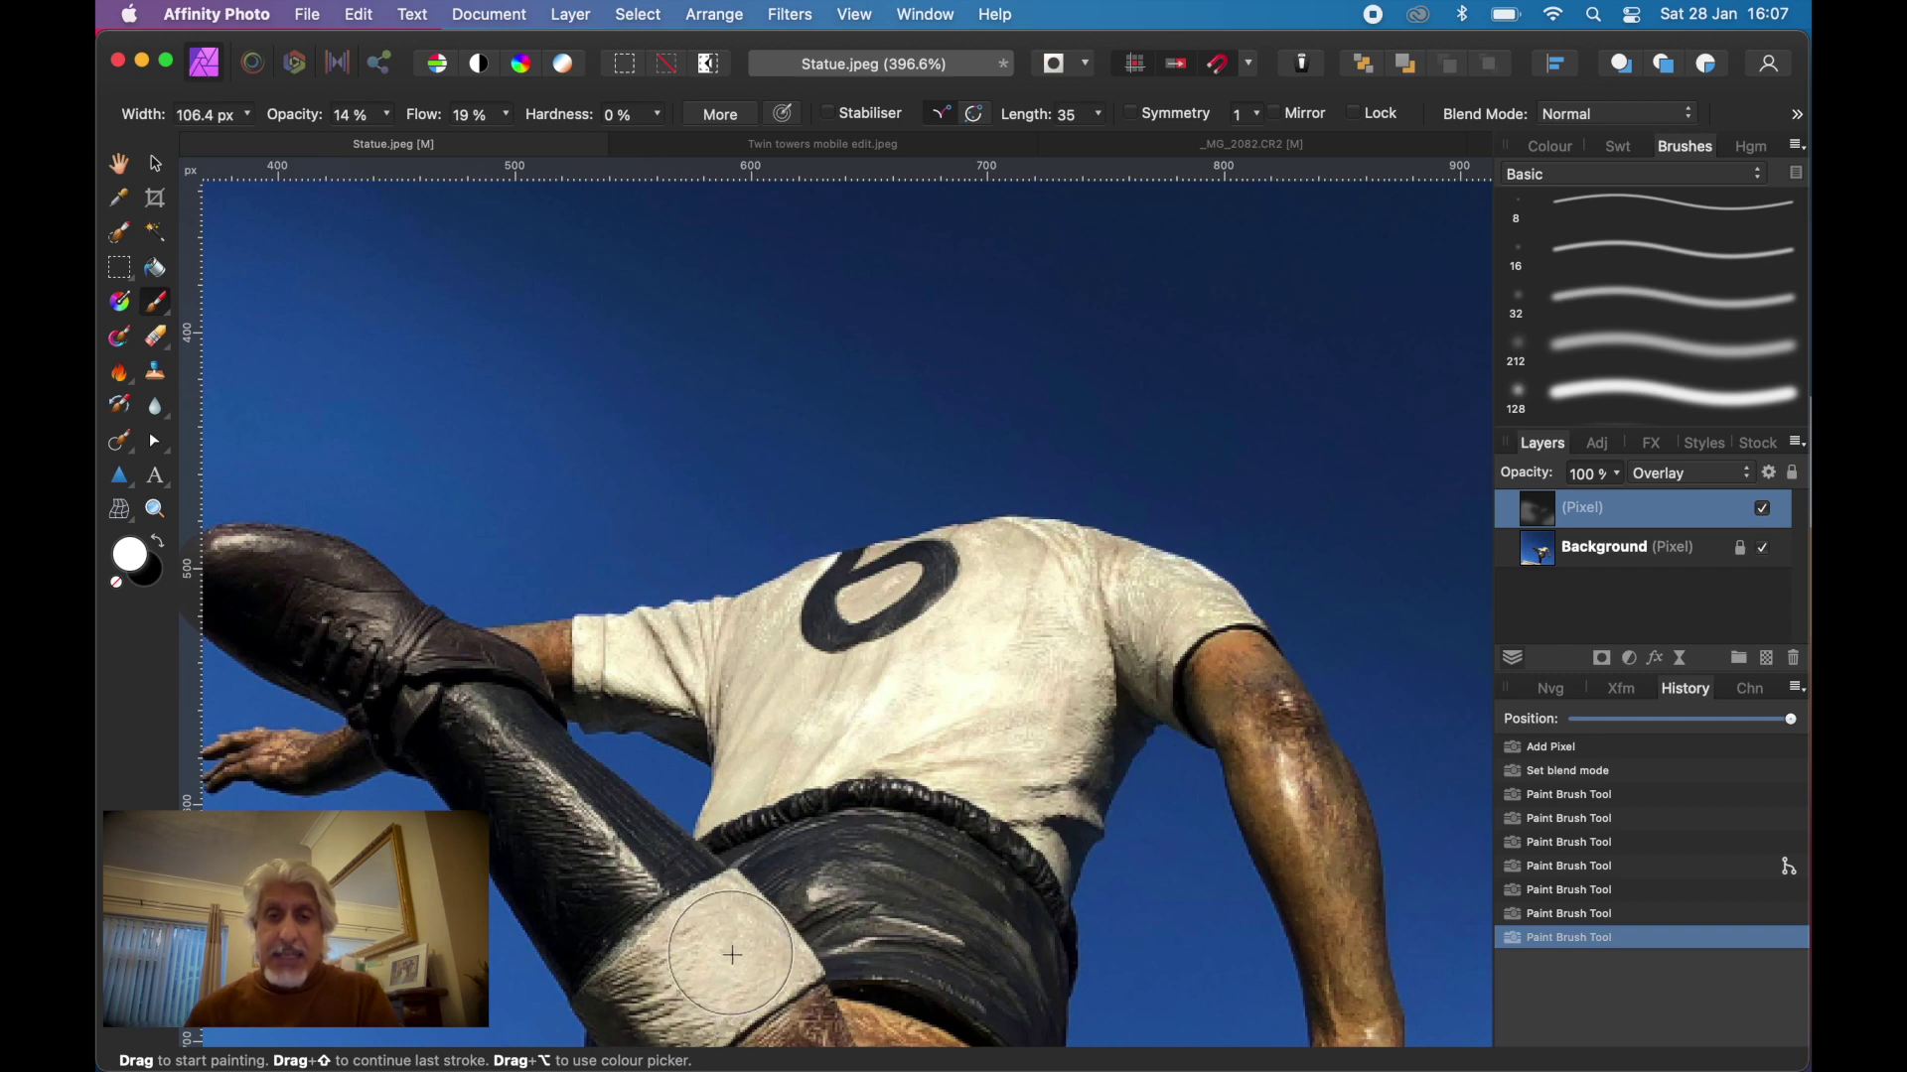
# Brighten the statue's foot above the plinth and the lower-left ledge with soft white strokes
pyautogui.scroll(-5, 731, 954)
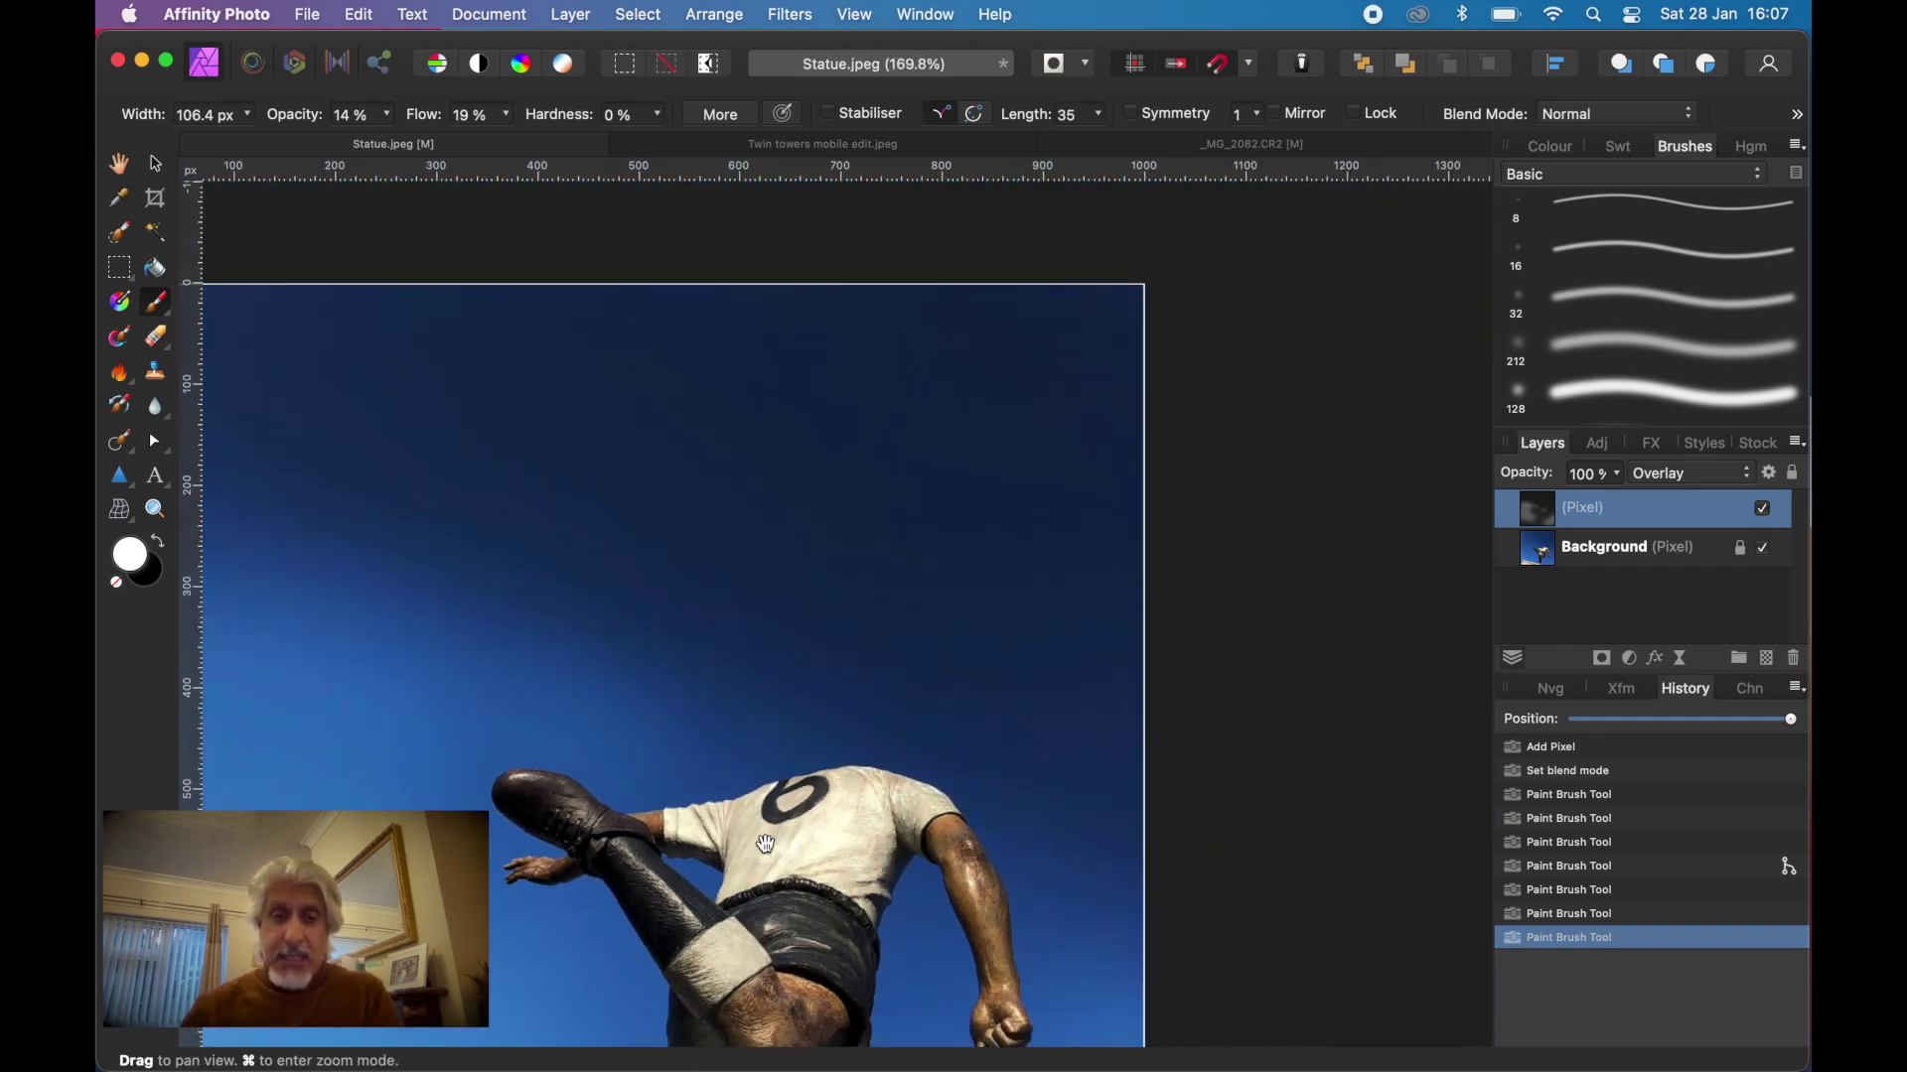
pyautogui.moveTo(768, 845); pyautogui.dragTo(984, 484)
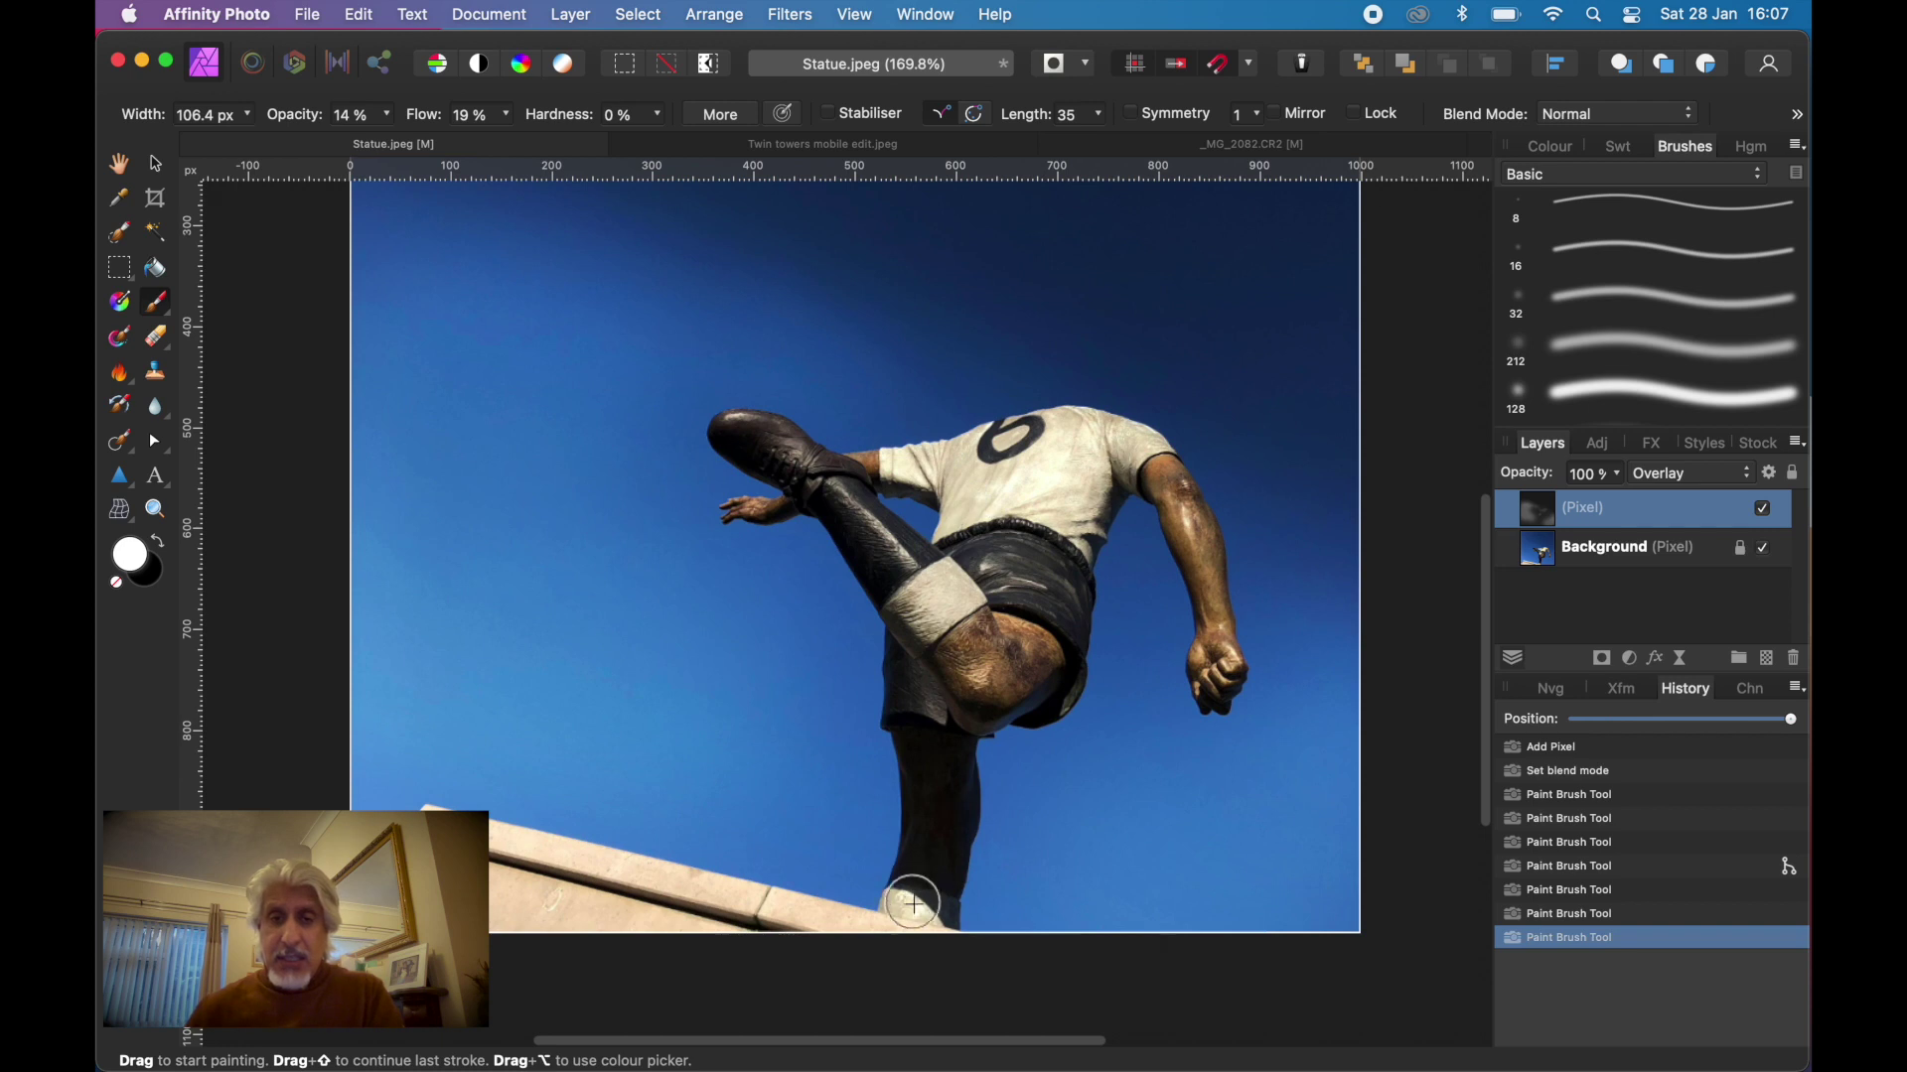
pyautogui.moveTo(912, 918)
pyautogui.mouseDown()
pyautogui.moveTo(924, 907)
pyautogui.moveTo(883, 935)
pyautogui.mouseUp()
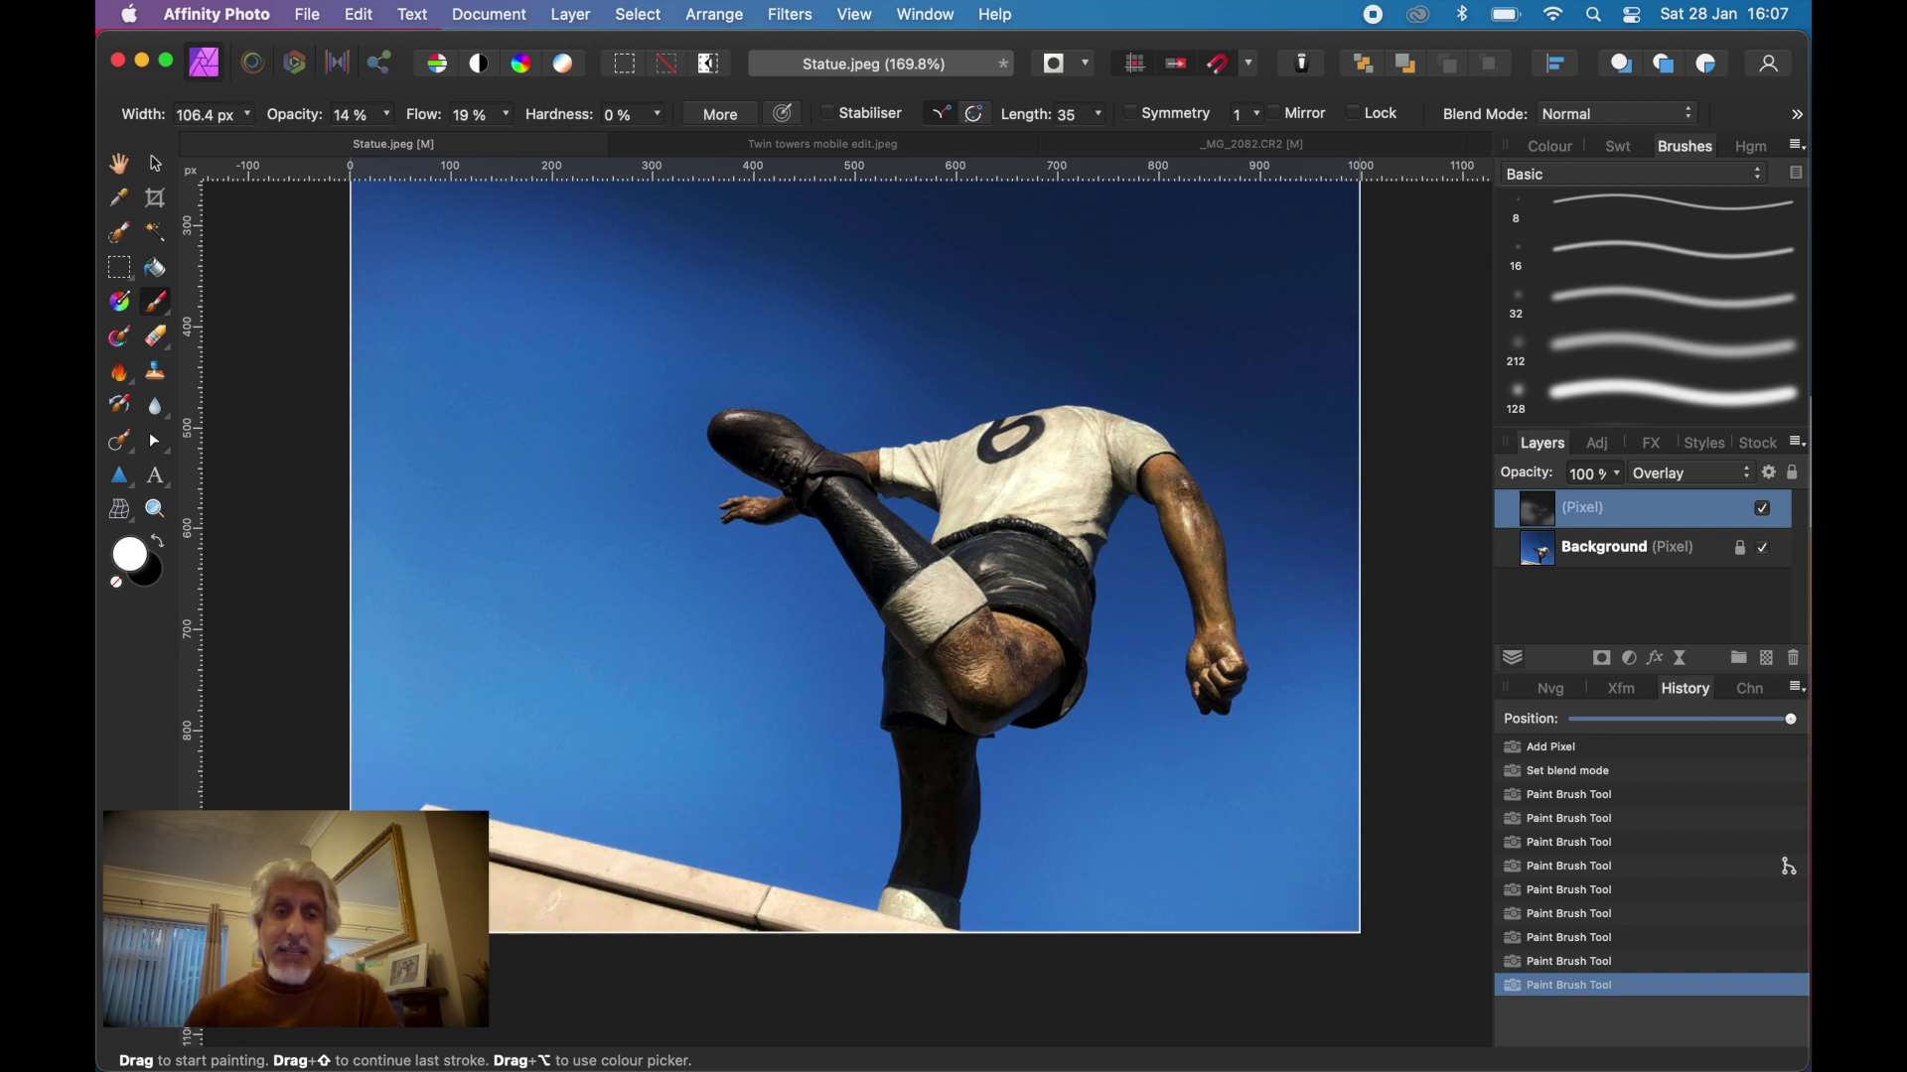
pyautogui.moveTo(467, 899); pyautogui.dragTo(489, 904)
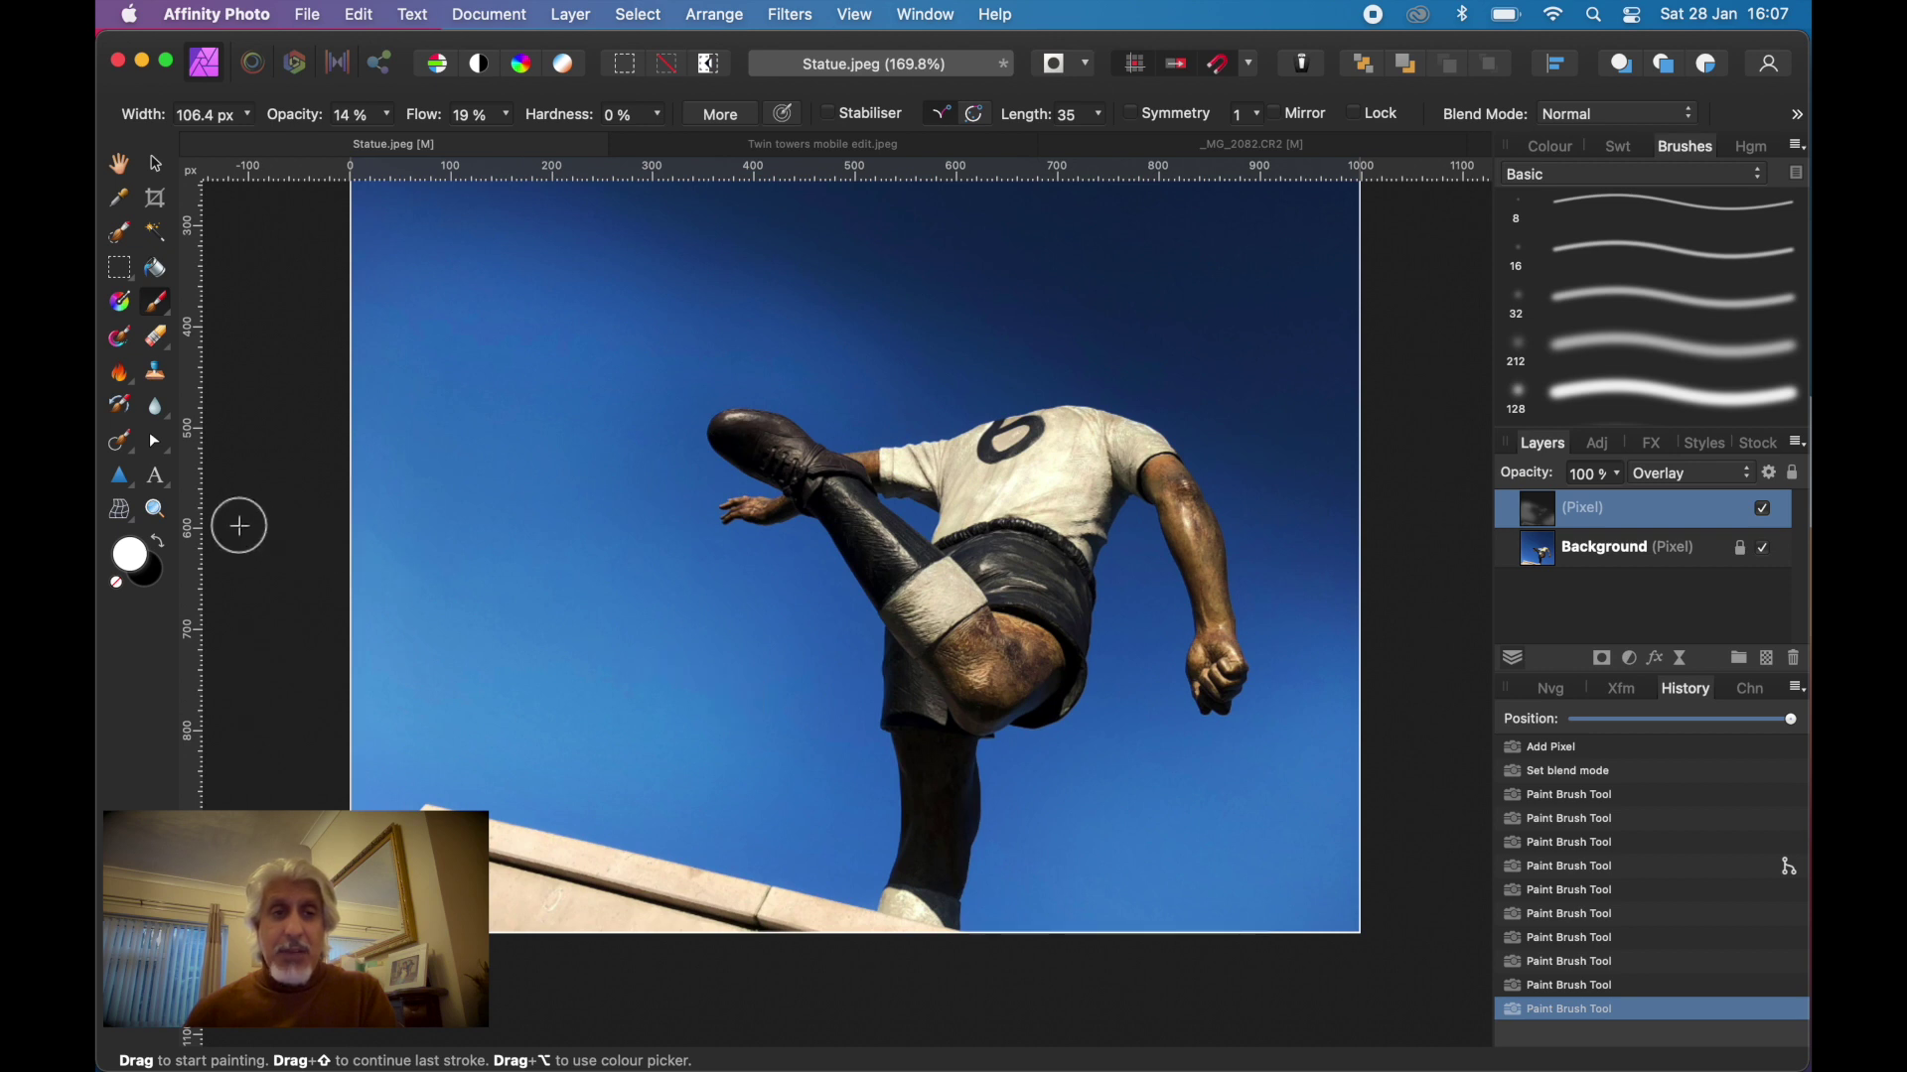
pyautogui.click(158, 544)
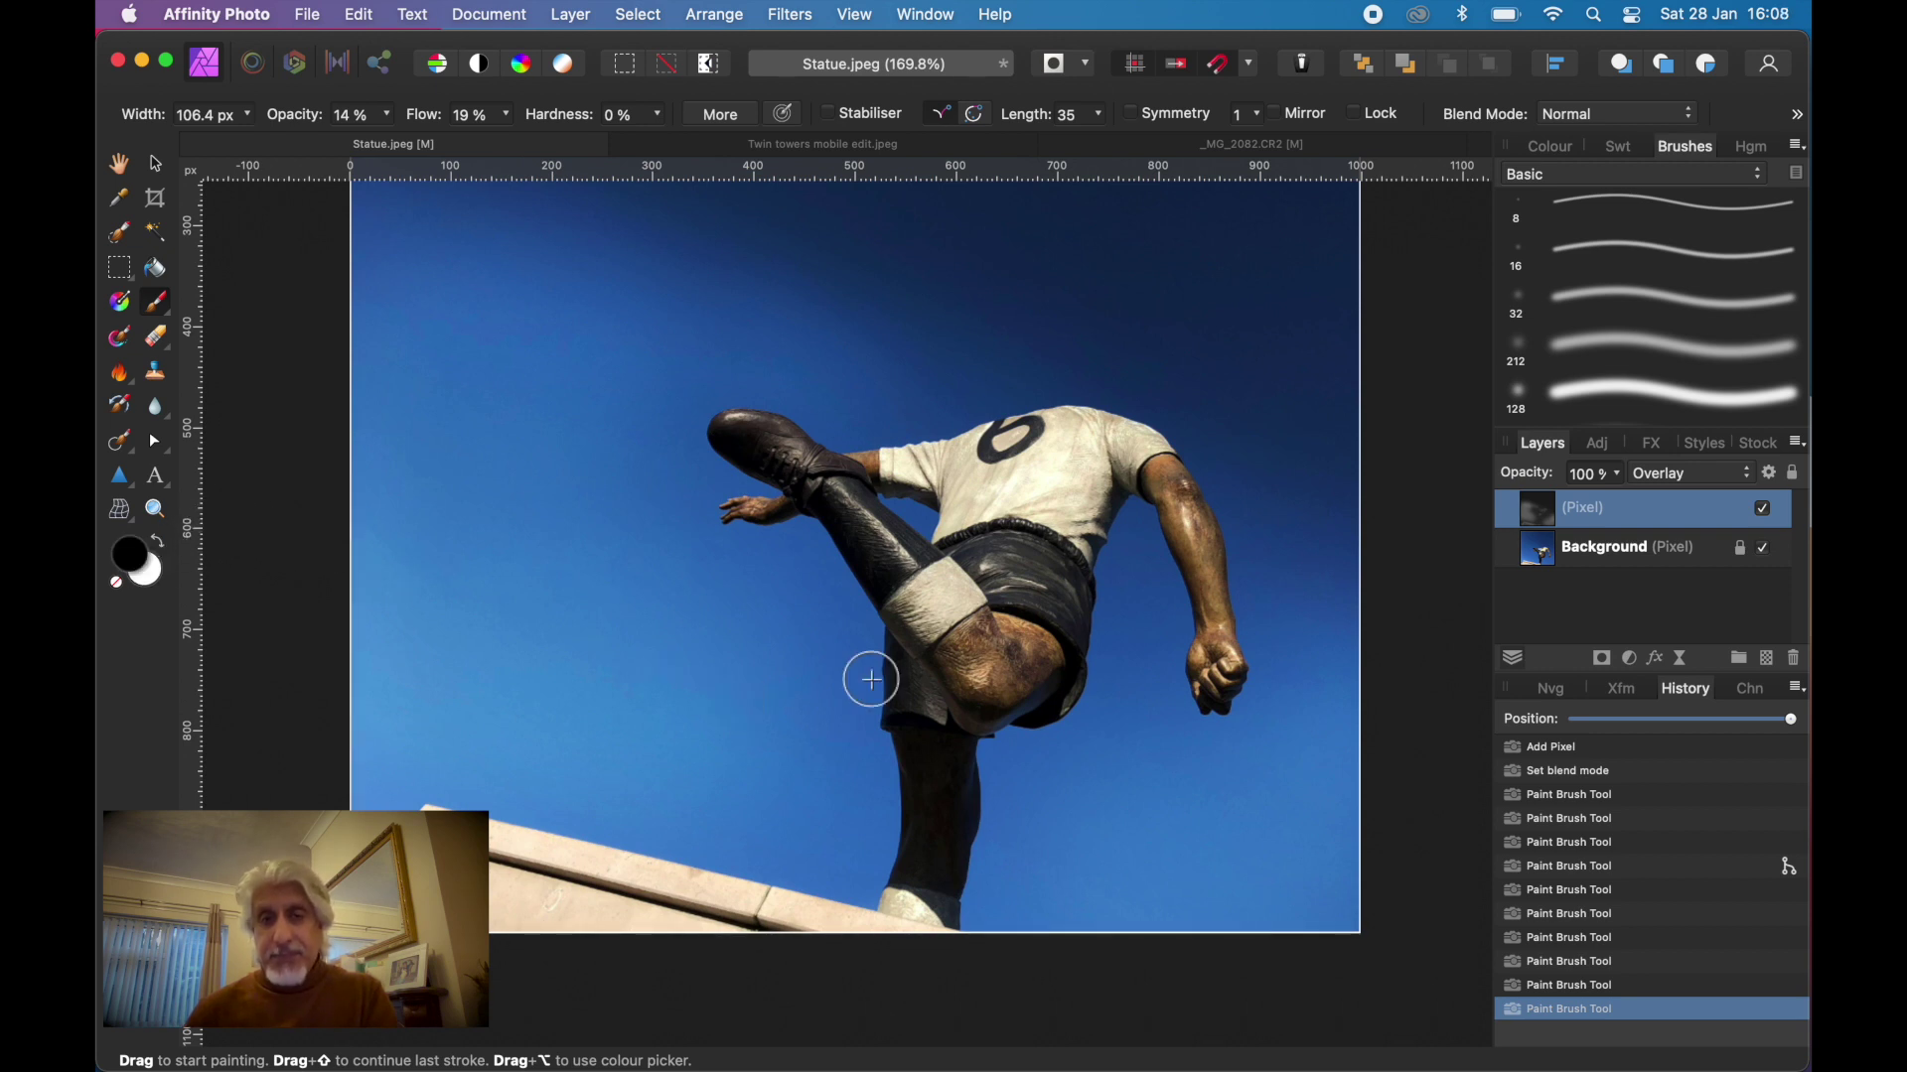
# Darken the statue's shin and lower leg with soft black strokes
pyautogui.click(889, 561)
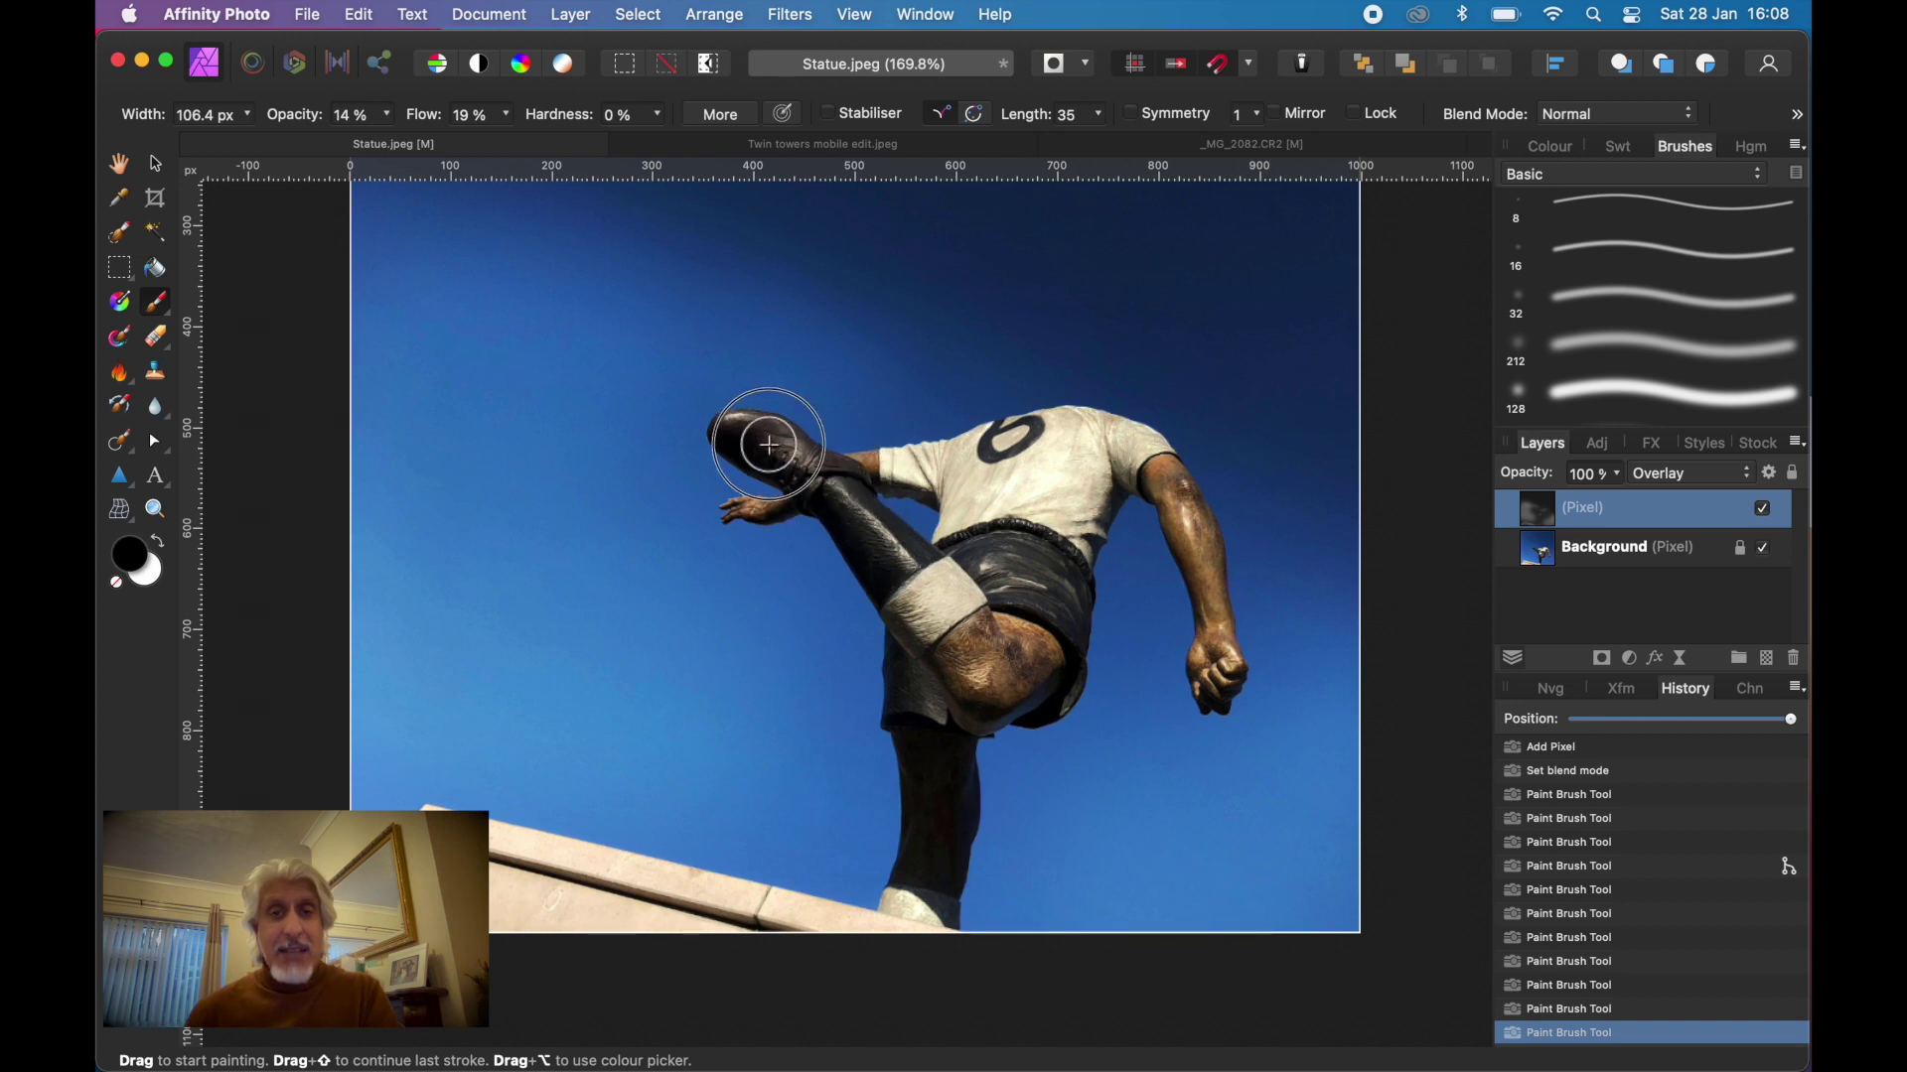
pyautogui.moveTo(843, 489)
pyautogui.mouseDown()
pyautogui.moveTo(881, 558)
pyautogui.moveTo(1043, 577)
pyautogui.moveTo(1015, 570)
pyautogui.mouseUp()
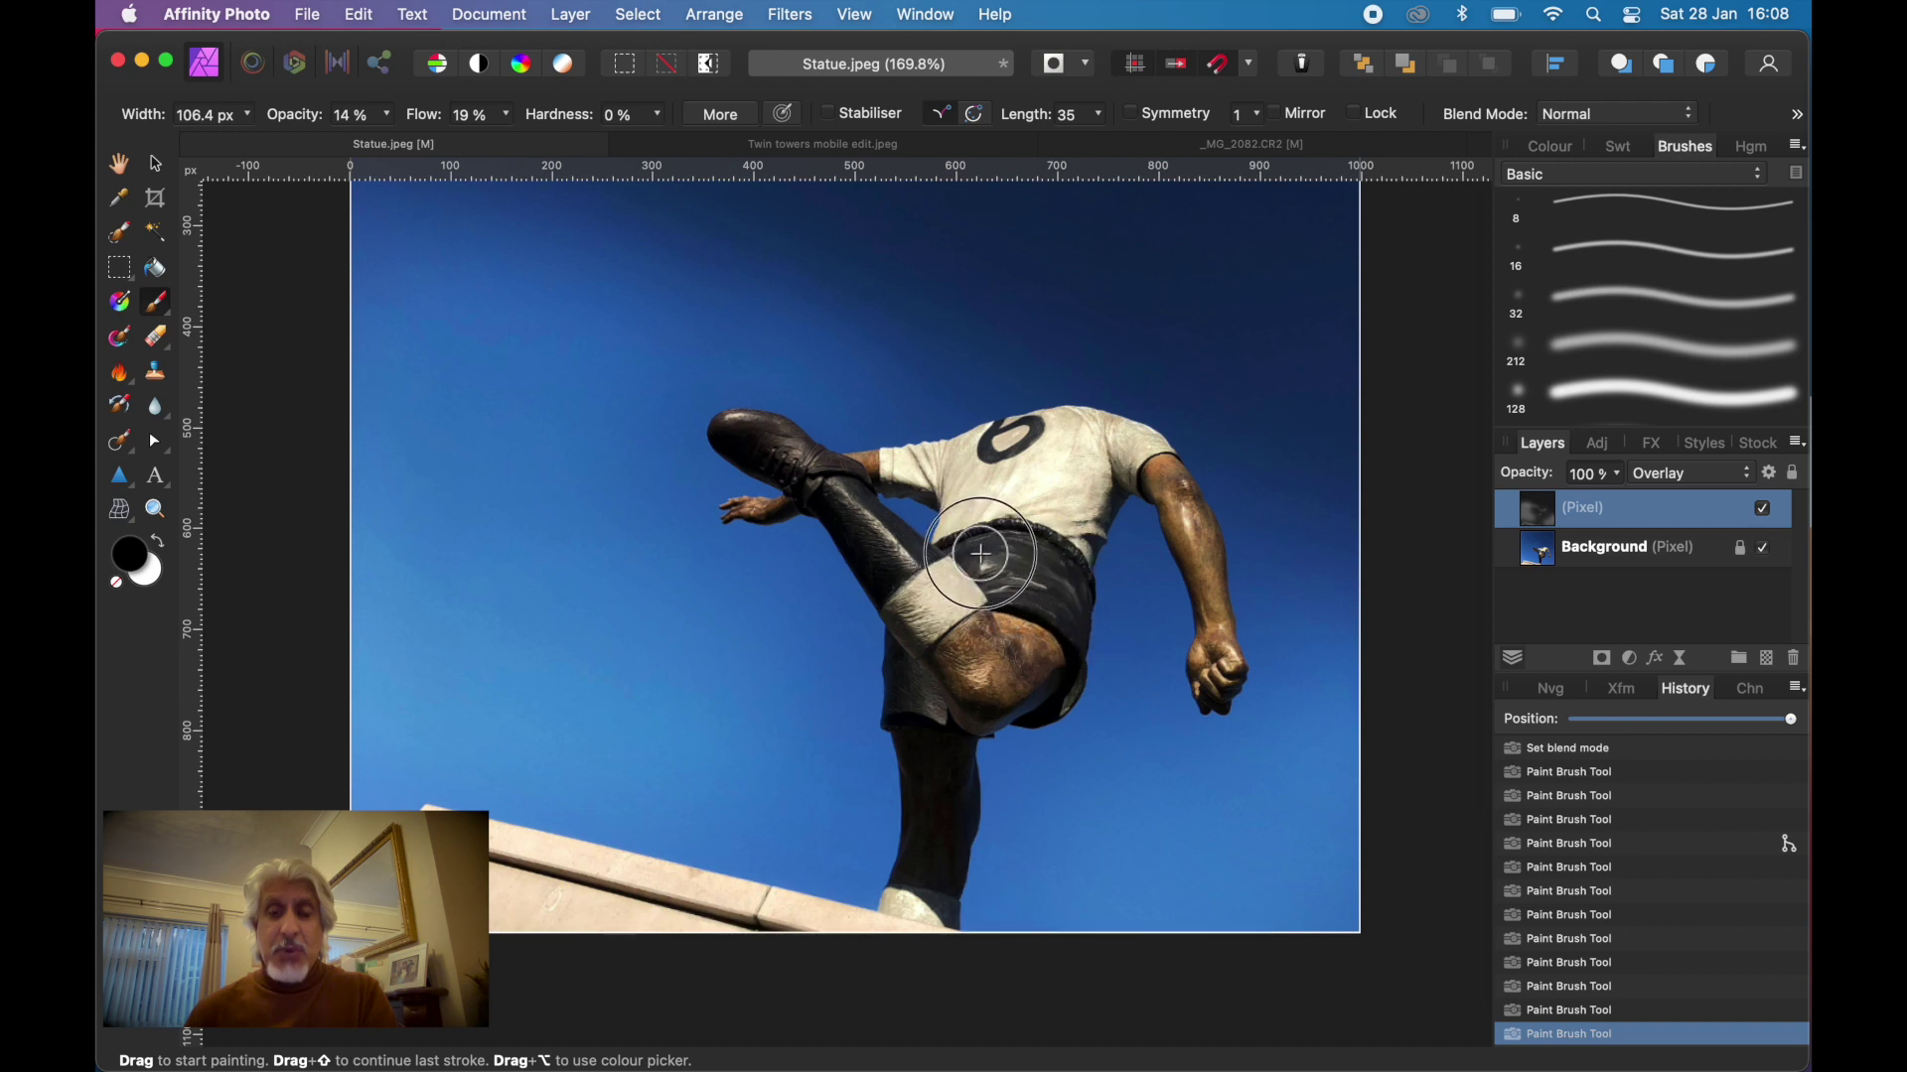
pyautogui.moveTo(937, 749); pyautogui.dragTo(894, 672)
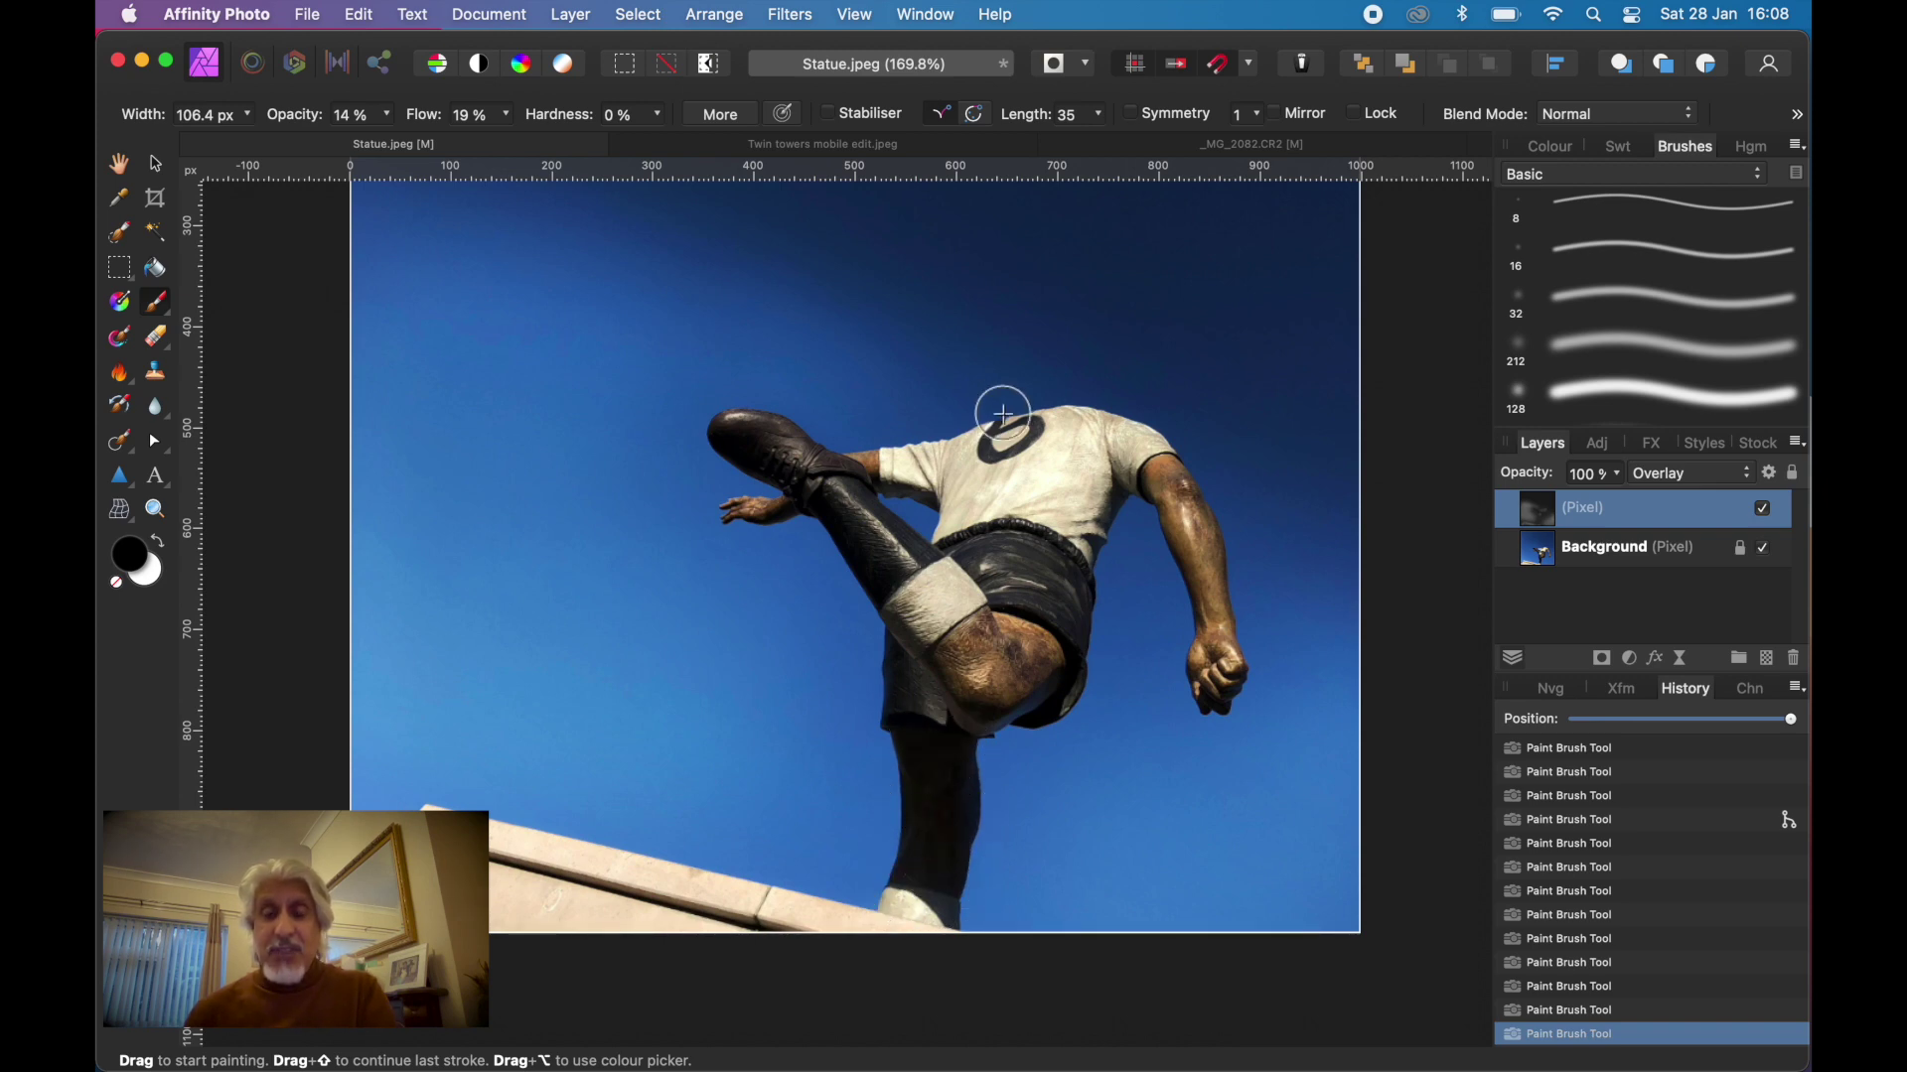
# Zoom in, shrink the brush to 15.1 px, and darken the ring of the shirt's number 0
pyautogui.scroll(5, 1001, 414)
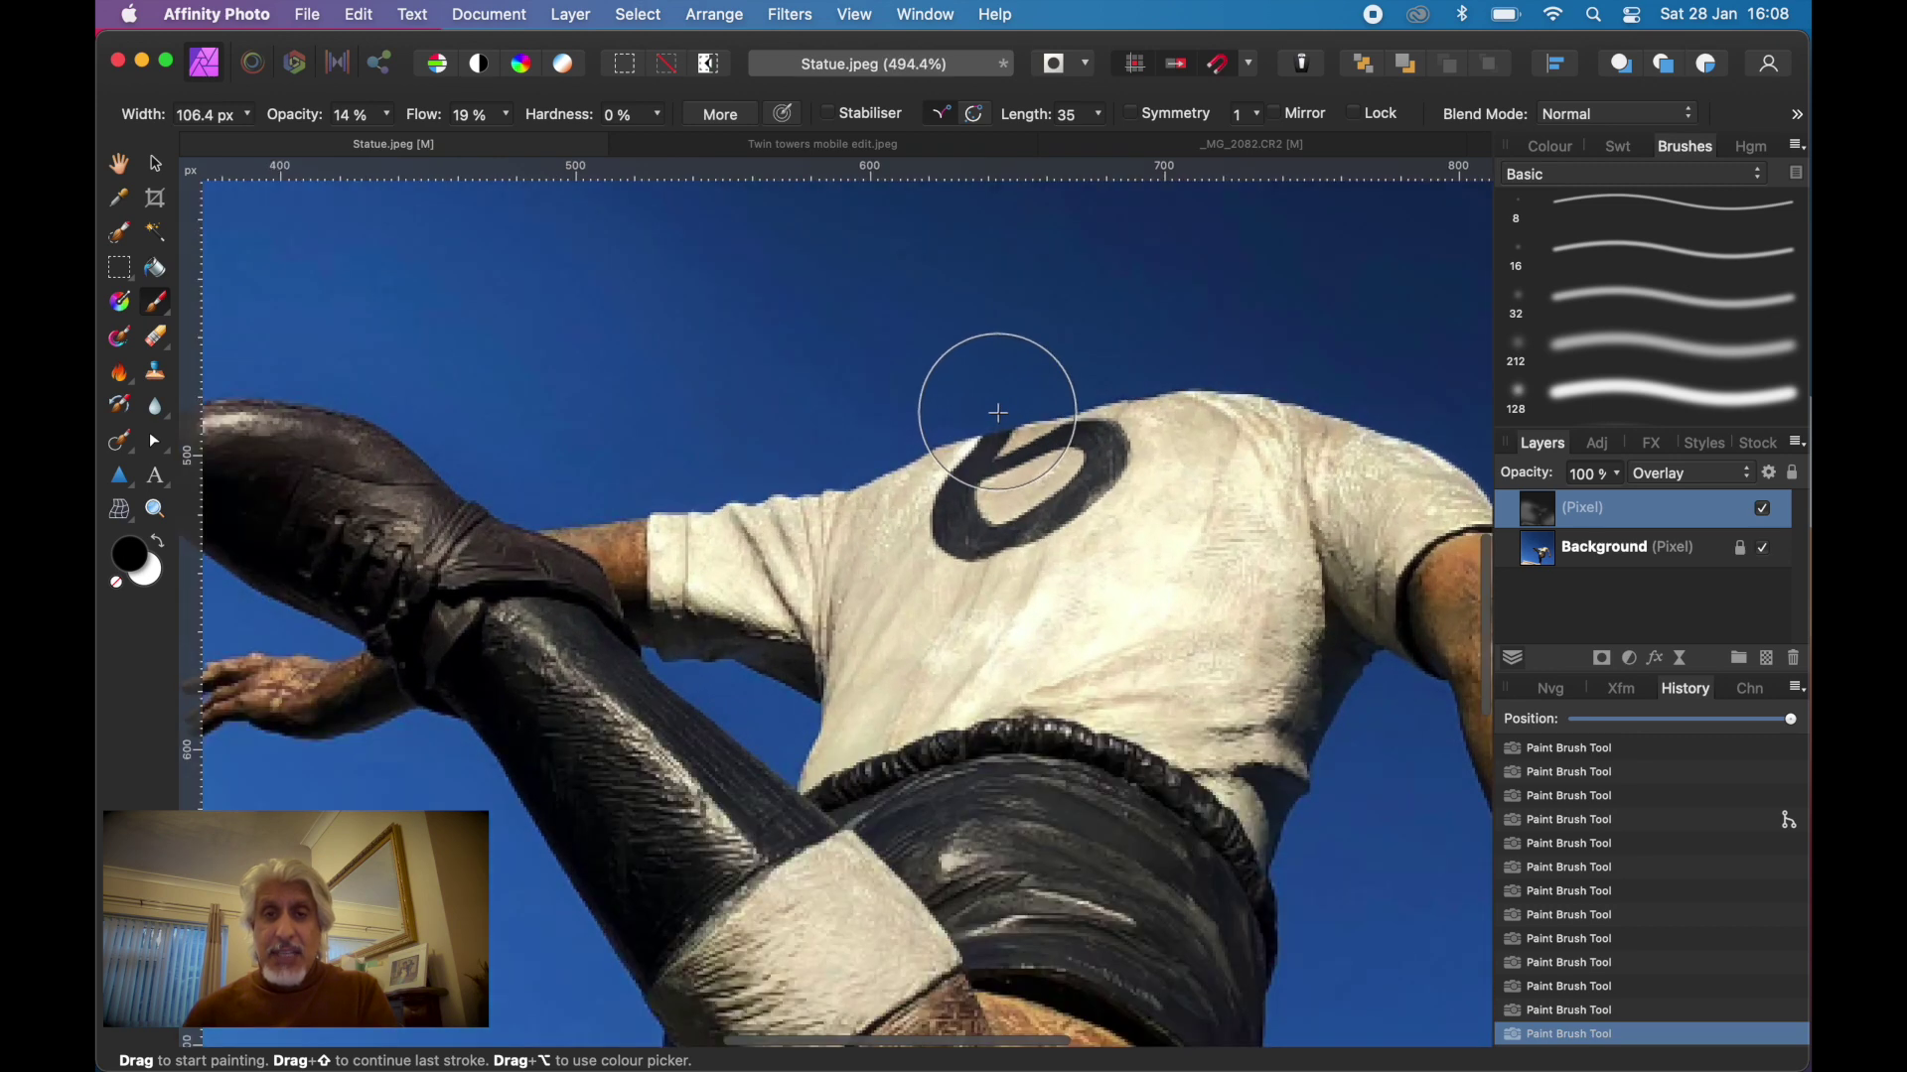
pyautogui.scroll(6, 1020, 453)
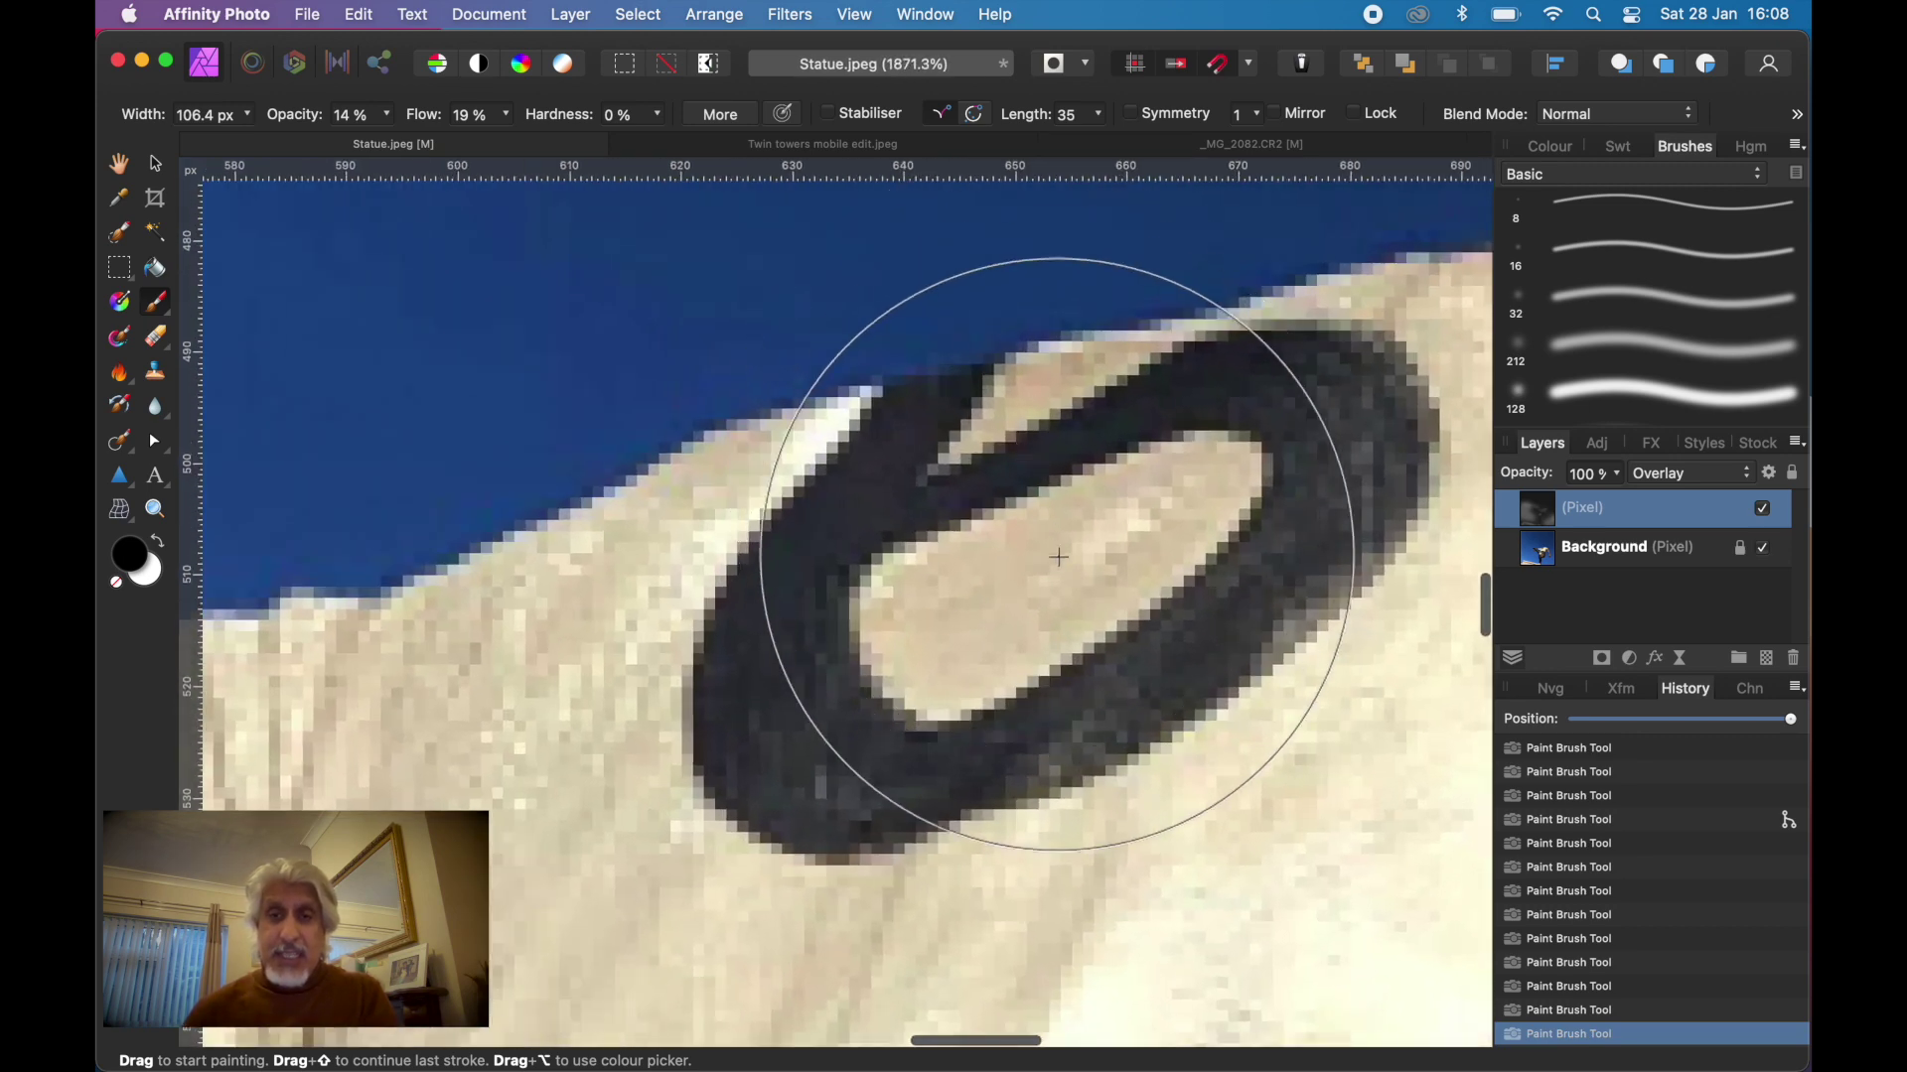
pyautogui.press('[')
pyautogui.press('[')
pyautogui.press('[')
pyautogui.press('[')
pyautogui.press('[')
pyautogui.press('[')
pyautogui.press('[')
pyautogui.press('[')
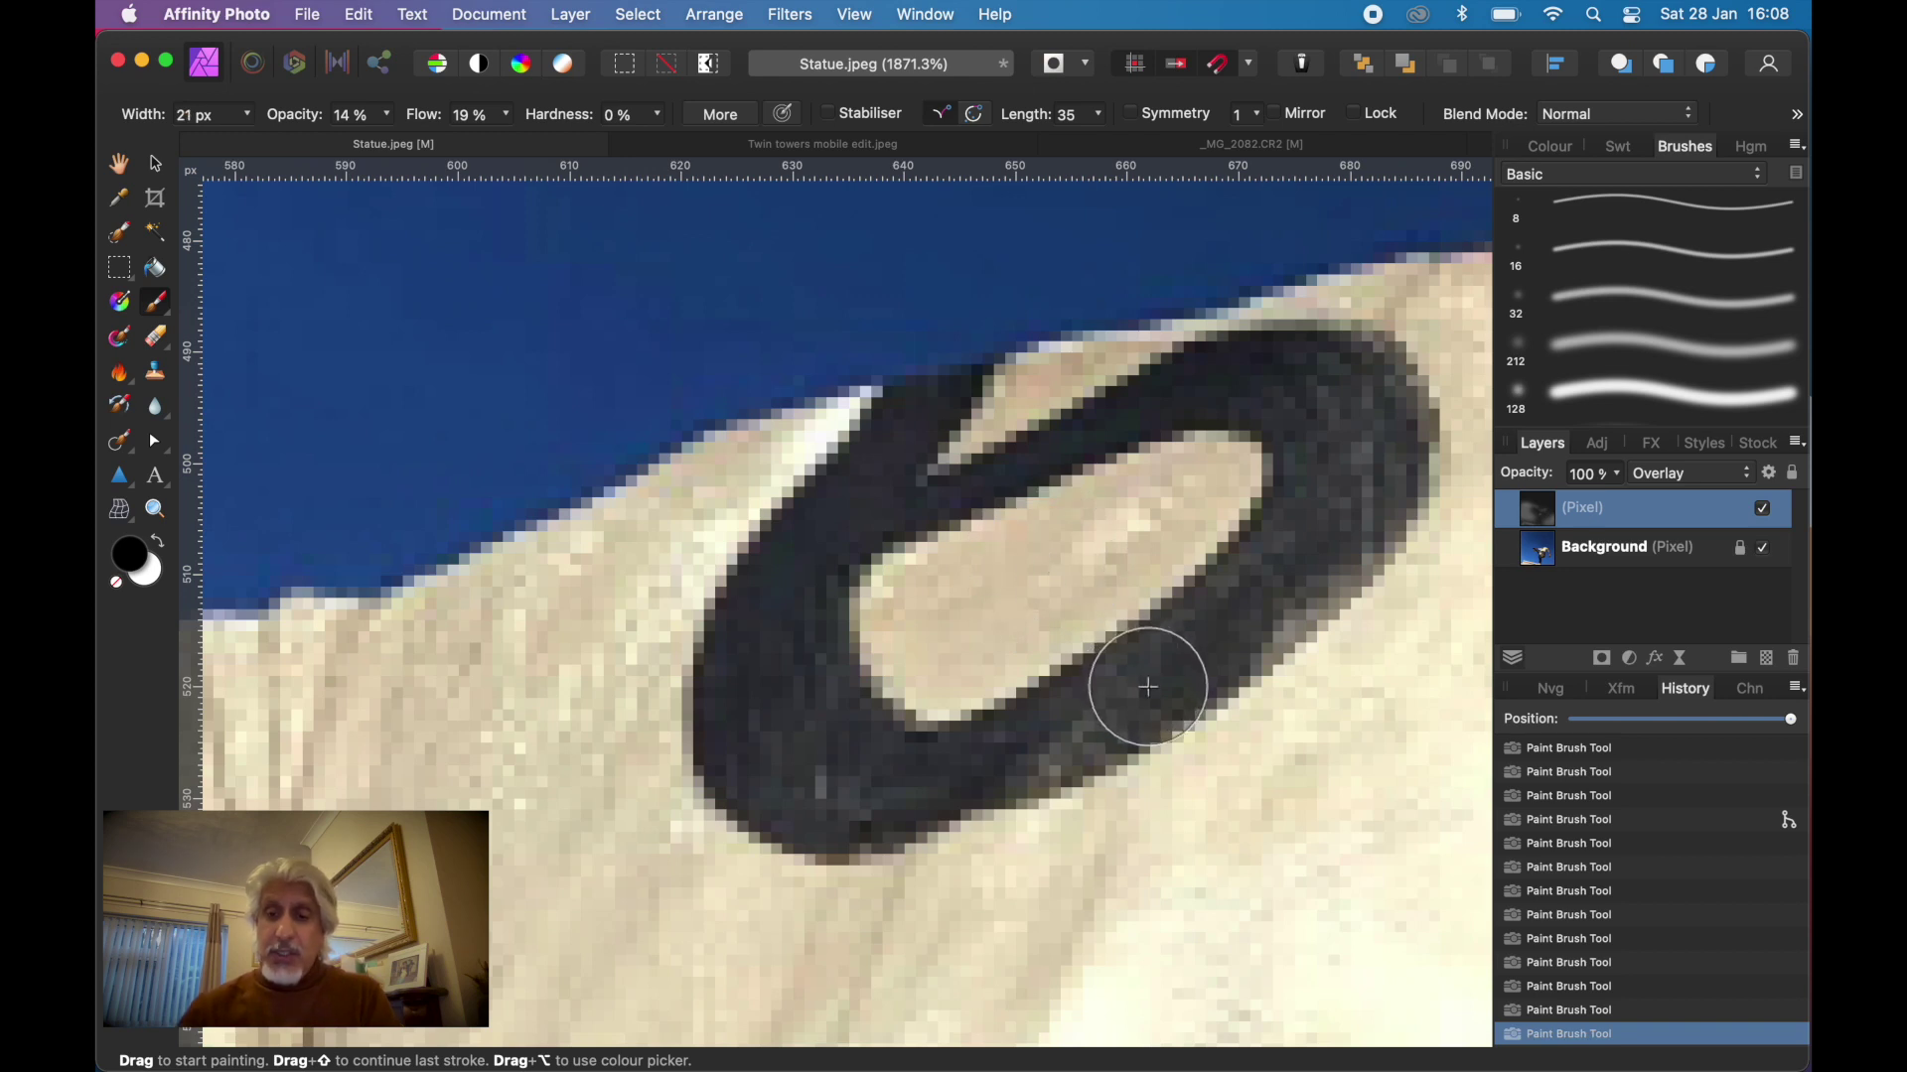
pyautogui.press('[')
pyautogui.press('[')
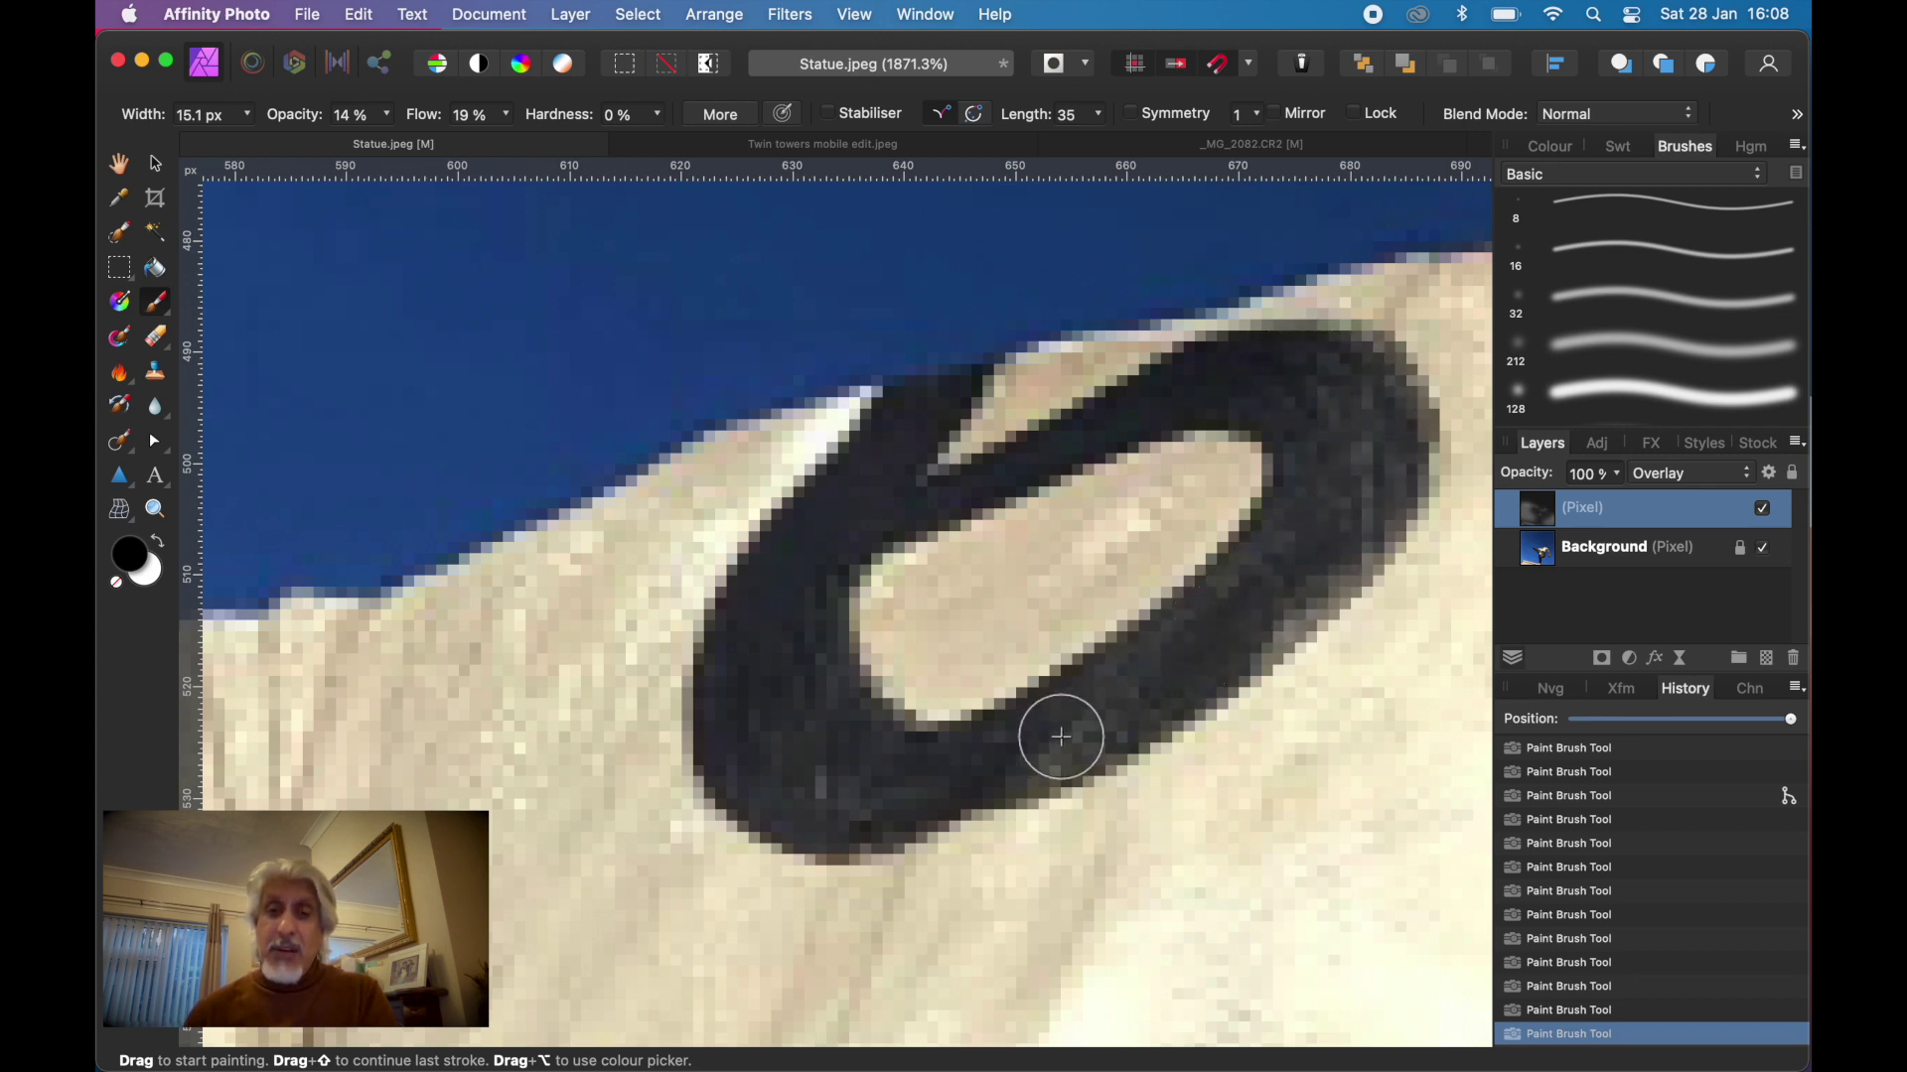
pyautogui.moveTo(1018, 759); pyautogui.dragTo(1051, 745)
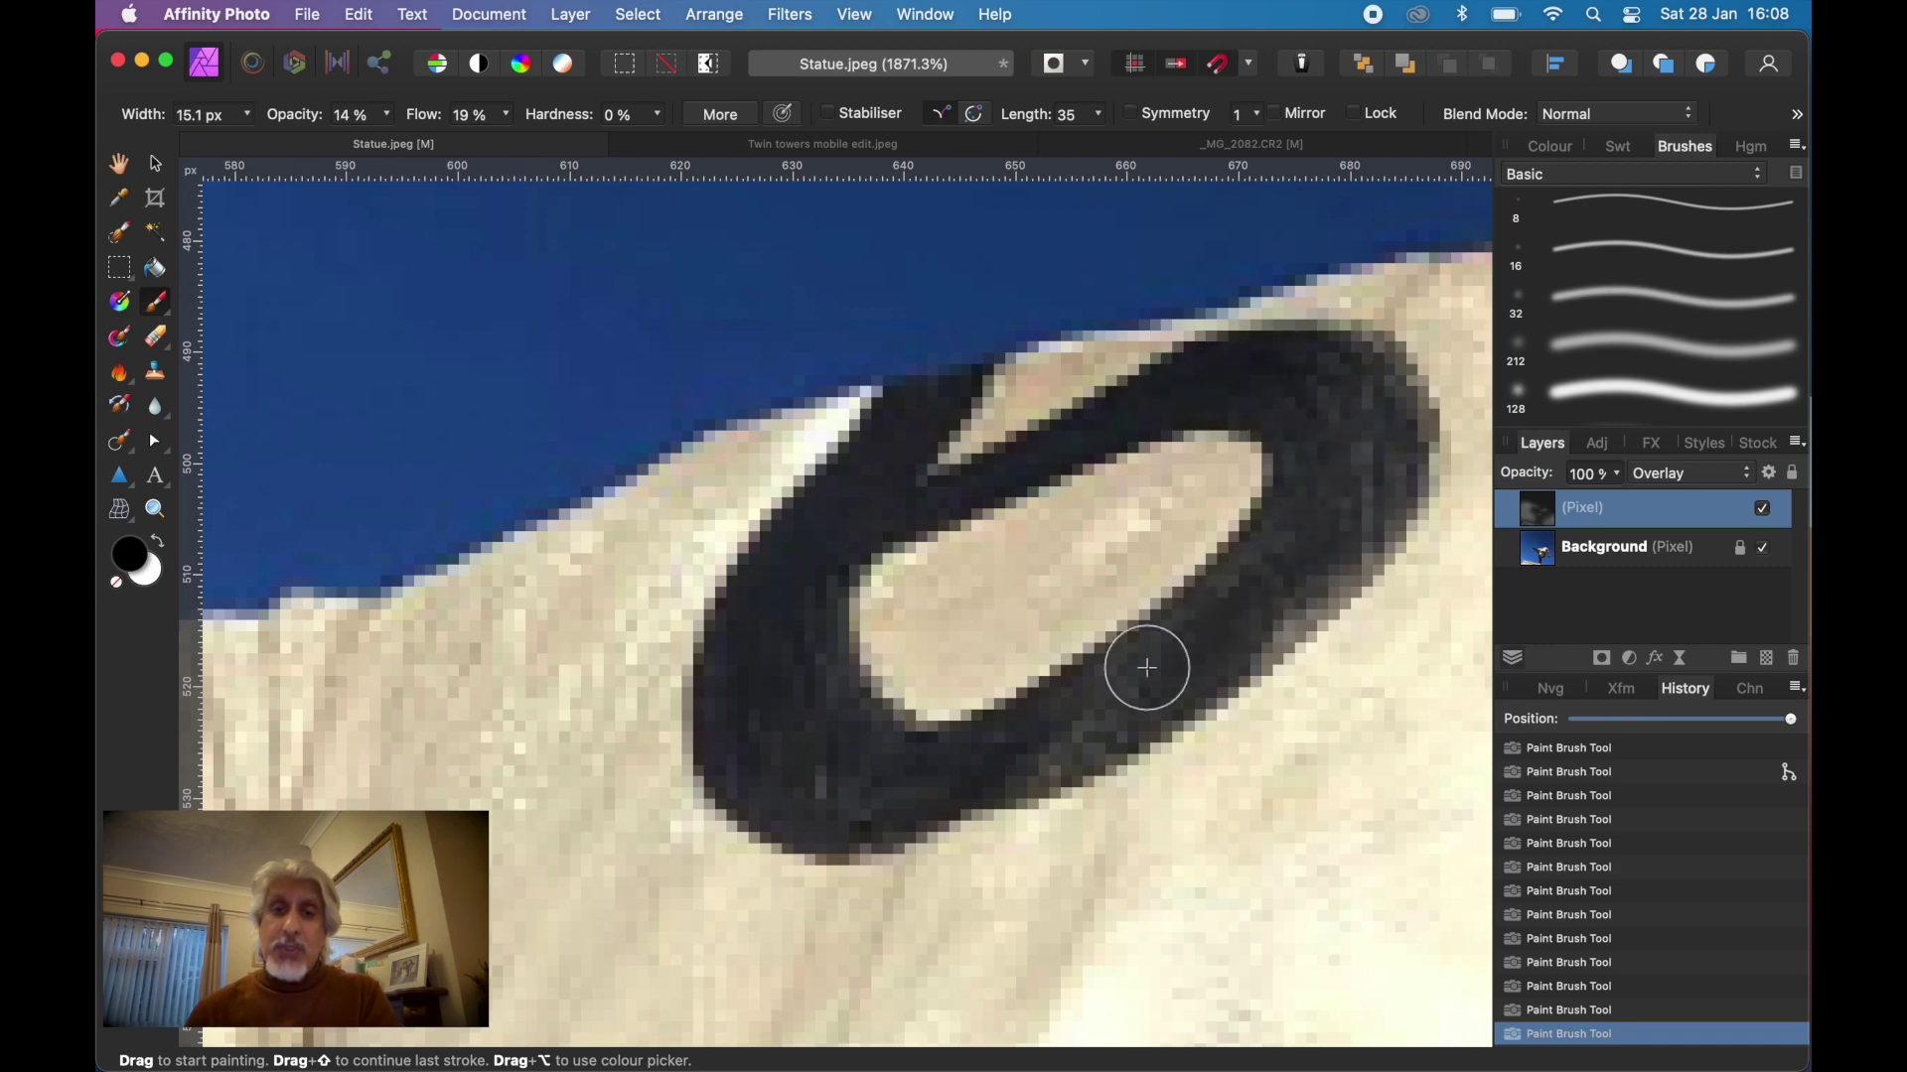
pyautogui.scroll(-10, 823, 783)
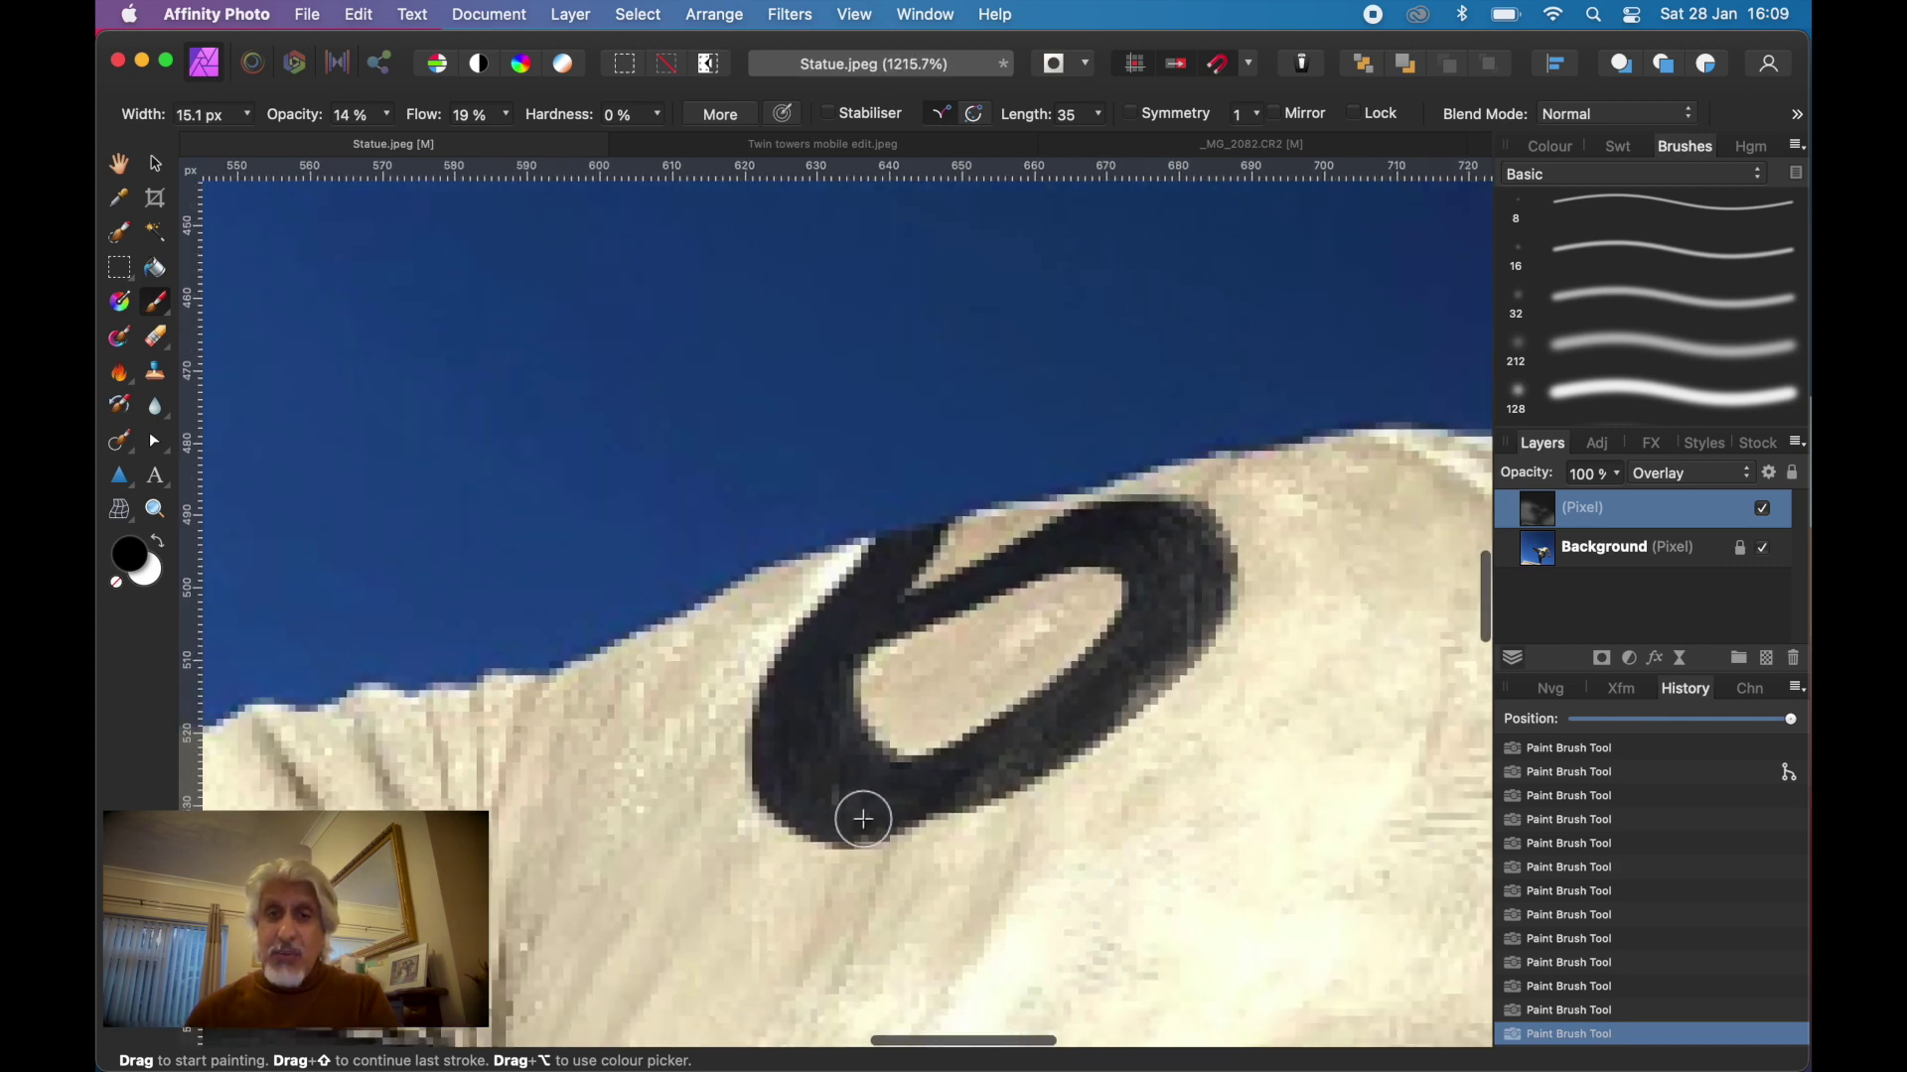
pyautogui.scroll(-5, 863, 818)
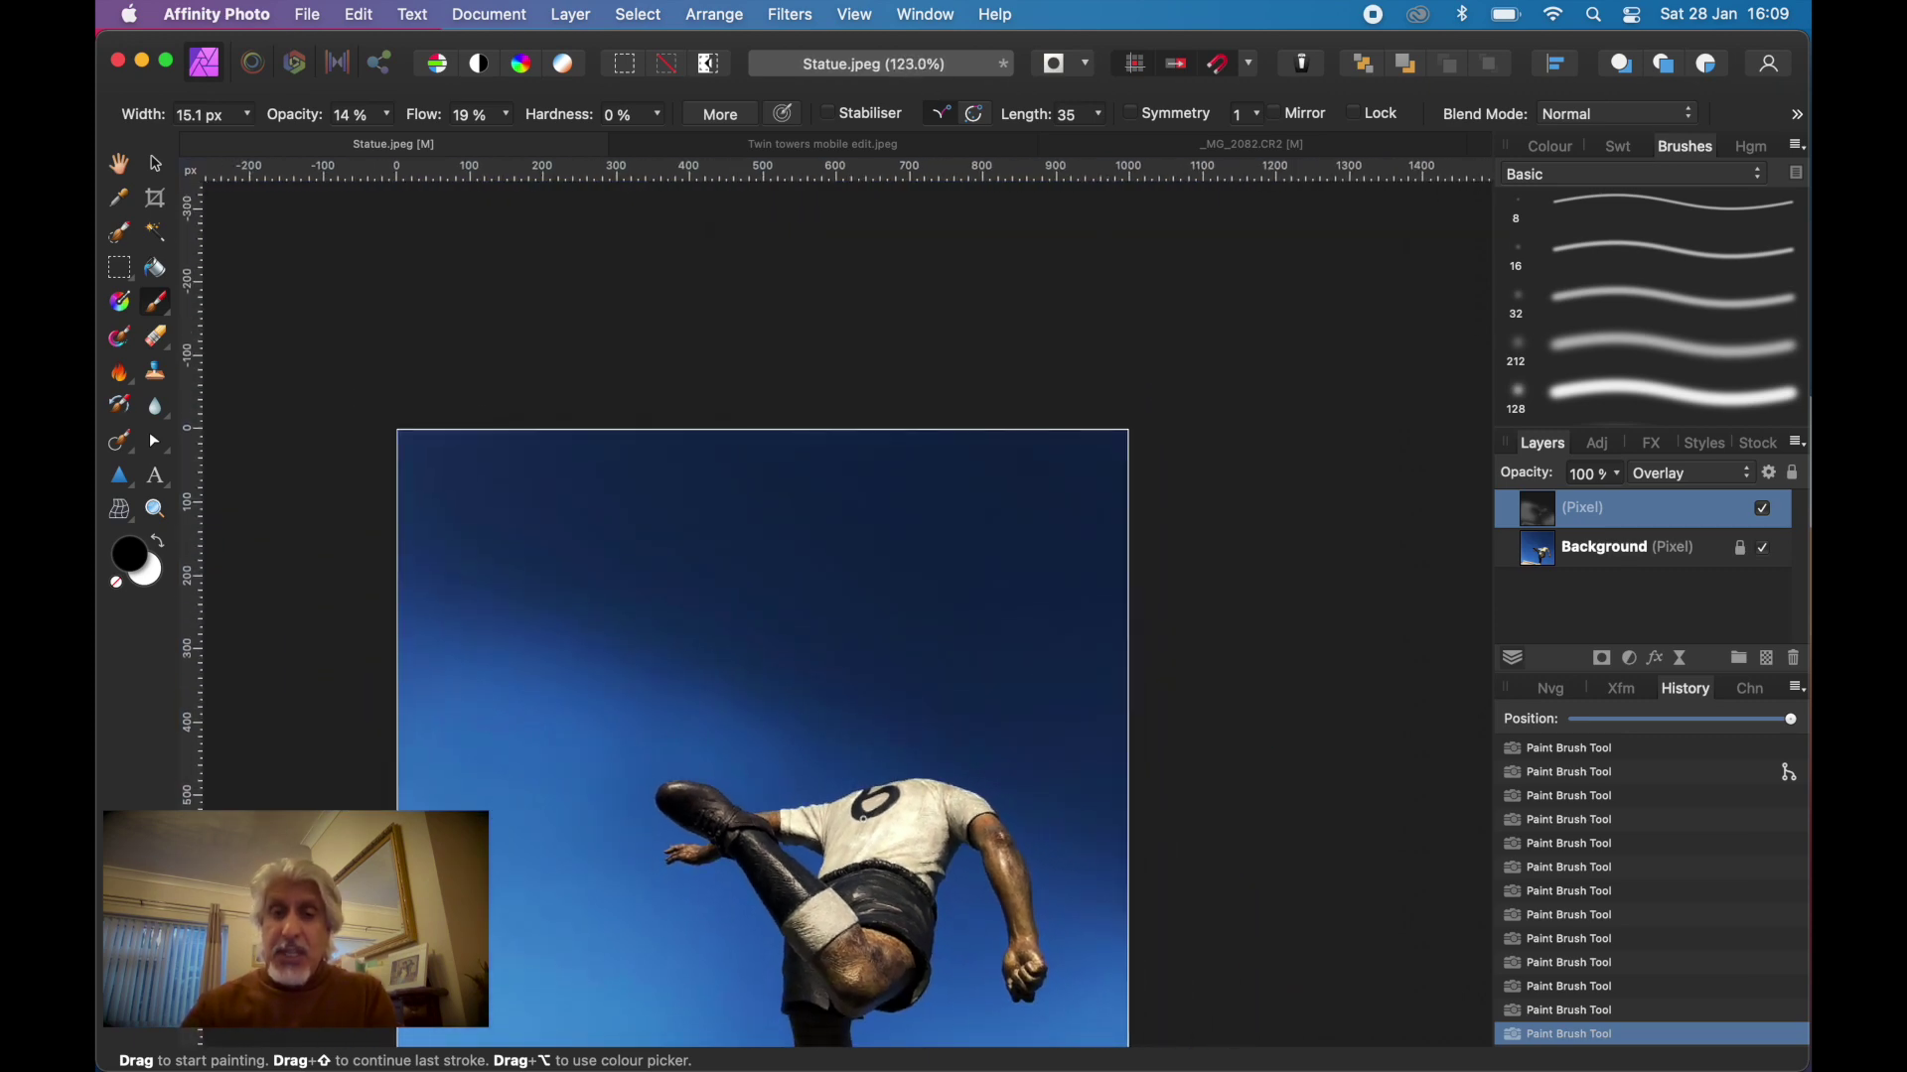
pyautogui.scroll(1, 863, 818)
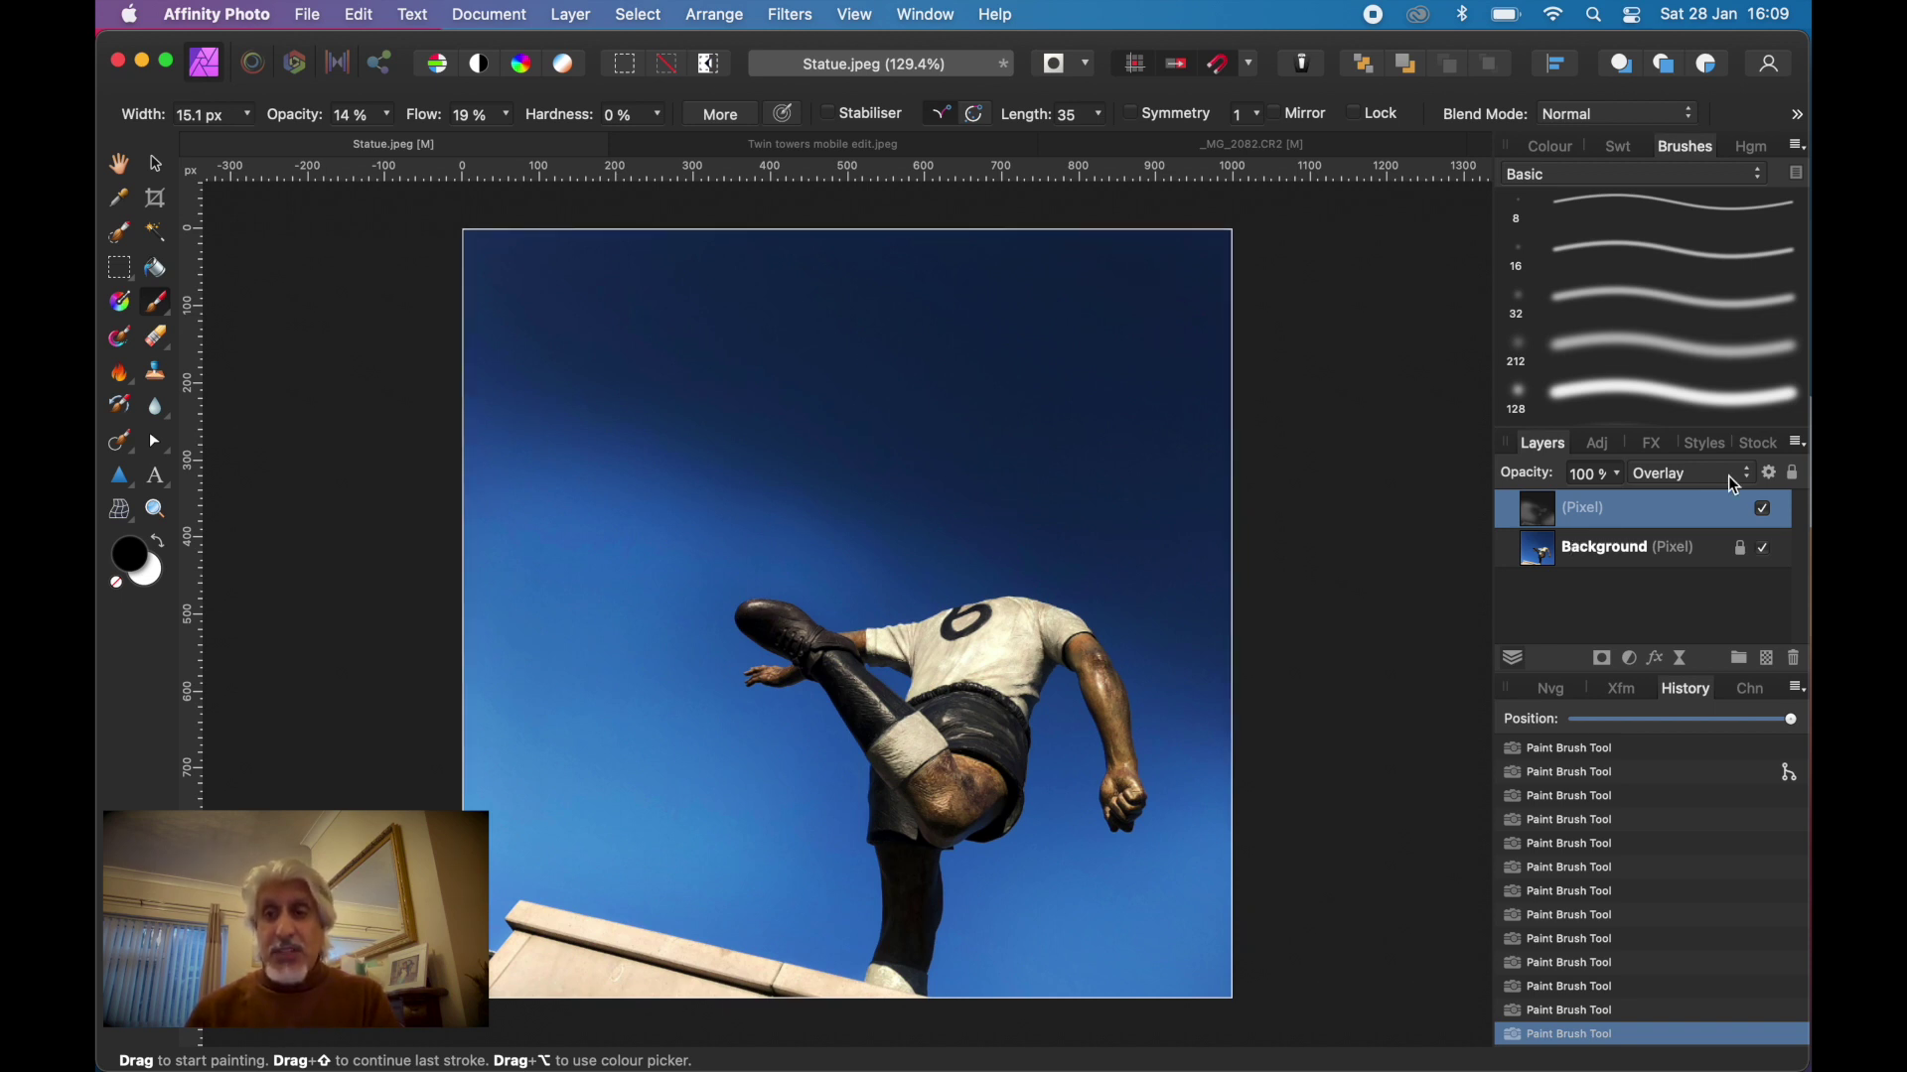
pyautogui.click(1770, 510)
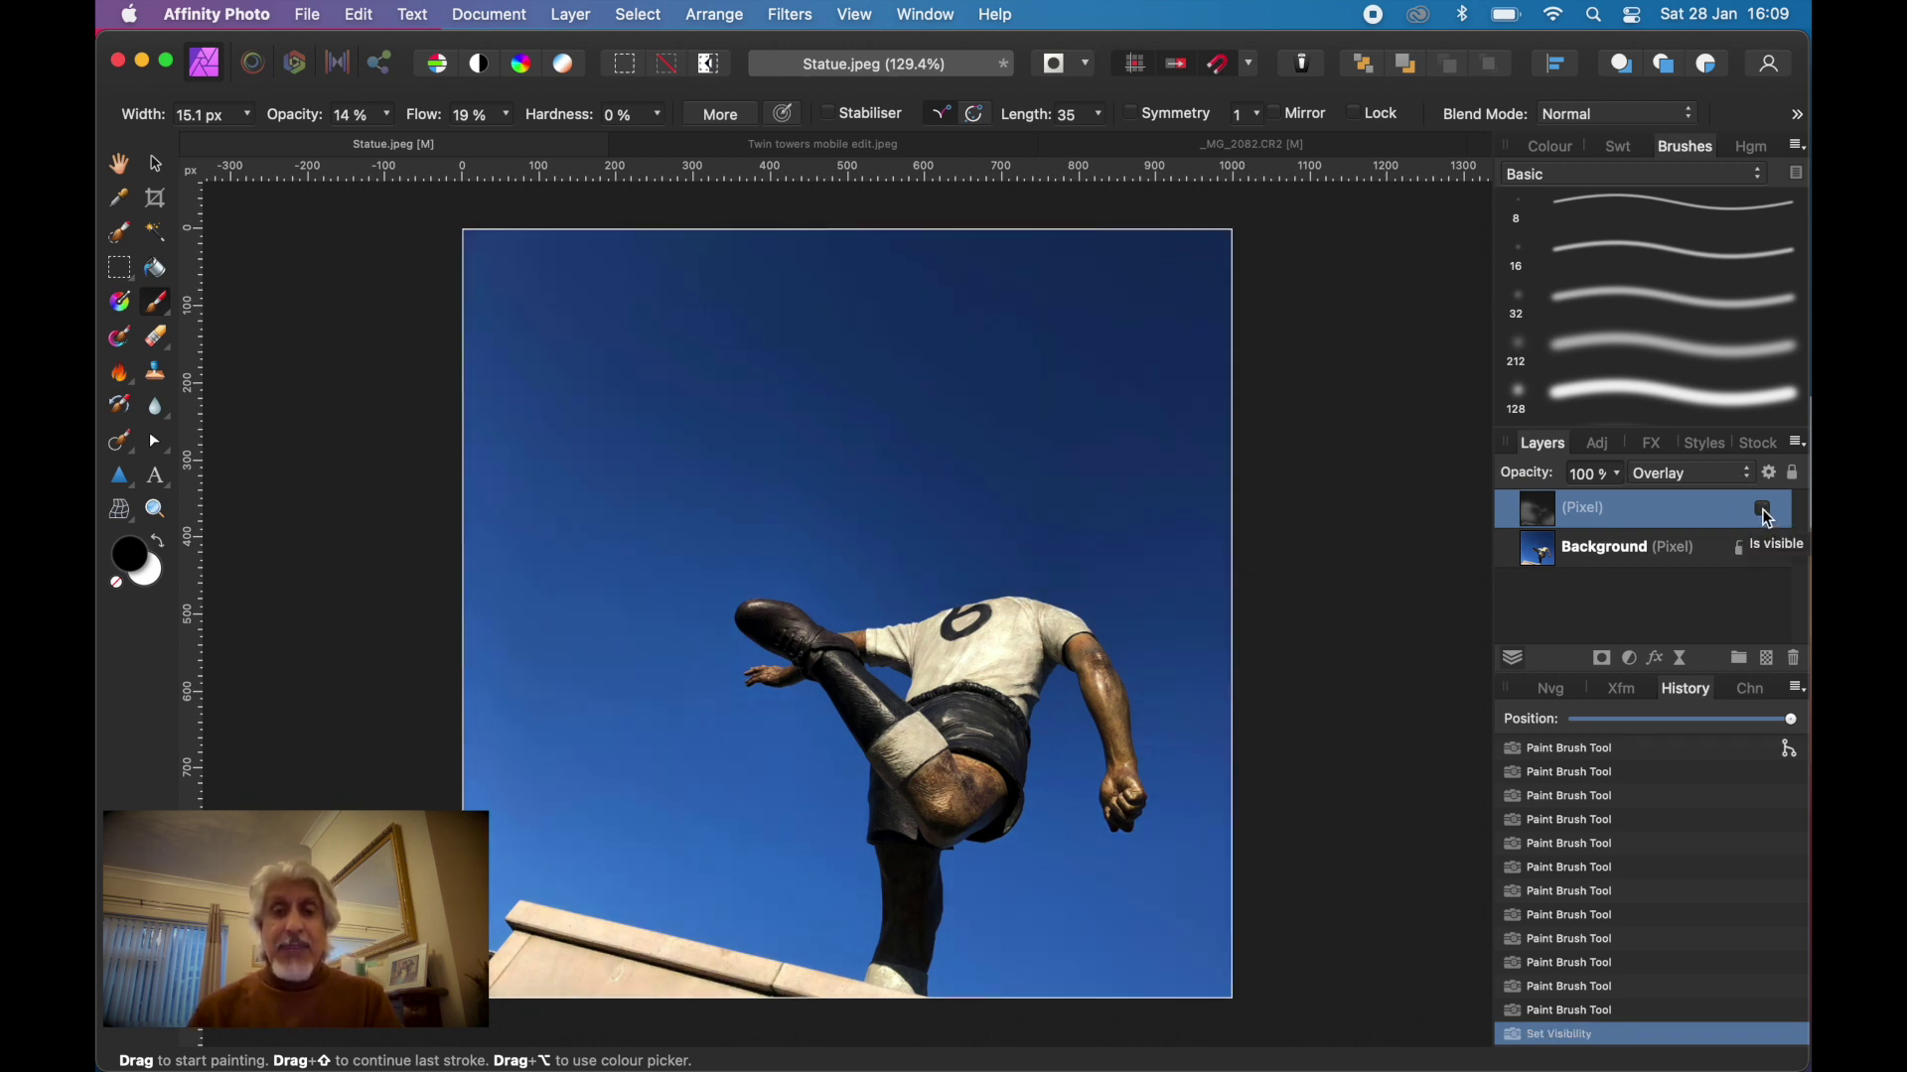
pyautogui.click(1766, 511)
pyautogui.click(1767, 512)
pyautogui.click(1766, 511)
pyautogui.click(1766, 512)
pyautogui.click(1767, 511)
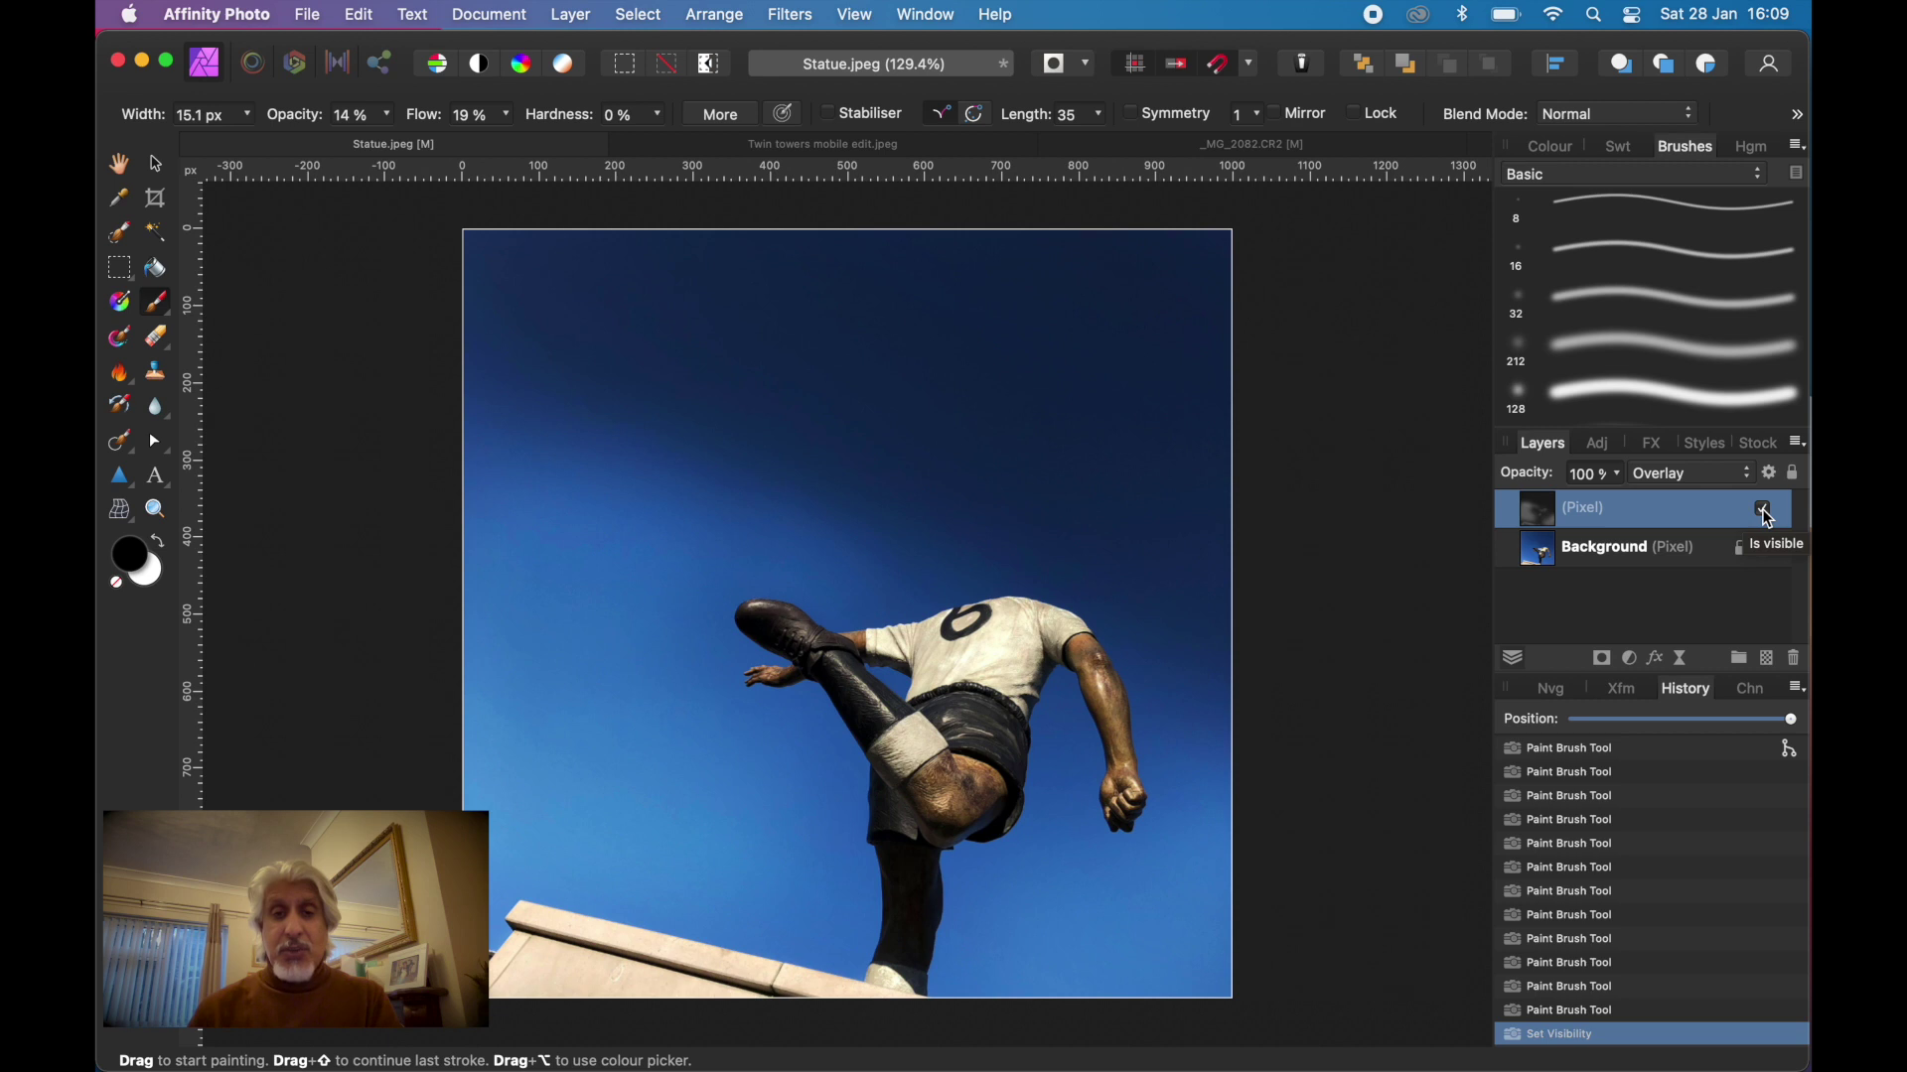
pyautogui.click(1767, 511)
pyautogui.click(1767, 512)
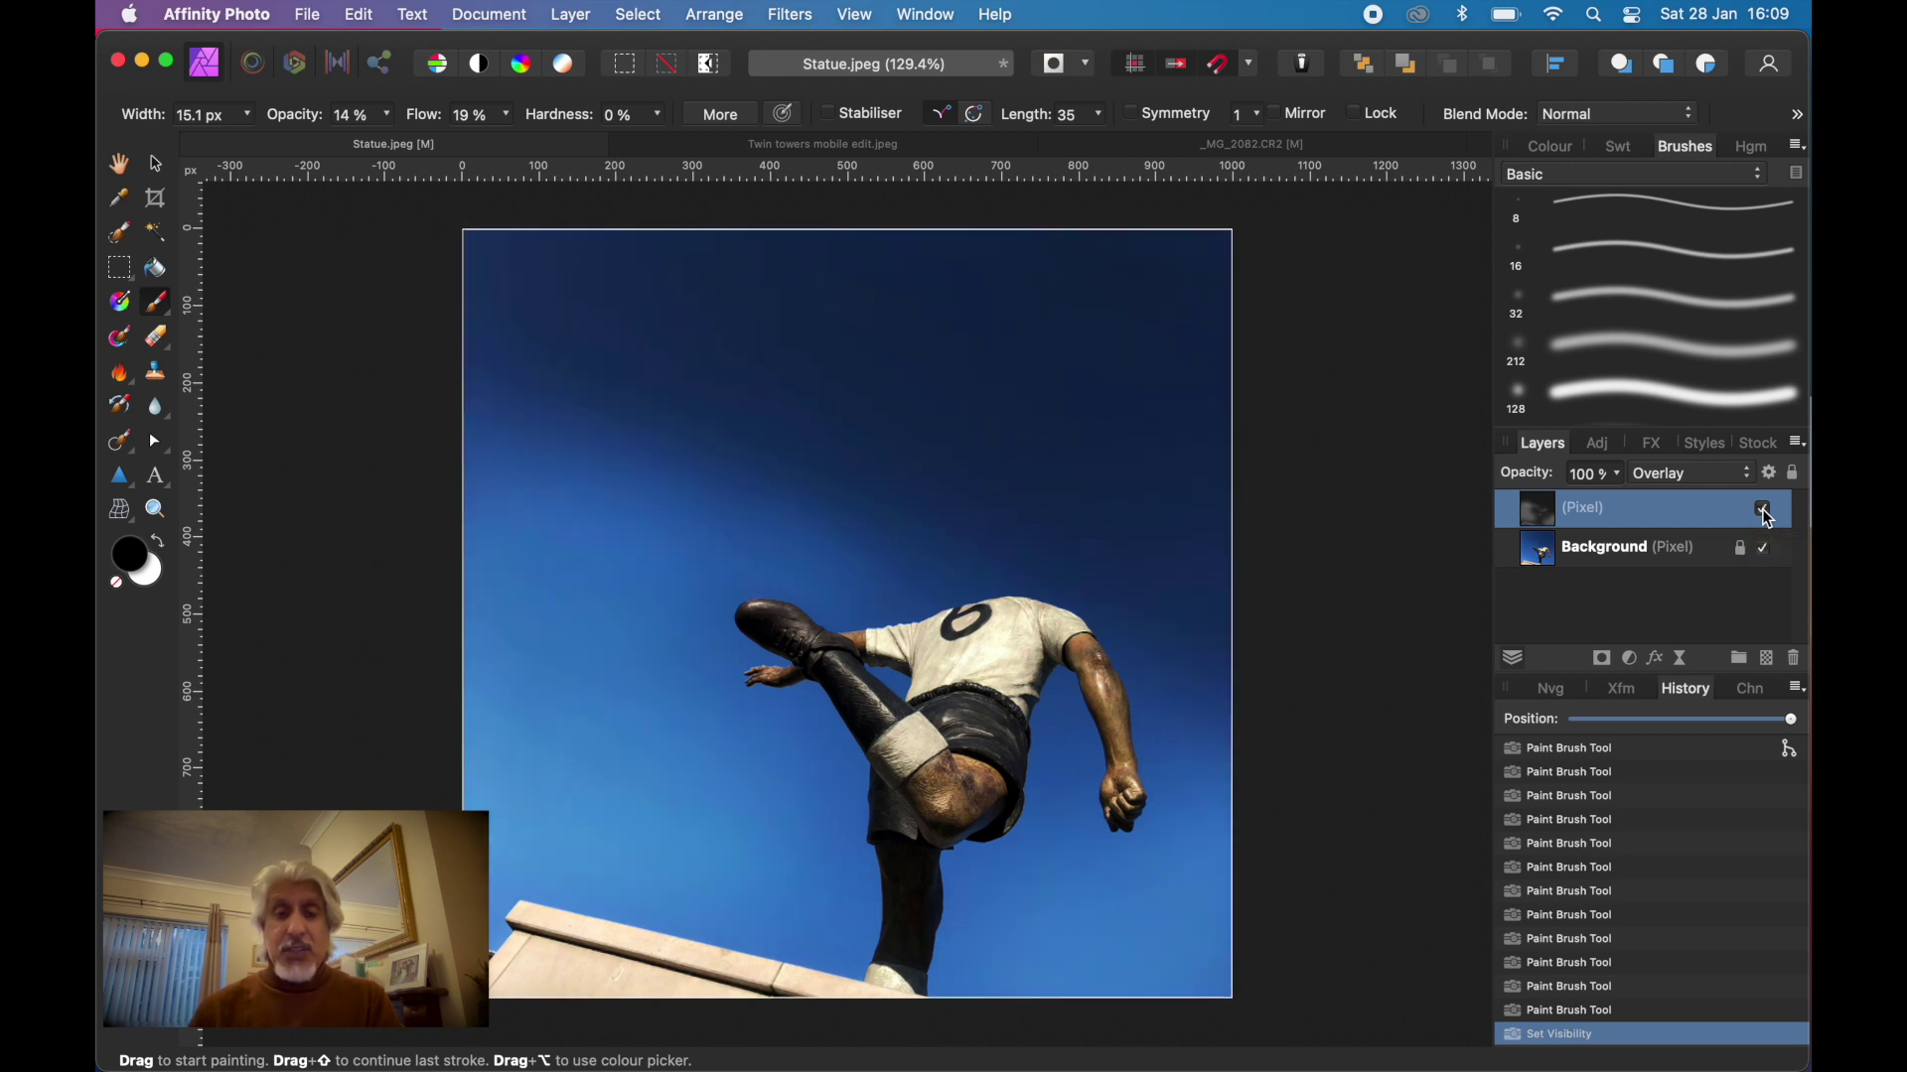
pyautogui.click(1766, 511)
pyautogui.click(1767, 511)
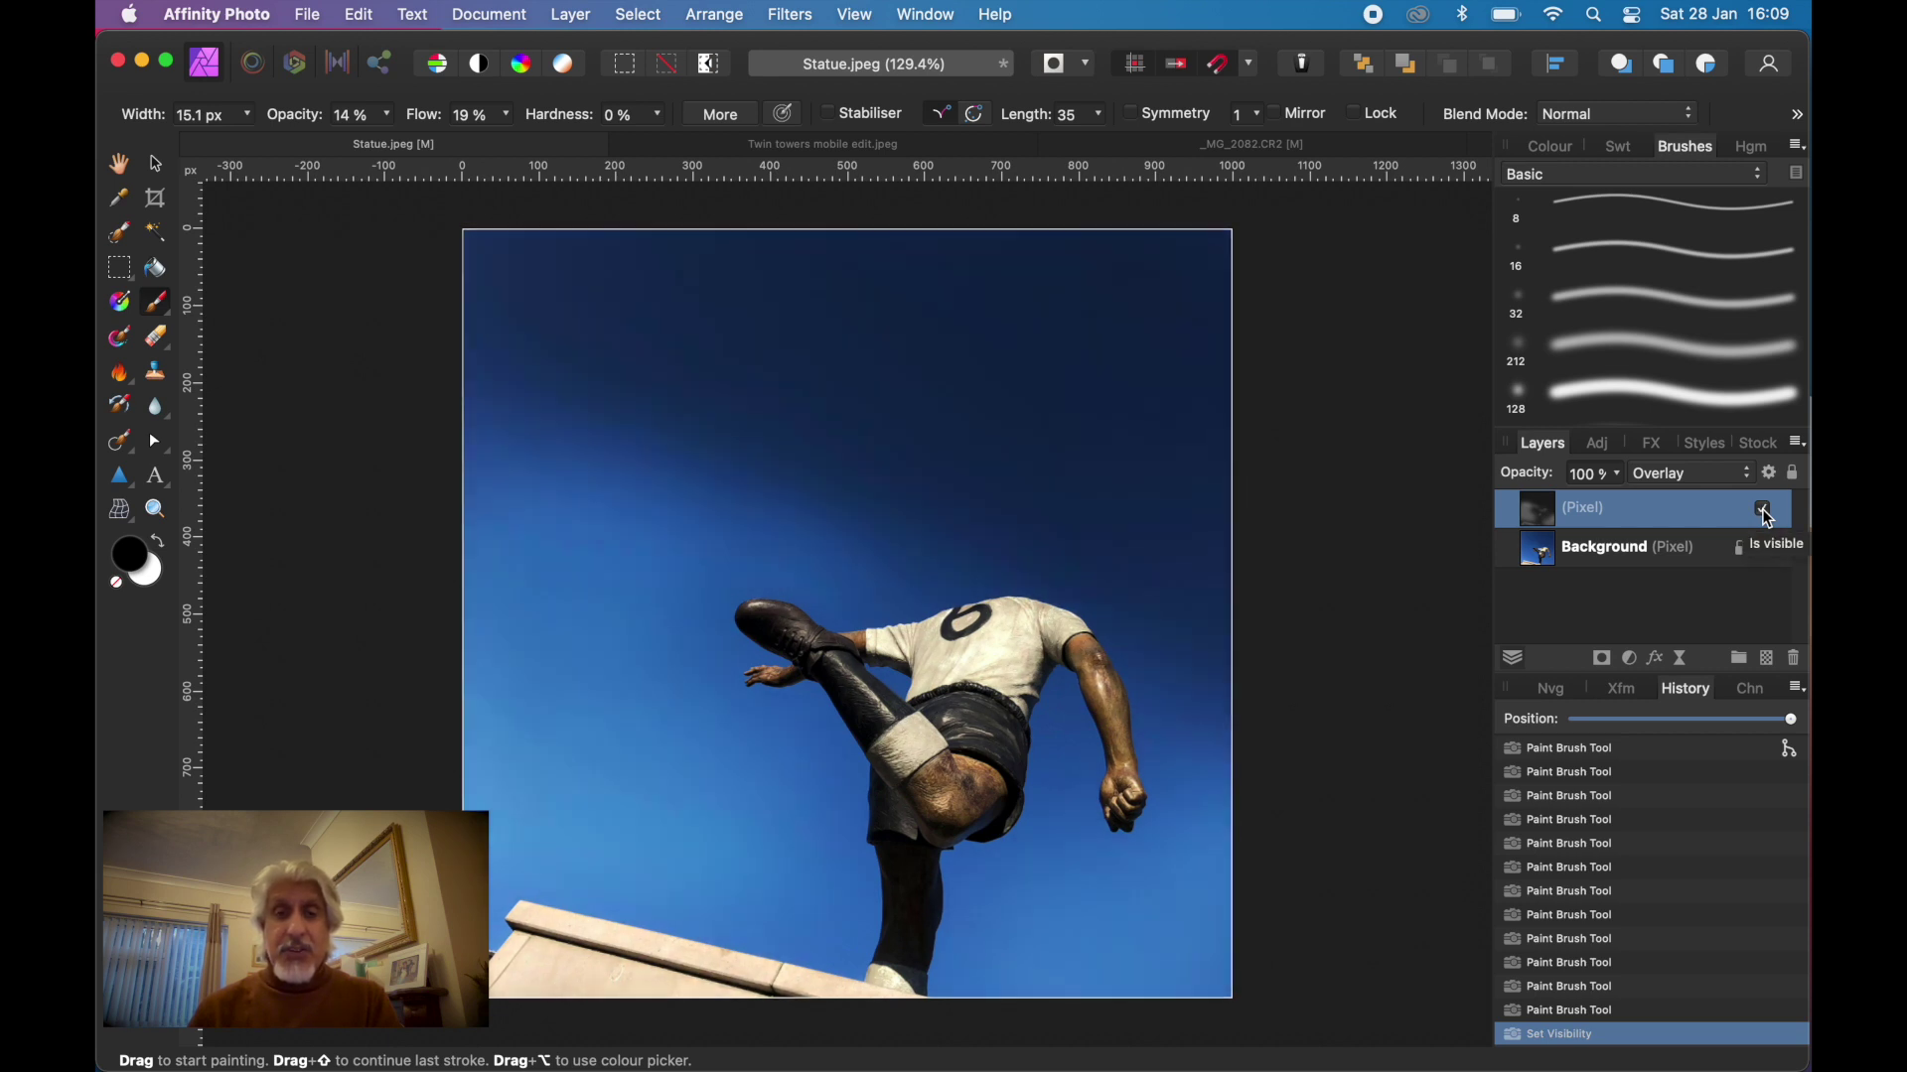
pyautogui.click(1767, 511)
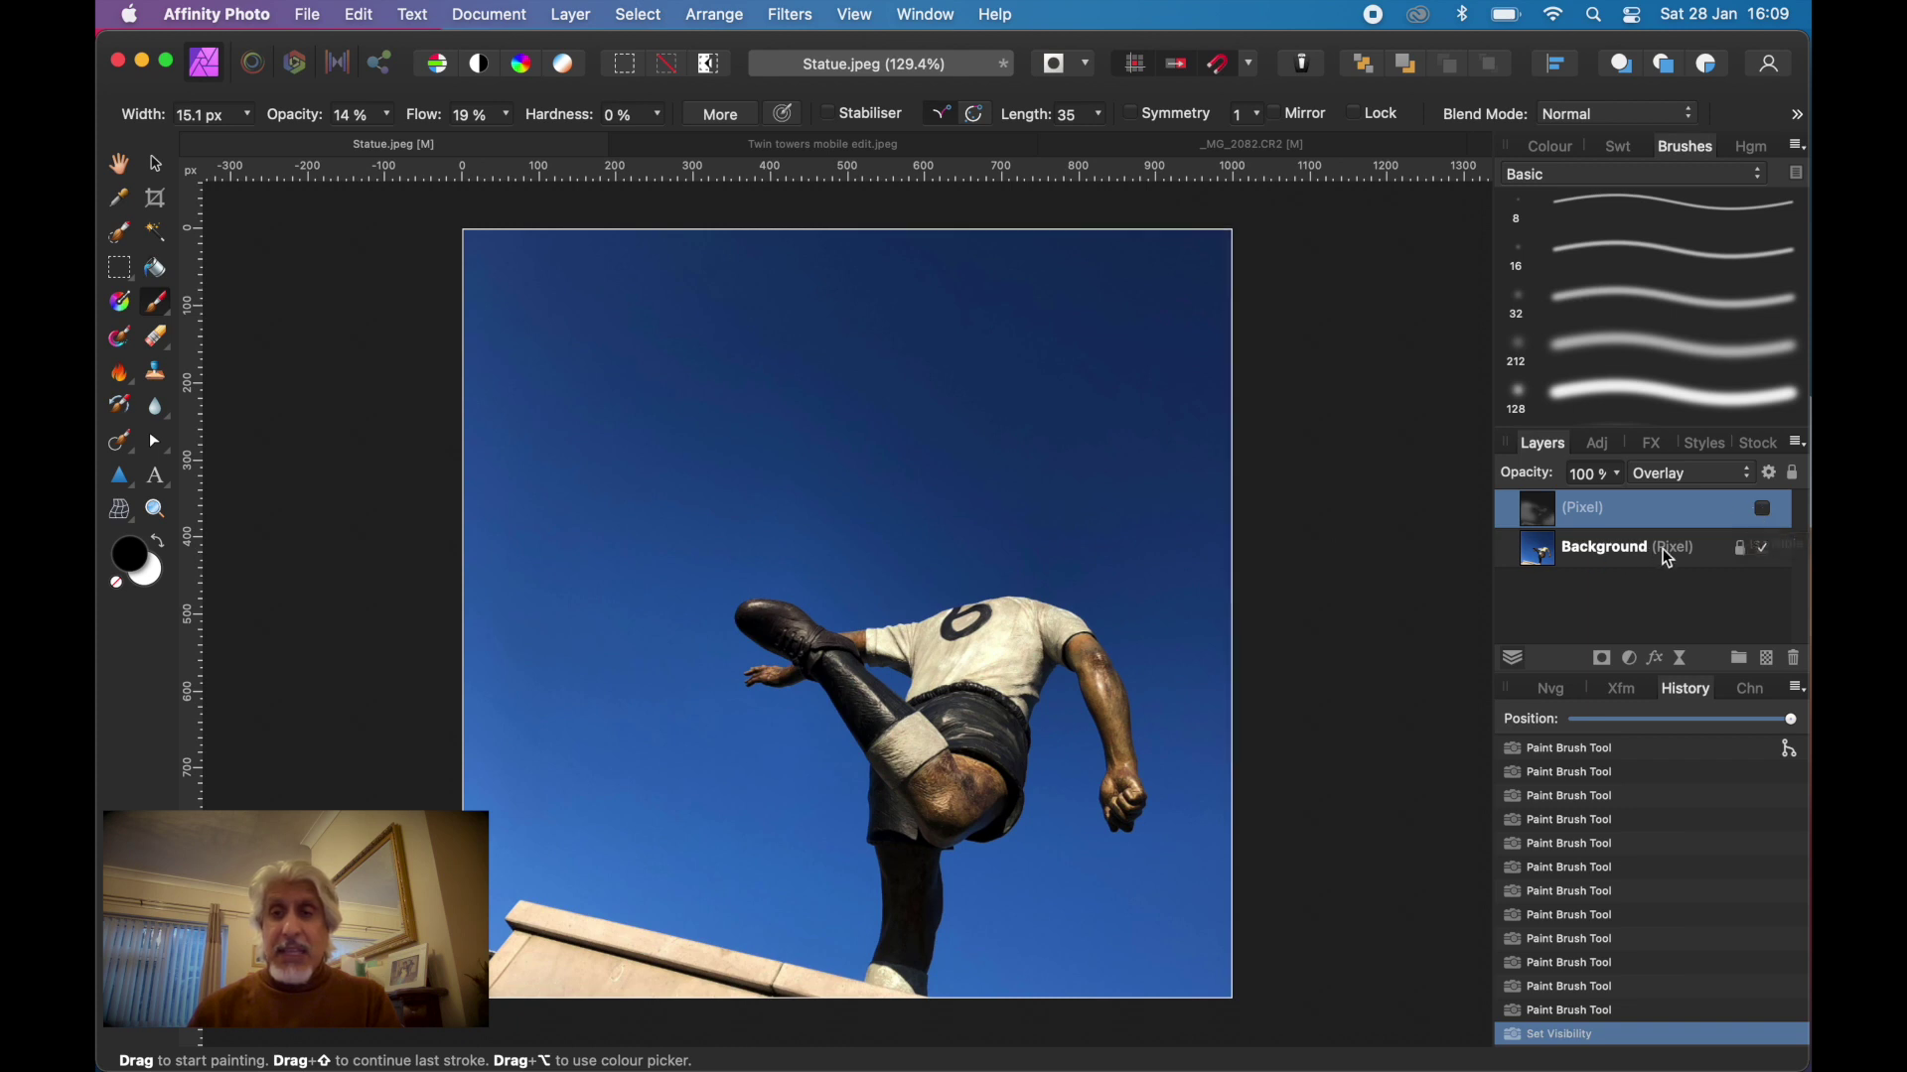
pyautogui.click(1767, 512)
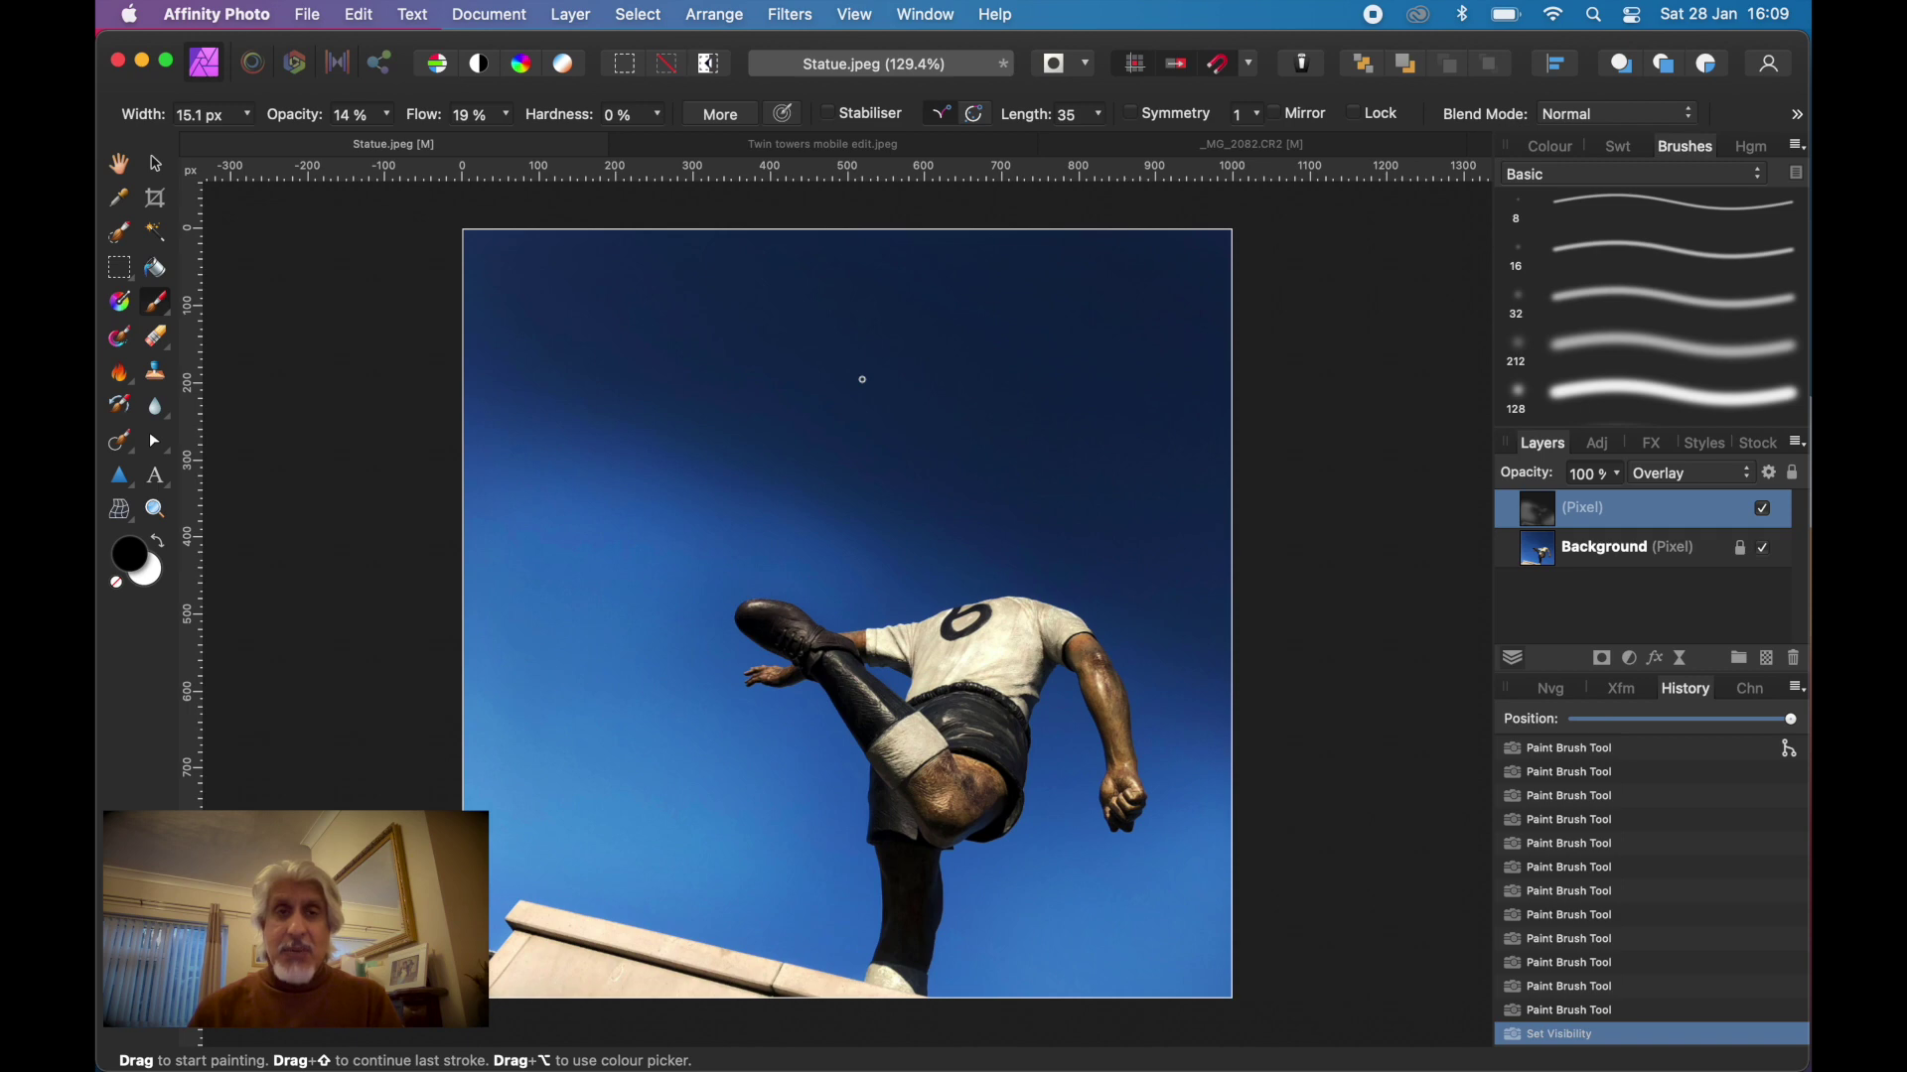
# Switch to Twin towers mobile edit.jpeg and add an empty pixel layer above Background
pyautogui.click(760, 146)
pyautogui.press('h')
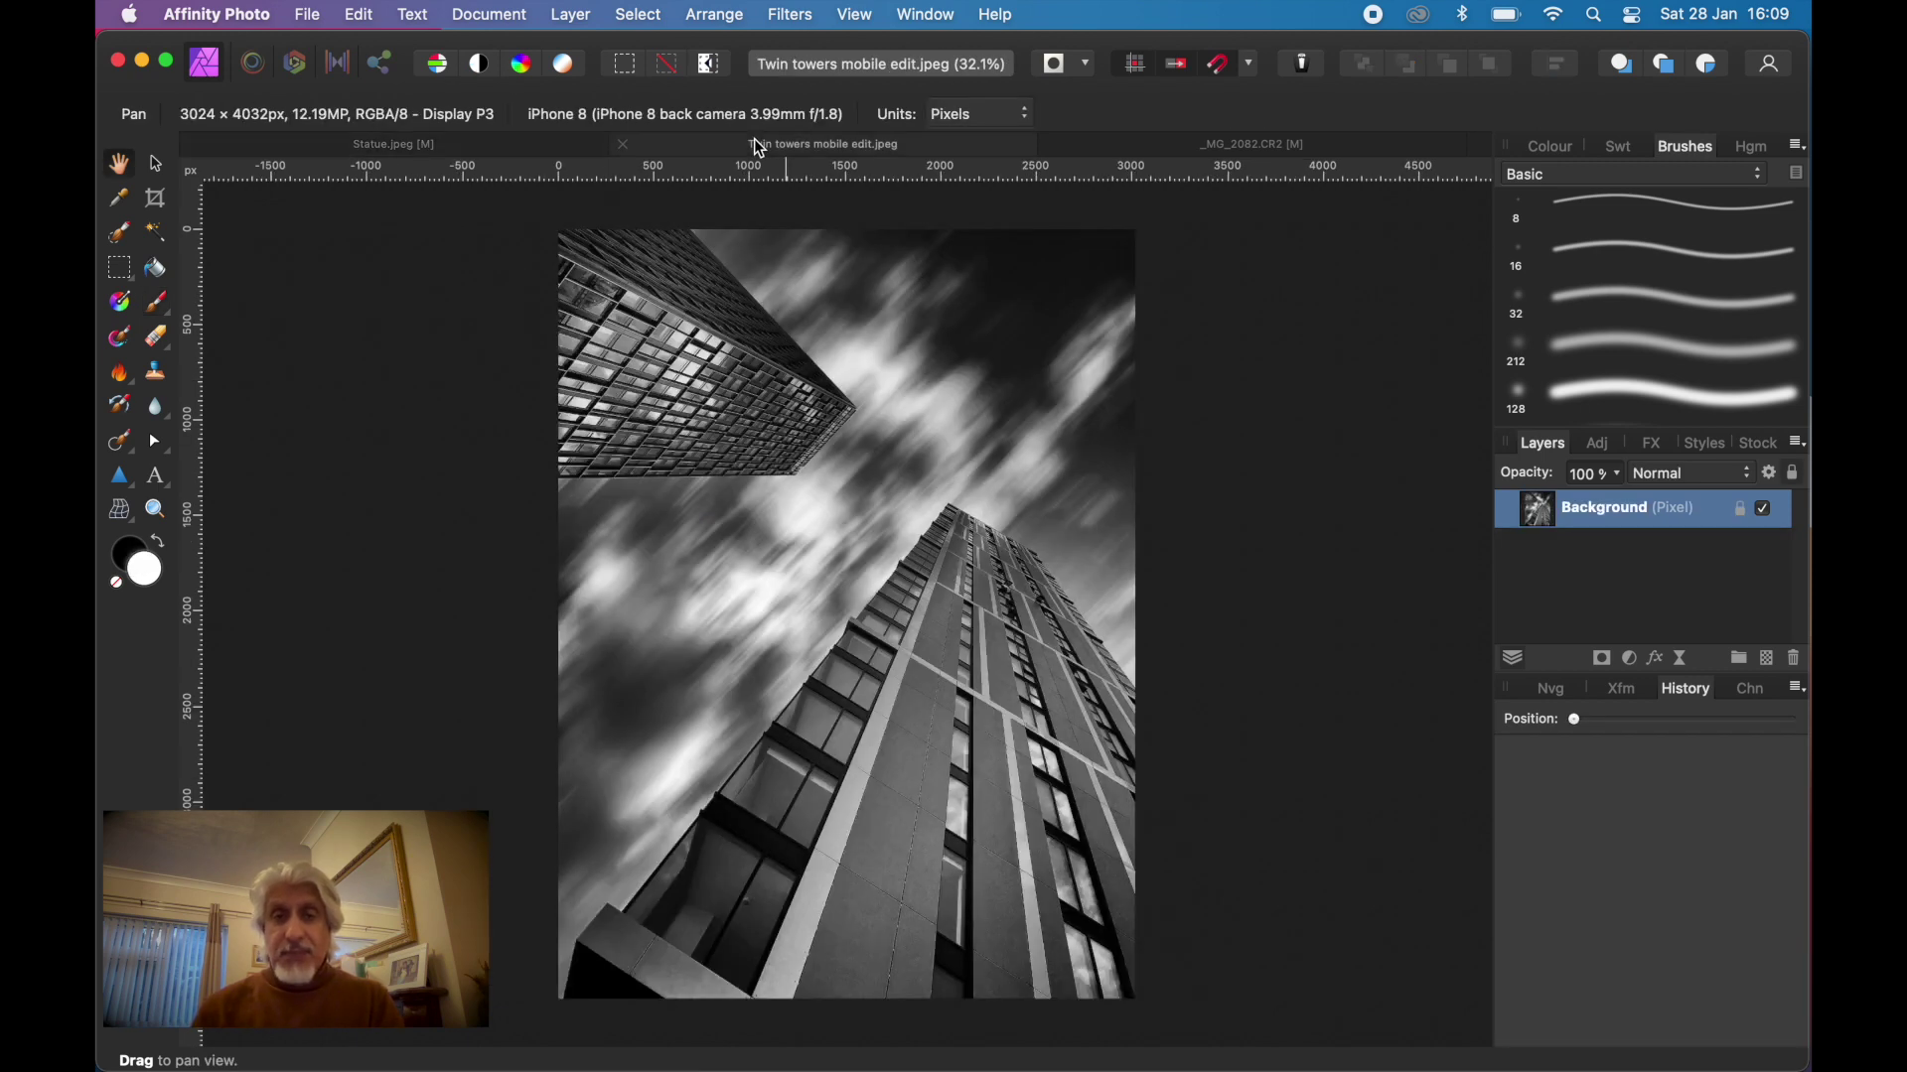
pyautogui.click(1770, 661)
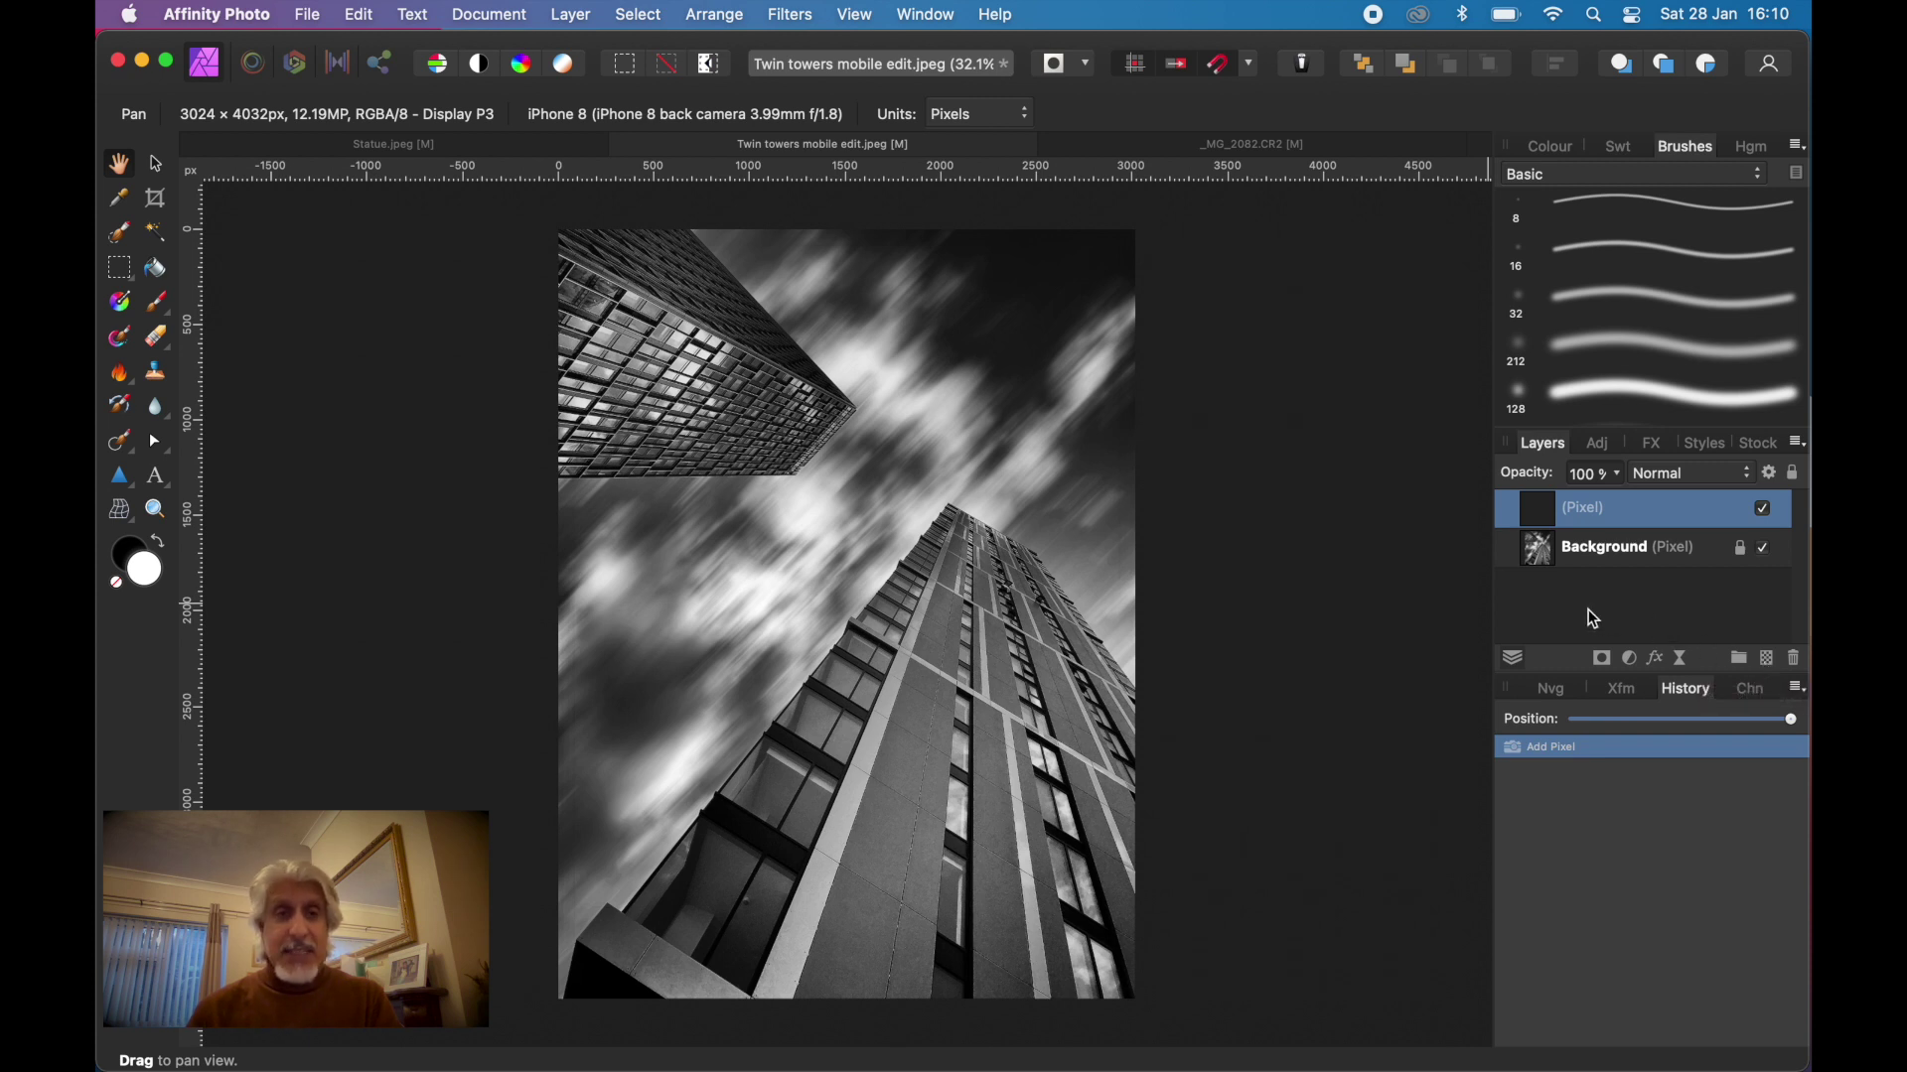
pyautogui.click(159, 305)
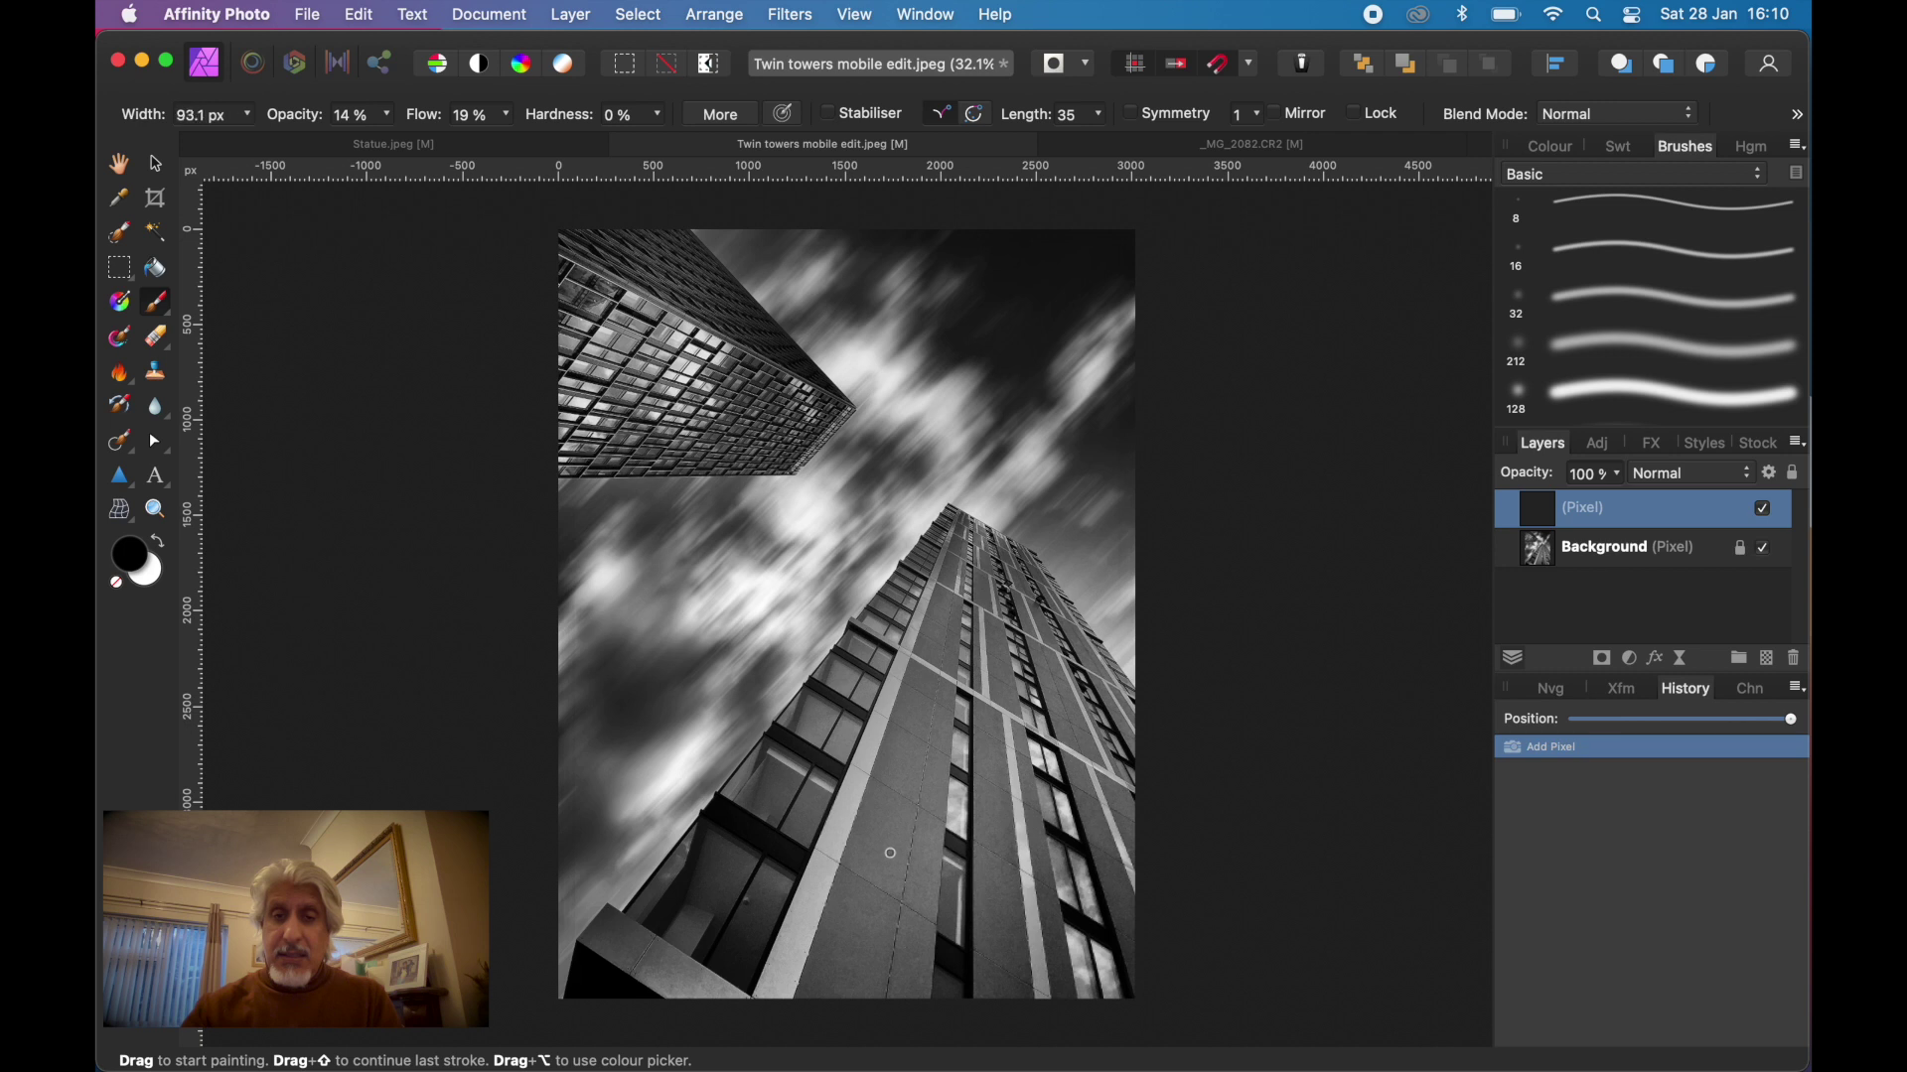
# Pick the soft 212 px brush at 30% opacity and paint a first soft stroke on the tower
pyautogui.press(']')
pyautogui.press(']')
pyautogui.press(']')
pyautogui.press(']')
pyautogui.press(']')
pyautogui.press(']')
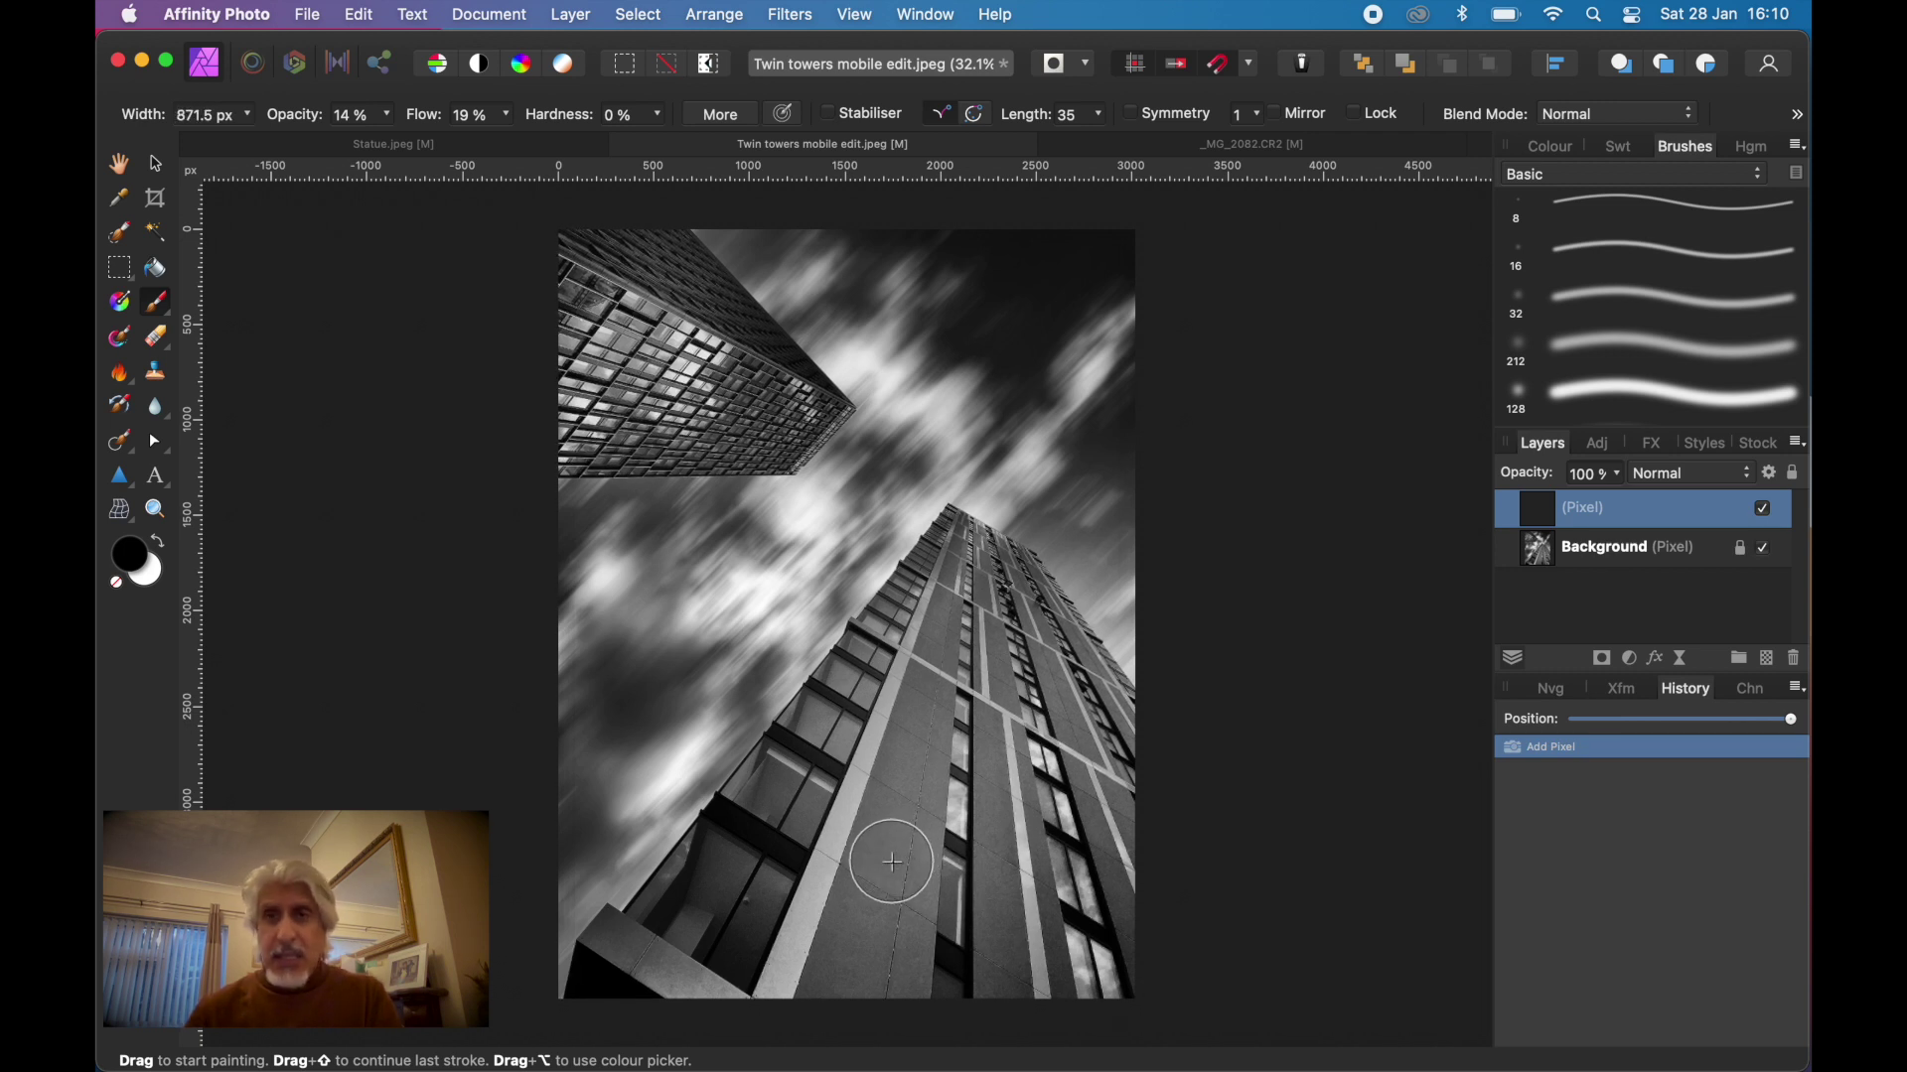
pyautogui.click(1640, 352)
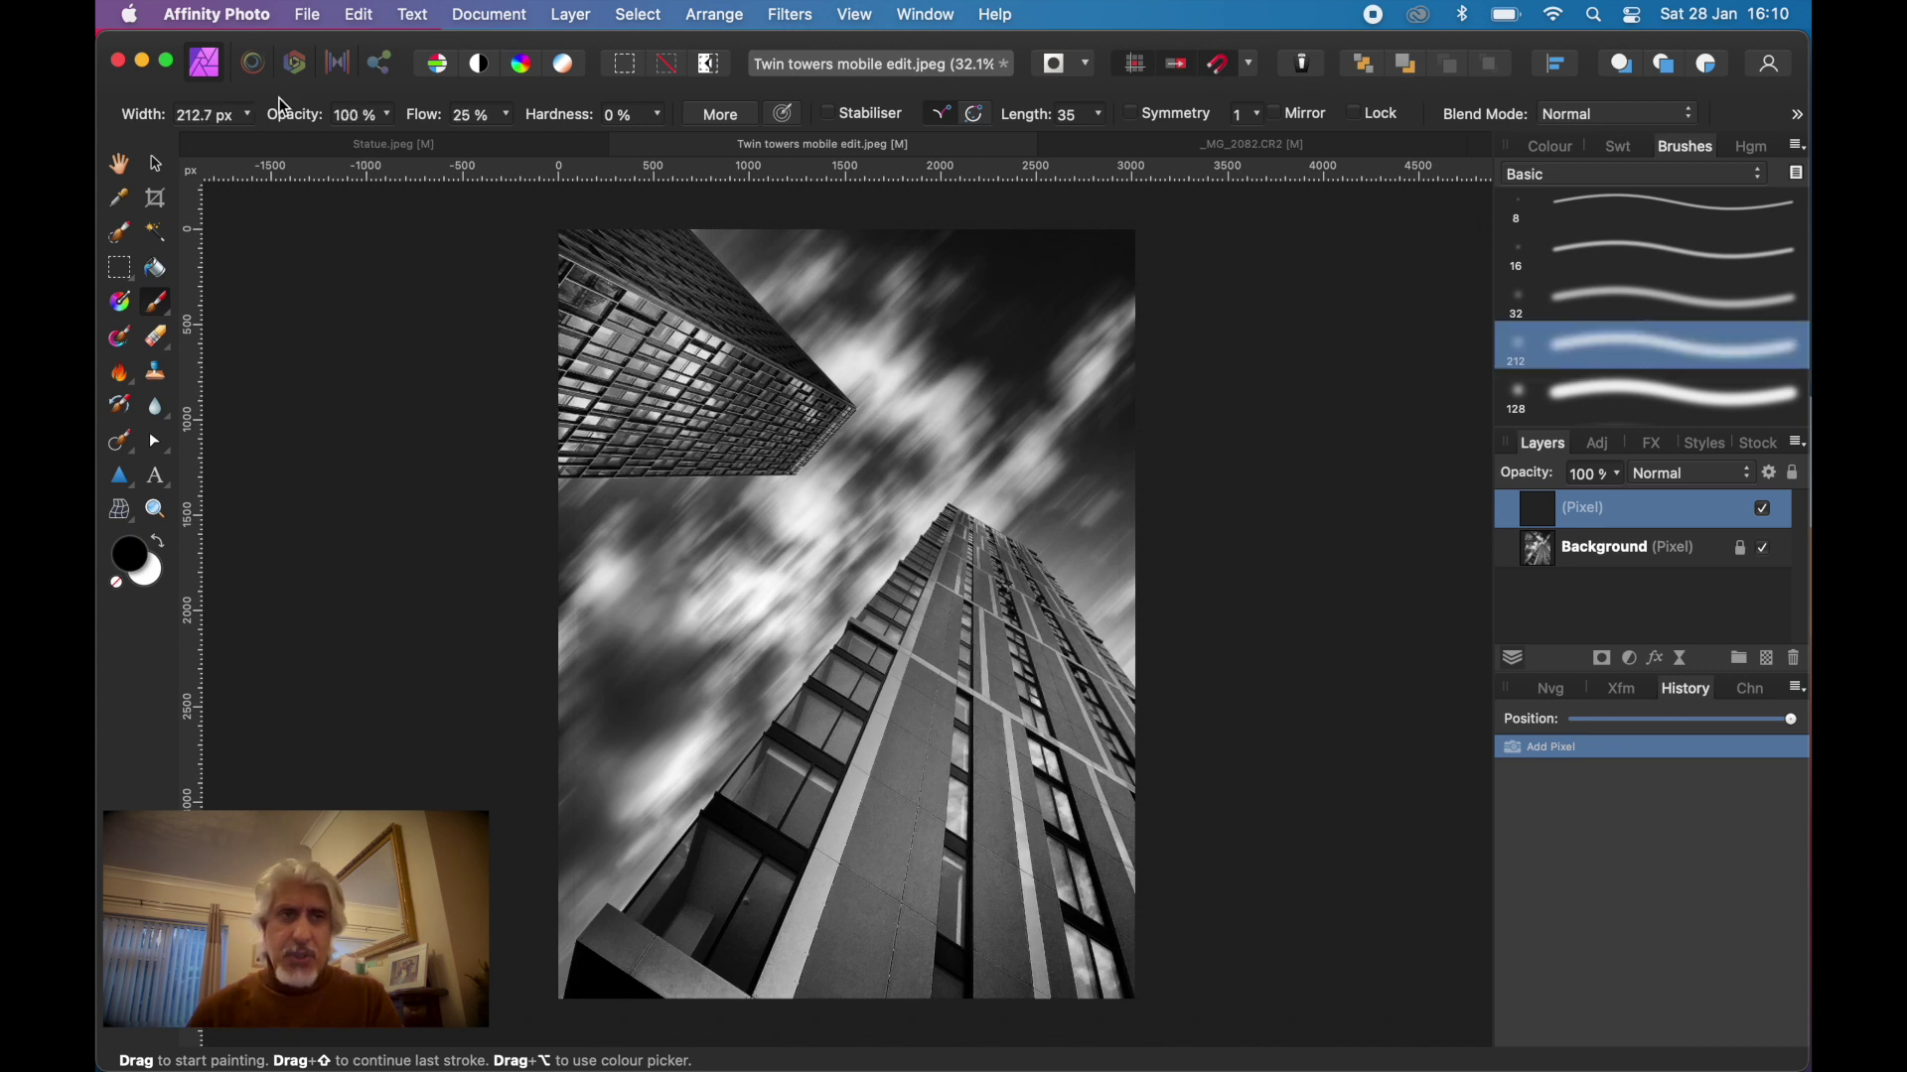
pyautogui.click(388, 115)
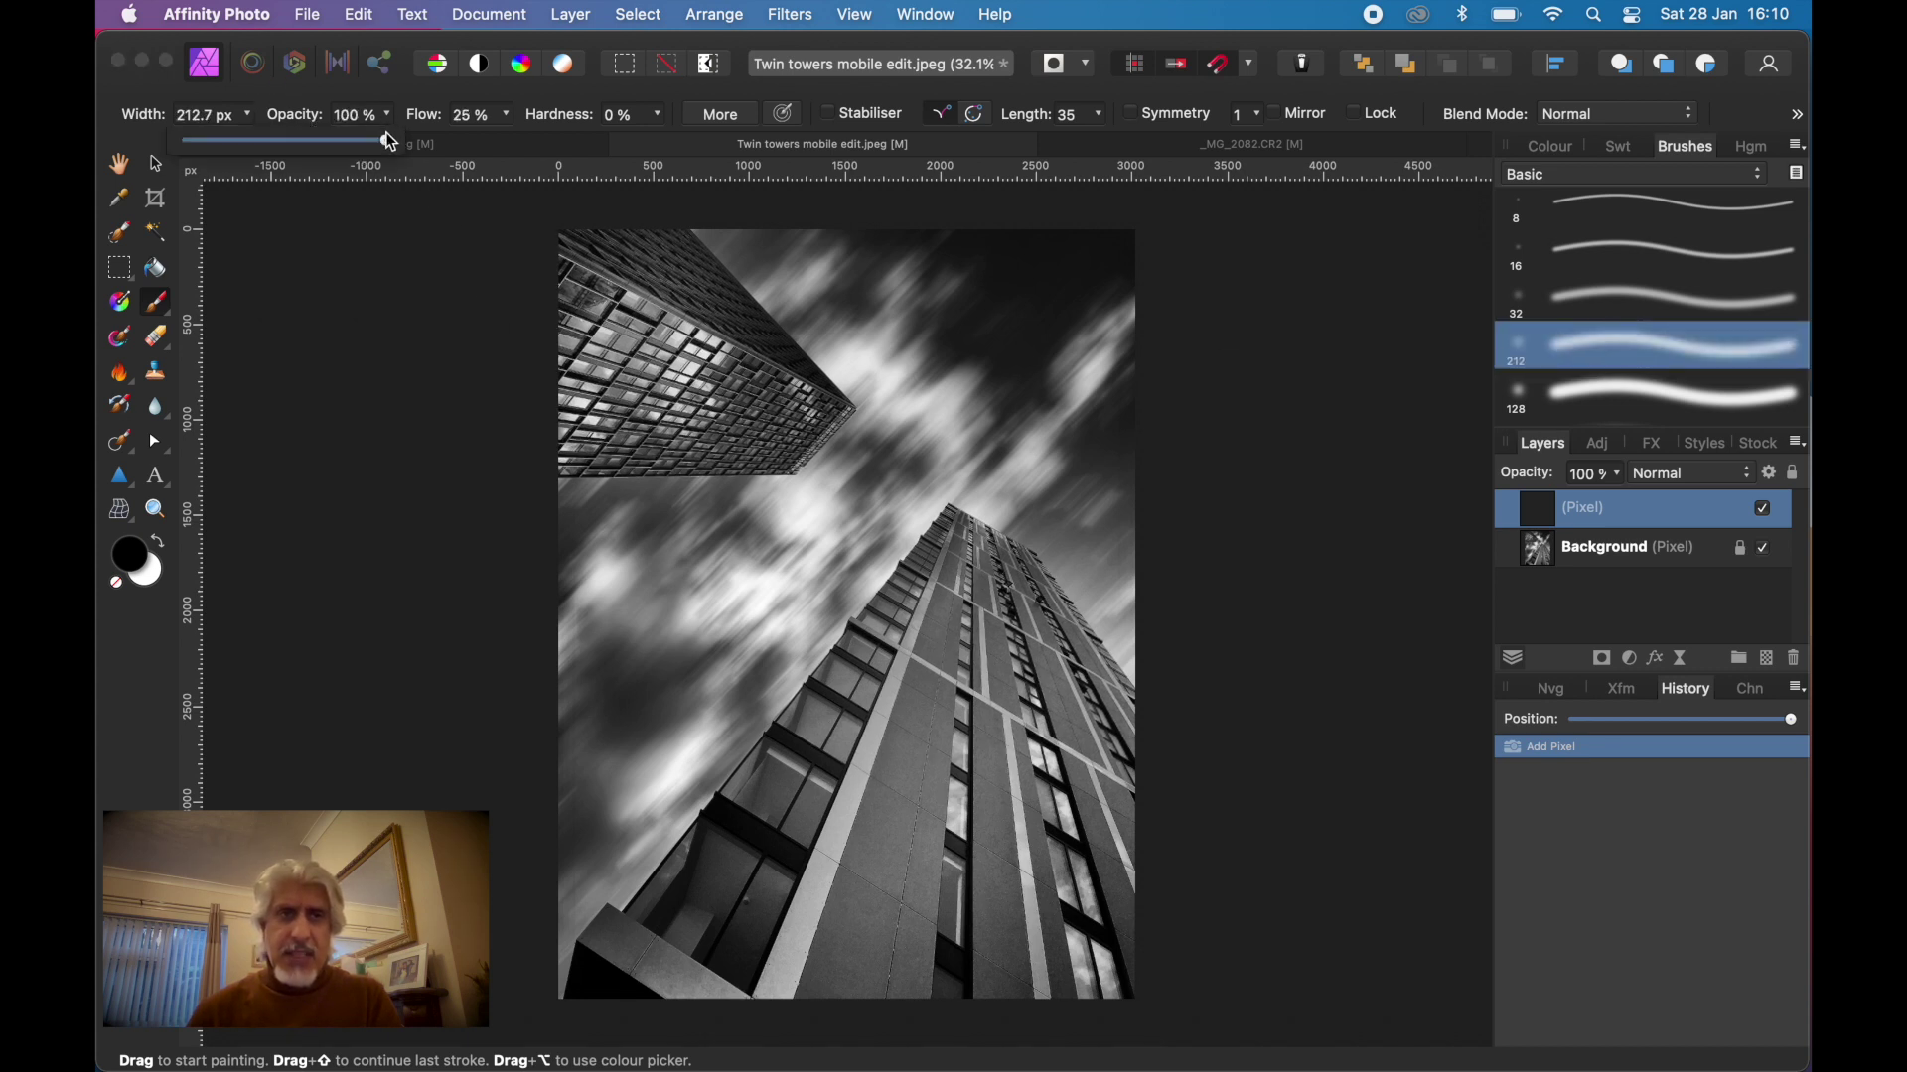
pyautogui.moveTo(389, 140); pyautogui.dragTo(254, 149)
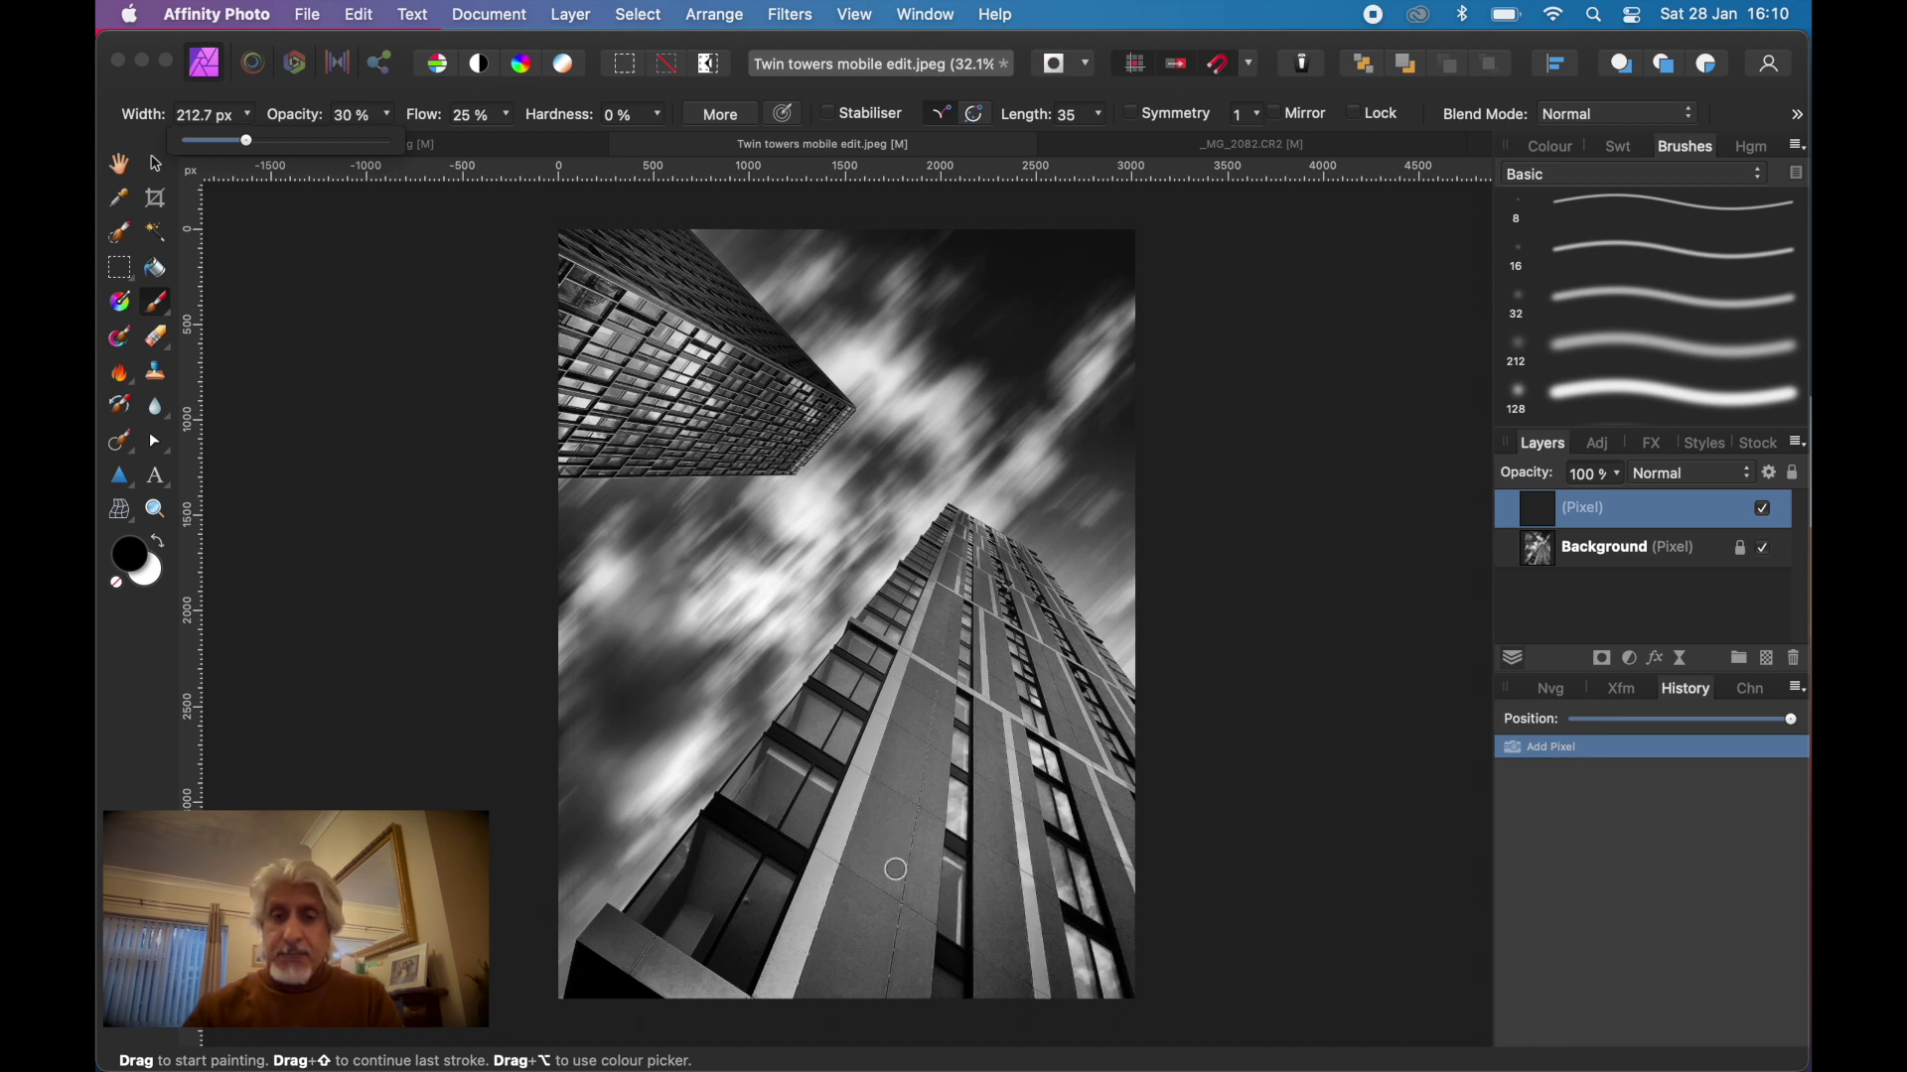
pyautogui.click(895, 869)
pyautogui.press(']')
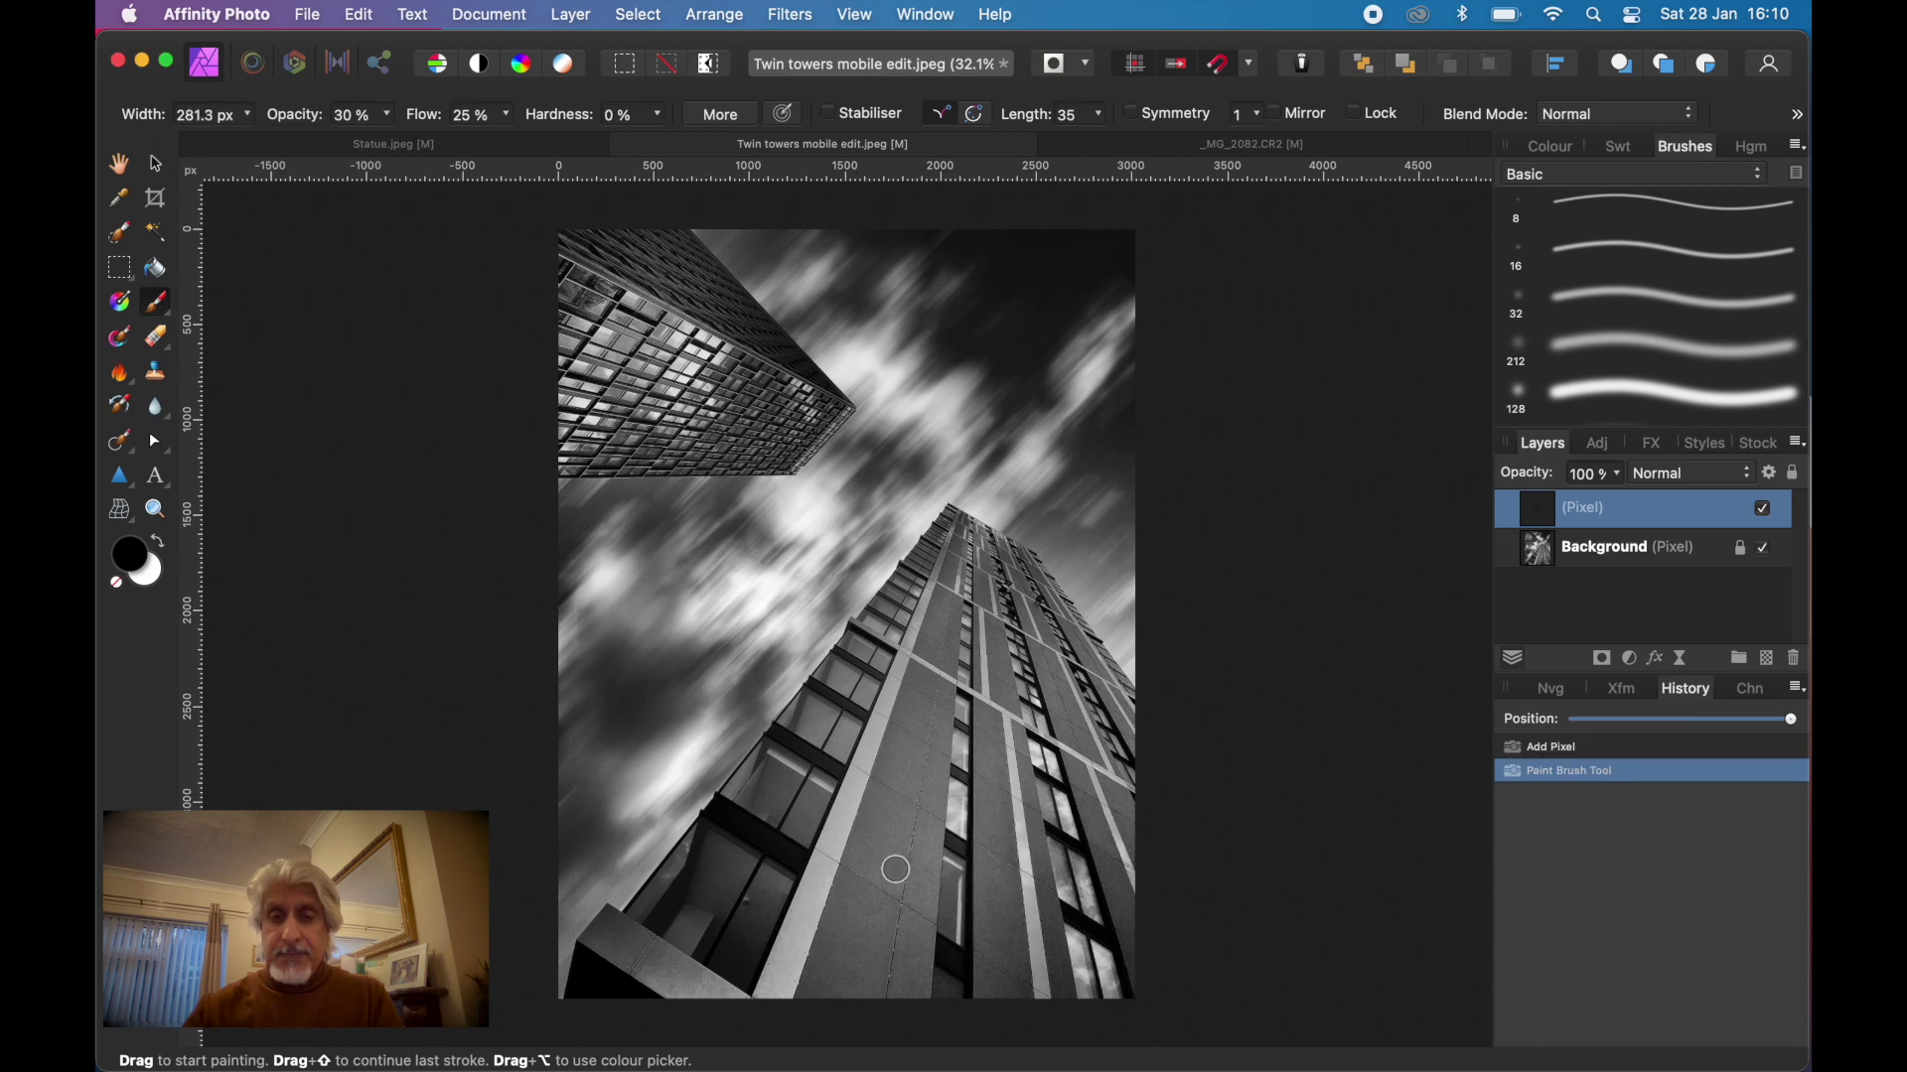
# Paint soft black strokes over the tower face and facade with a roughly 325 px brush
pyautogui.press(']')
pyautogui.press(']')
pyautogui.press(']')
pyautogui.press(']')
pyautogui.press(']')
pyautogui.press(']')
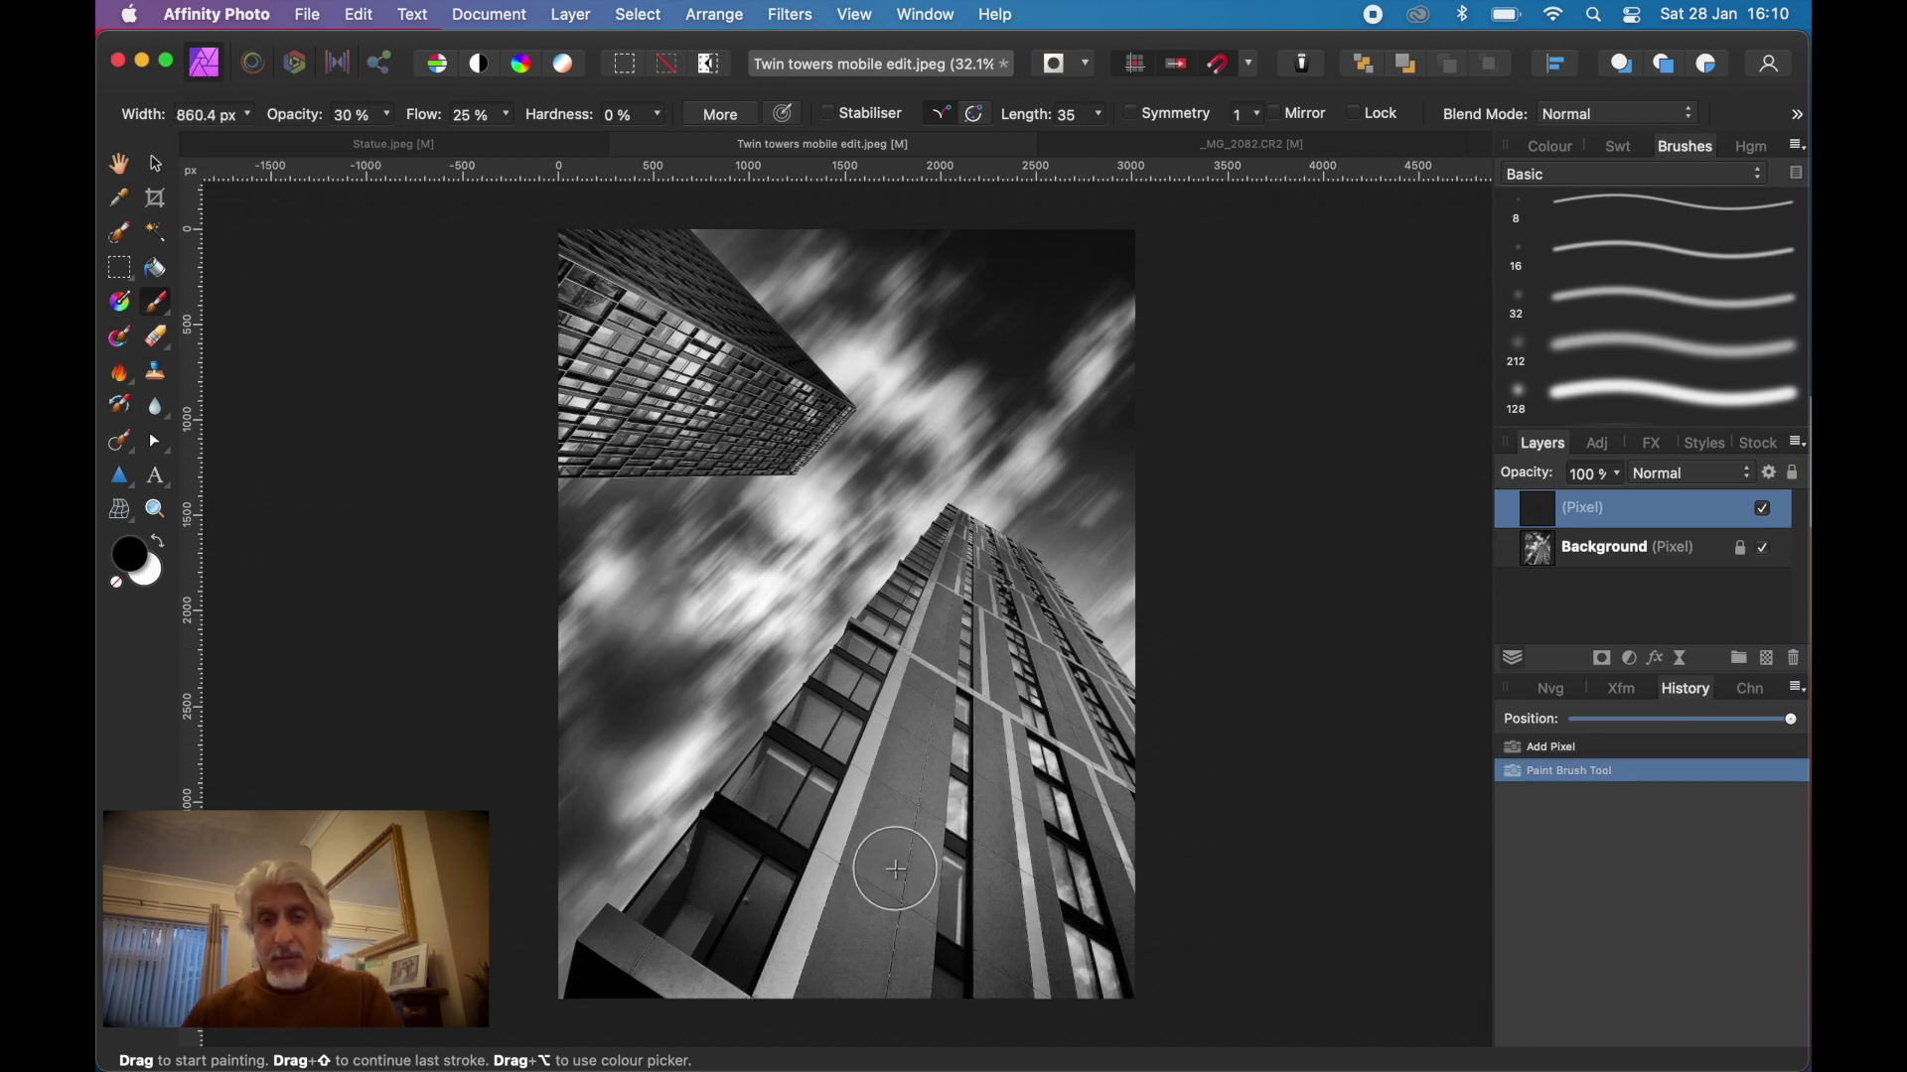
pyautogui.scroll(5, 899, 877)
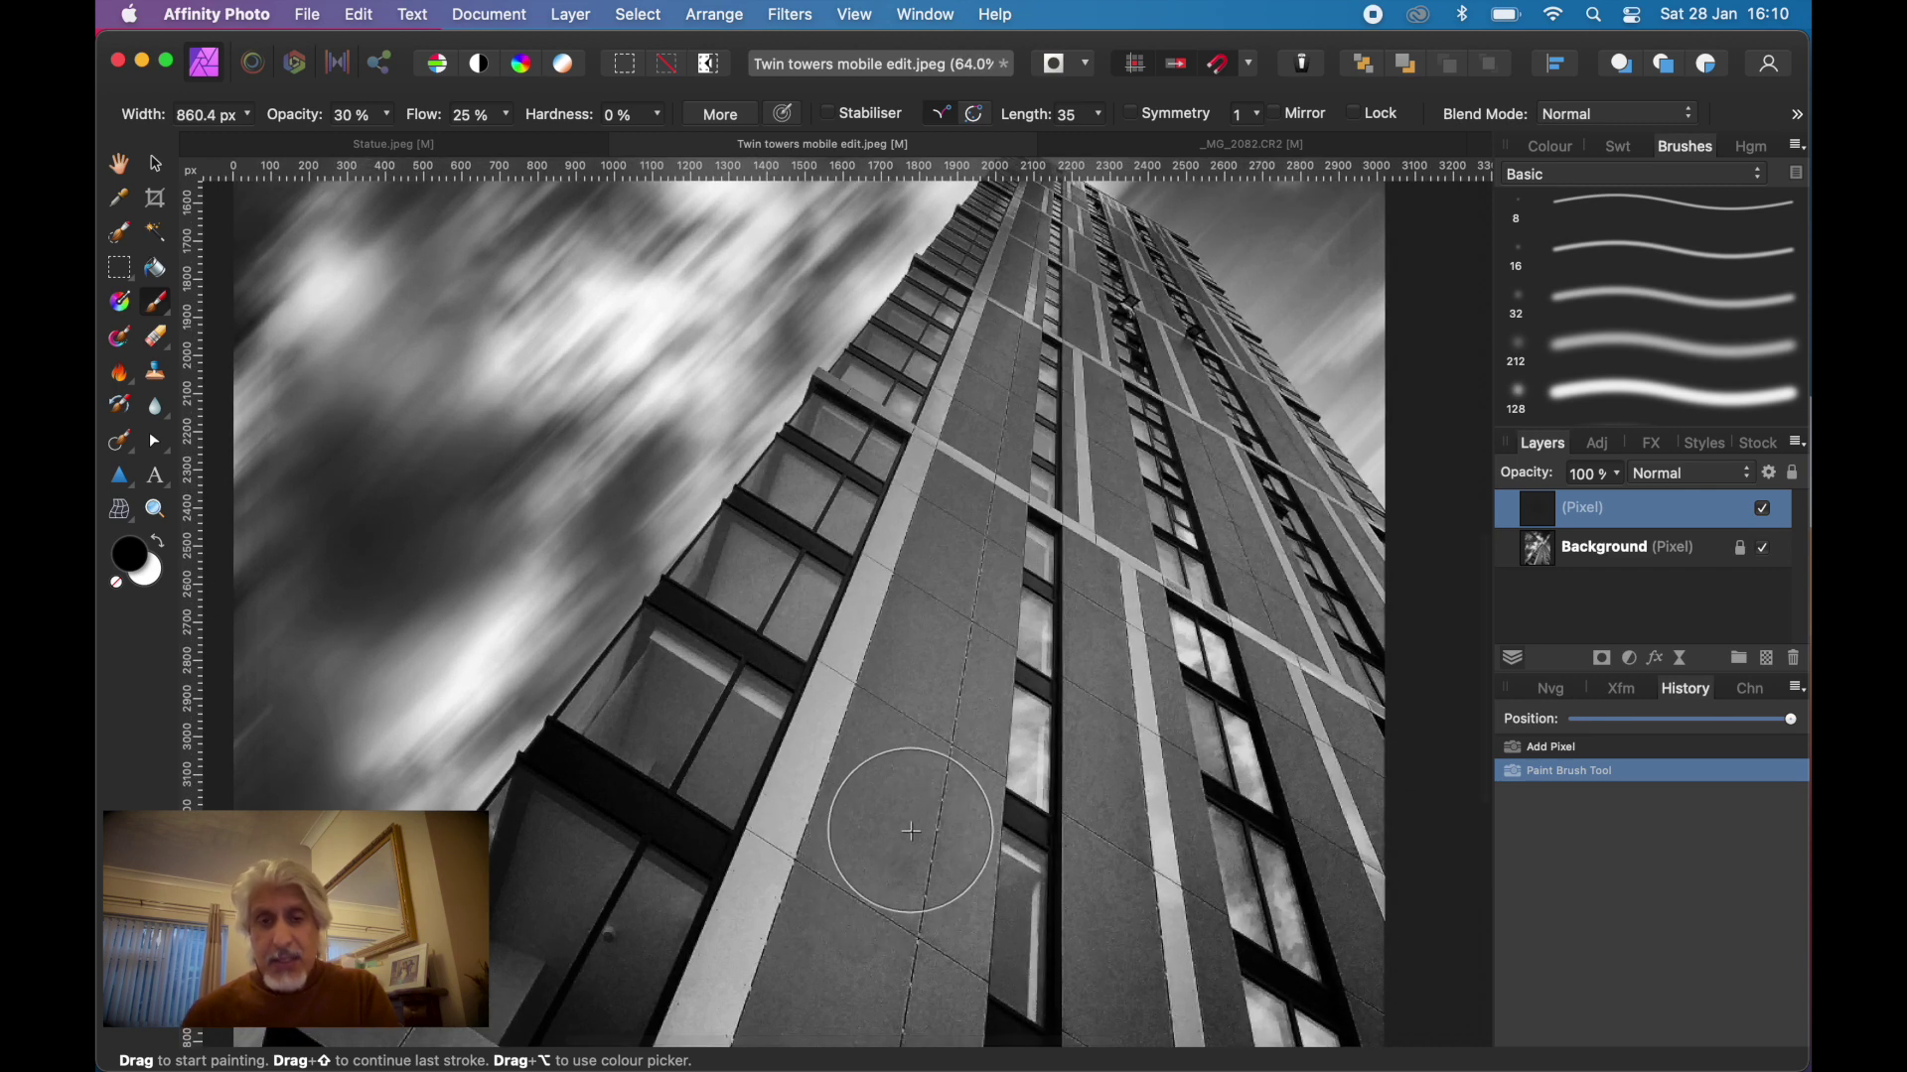
pyautogui.moveTo(911, 831); pyautogui.dragTo(907, 724)
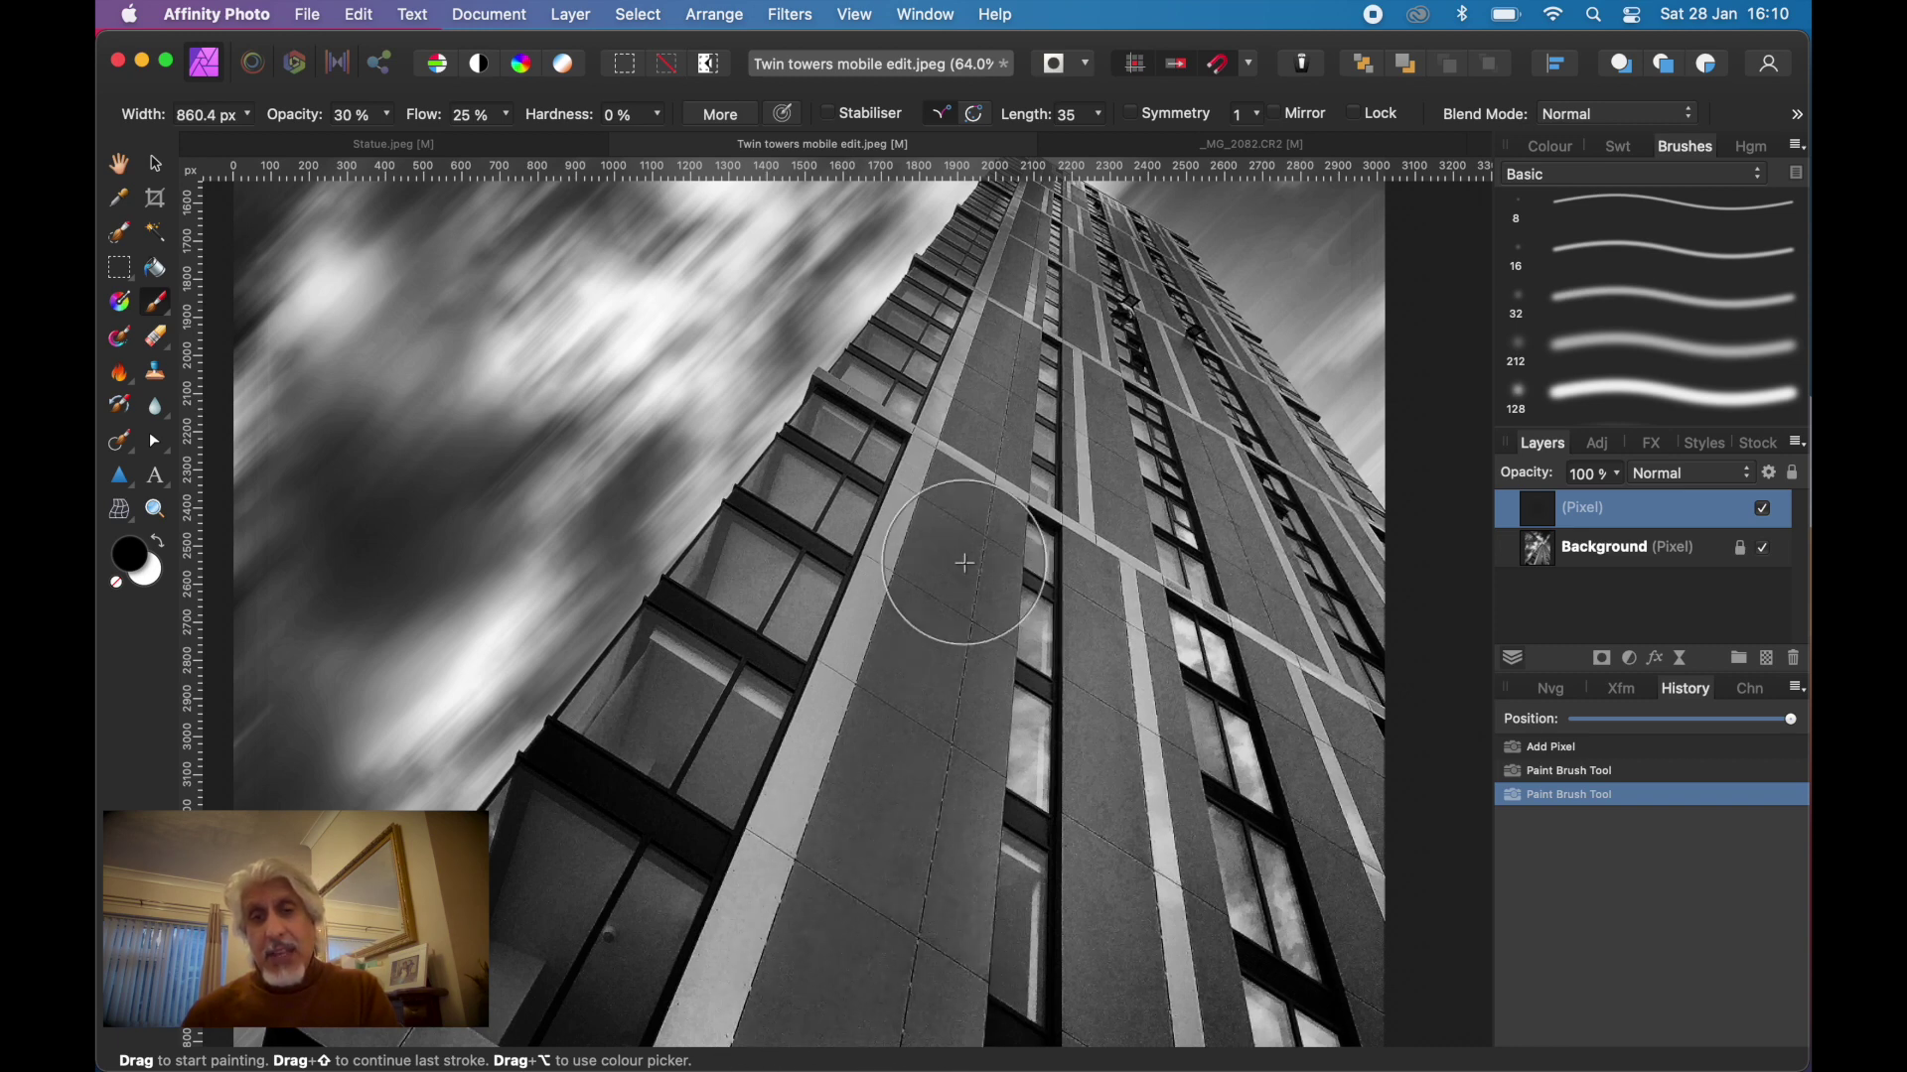
pyautogui.press('[')
pyautogui.press('[')
pyautogui.press('[')
pyautogui.press('[')
pyautogui.press('[')
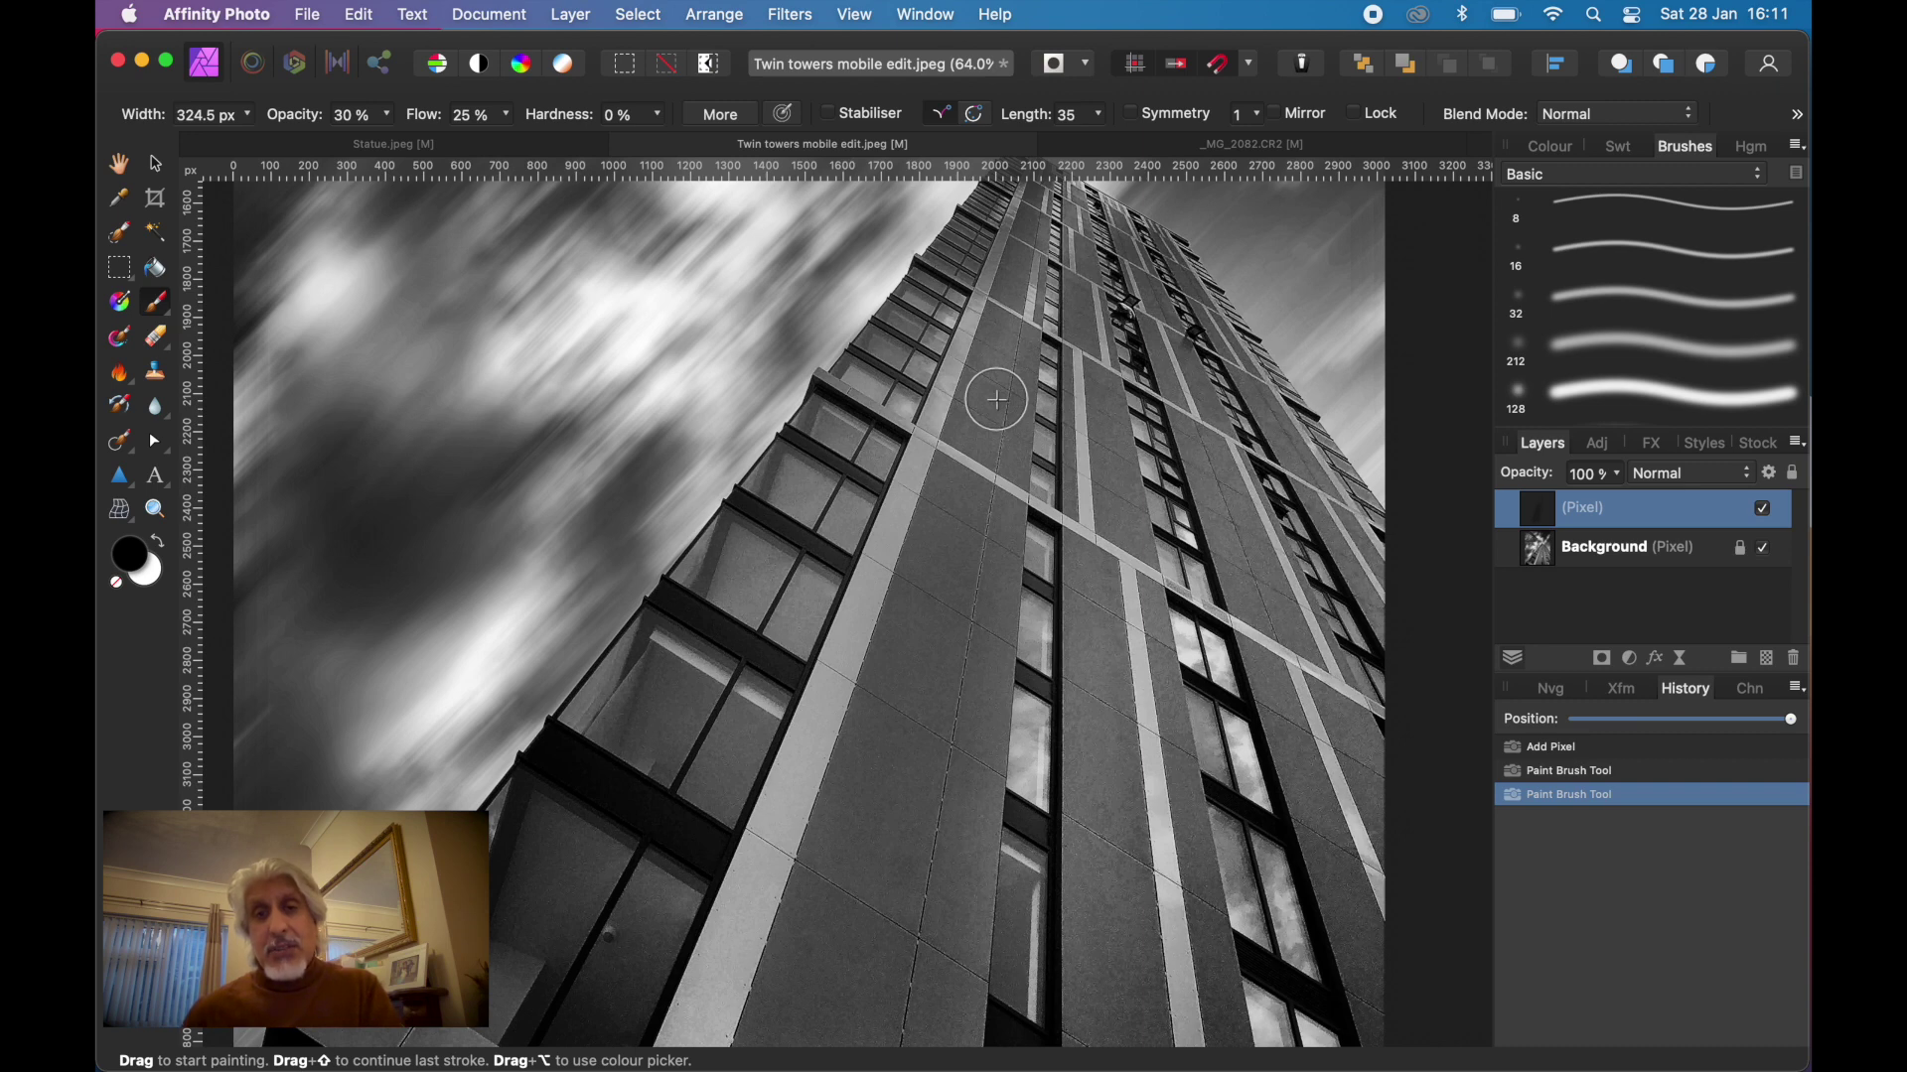
pyautogui.moveTo(996, 399); pyautogui.dragTo(992, 358)
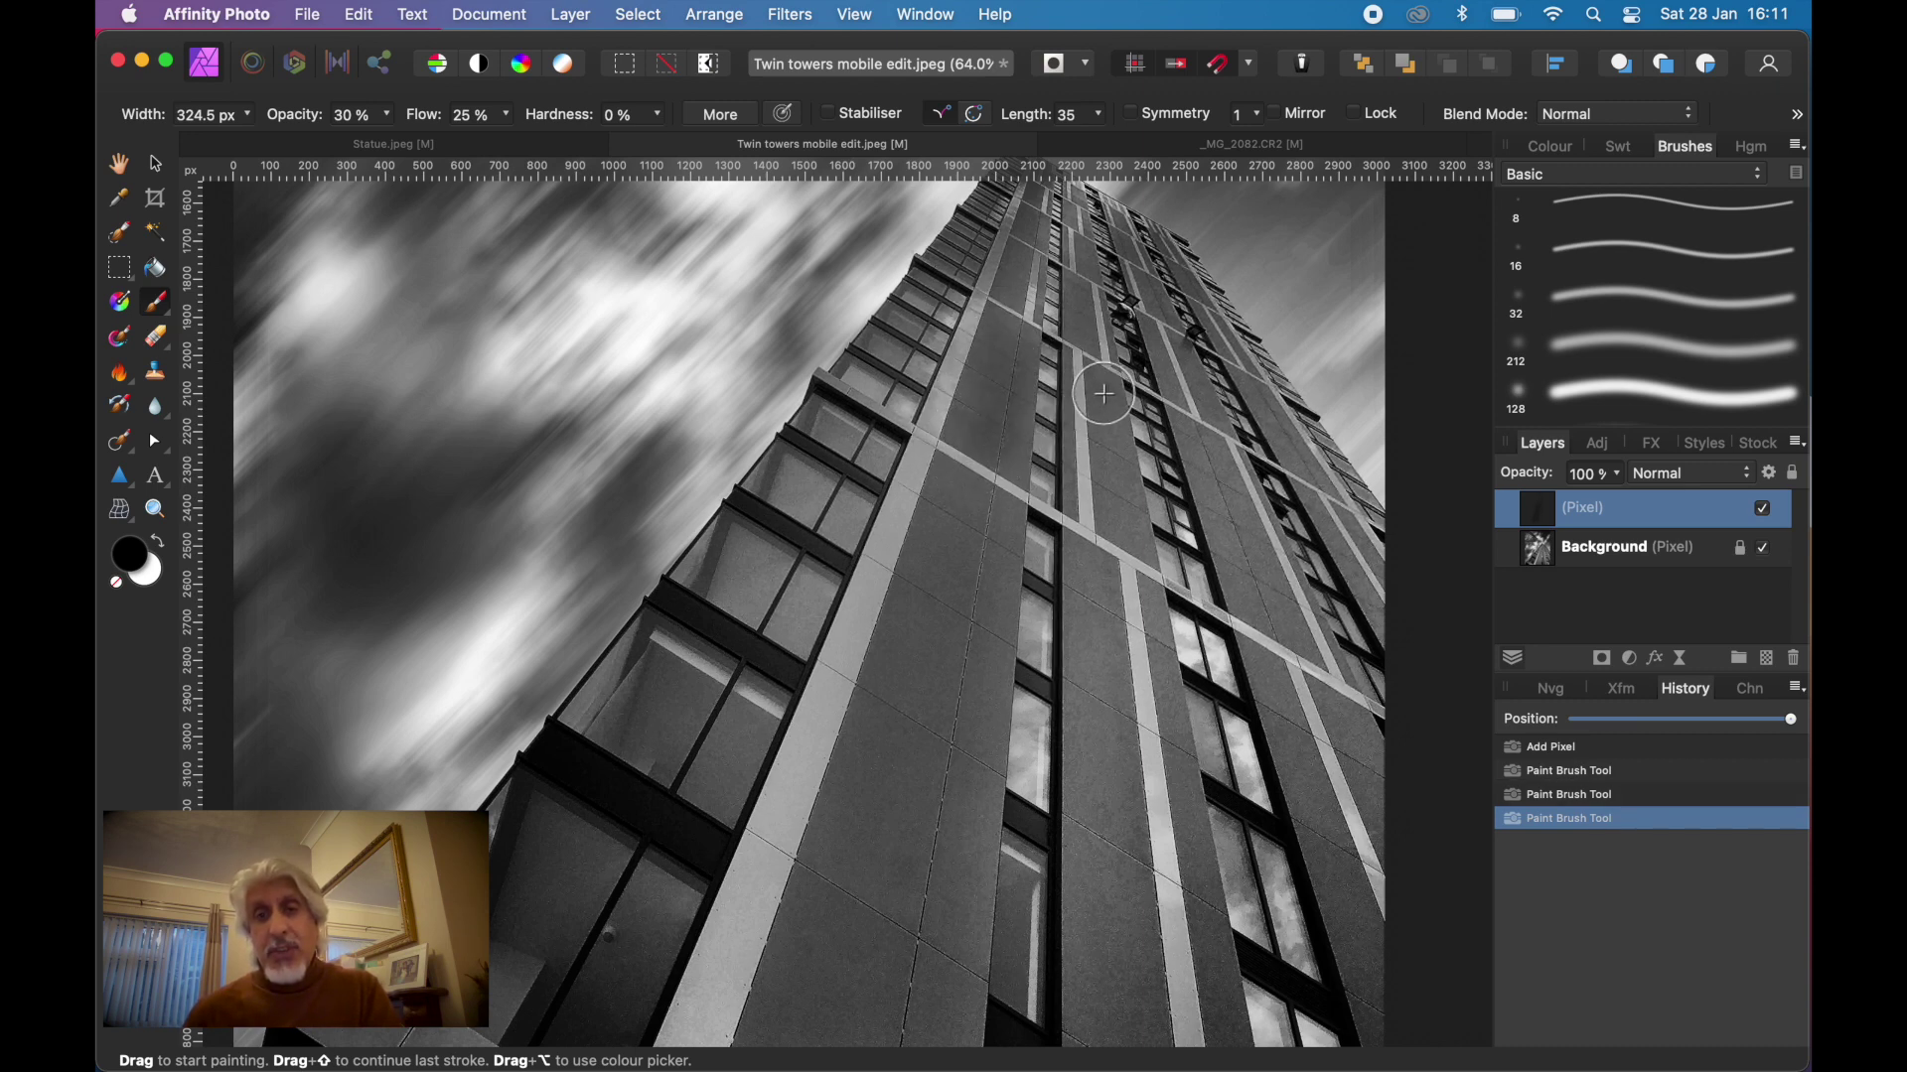
pyautogui.moveTo(1103, 393); pyautogui.dragTo(1106, 422)
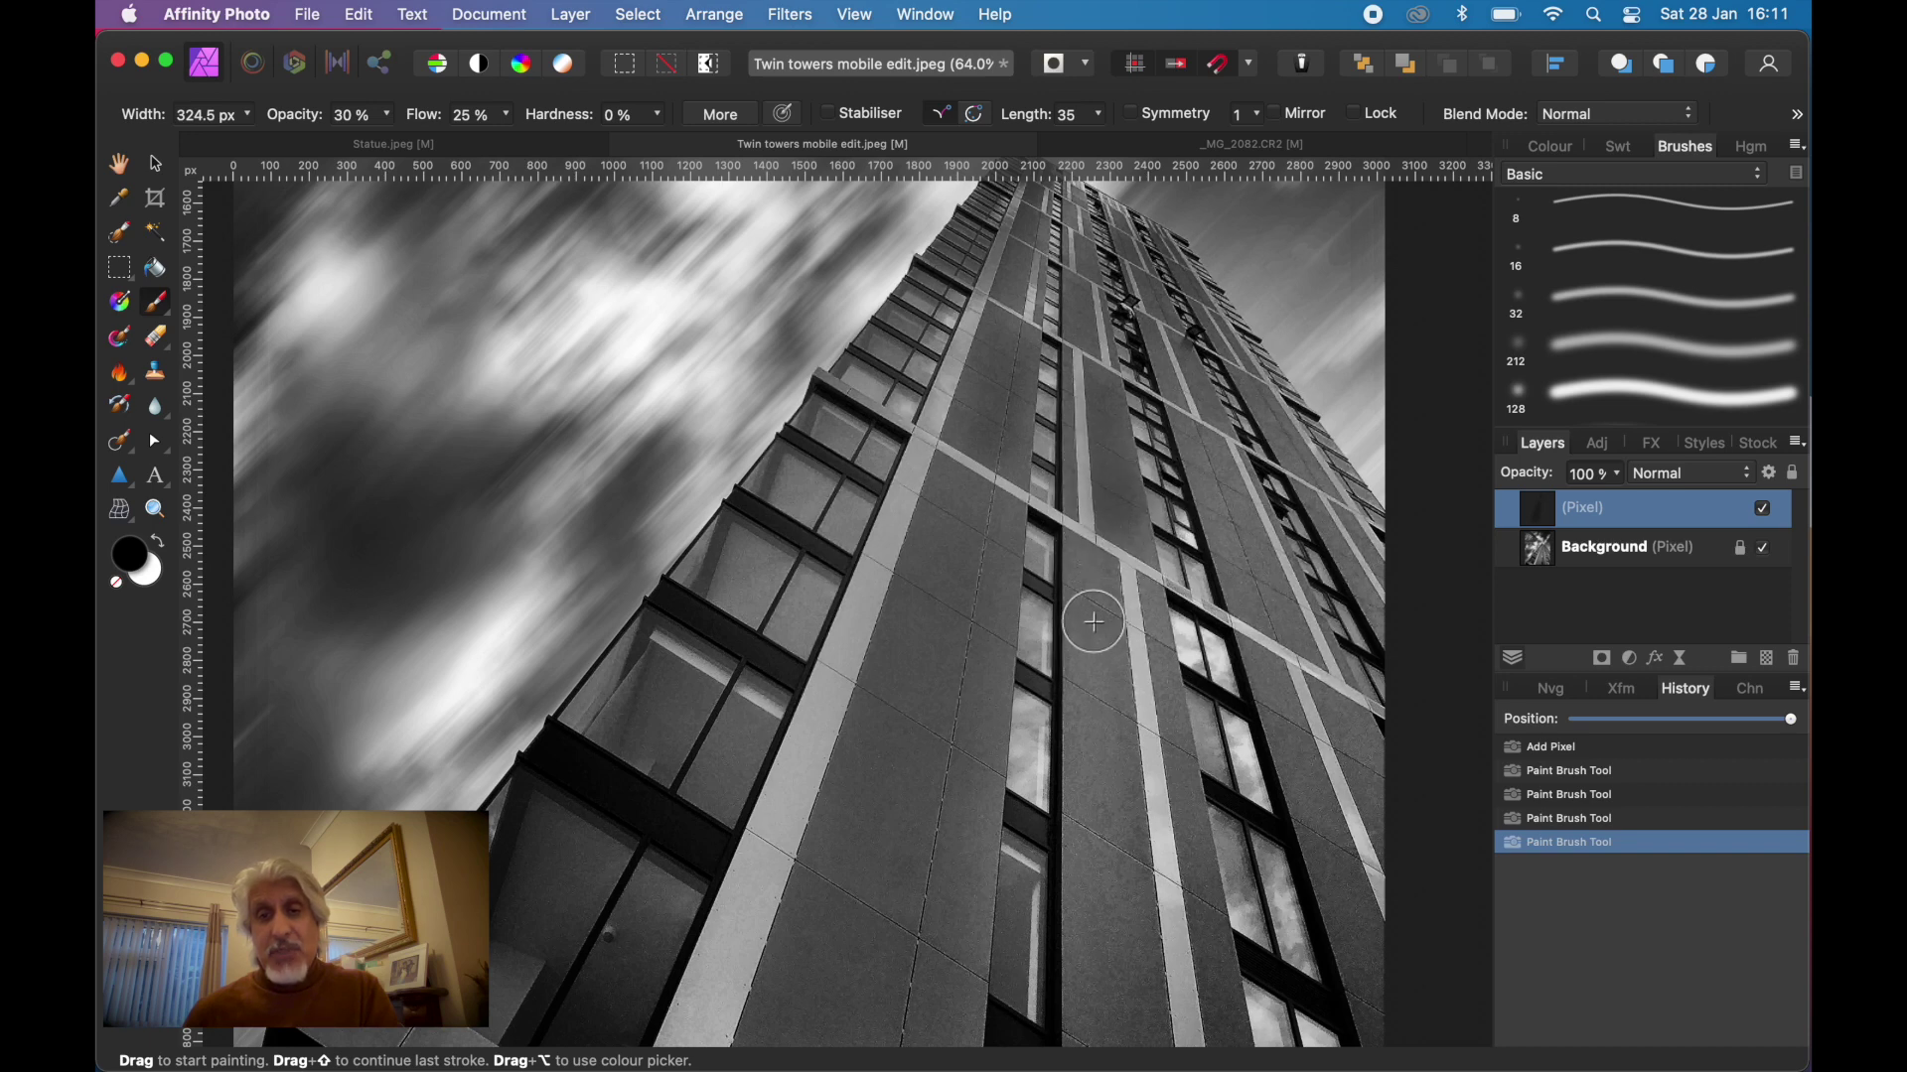
pyautogui.moveTo(1087, 574); pyautogui.dragTo(1092, 626)
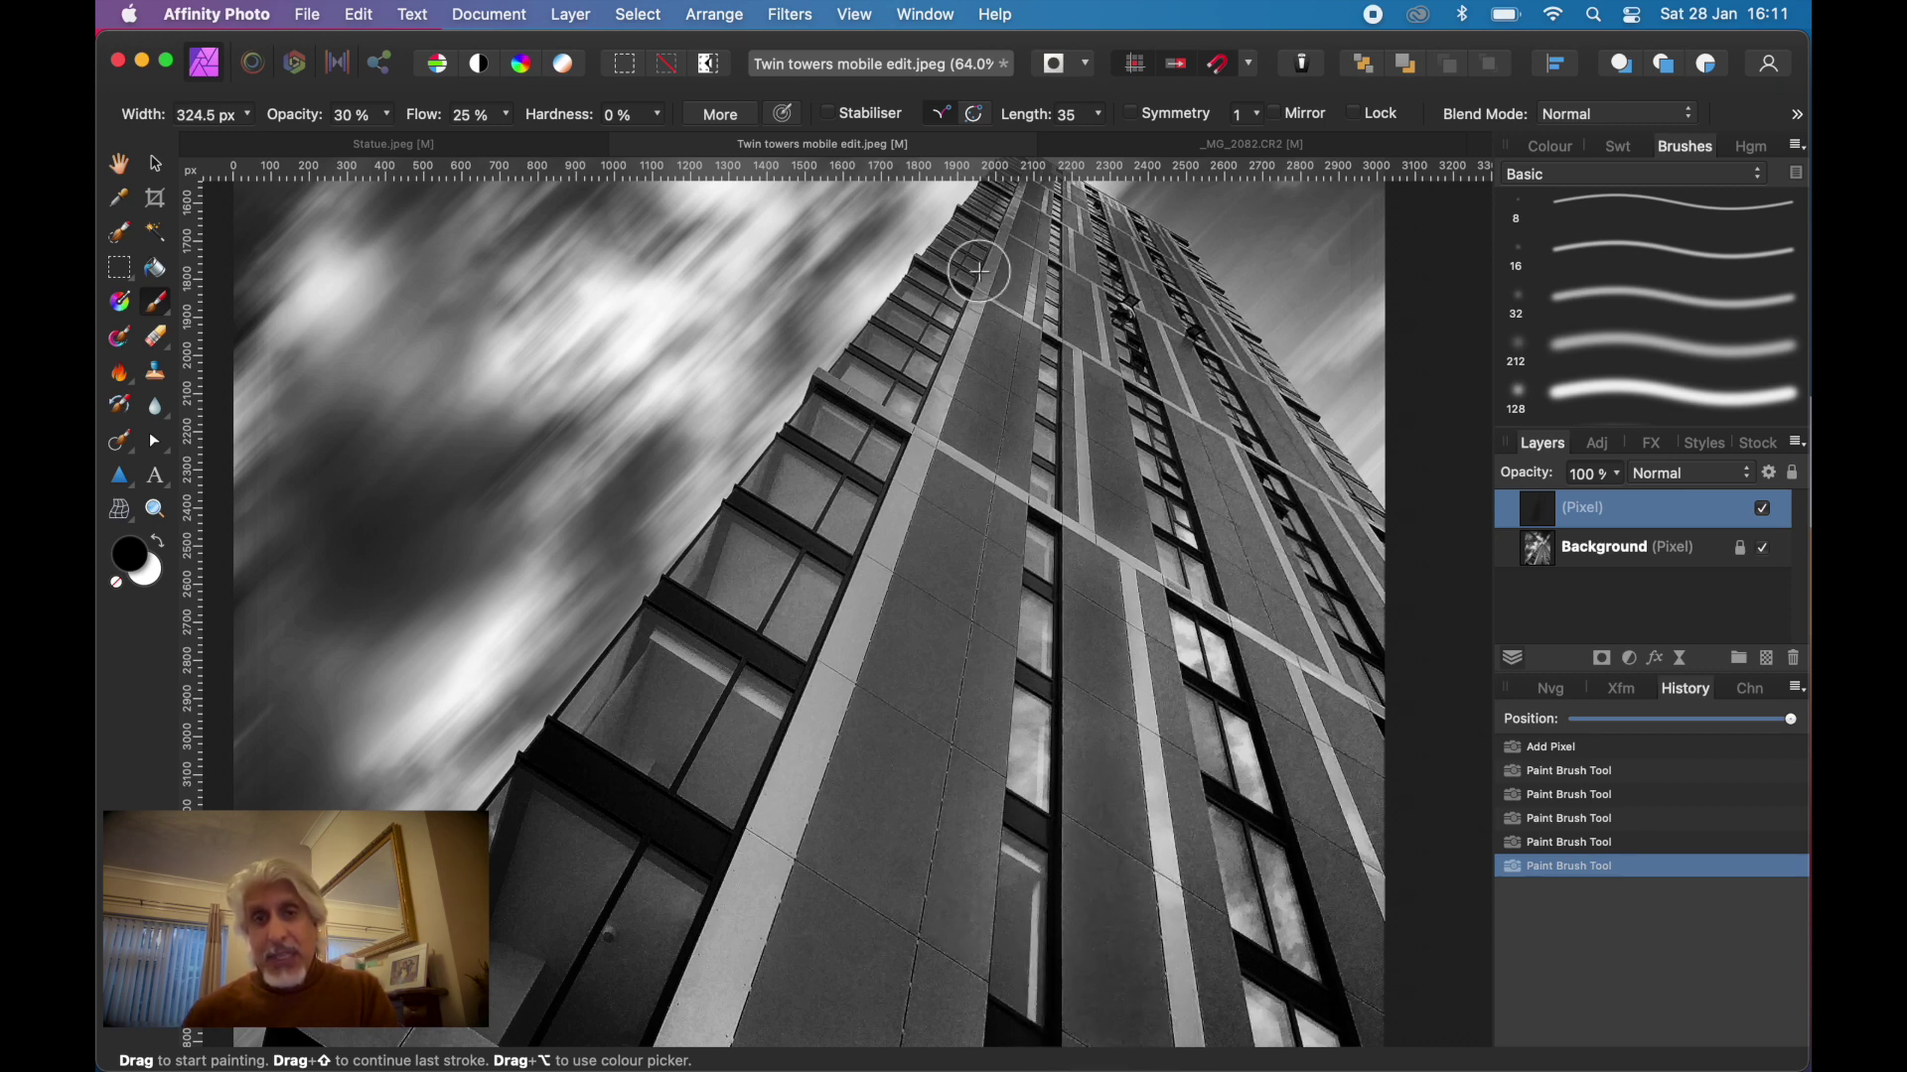
# Bring the neighbouring tower into view and darken its facade panels with a much smaller brush
pyautogui.press('space')
pyautogui.moveTo(1039, 294); pyautogui.dragTo(958, 588)
pyautogui.scroll(10, 958, 588)
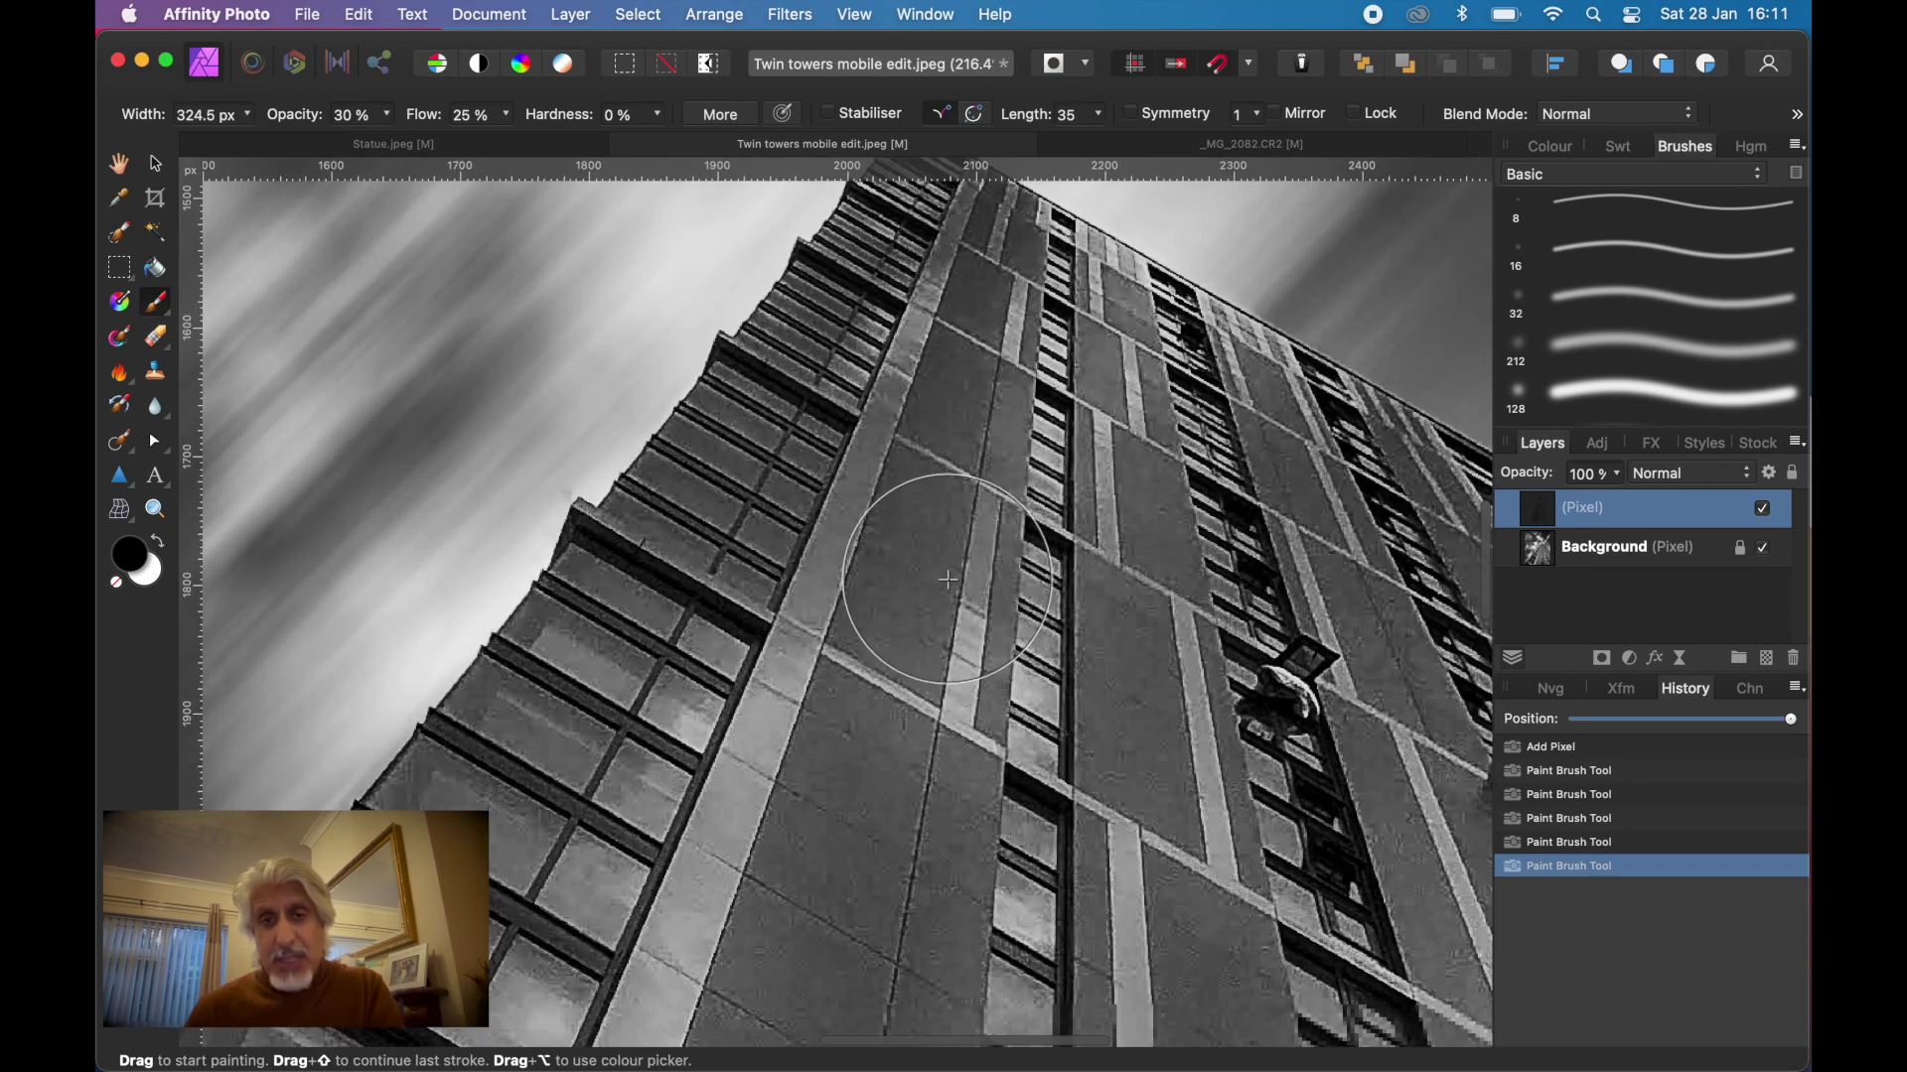
pyautogui.press('[')
pyautogui.press('[')
pyautogui.press('[')
pyautogui.press('[')
pyautogui.press('[')
pyautogui.press('[')
pyautogui.press('[')
pyautogui.press('[')
pyautogui.press('[')
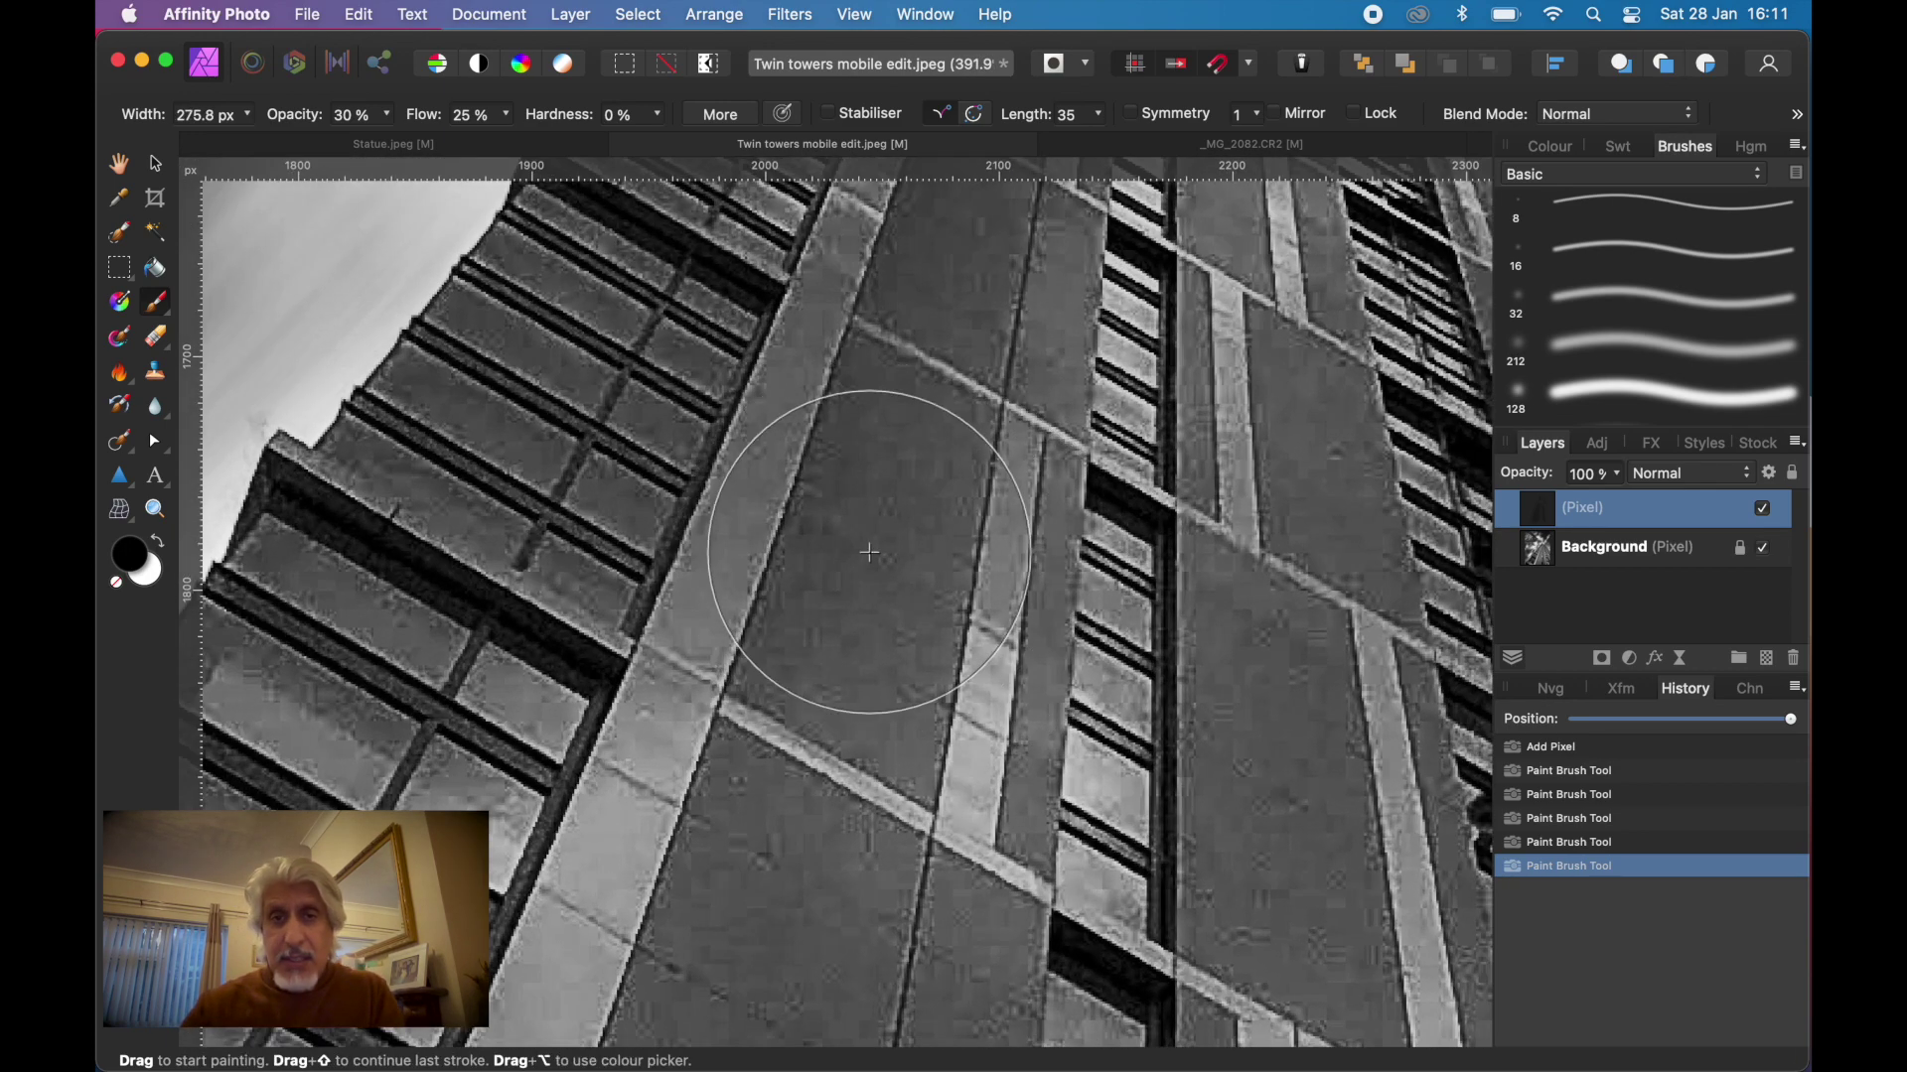
pyautogui.moveTo(870, 552); pyautogui.dragTo(872, 513)
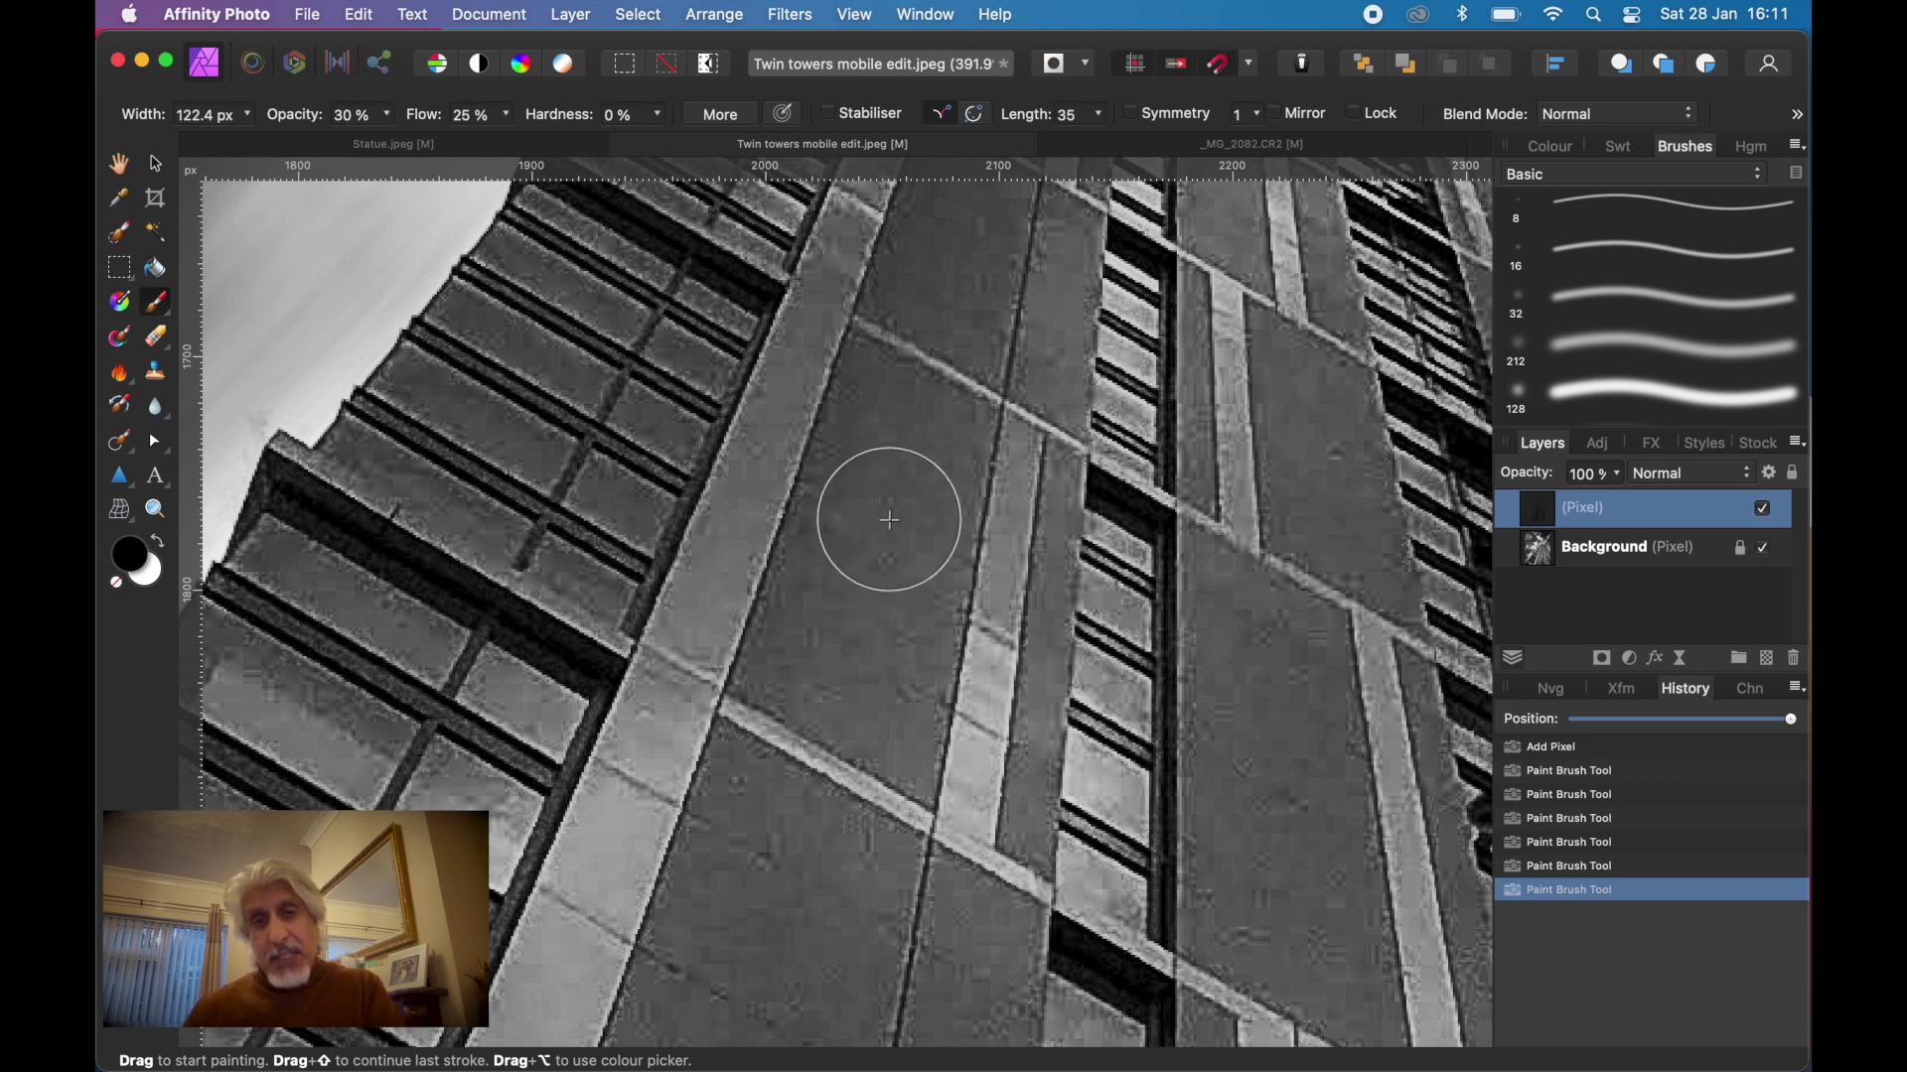
pyautogui.moveTo(895, 427)
pyautogui.mouseDown()
pyautogui.moveTo(815, 685)
pyautogui.moveTo(884, 726)
pyautogui.moveTo(939, 448)
pyautogui.moveTo(899, 421)
pyautogui.moveTo(826, 603)
pyautogui.moveTo(1193, 673)
pyautogui.moveTo(1280, 661)
pyautogui.moveTo(1246, 706)
pyautogui.moveTo(1238, 826)
pyautogui.moveTo(1252, 891)
pyautogui.moveTo(1331, 984)
pyautogui.moveTo(1296, 647)
pyautogui.moveTo(1222, 597)
pyautogui.moveTo(1340, 464)
pyautogui.moveTo(1313, 397)
pyautogui.mouseUp()
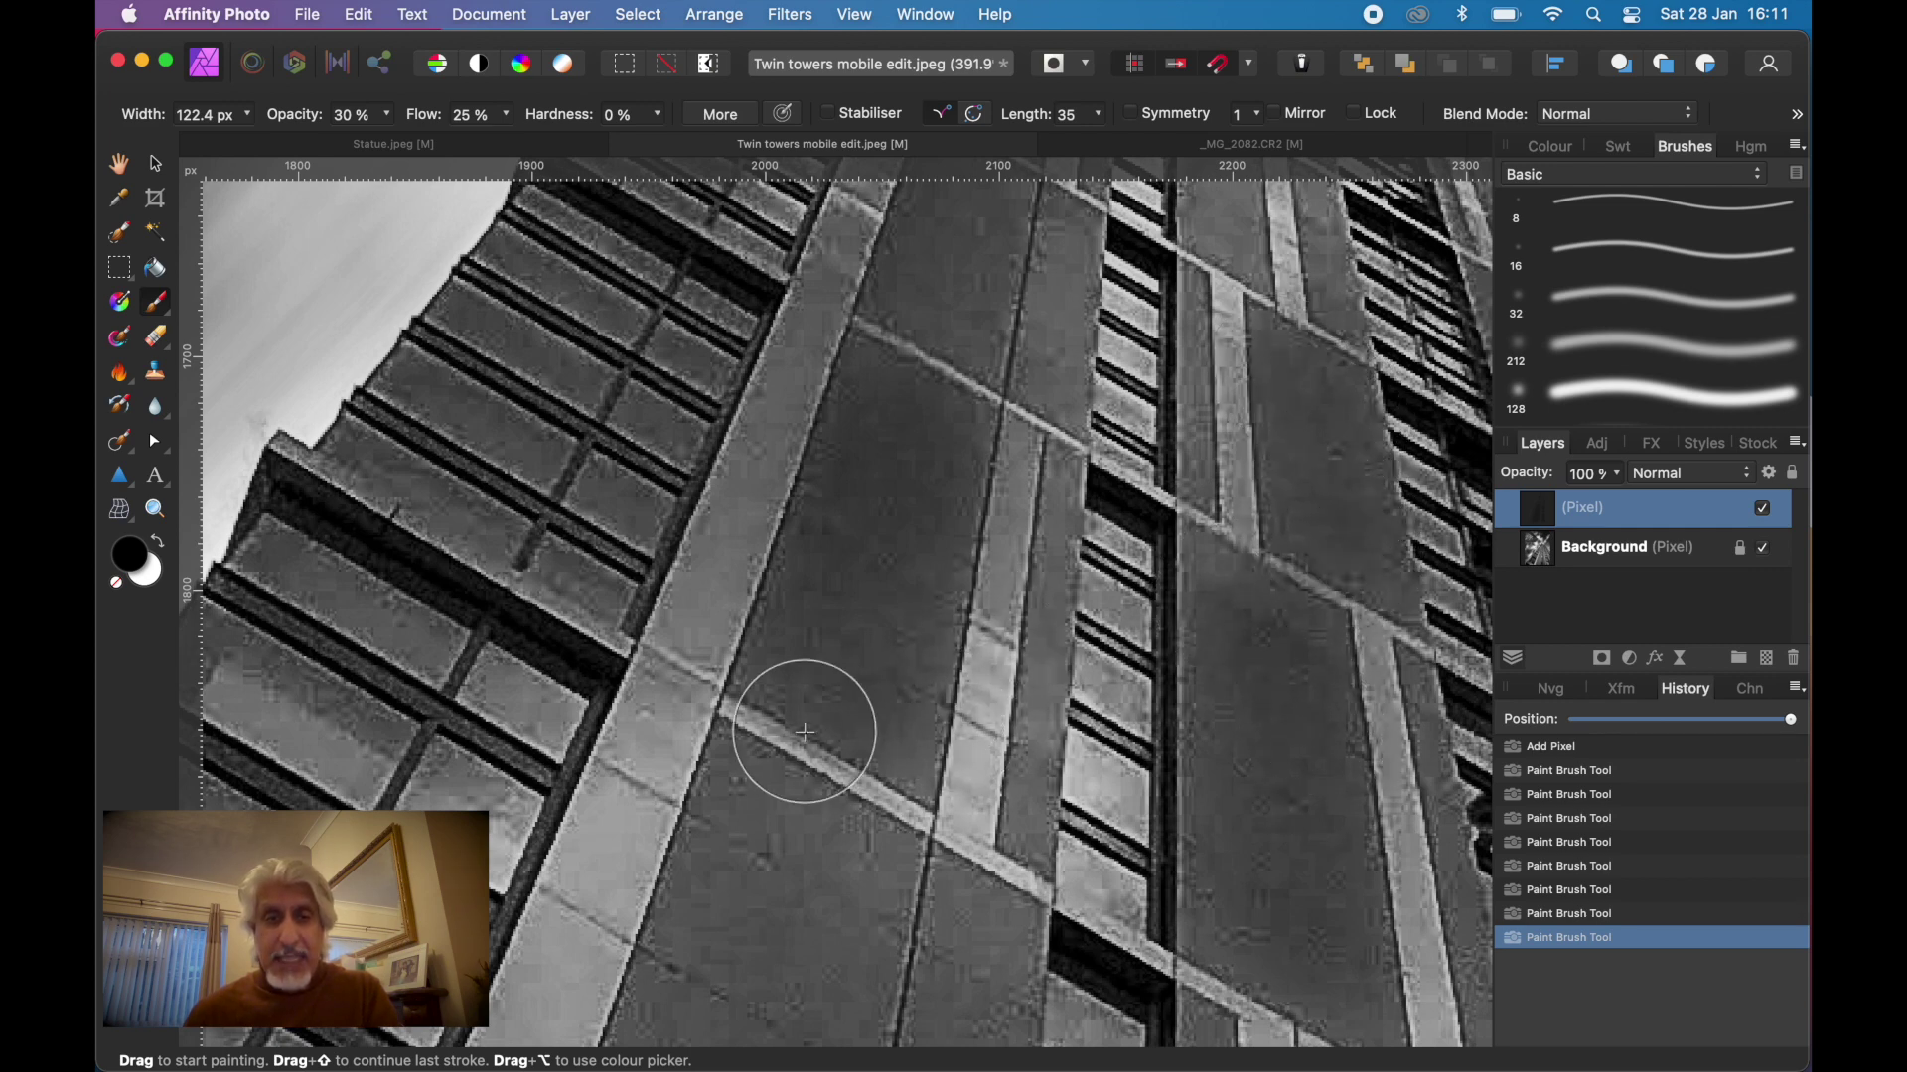
pyautogui.click(158, 543)
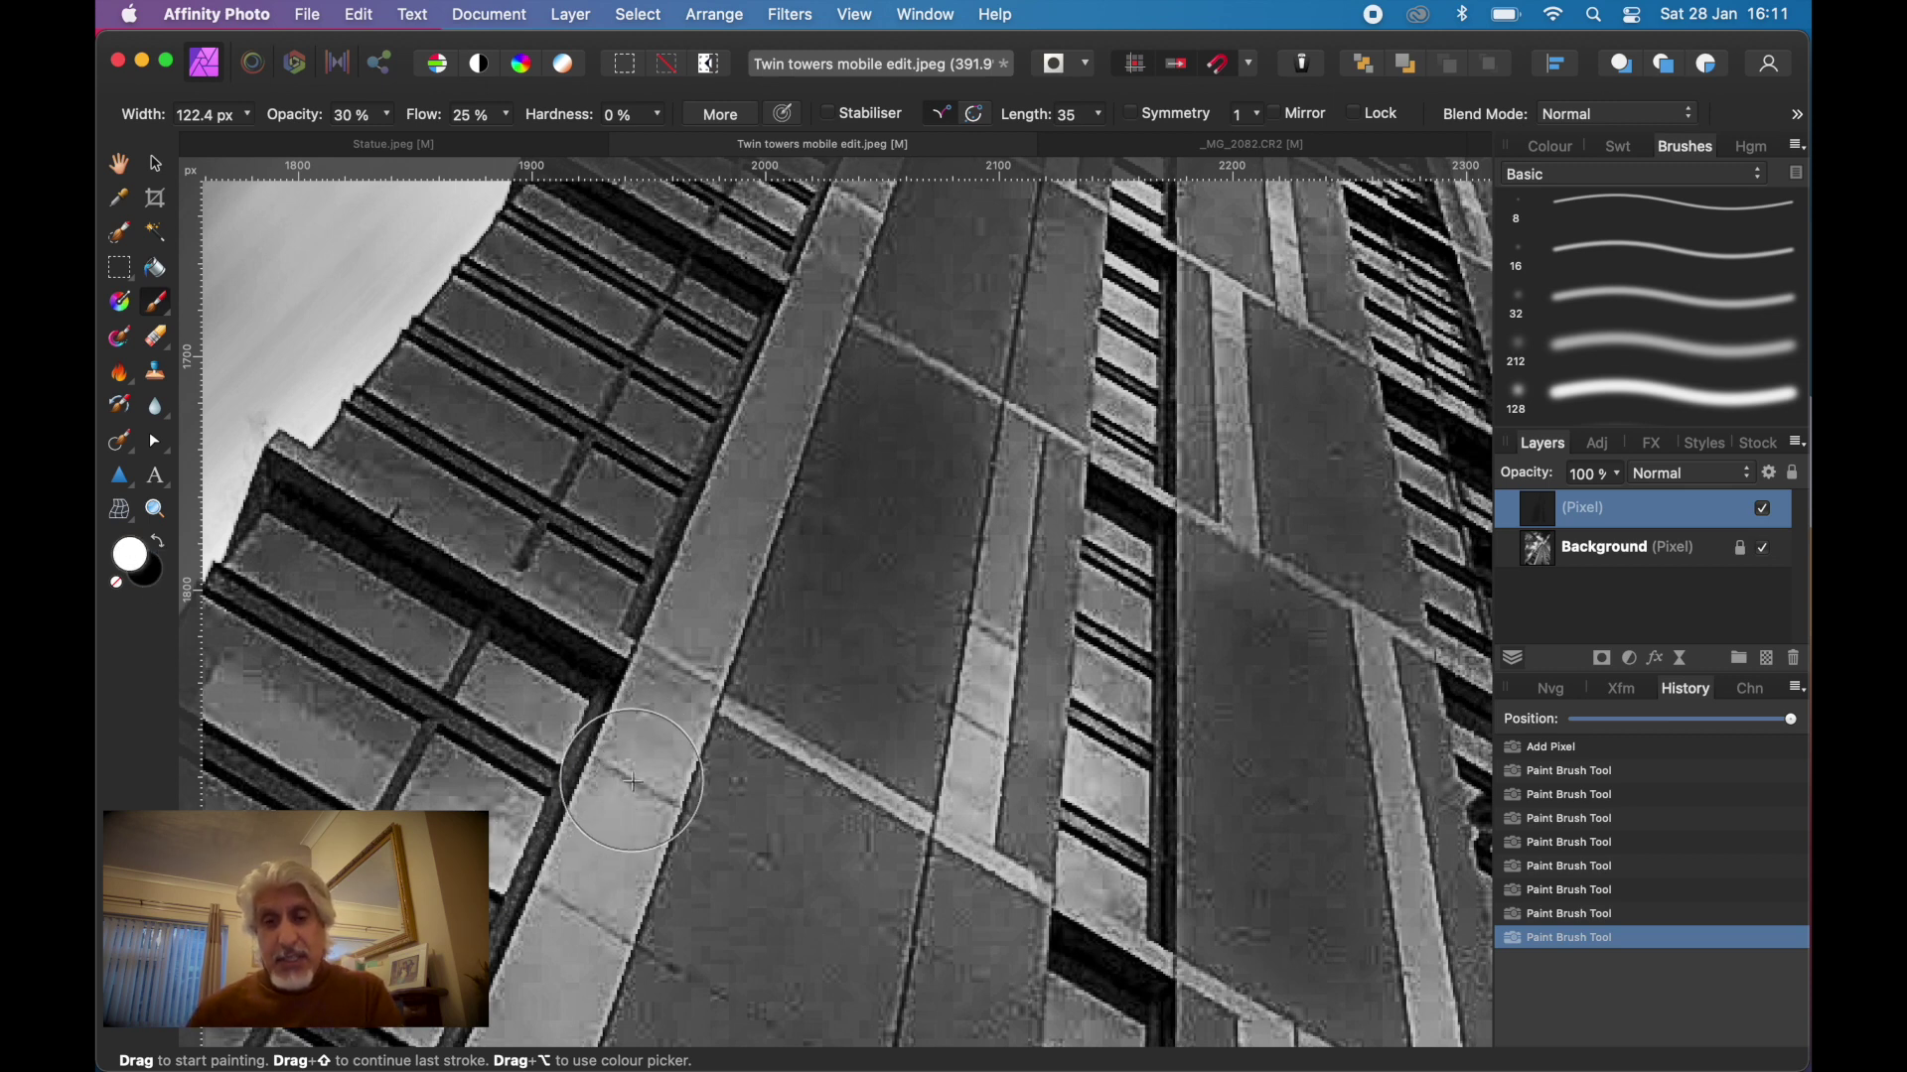
# Shrink the brush to about 64 px and brighten the pale facade strip up its length
pyautogui.press('[')
pyautogui.press('[')
pyautogui.press('[')
pyautogui.press('[')
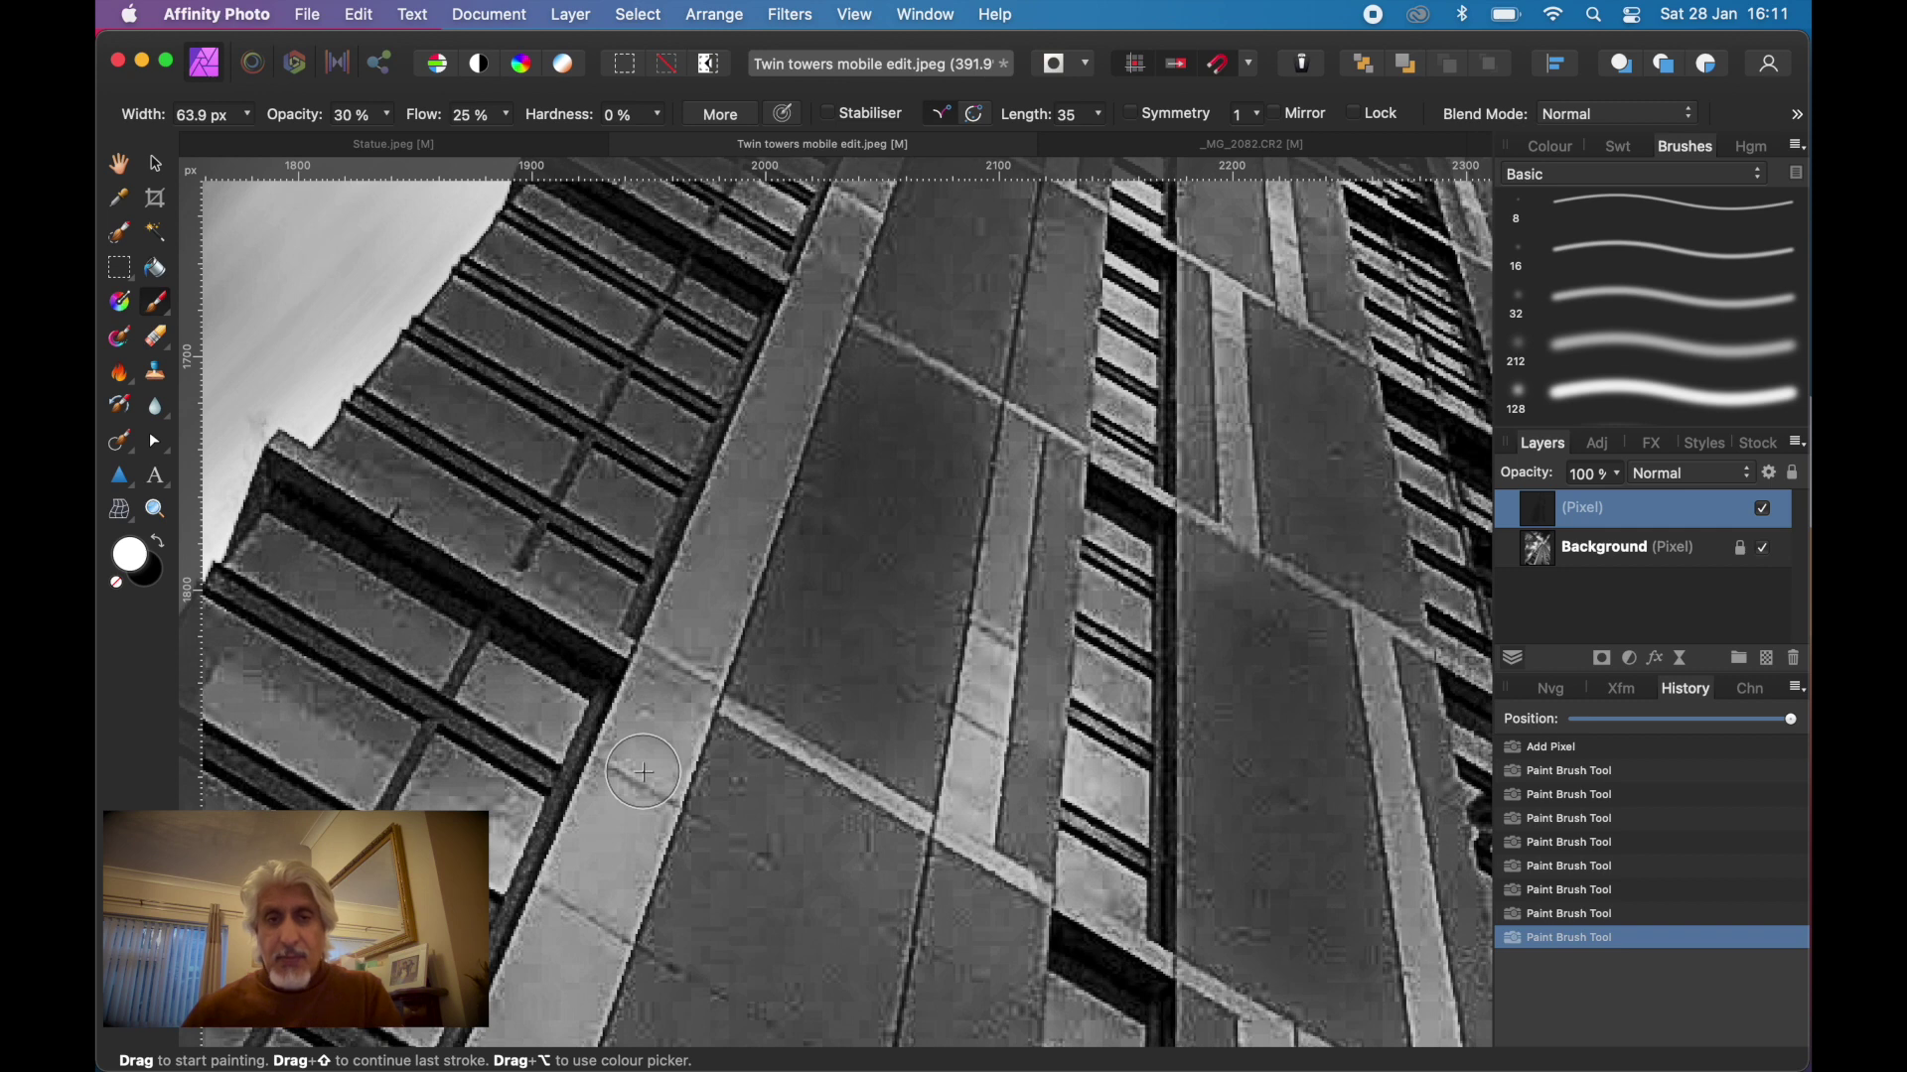
pyautogui.moveTo(644, 772)
pyautogui.mouseDown()
pyautogui.moveTo(680, 726)
pyautogui.moveTo(638, 823)
pyautogui.moveTo(625, 777)
pyautogui.moveTo(575, 877)
pyautogui.moveTo(600, 840)
pyautogui.moveTo(569, 923)
pyautogui.moveTo(615, 836)
pyautogui.moveTo(611, 906)
pyautogui.moveTo(621, 879)
pyautogui.moveTo(571, 1009)
pyautogui.moveTo(550, 966)
pyautogui.moveTo(513, 1031)
pyautogui.moveTo(623, 677)
pyautogui.moveTo(655, 696)
pyautogui.moveTo(694, 609)
pyautogui.moveTo(673, 713)
pyautogui.moveTo(694, 631)
pyautogui.moveTo(621, 774)
pyautogui.moveTo(766, 450)
pyautogui.moveTo(680, 697)
pyautogui.moveTo(775, 409)
pyautogui.mouseUp()
pyautogui.moveTo(775, 409)
pyautogui.mouseDown()
pyautogui.moveTo(855, 198)
pyautogui.moveTo(783, 377)
pyautogui.mouseUp()
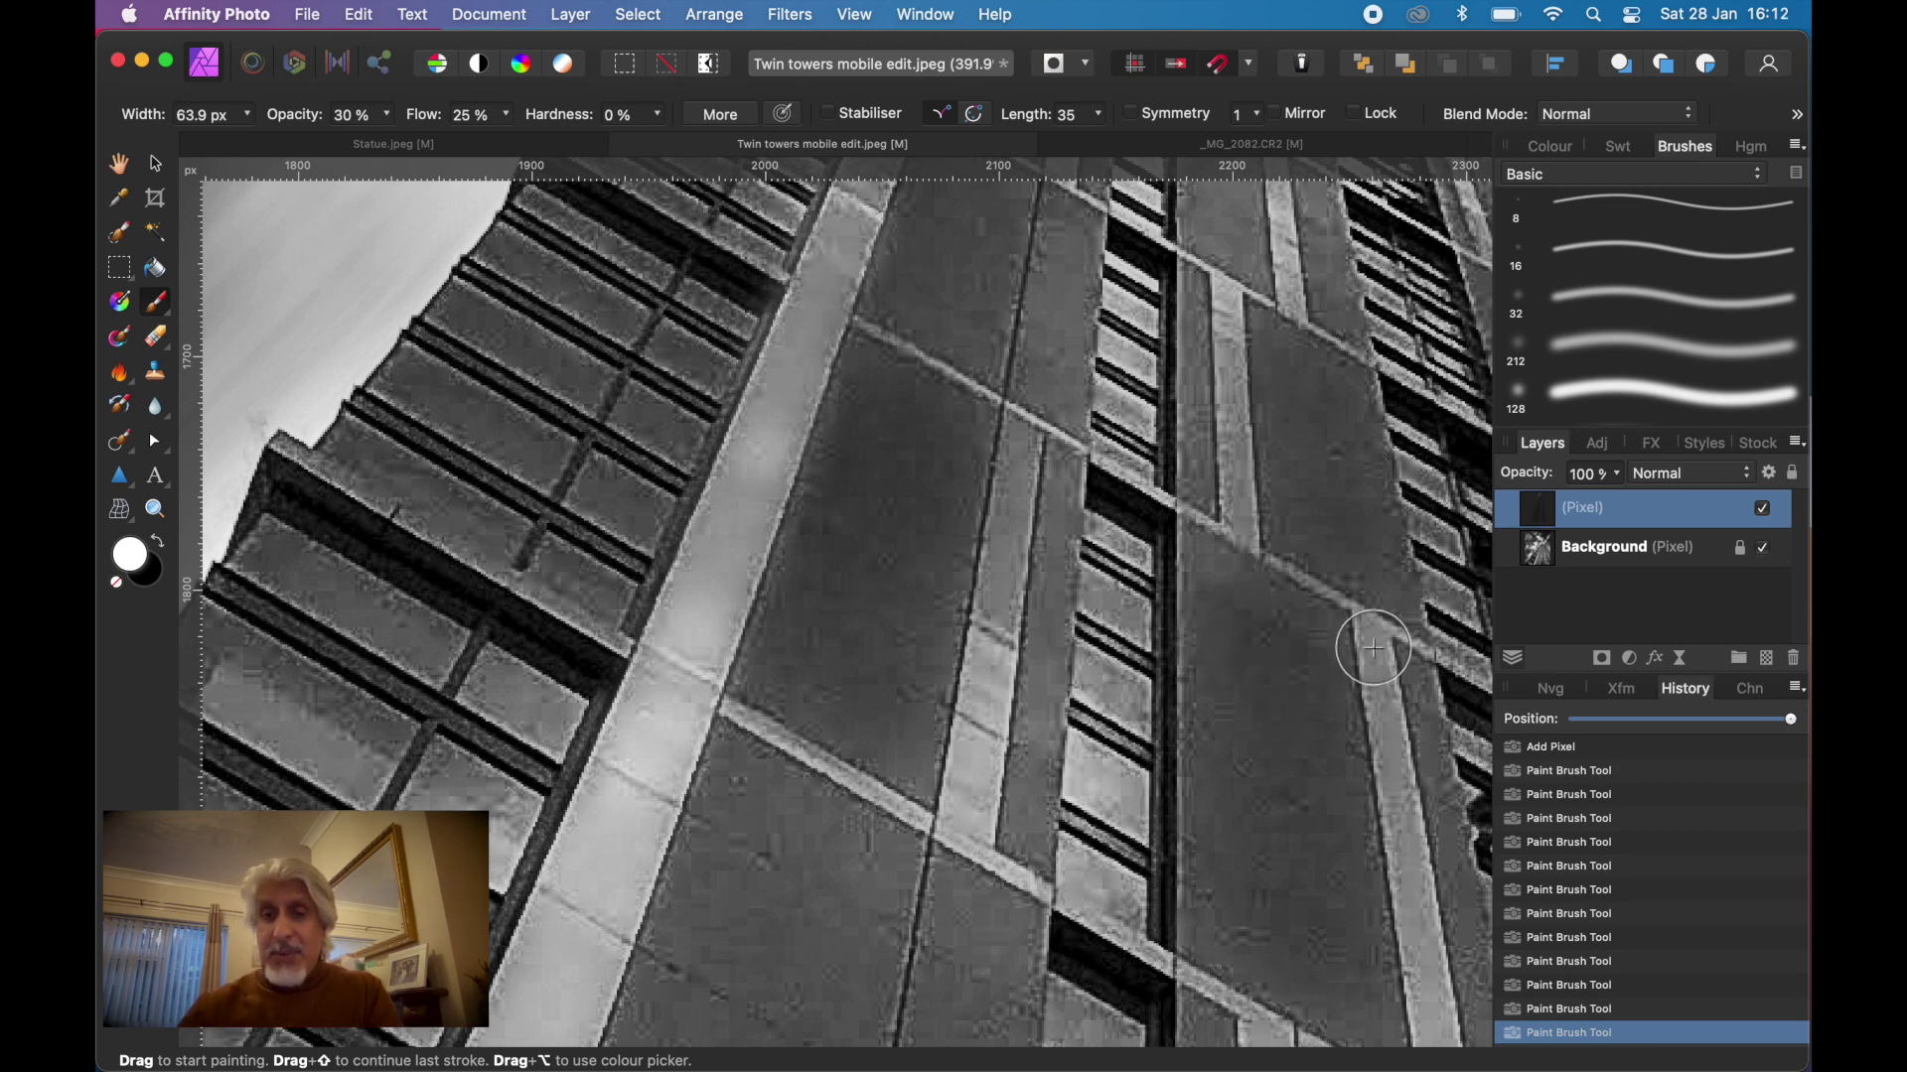
# Shrink the brush to 39.2 px and brighten the lower and upper parts of the pale strips
pyautogui.press('[')
pyautogui.press('[')
pyautogui.moveTo(1374, 648)
pyautogui.mouseDown()
pyautogui.moveTo(1361, 638)
pyautogui.moveTo(1370, 757)
pyautogui.moveTo(1403, 807)
pyautogui.moveTo(1437, 1040)
pyautogui.mouseUp()
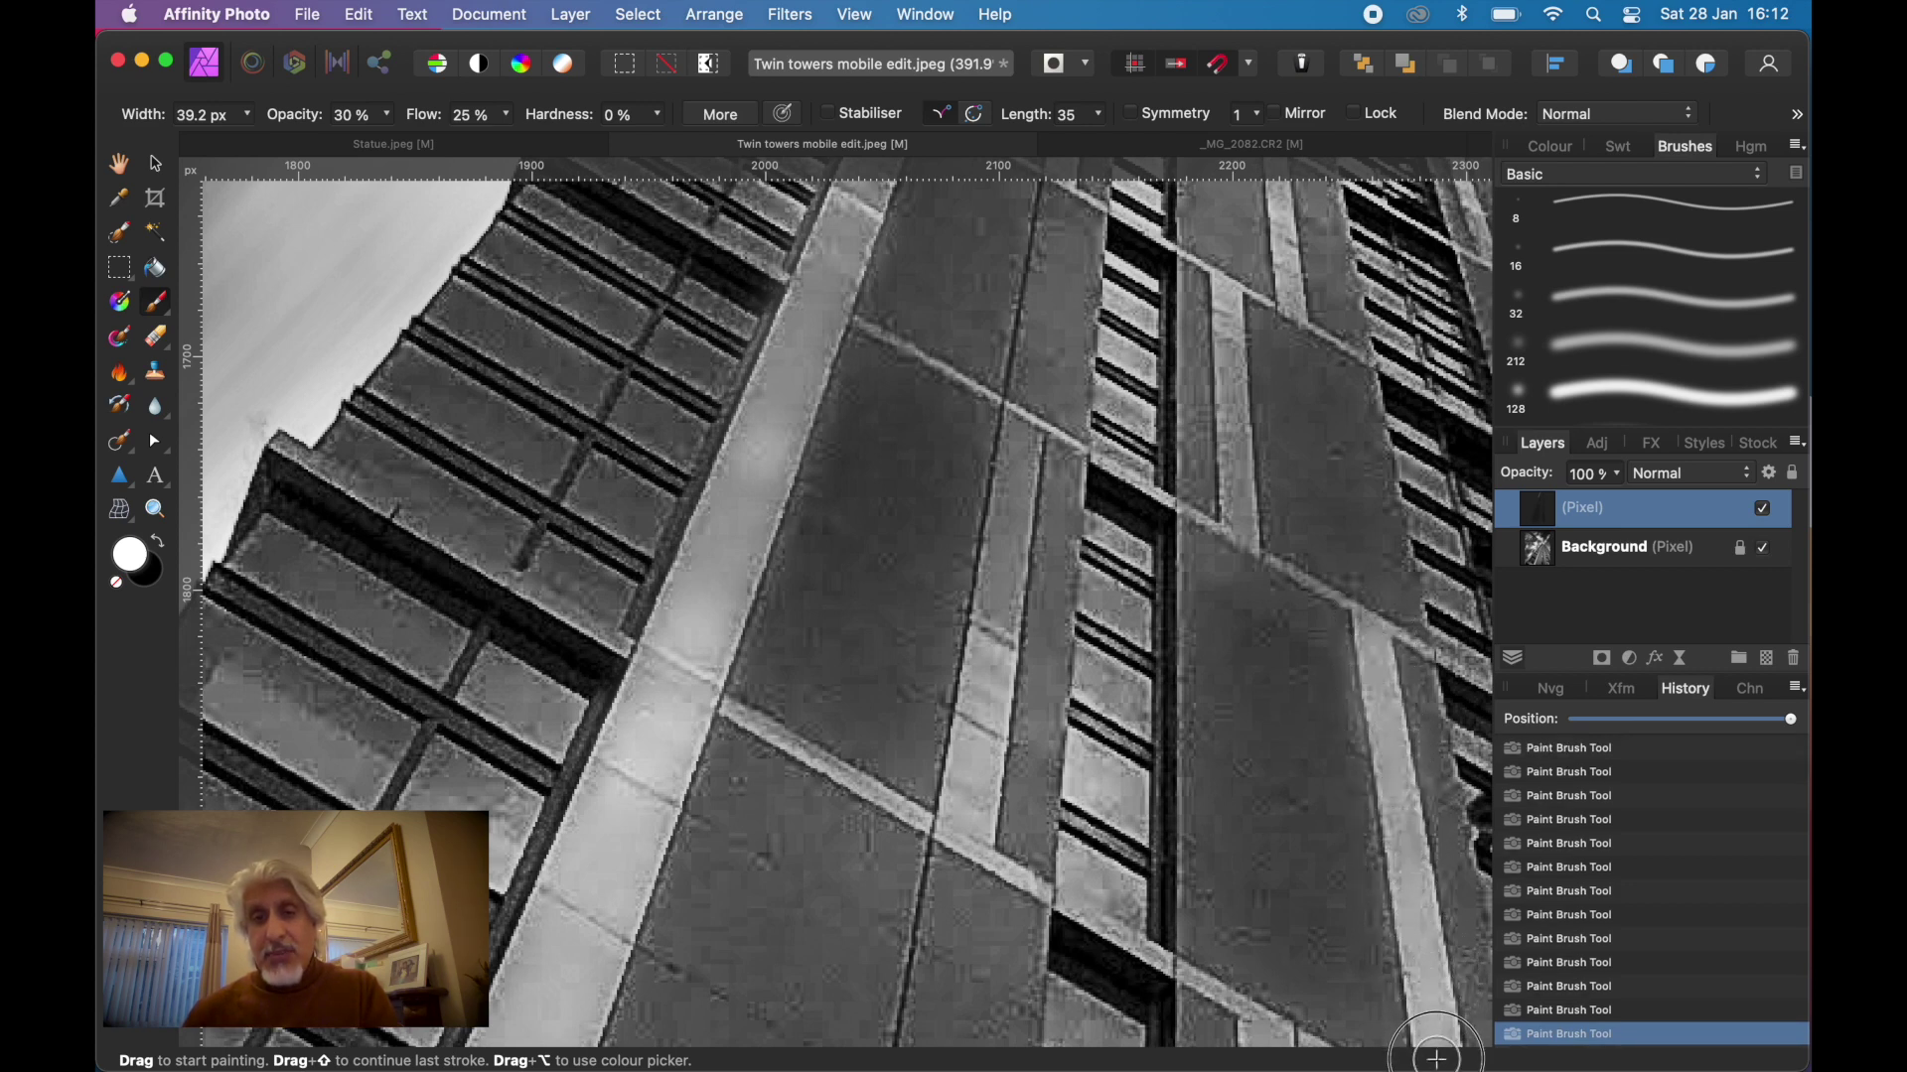
pyautogui.moveTo(1018, 442)
pyautogui.mouseDown()
pyautogui.moveTo(998, 693)
pyautogui.moveTo(958, 829)
pyautogui.moveTo(1003, 586)
pyautogui.moveTo(993, 437)
pyautogui.moveTo(1015, 446)
pyautogui.mouseUp()
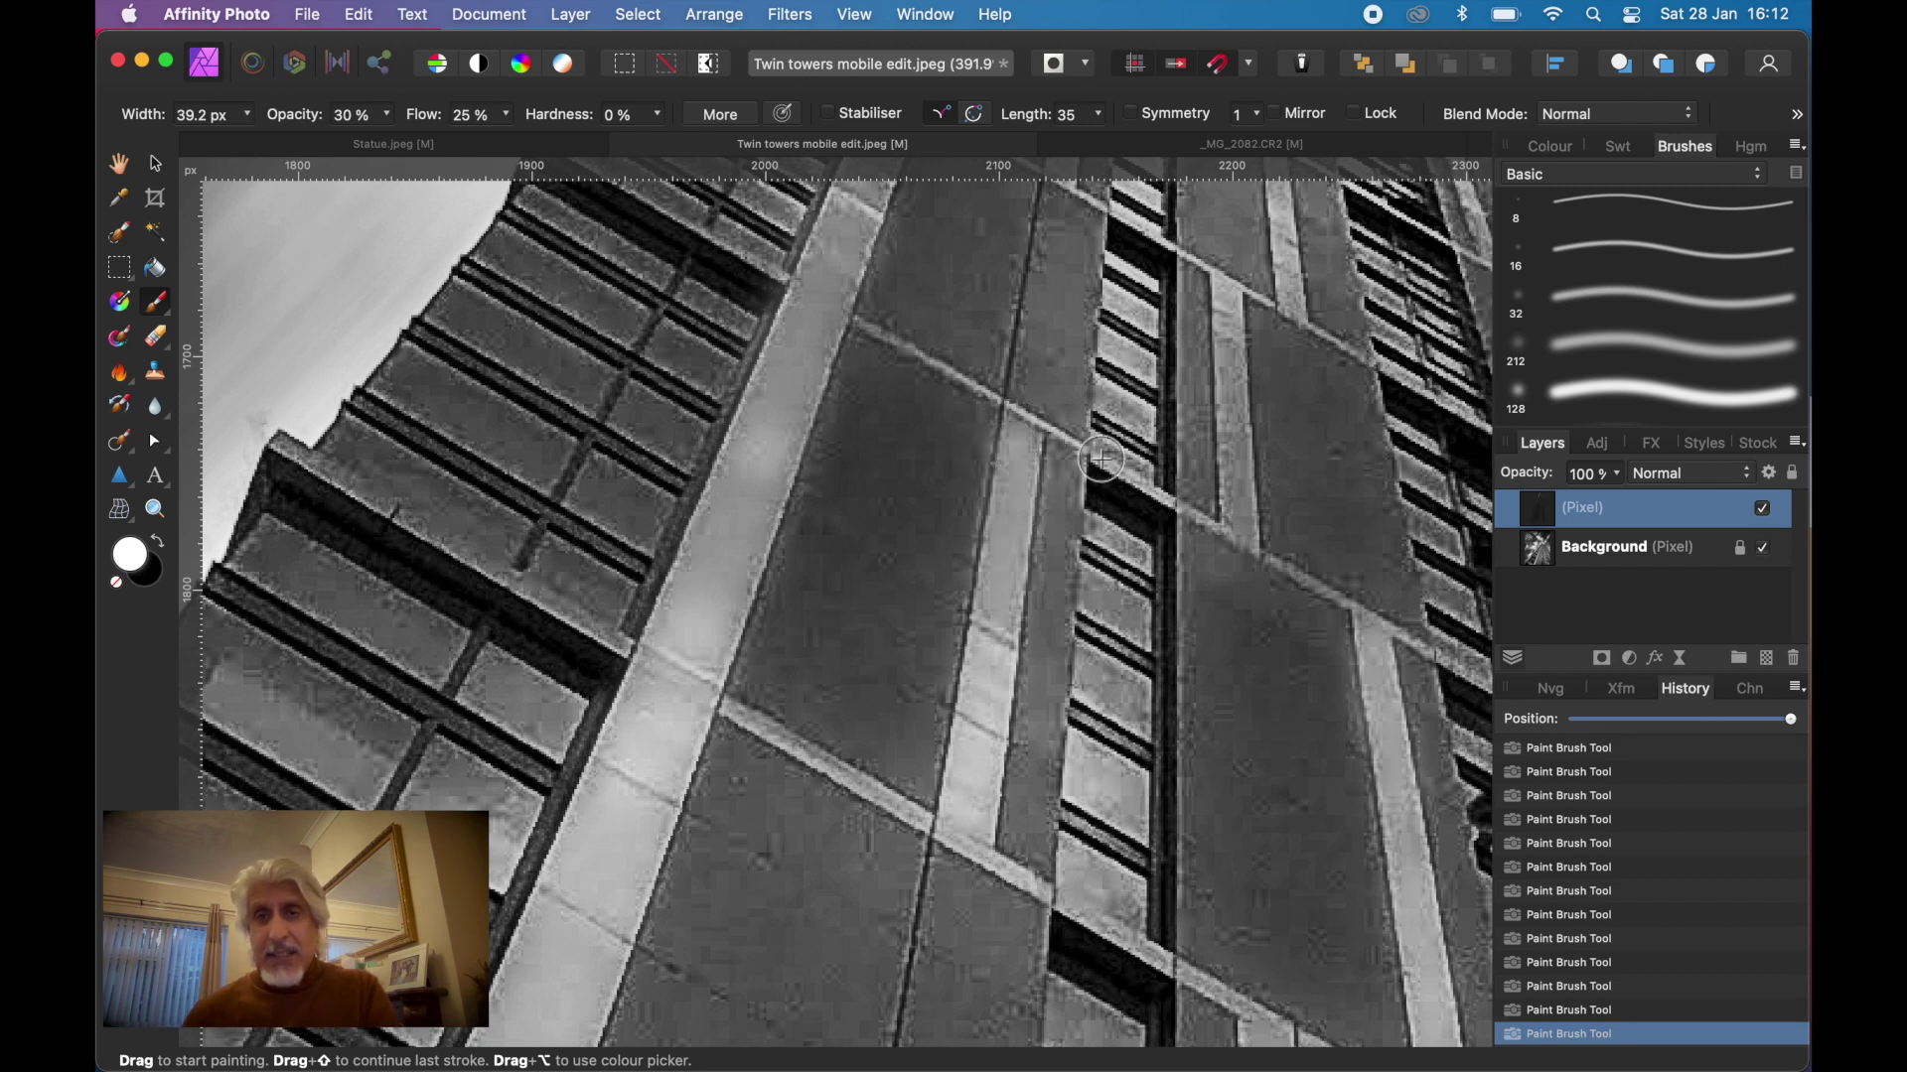
pyautogui.moveTo(1228, 296); pyautogui.dragTo(1241, 528)
pyautogui.scroll(-5, 1241, 528)
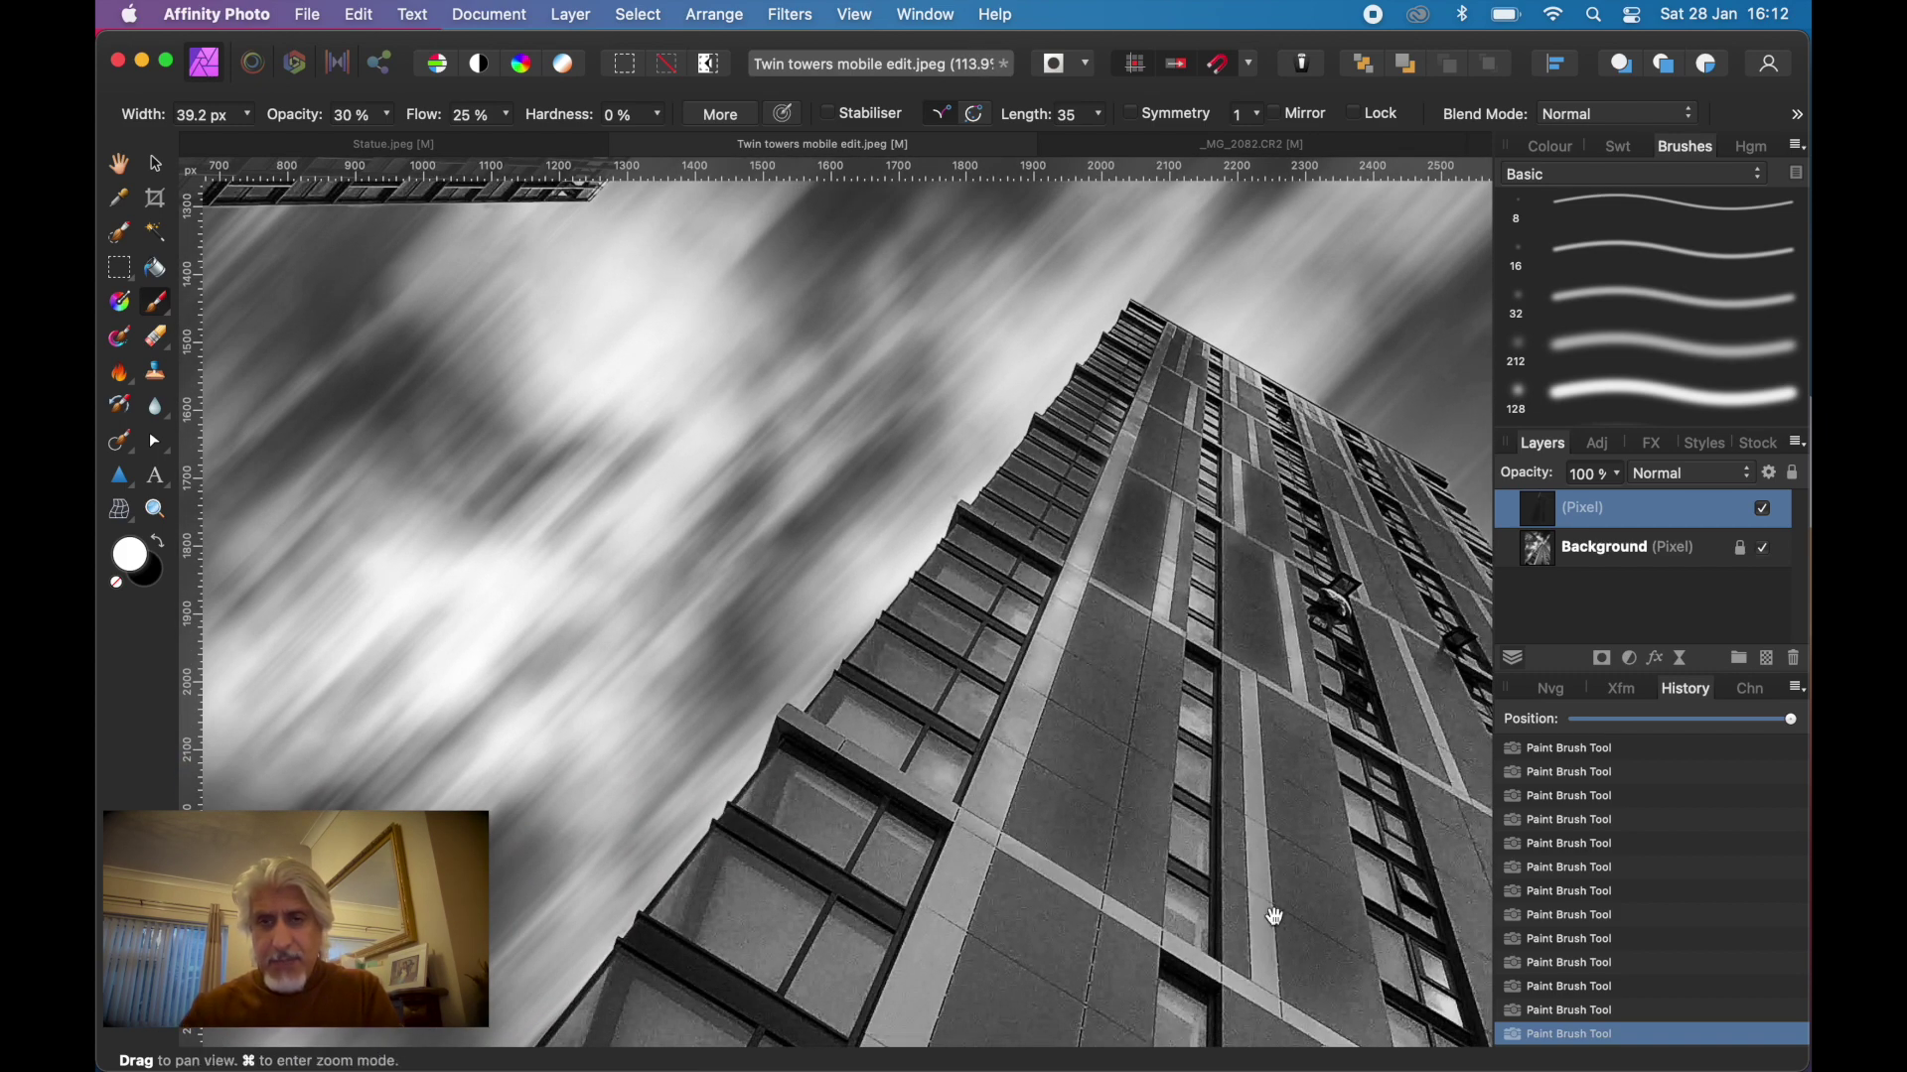
# Brighten the tower's pale vertical and diagonal stripes with soft white strokes
pyautogui.moveTo(1268, 906); pyautogui.dragTo(1070, 747)
pyautogui.scroll(4, 1069, 747)
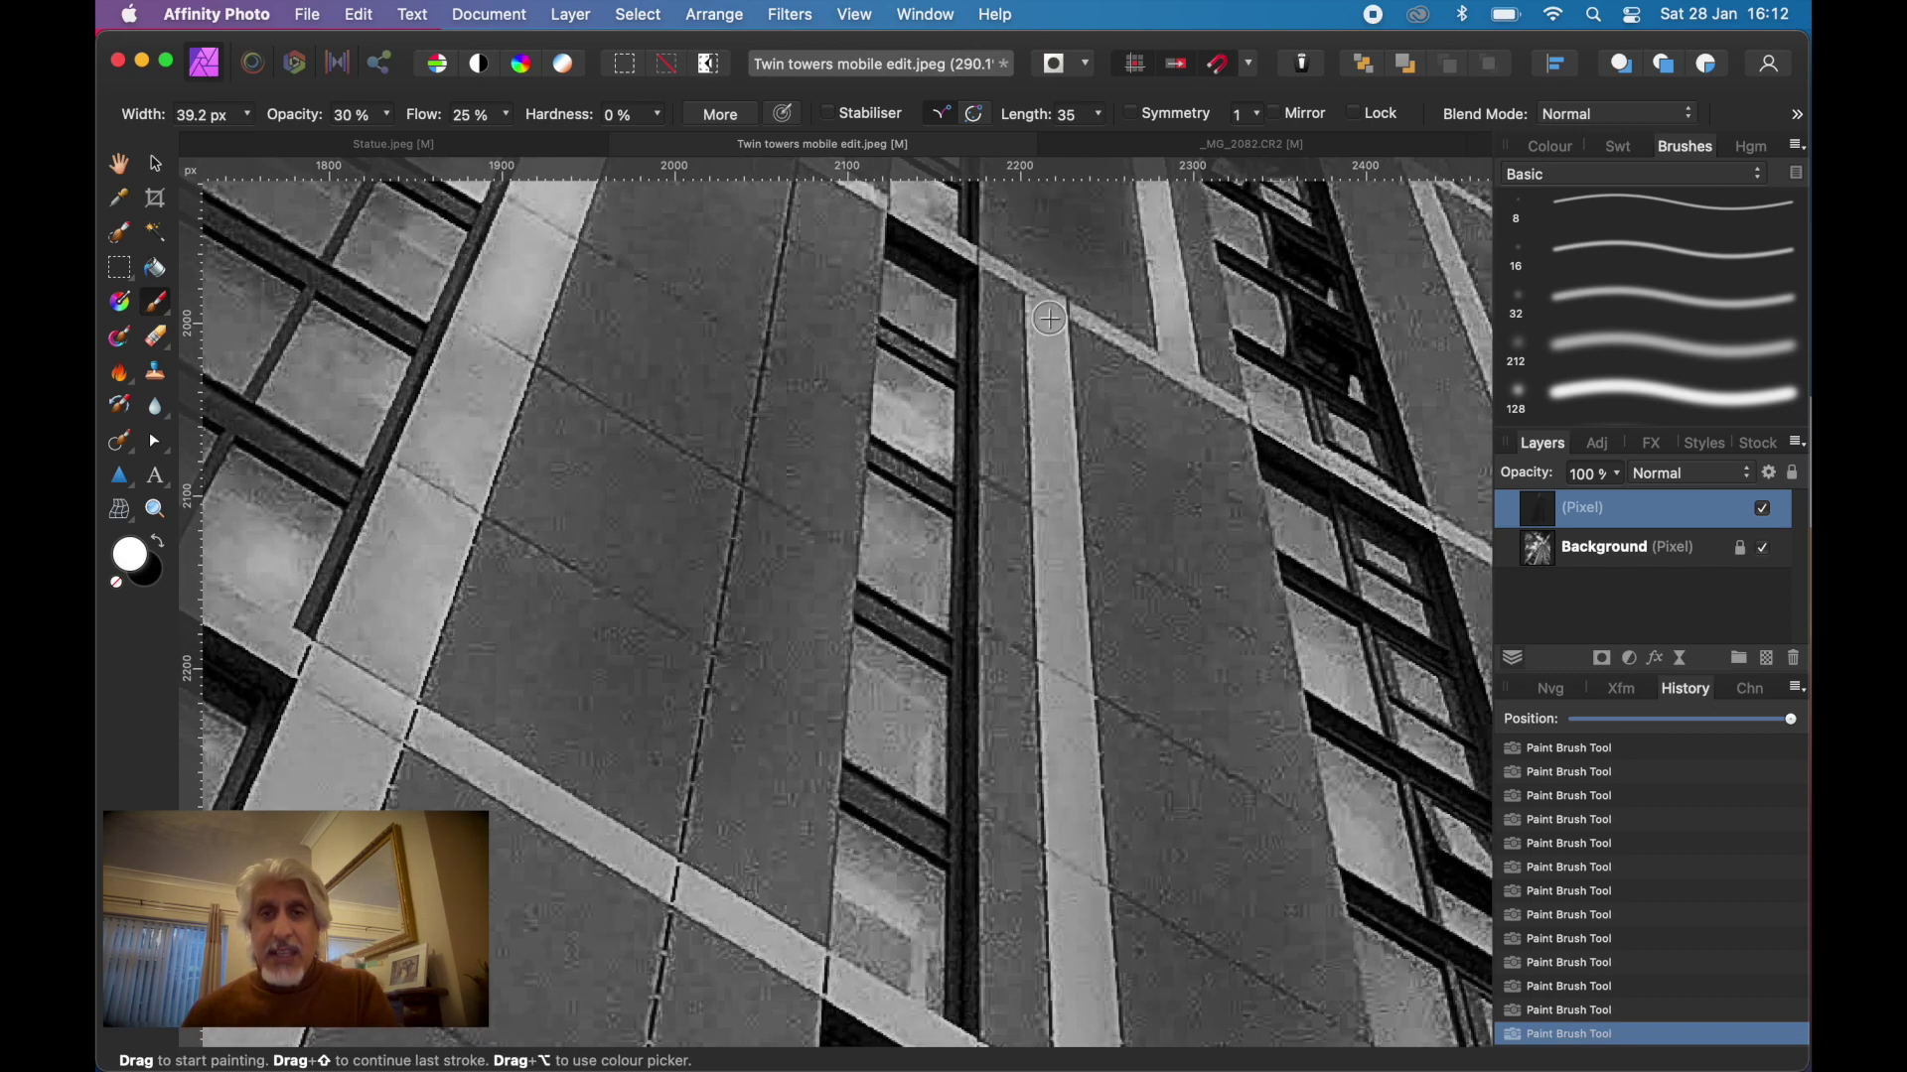
pyautogui.moveTo(1049, 318)
pyautogui.mouseDown()
pyautogui.moveTo(1060, 480)
pyautogui.moveTo(1042, 373)
pyautogui.moveTo(1038, 521)
pyautogui.moveTo(1048, 471)
pyautogui.moveTo(1088, 1017)
pyautogui.mouseUp()
pyautogui.press(']')
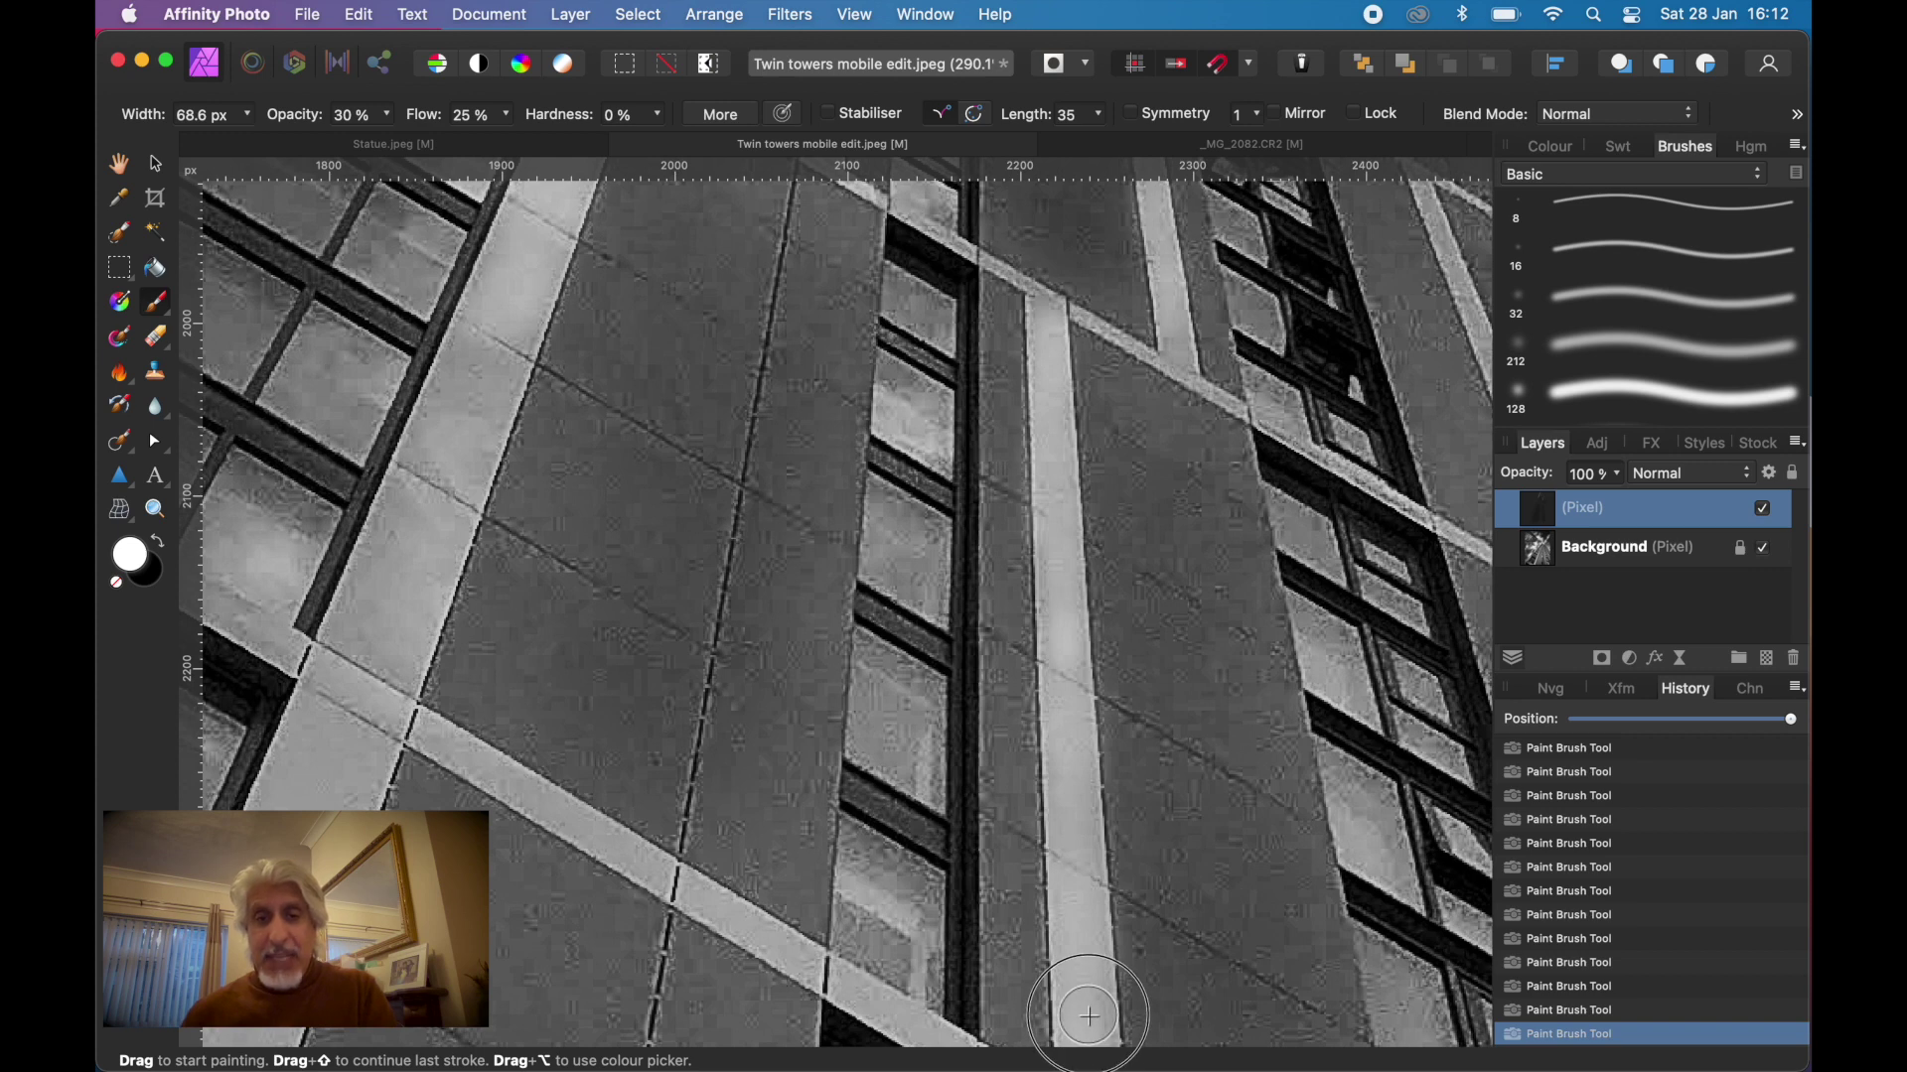
pyautogui.moveTo(885, 1014)
pyautogui.mouseDown()
pyautogui.moveTo(837, 1007)
pyautogui.moveTo(607, 848)
pyautogui.moveTo(631, 853)
pyautogui.moveTo(357, 702)
pyautogui.moveTo(390, 581)
pyautogui.moveTo(471, 438)
pyautogui.moveTo(425, 591)
pyautogui.moveTo(408, 621)
pyautogui.moveTo(449, 454)
pyautogui.moveTo(372, 593)
pyautogui.moveTo(475, 306)
pyautogui.moveTo(457, 463)
pyautogui.moveTo(523, 276)
pyautogui.mouseUp()
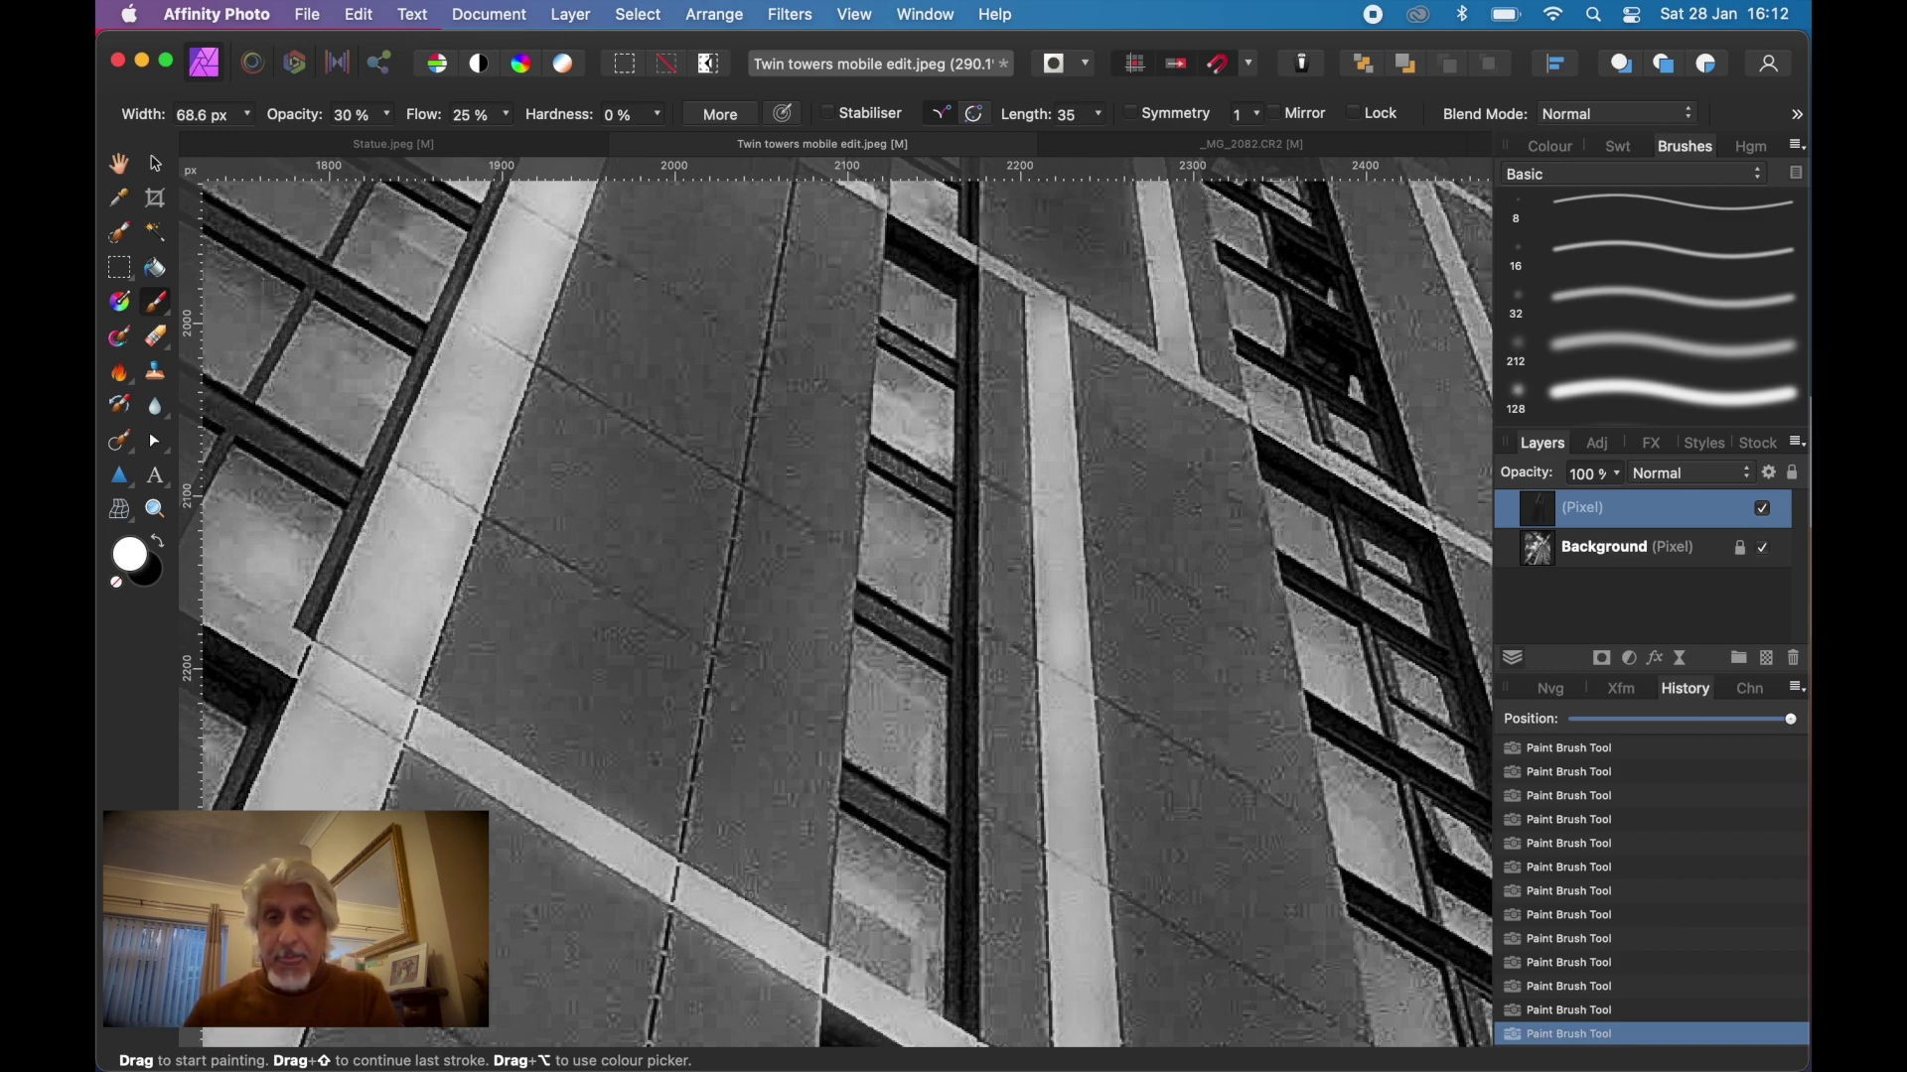
# Paint white down the light facade strips, finishing with a 72 px brush, then fit the image
pyautogui.scroll(-10, 295, 888)
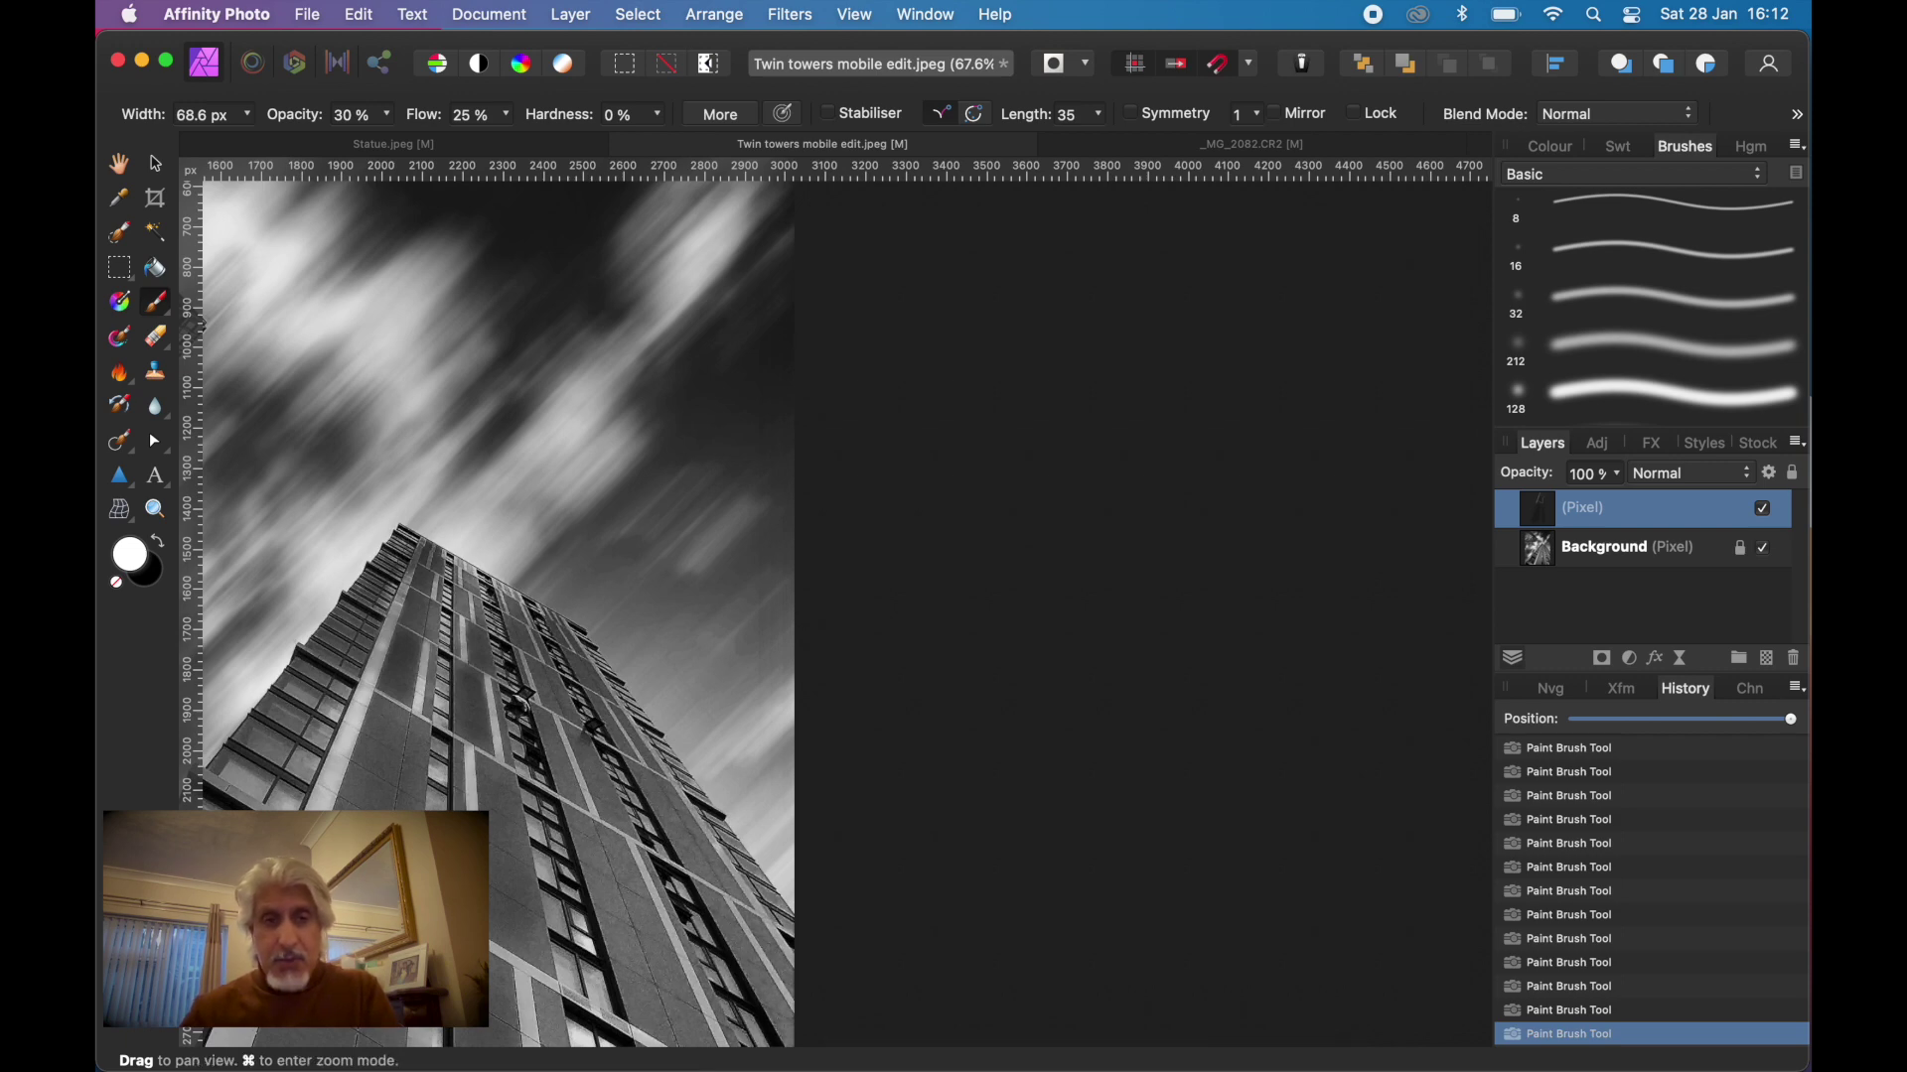
pyautogui.moveTo(295, 885)
pyautogui.mouseDown()
pyautogui.moveTo(614, 527)
pyautogui.moveTo(776, 206)
pyautogui.mouseUp()
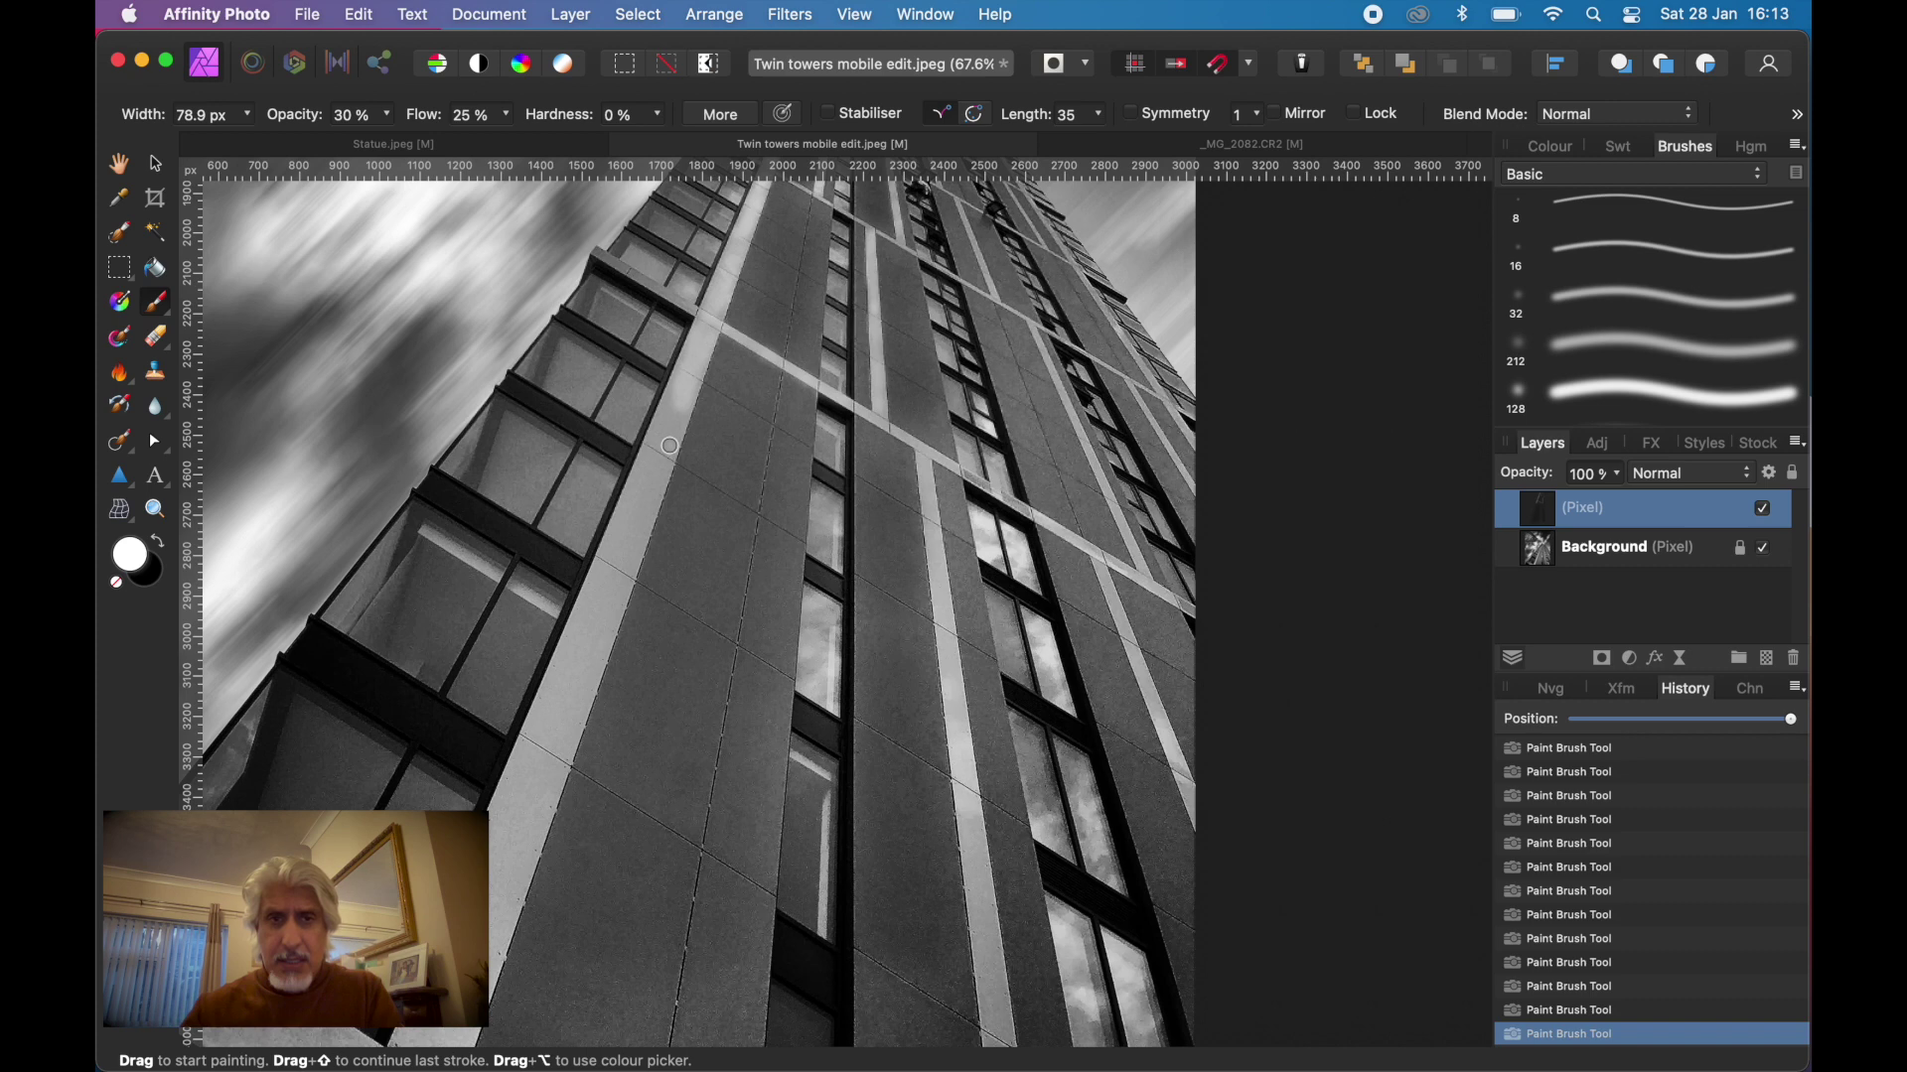
pyautogui.moveTo(675, 404)
pyautogui.mouseDown()
pyautogui.moveTo(647, 508)
pyautogui.moveTo(610, 536)
pyautogui.moveTo(606, 589)
pyautogui.mouseUp()
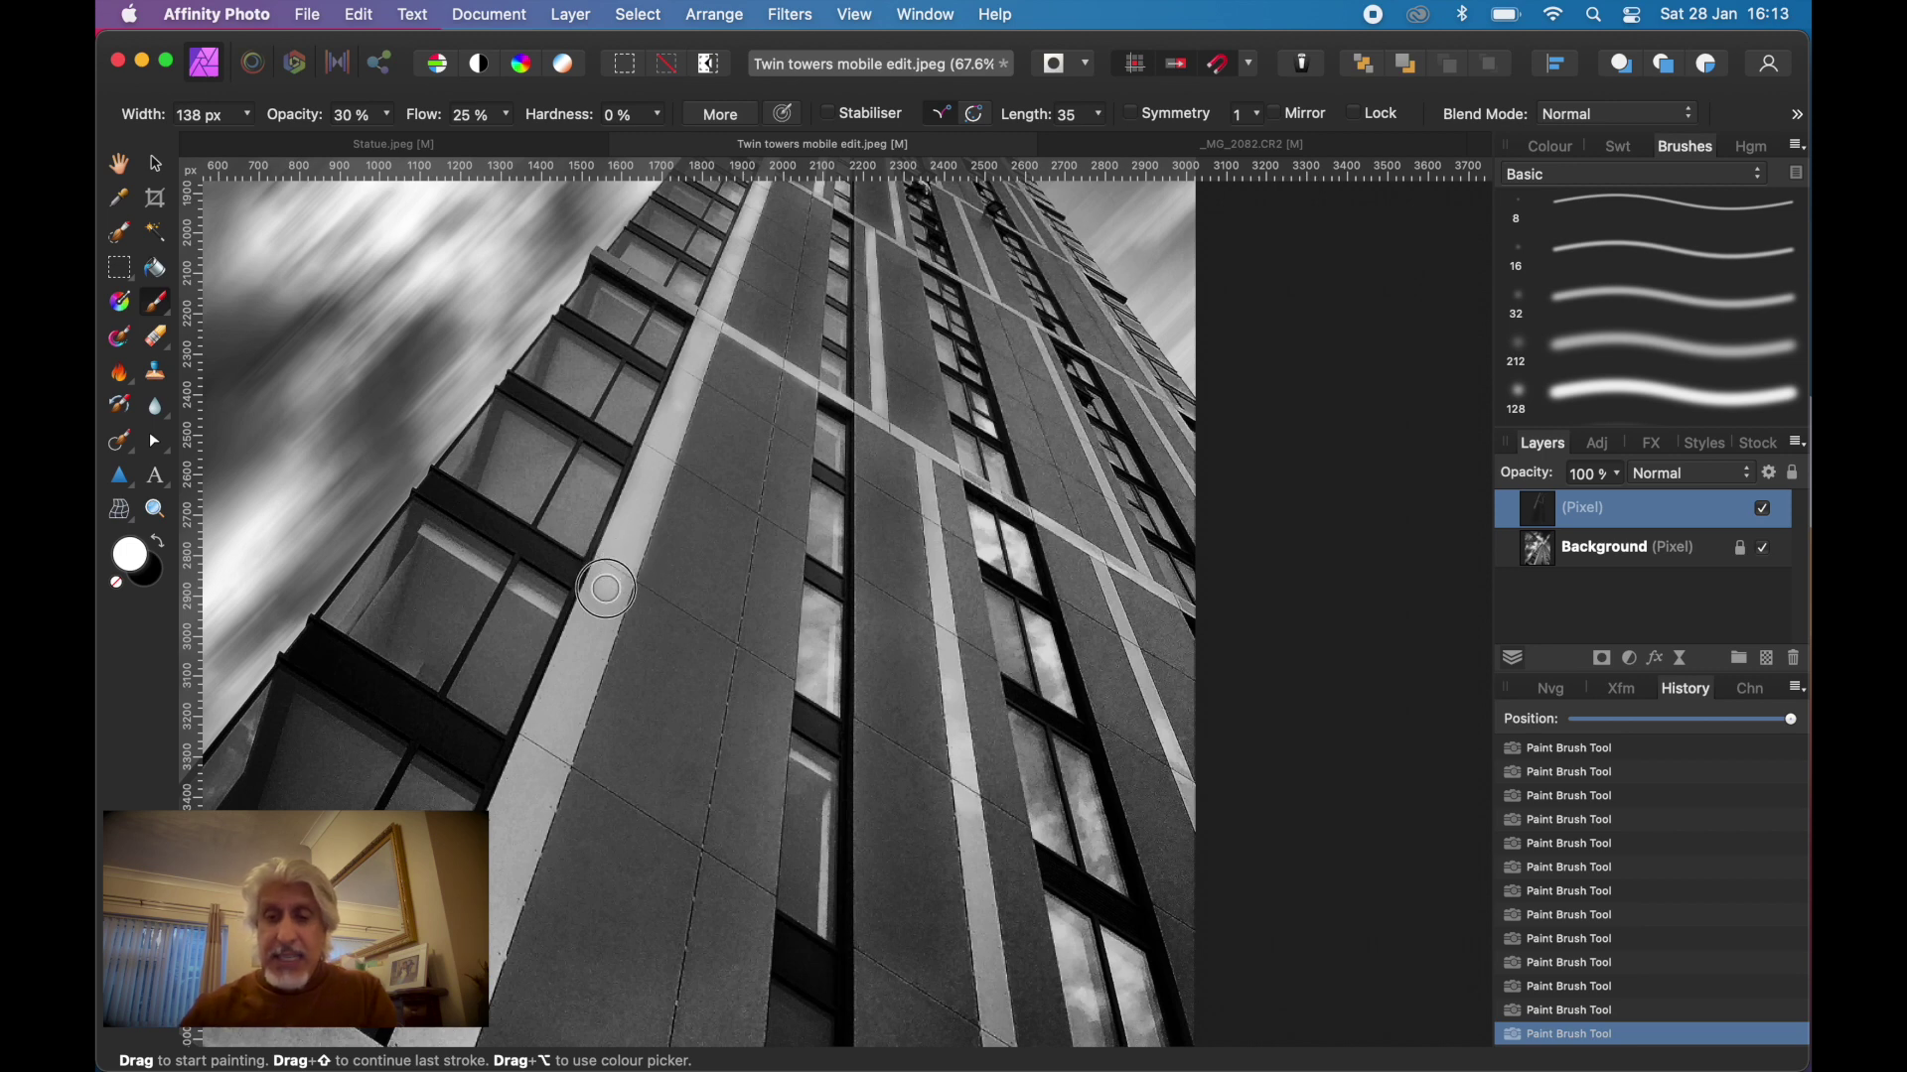
pyautogui.press(']')
pyautogui.press(']')
pyautogui.press(']')
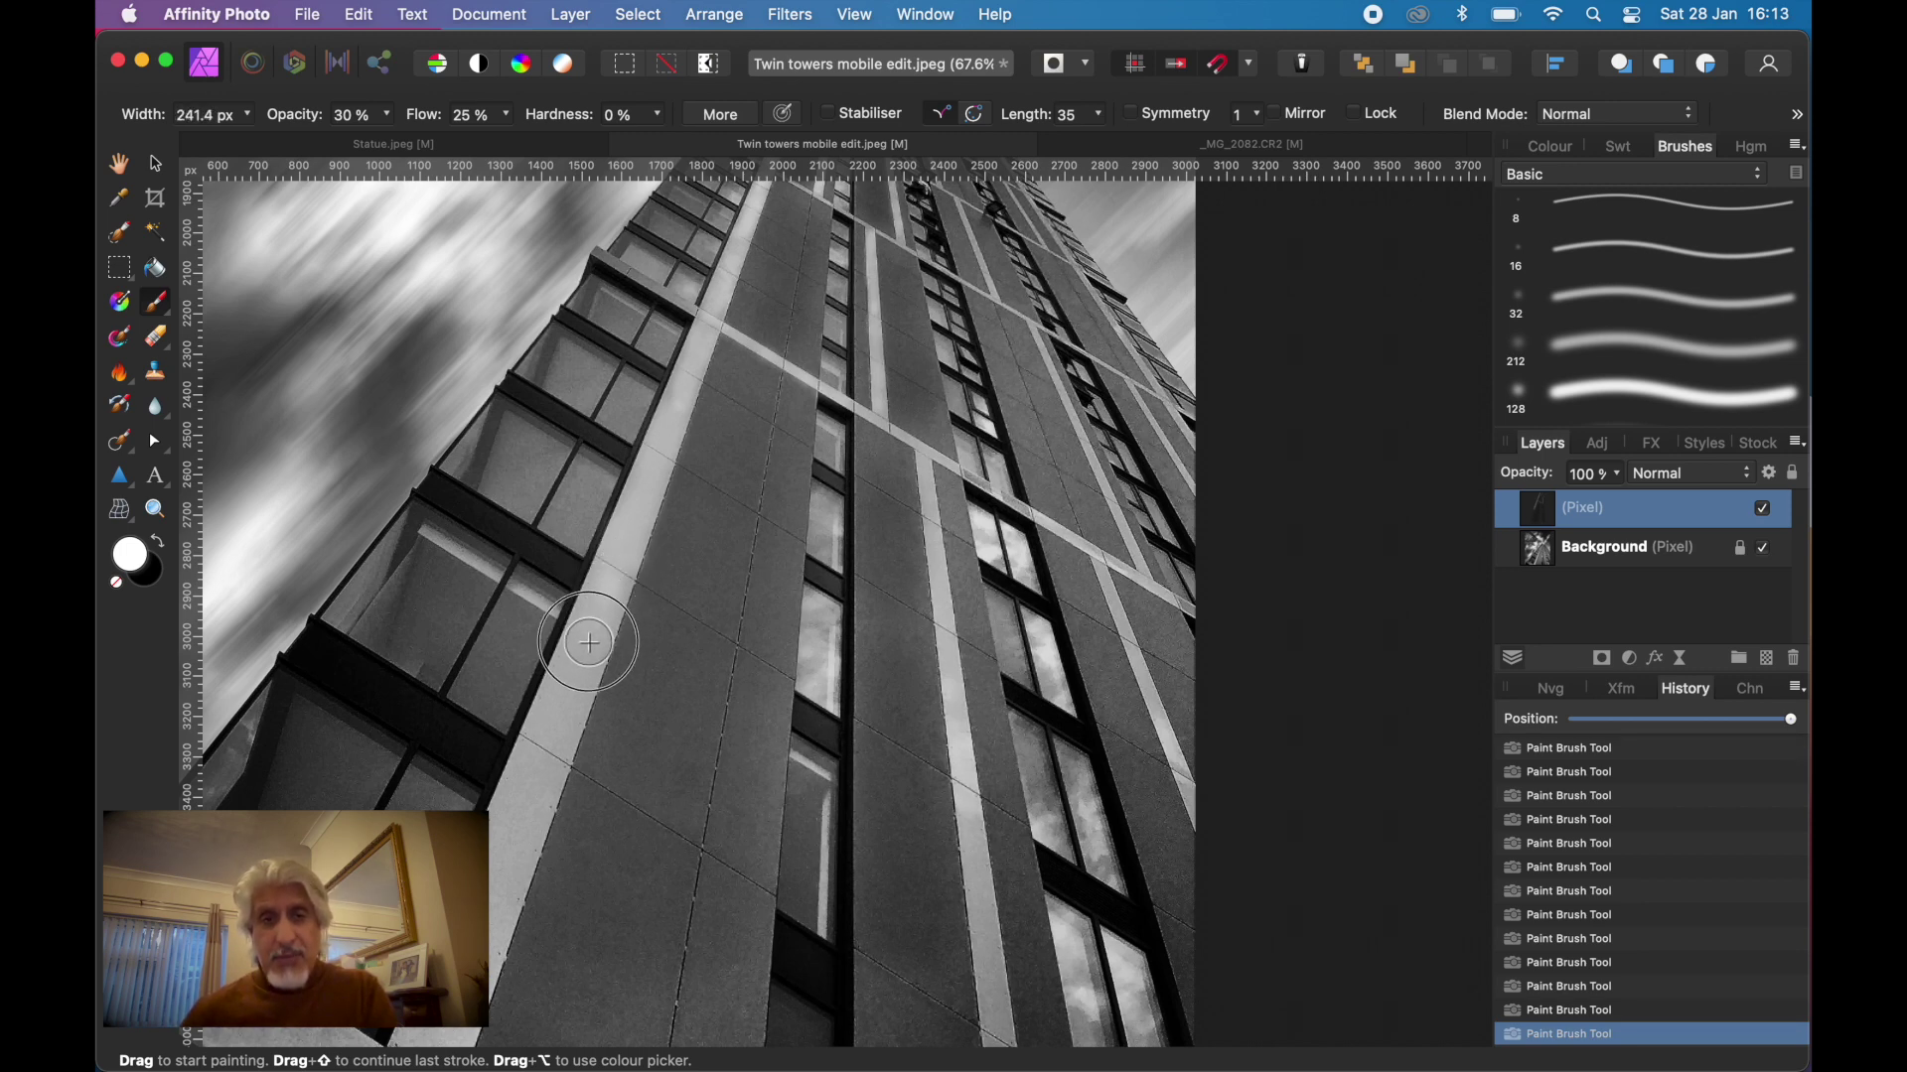
pyautogui.moveTo(571, 676)
pyautogui.mouseDown()
pyautogui.moveTo(545, 694)
pyautogui.moveTo(488, 936)
pyautogui.mouseUp()
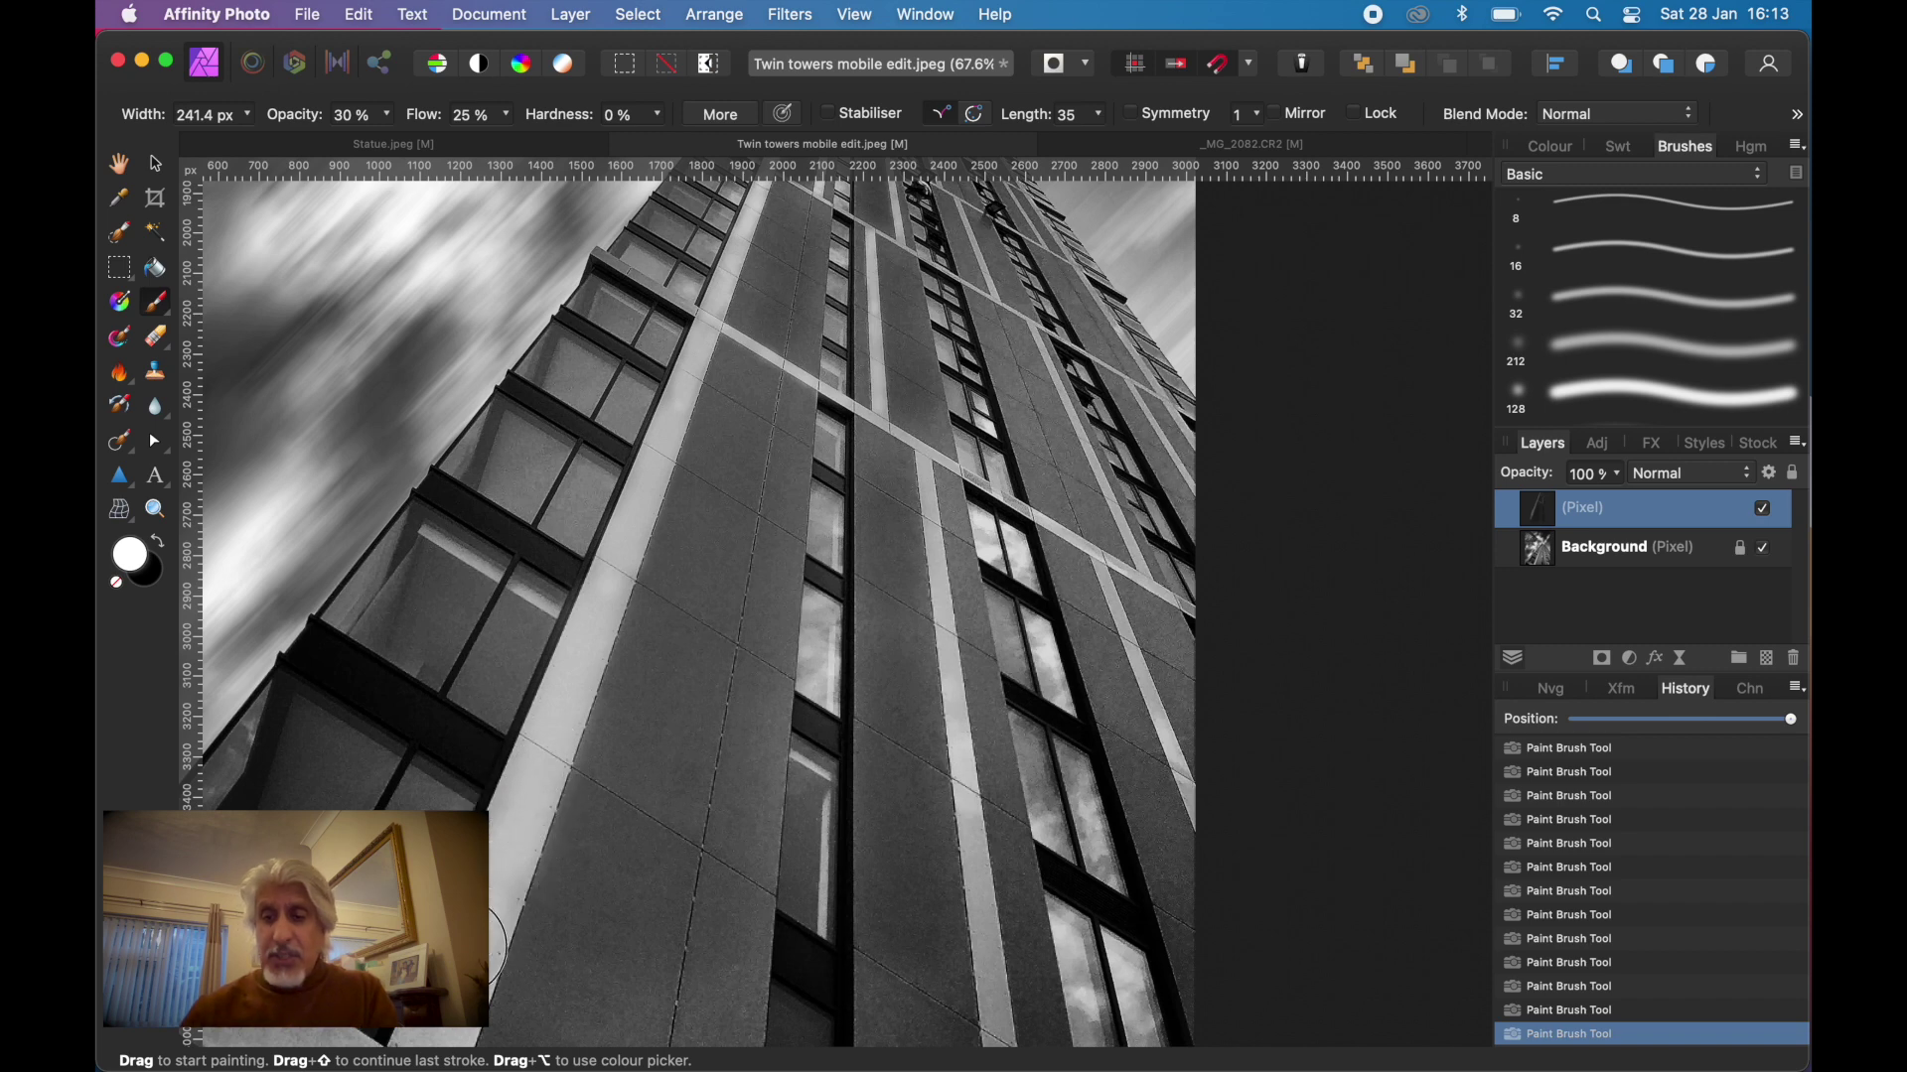
pyautogui.press(']')
pyautogui.press(']')
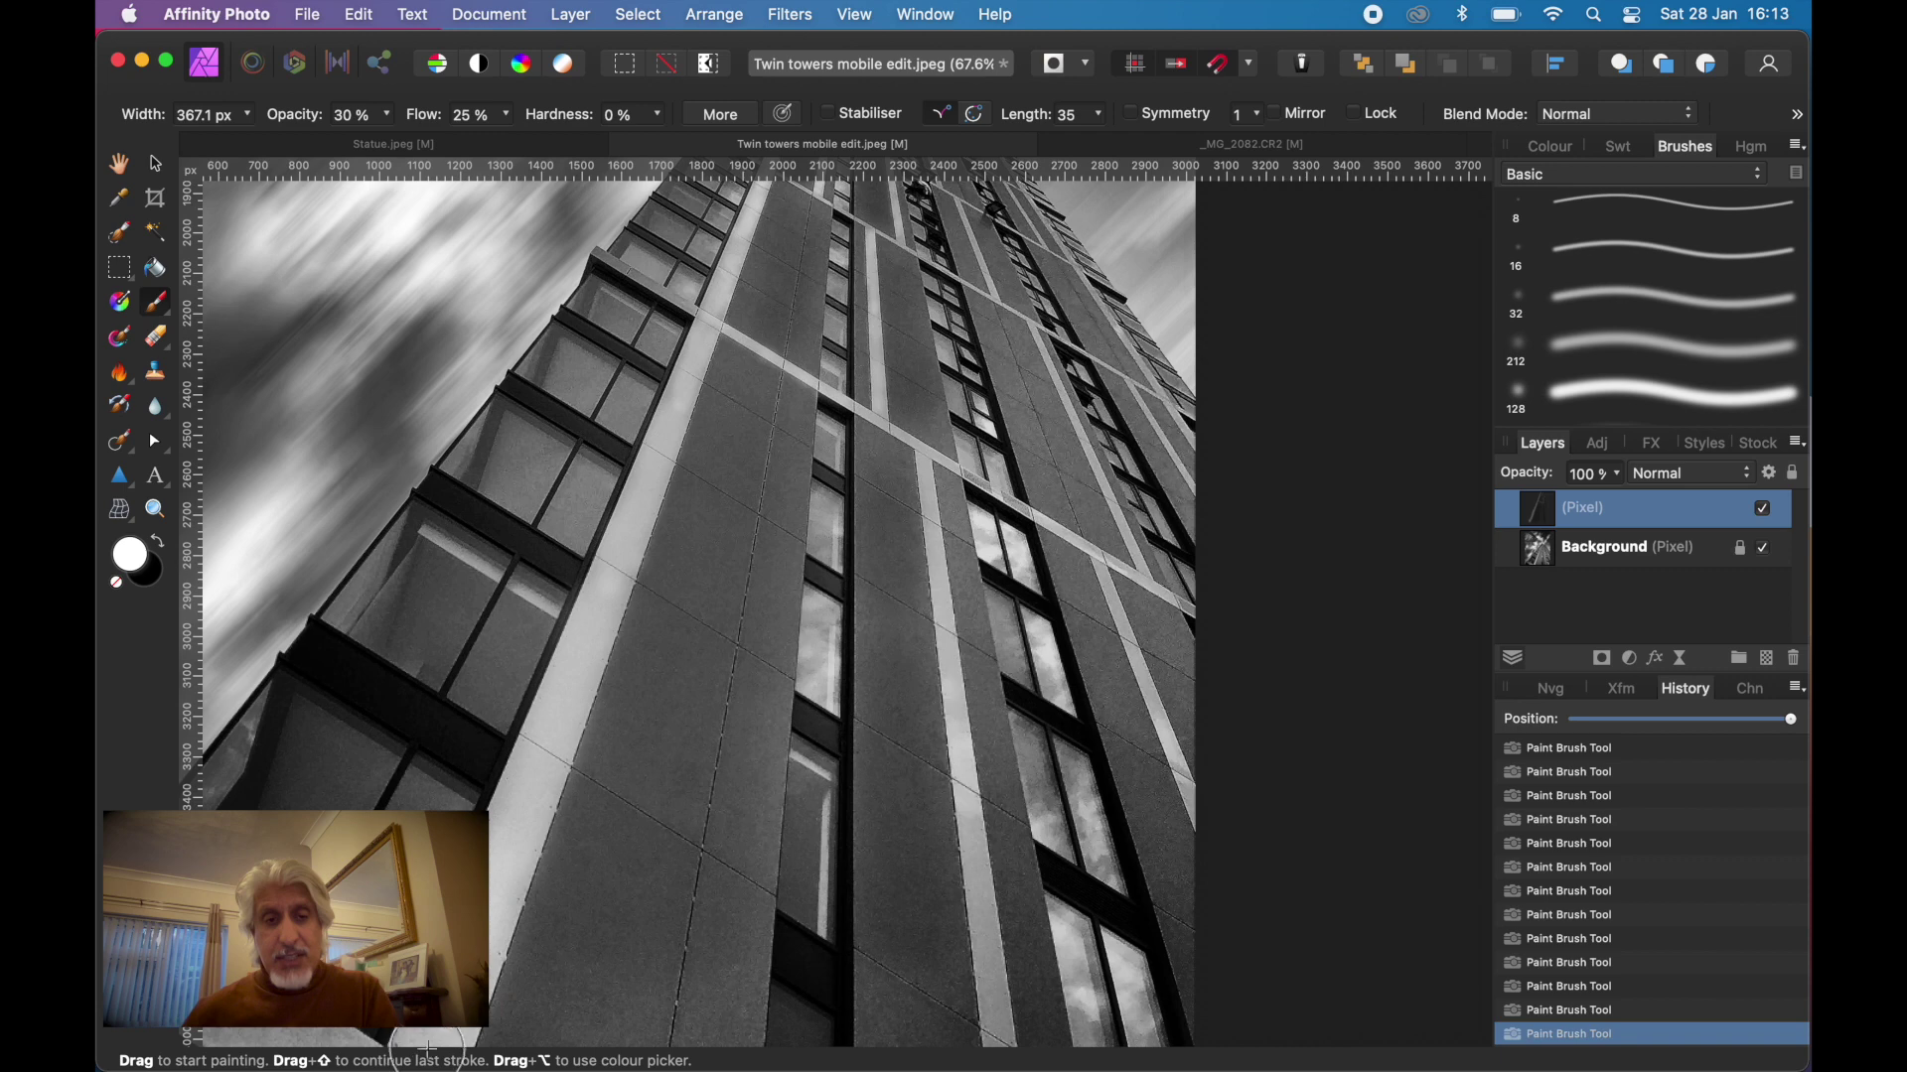
pyautogui.hscroll(-3, 429, 1043)
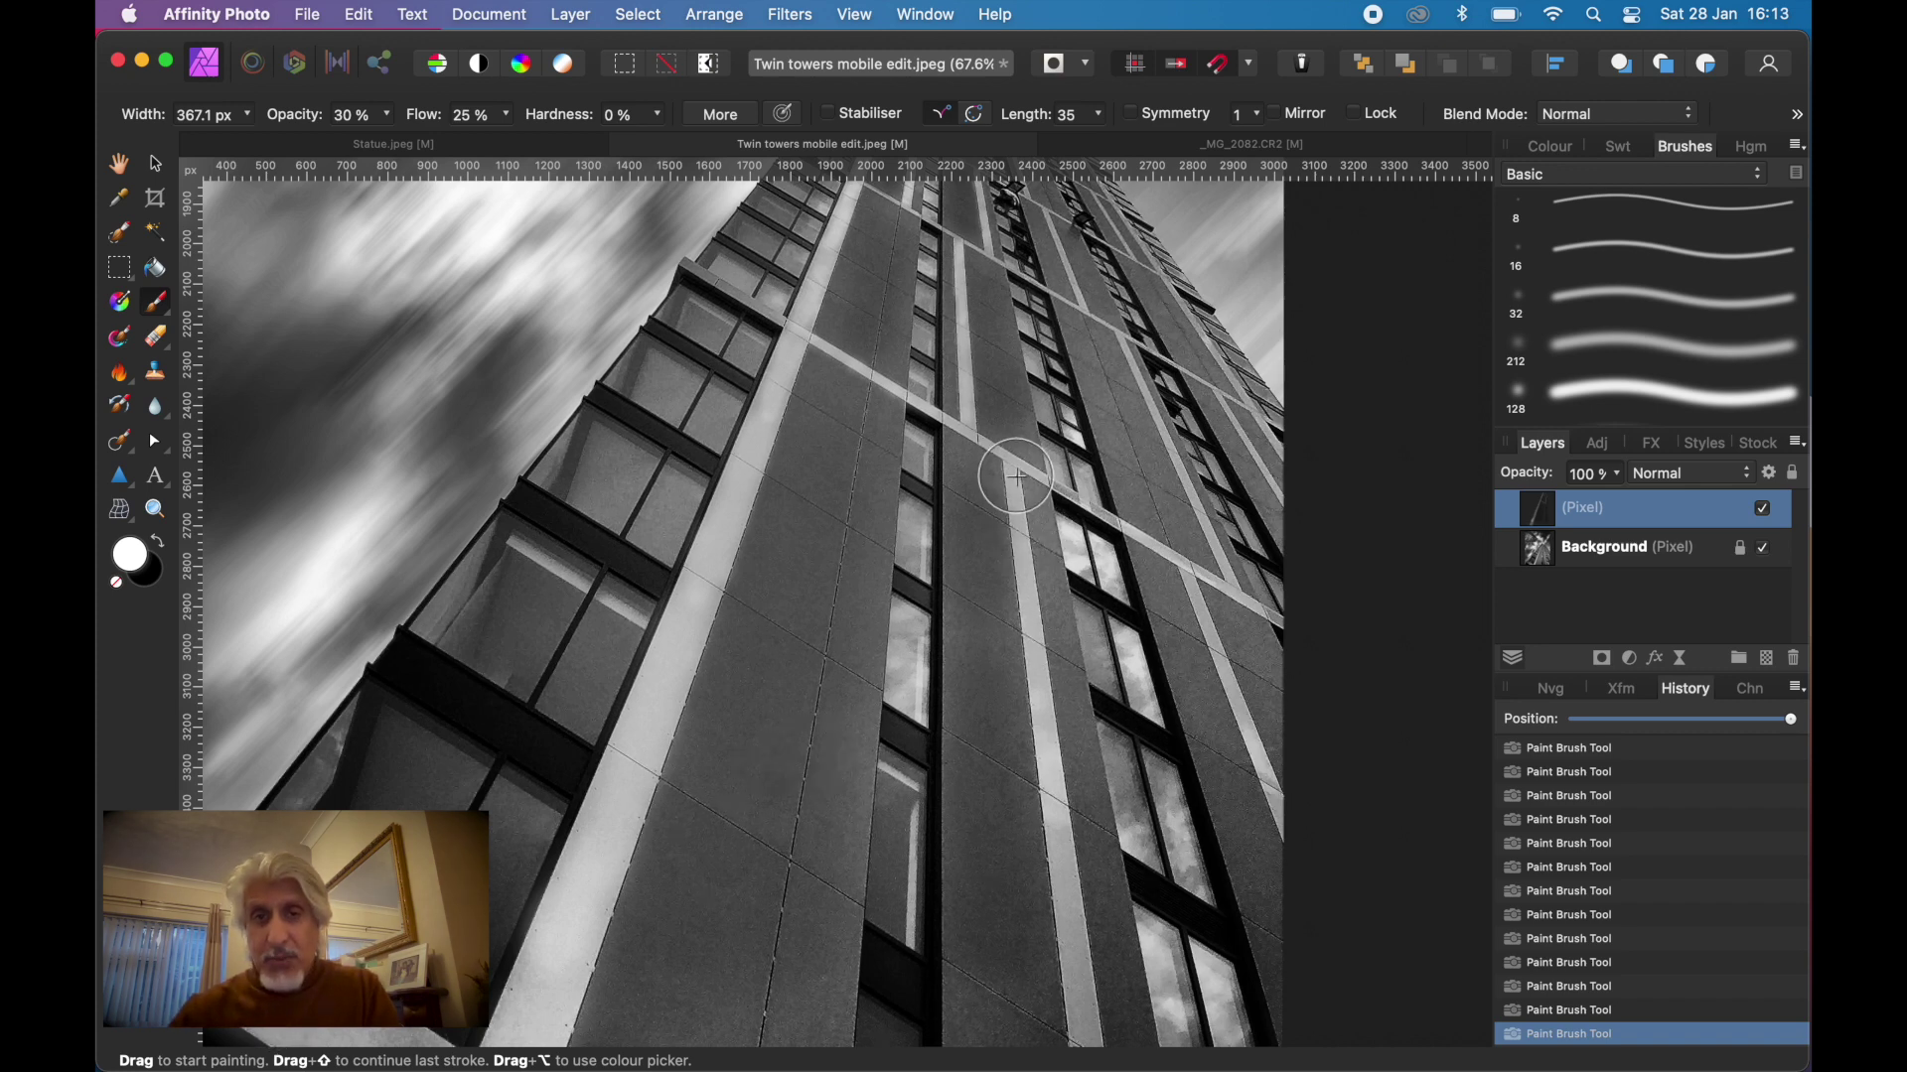
pyautogui.press('[')
pyautogui.press('[')
pyautogui.press('[')
pyautogui.press('[')
pyautogui.press('[')
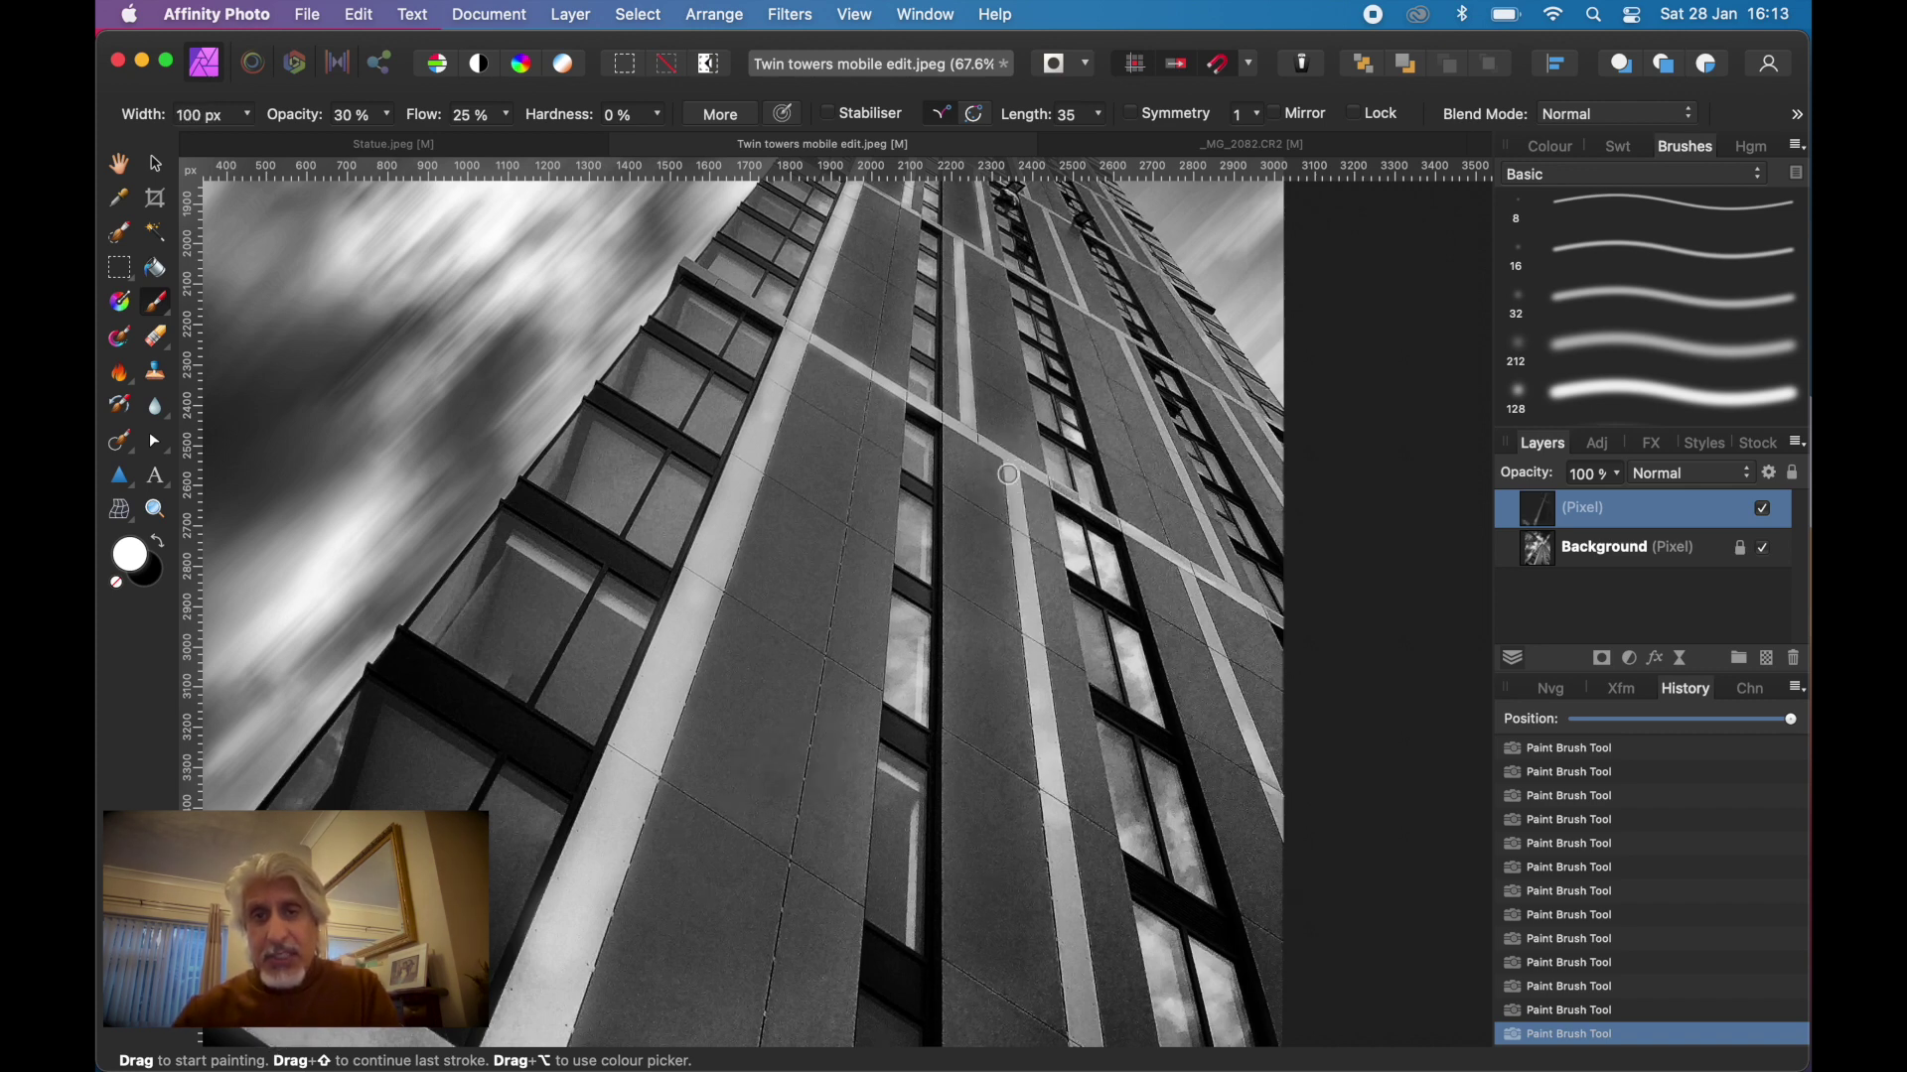
pyautogui.press('[')
pyautogui.press('[')
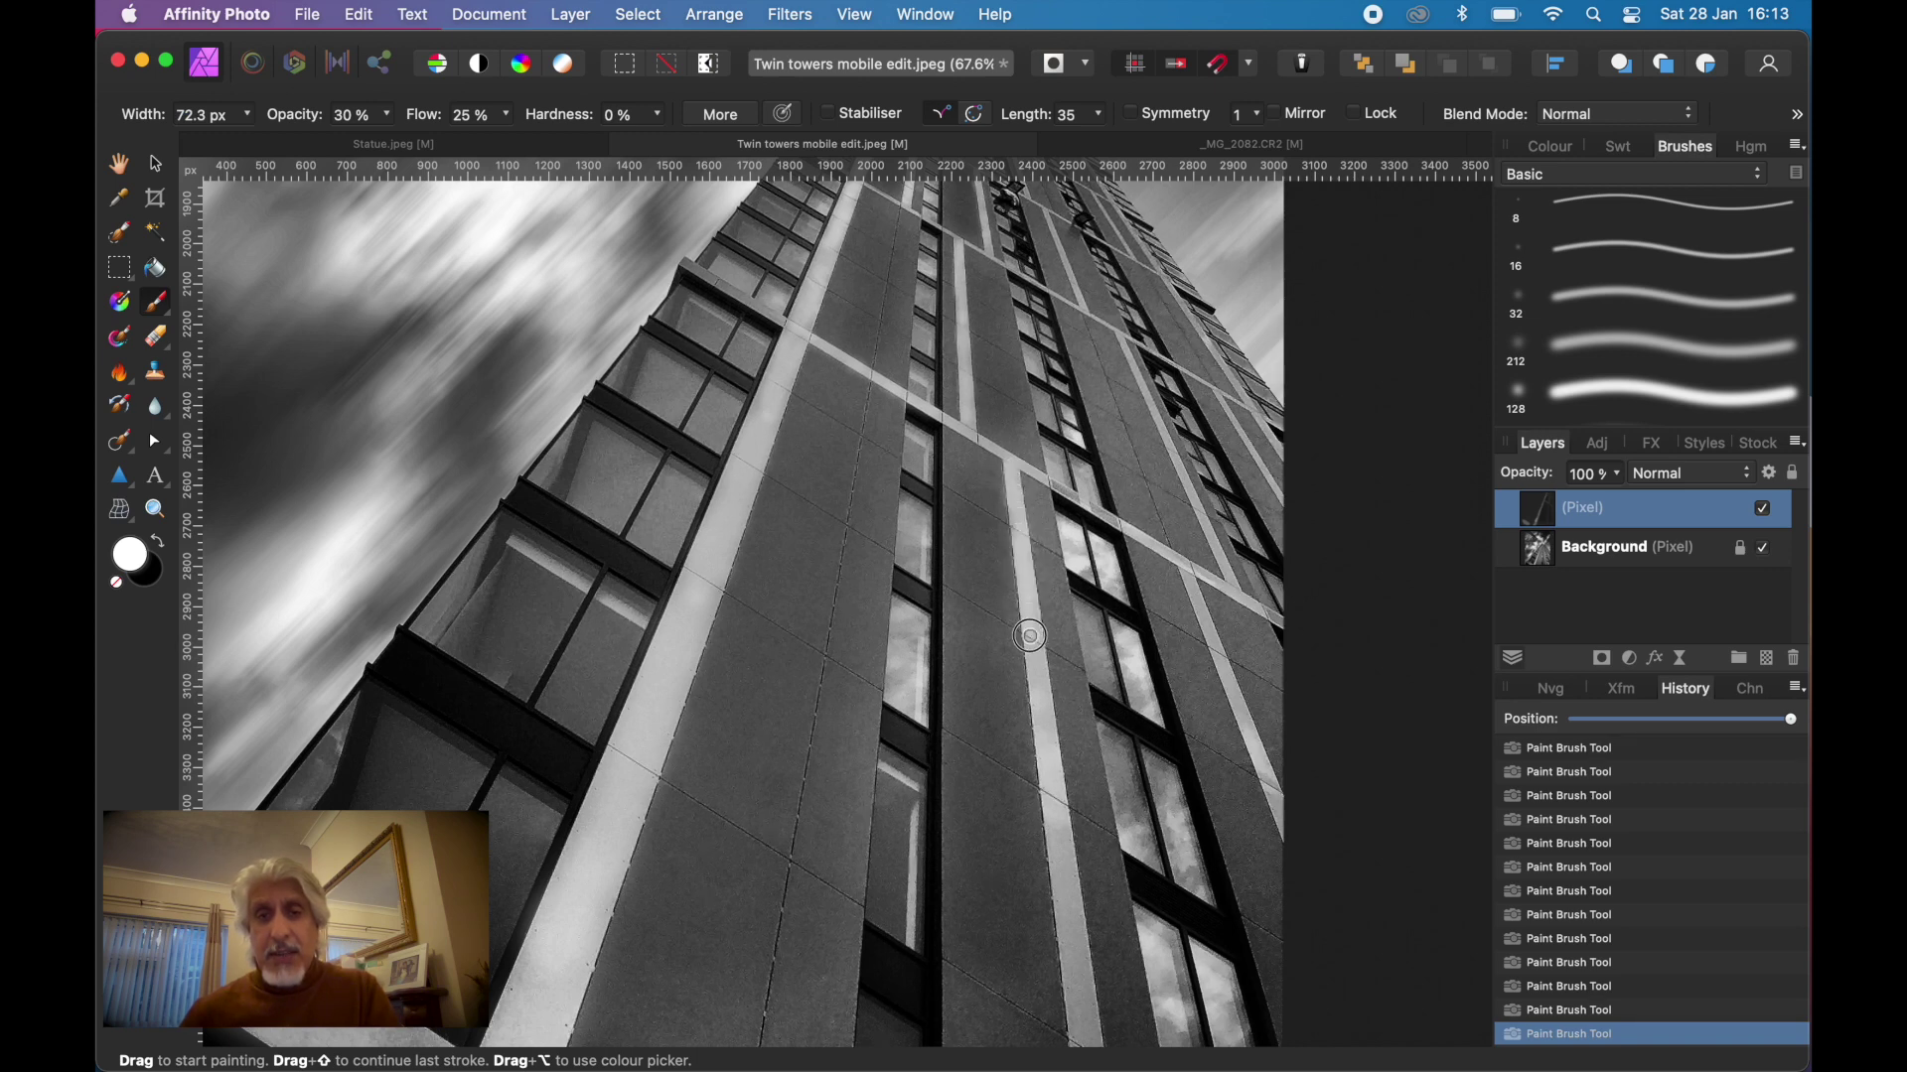
pyautogui.moveTo(1036, 637); pyautogui.dragTo(1087, 1045)
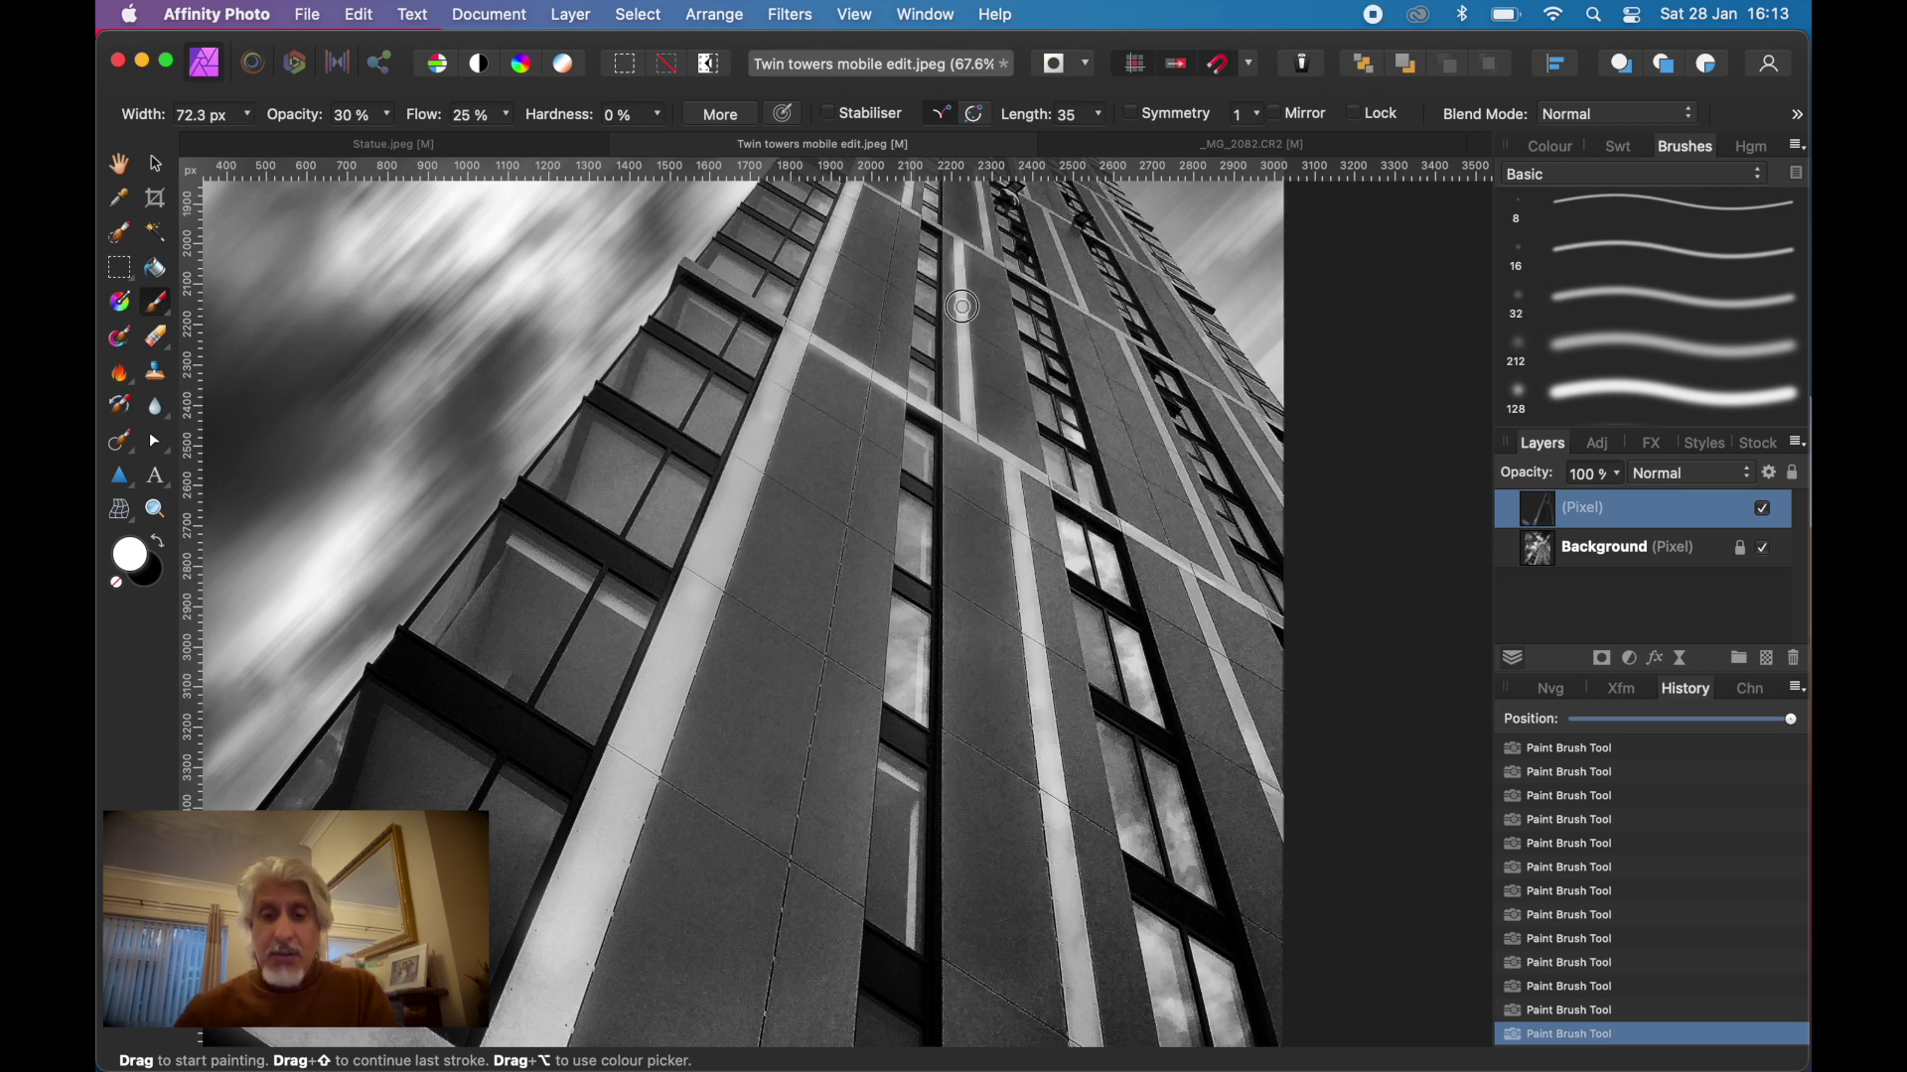
pyautogui.press('super+0')
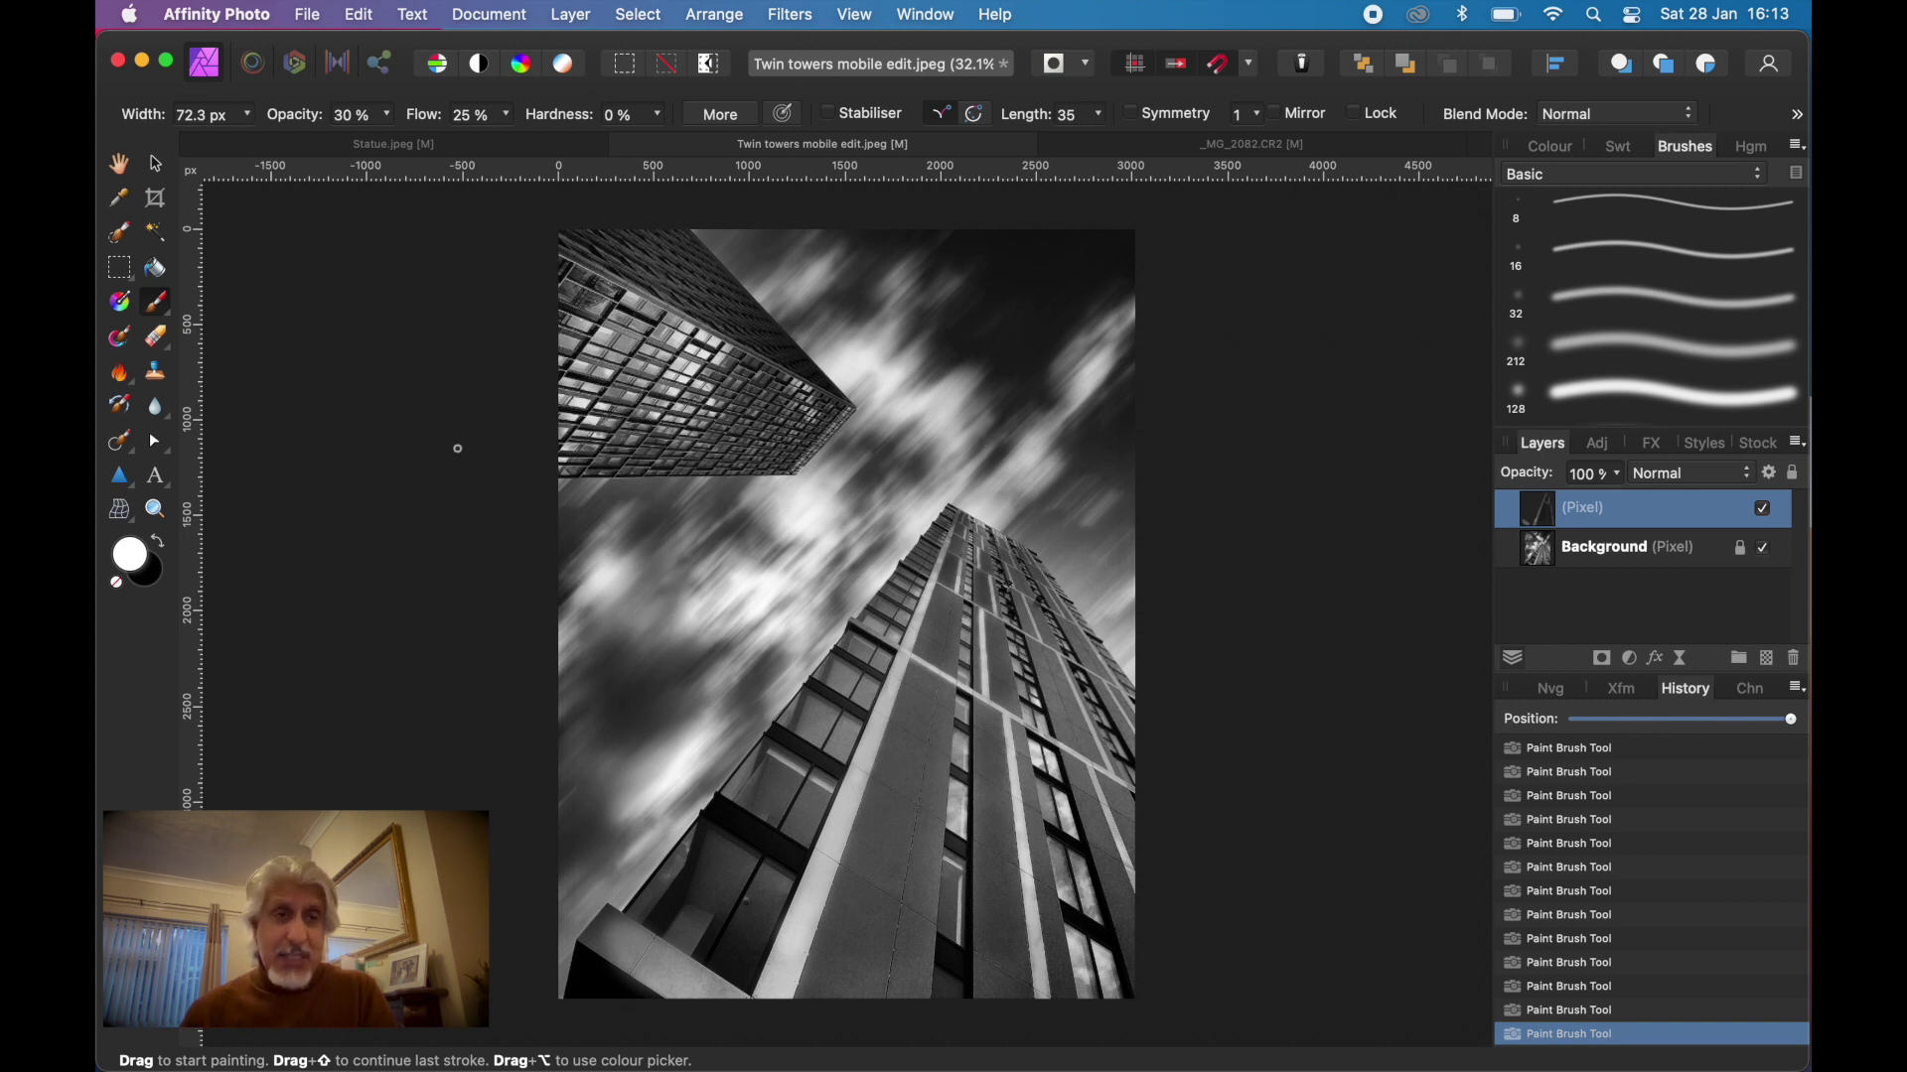
# With a 445 px brush, darken the top and left sky in black, then brighten the top-right sky in white
pyautogui.click(155, 544)
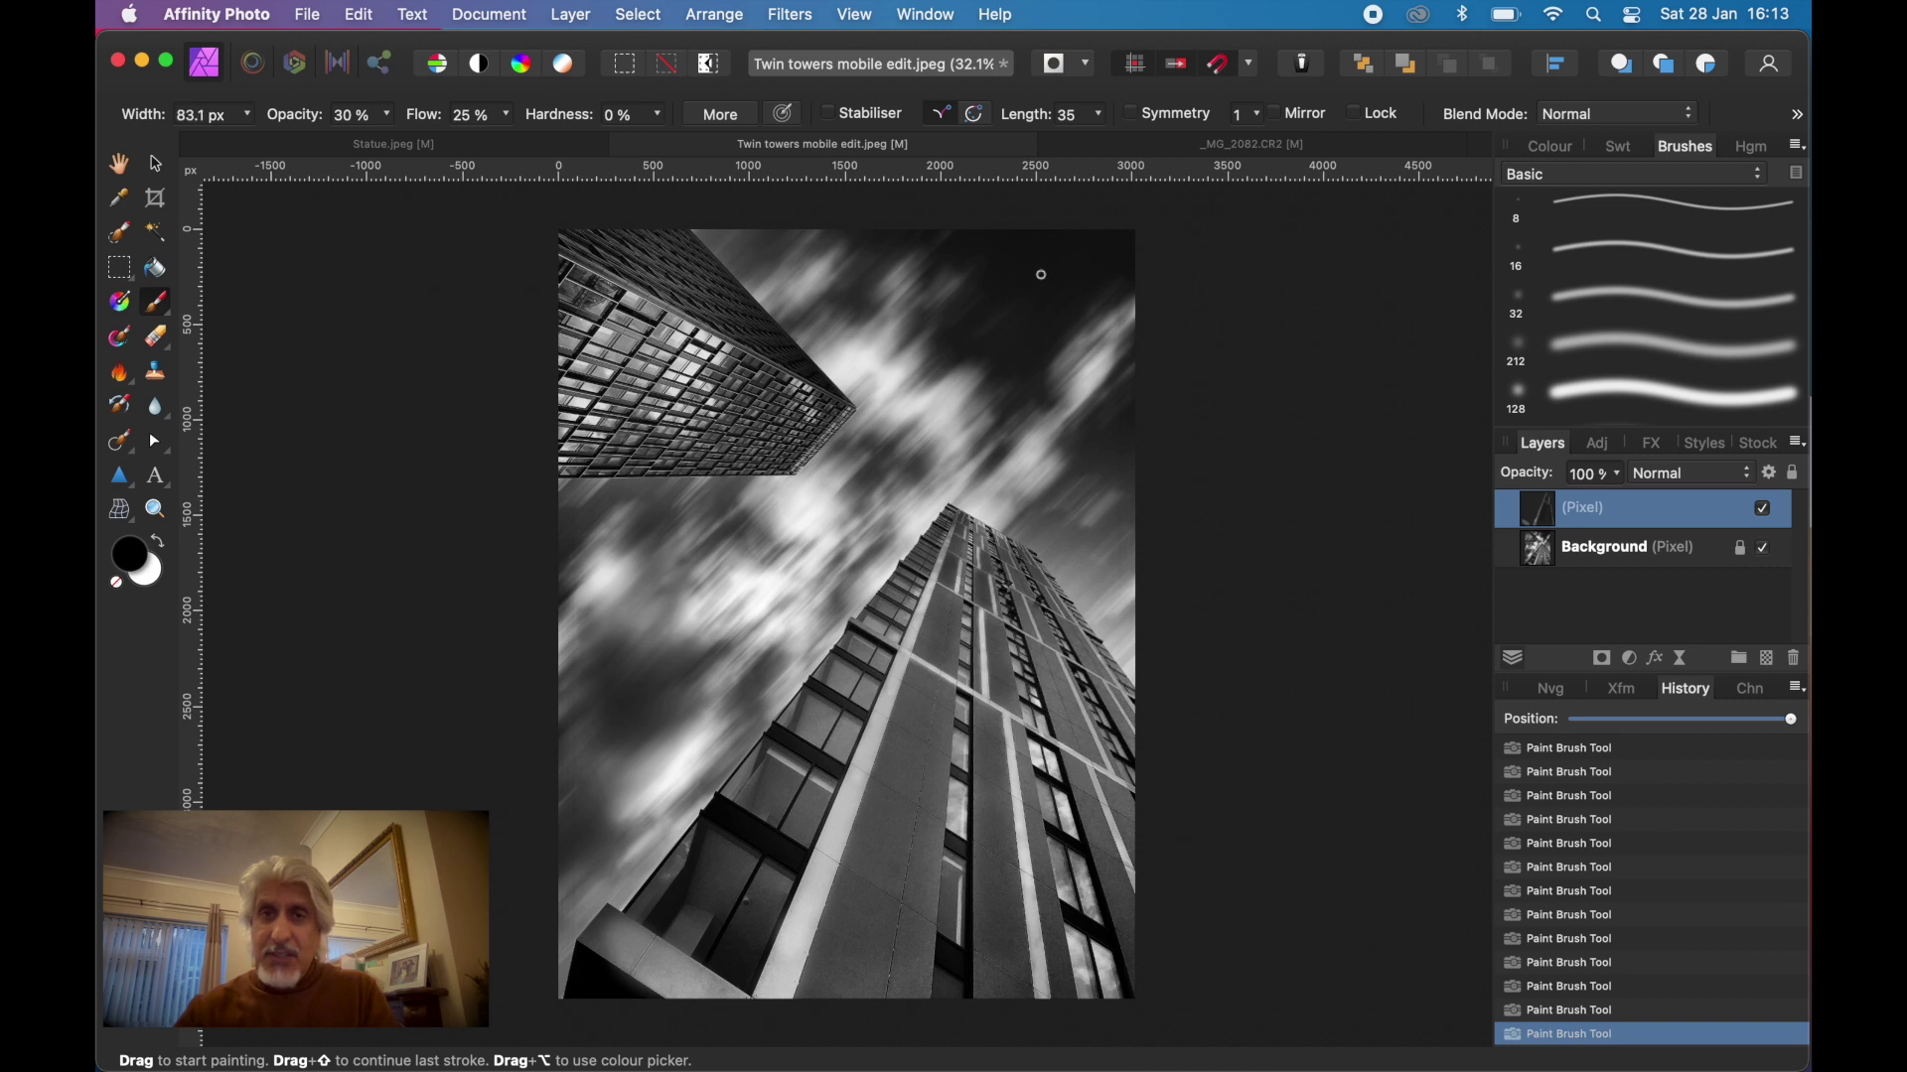
pyautogui.press(']')
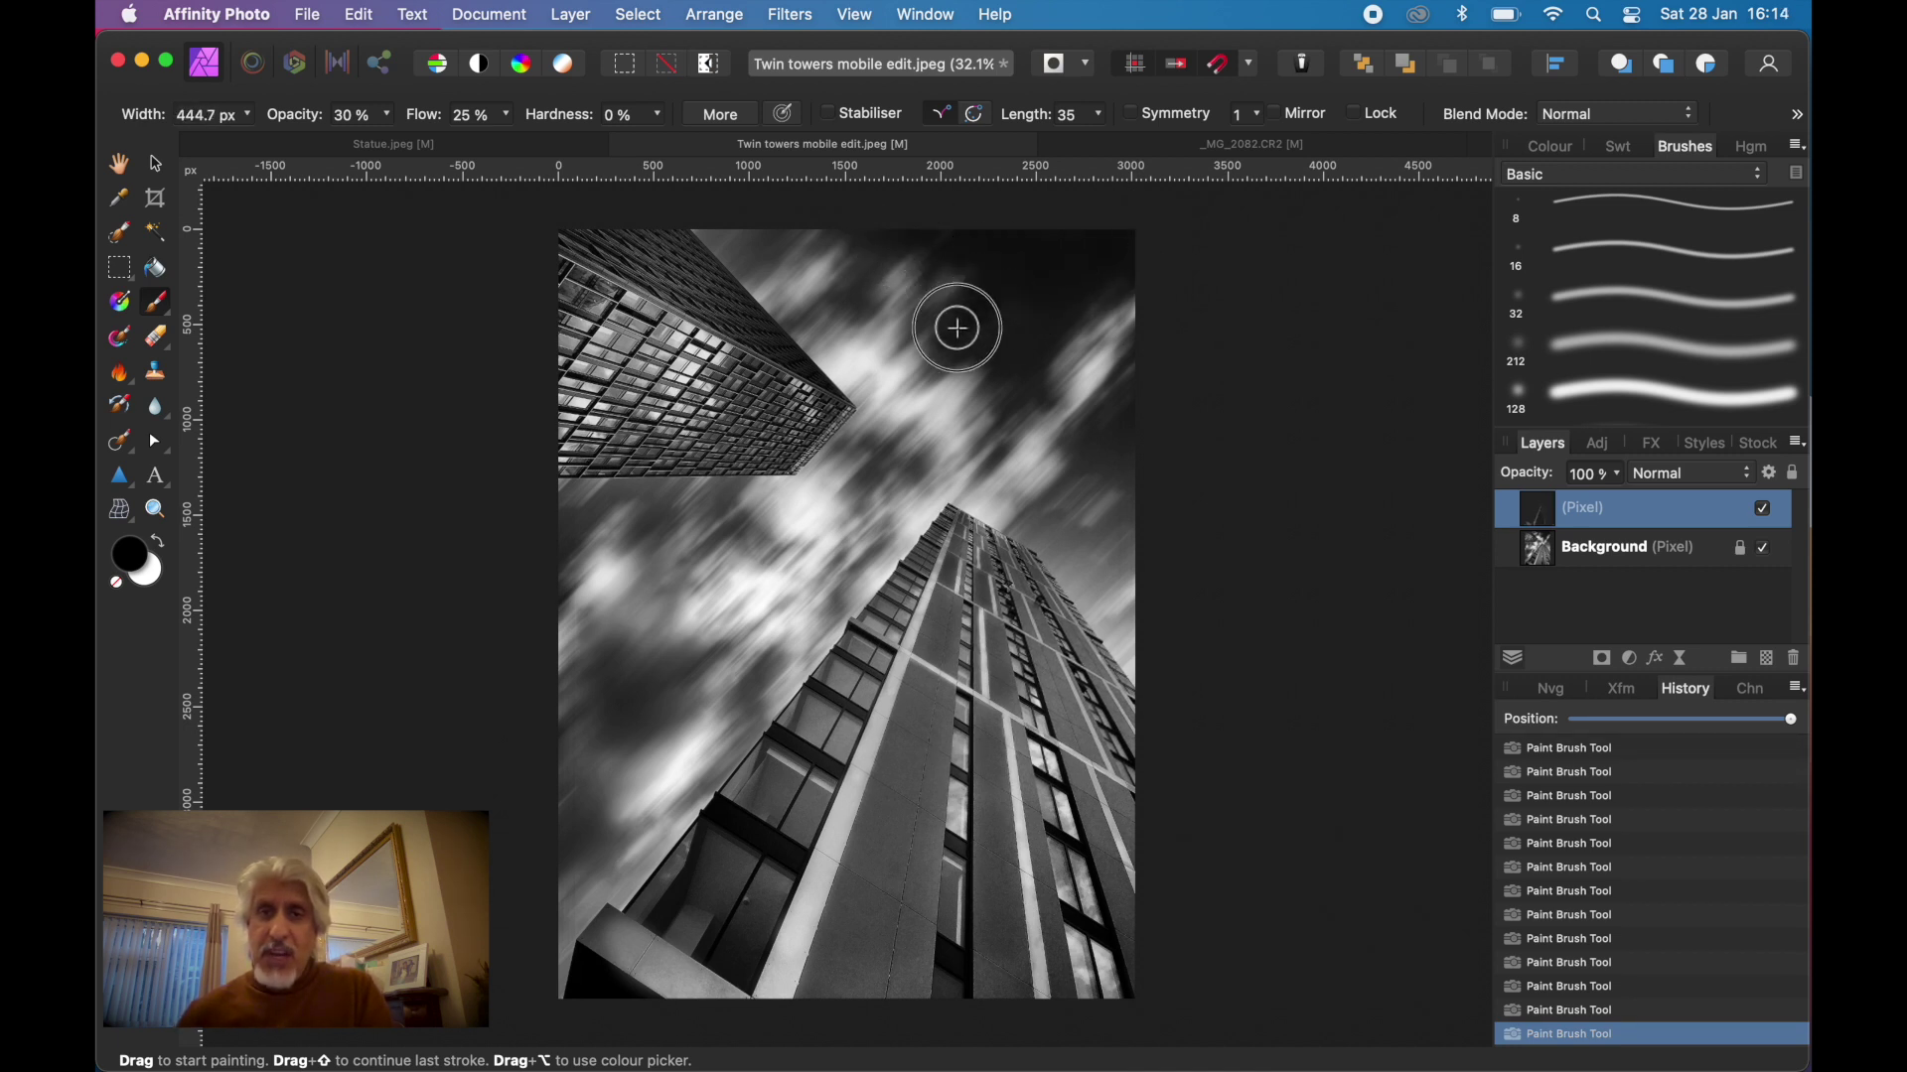
pyautogui.moveTo(958, 328)
pyautogui.mouseDown()
pyautogui.moveTo(1018, 340)
pyautogui.moveTo(1029, 432)
pyautogui.mouseUp()
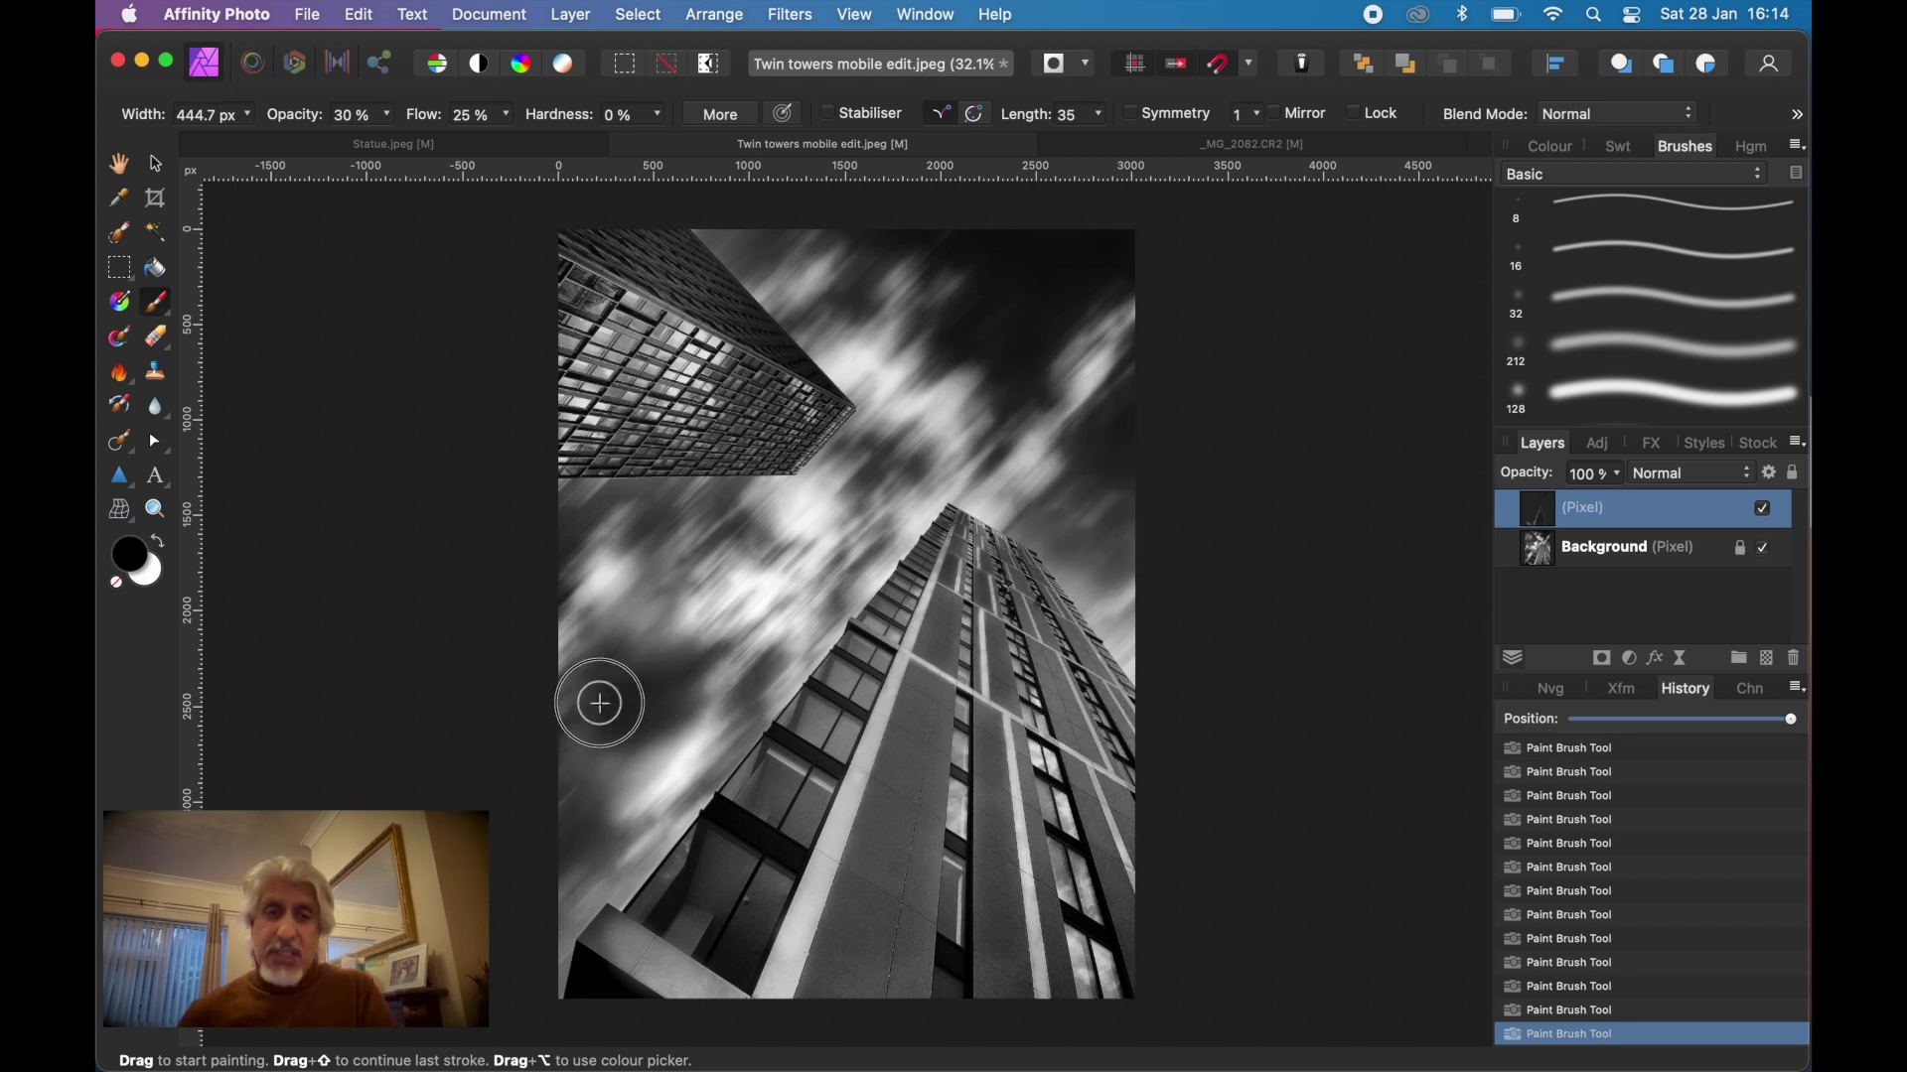
pyautogui.moveTo(600, 704)
pyautogui.mouseDown()
pyautogui.moveTo(599, 672)
pyautogui.moveTo(597, 827)
pyautogui.mouseUp()
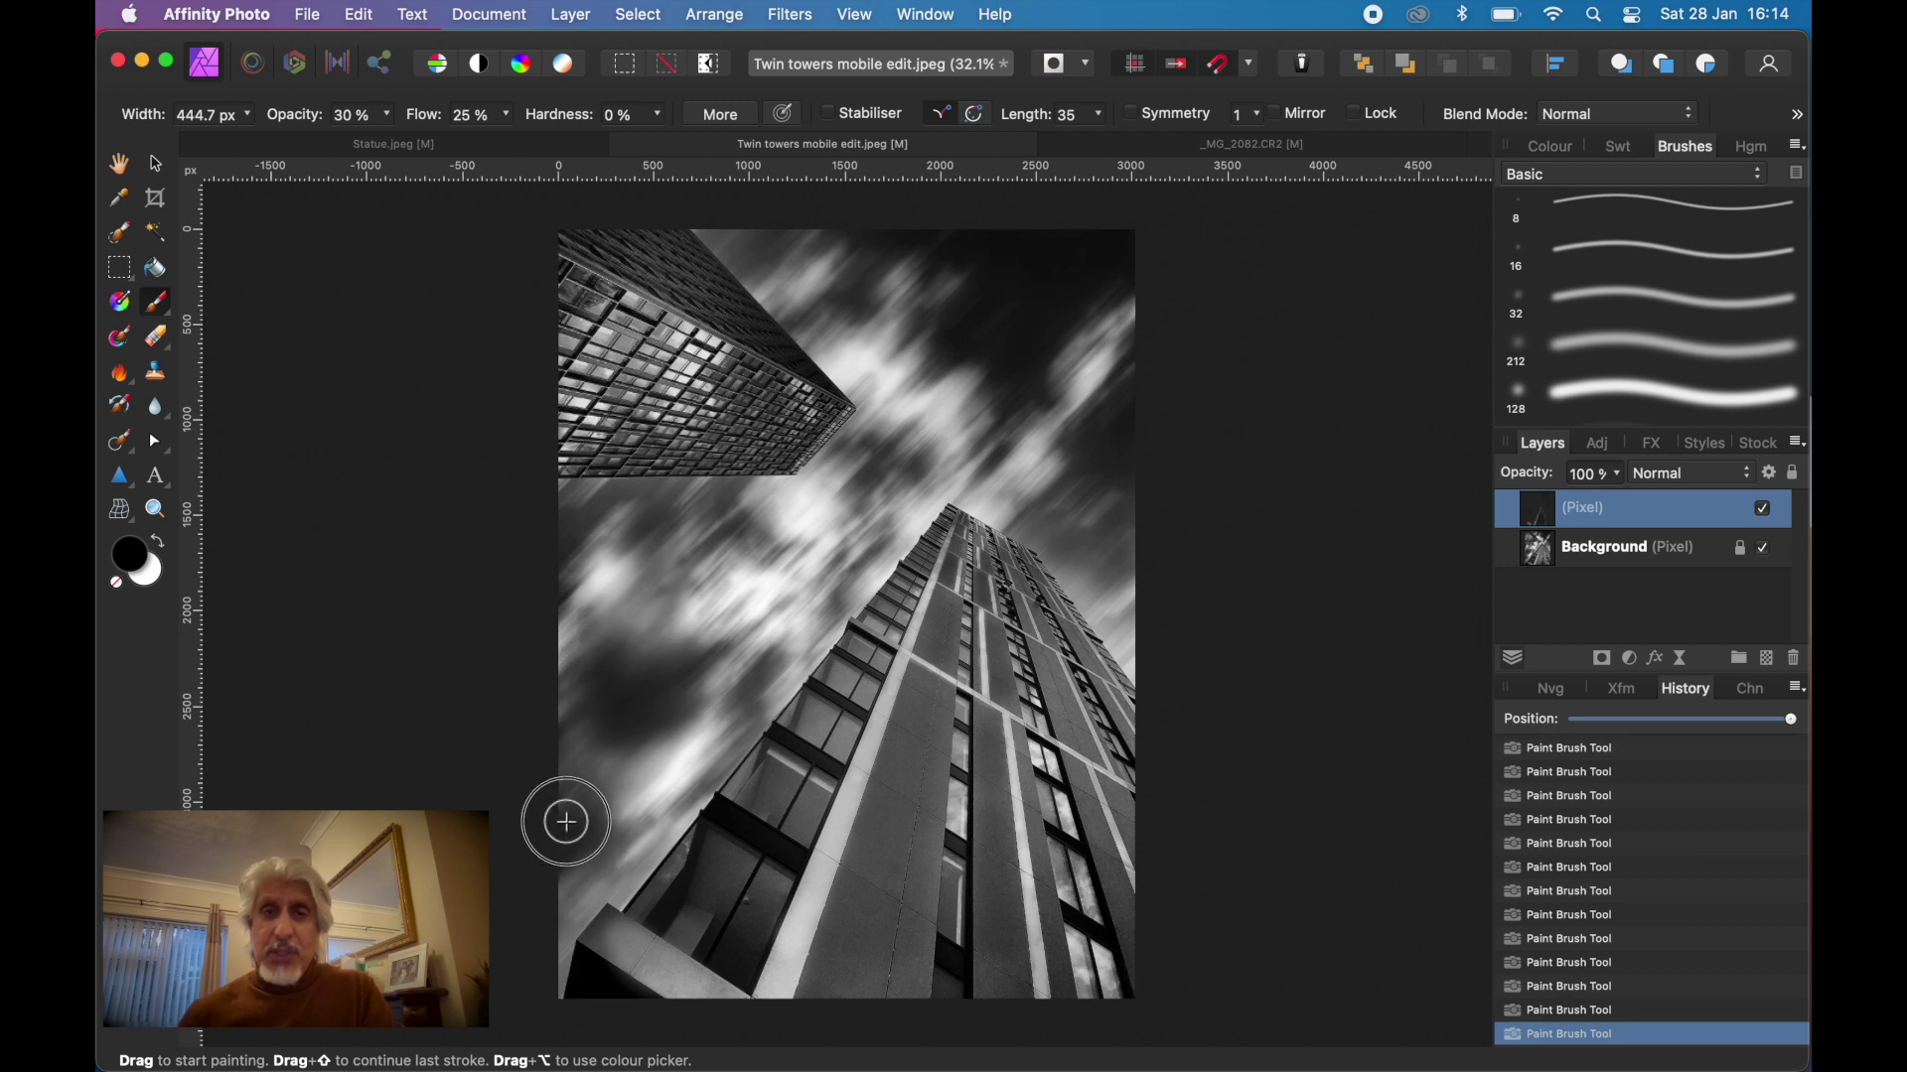
pyautogui.click(158, 536)
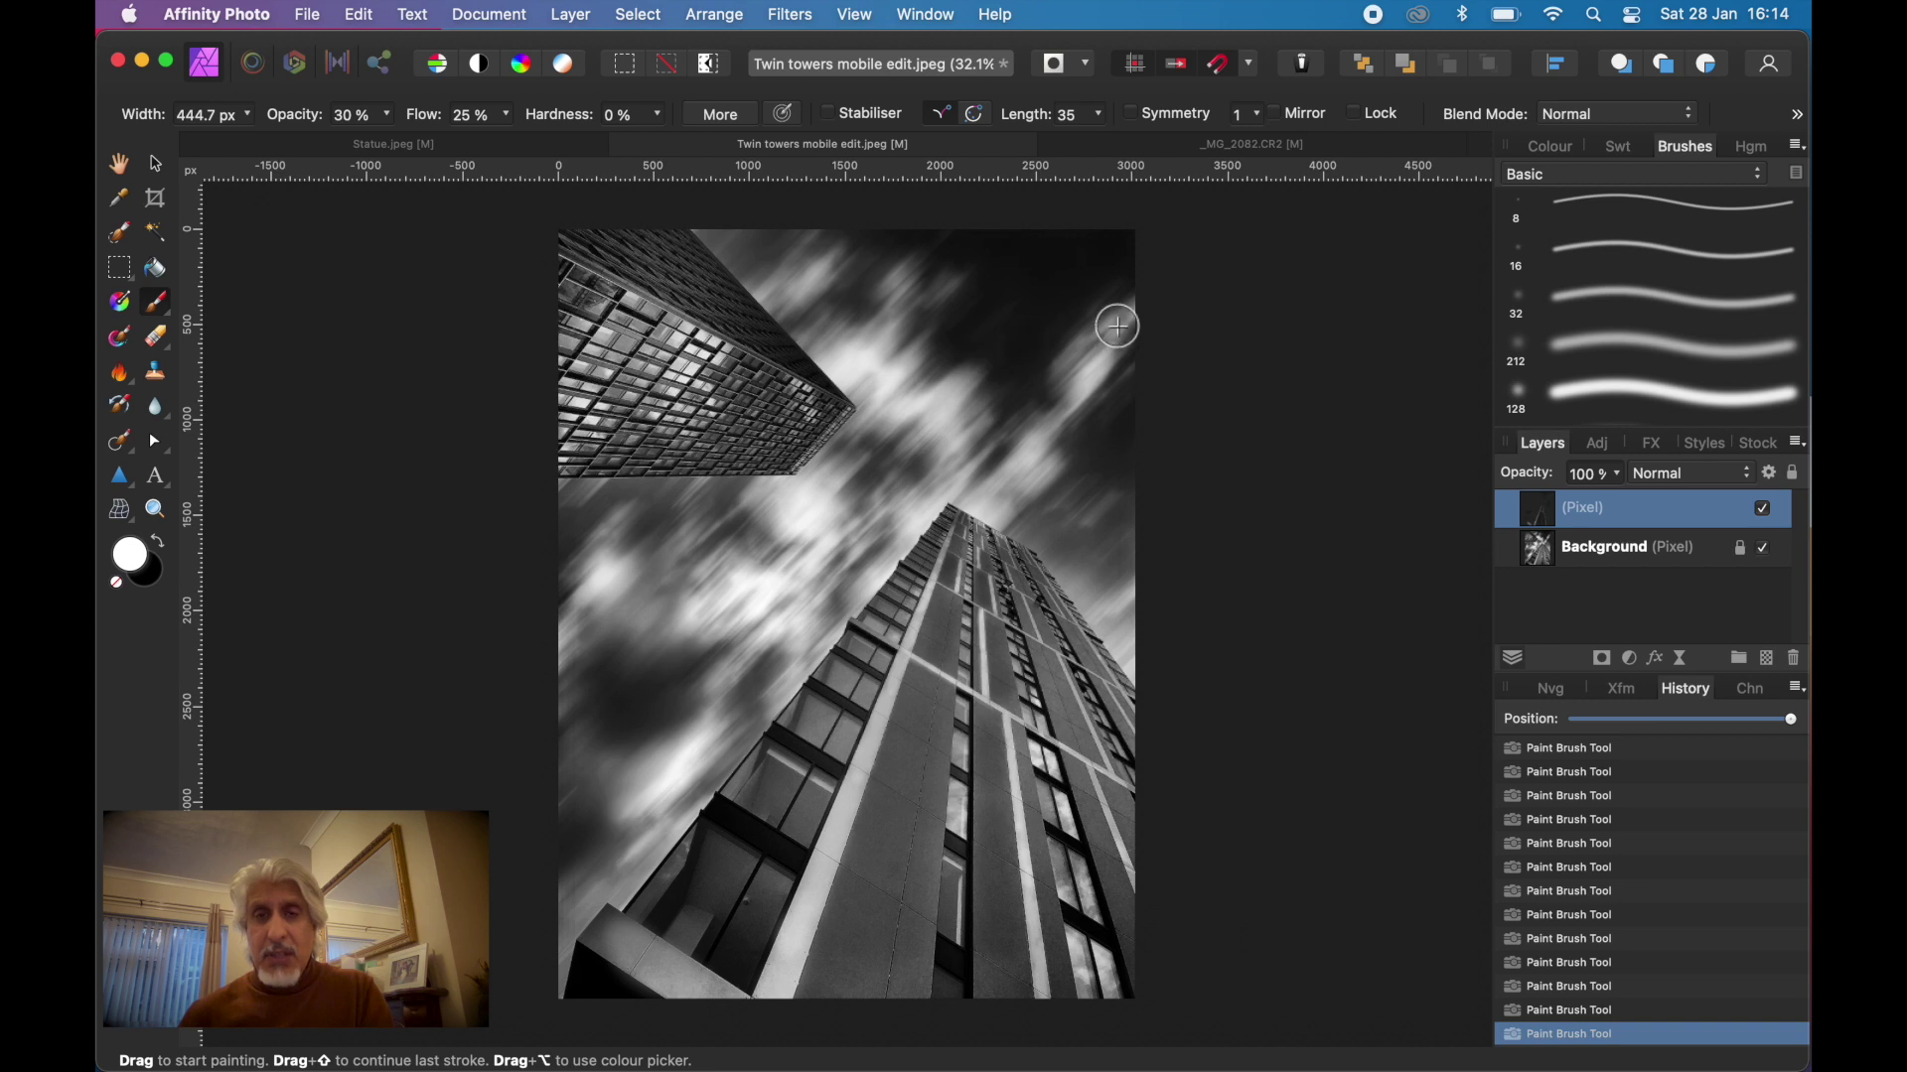
pyautogui.moveTo(1115, 318); pyautogui.dragTo(1064, 408)
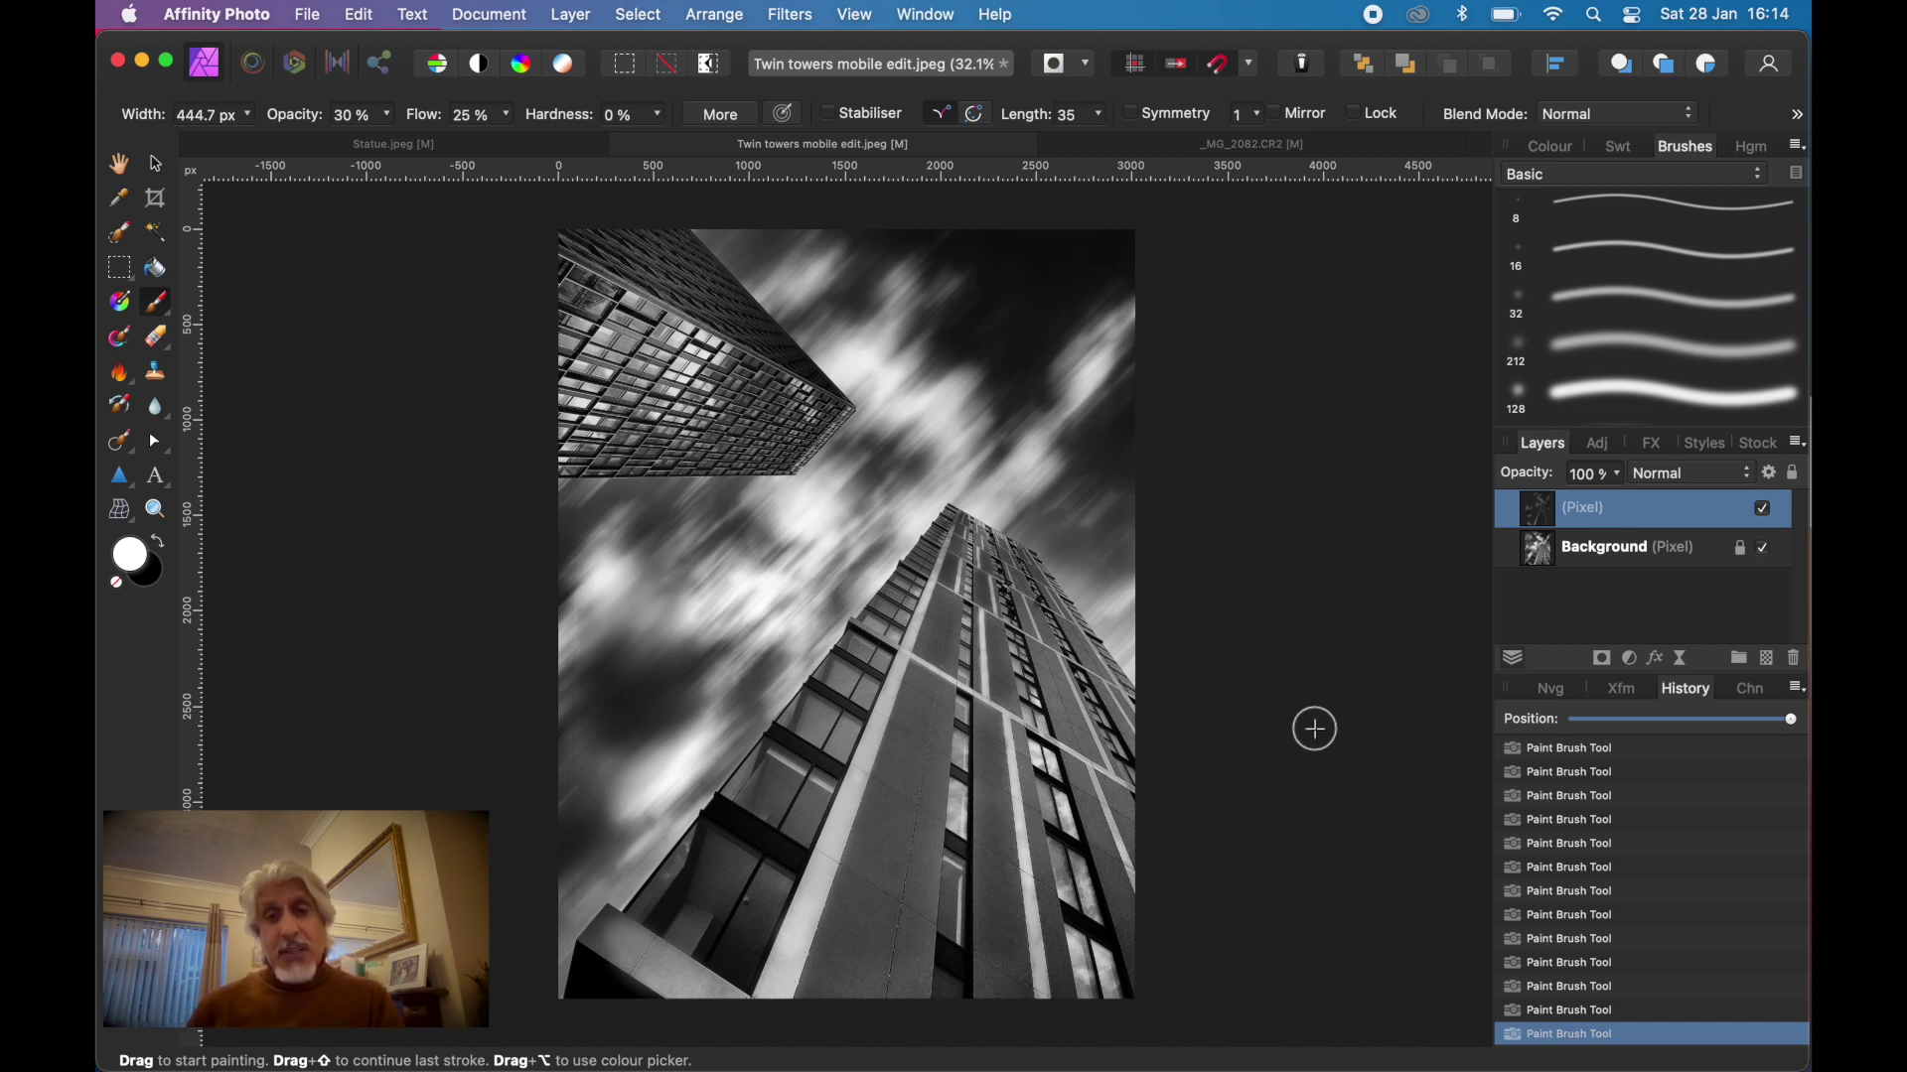
# Toggle the towers' painted Pixel layer on and off to compare, leaving it hidden
pyautogui.click(1769, 513)
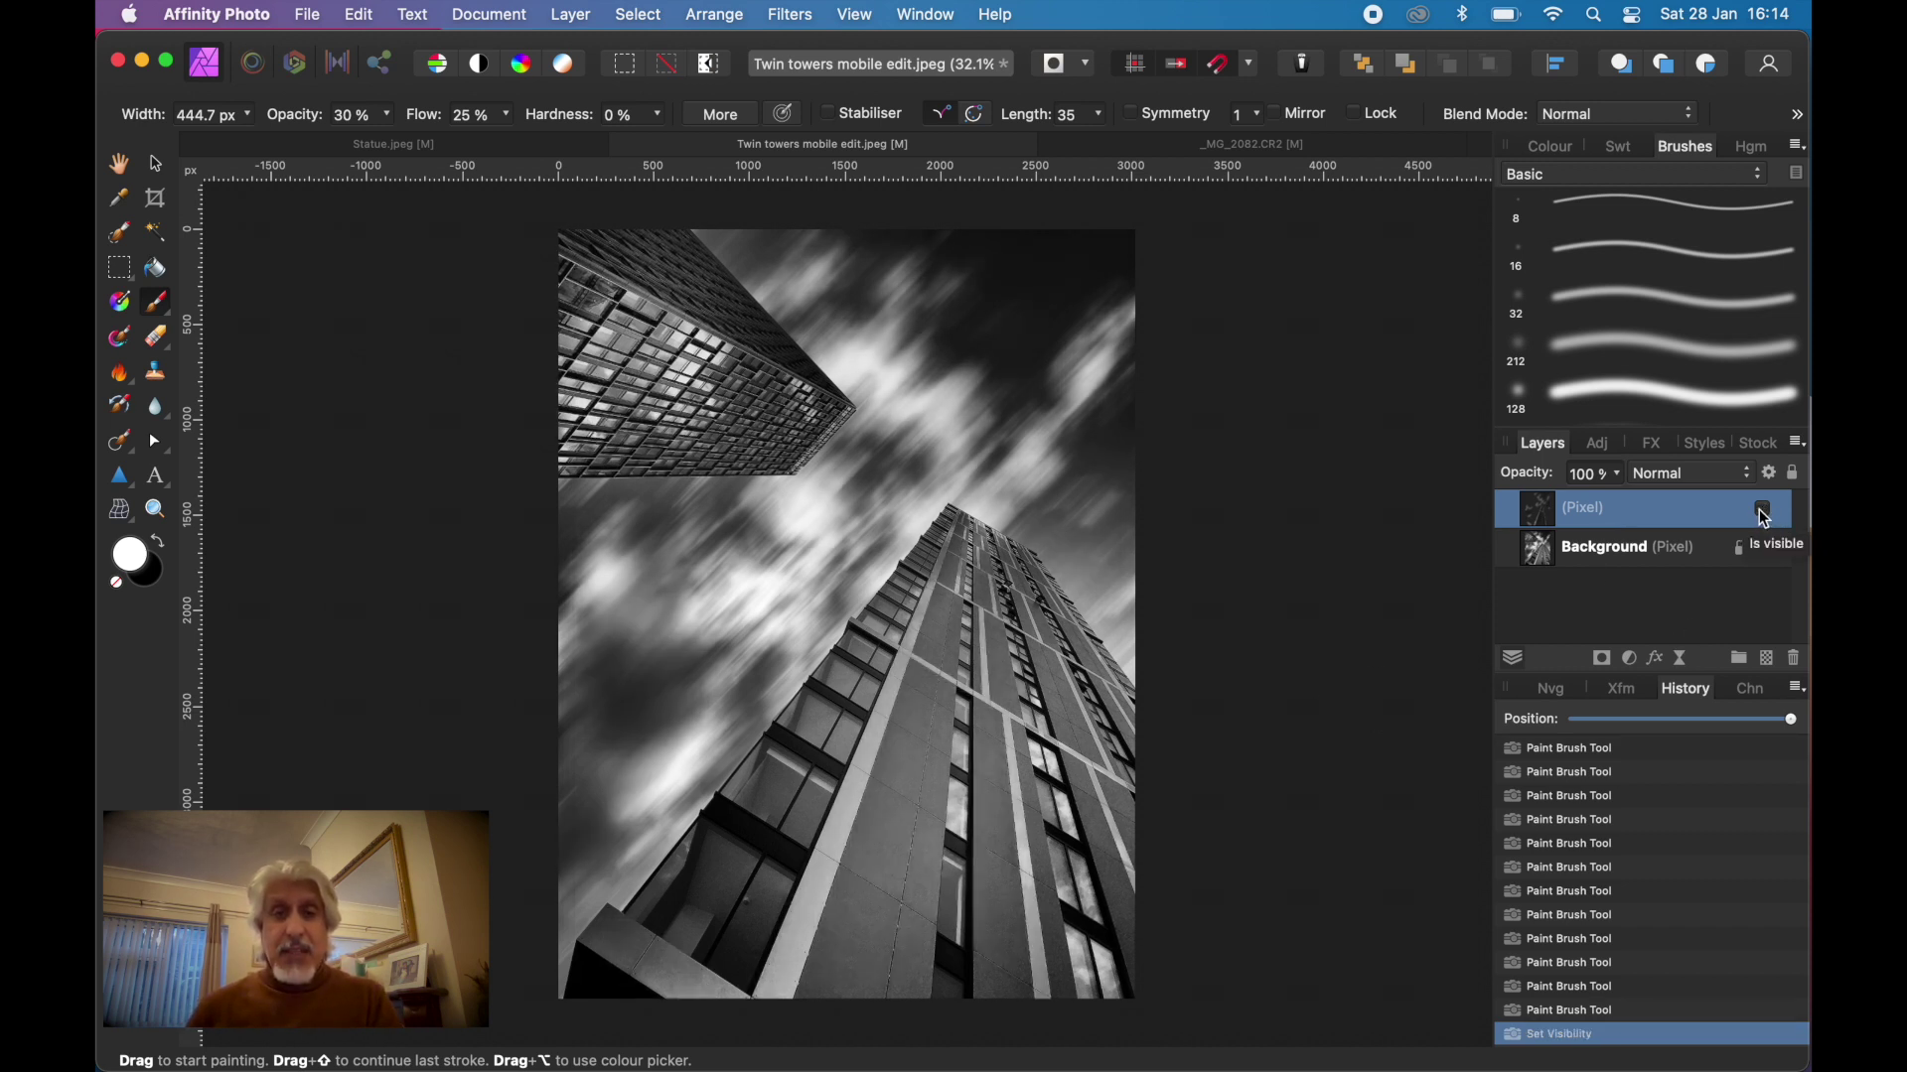
pyautogui.click(1769, 512)
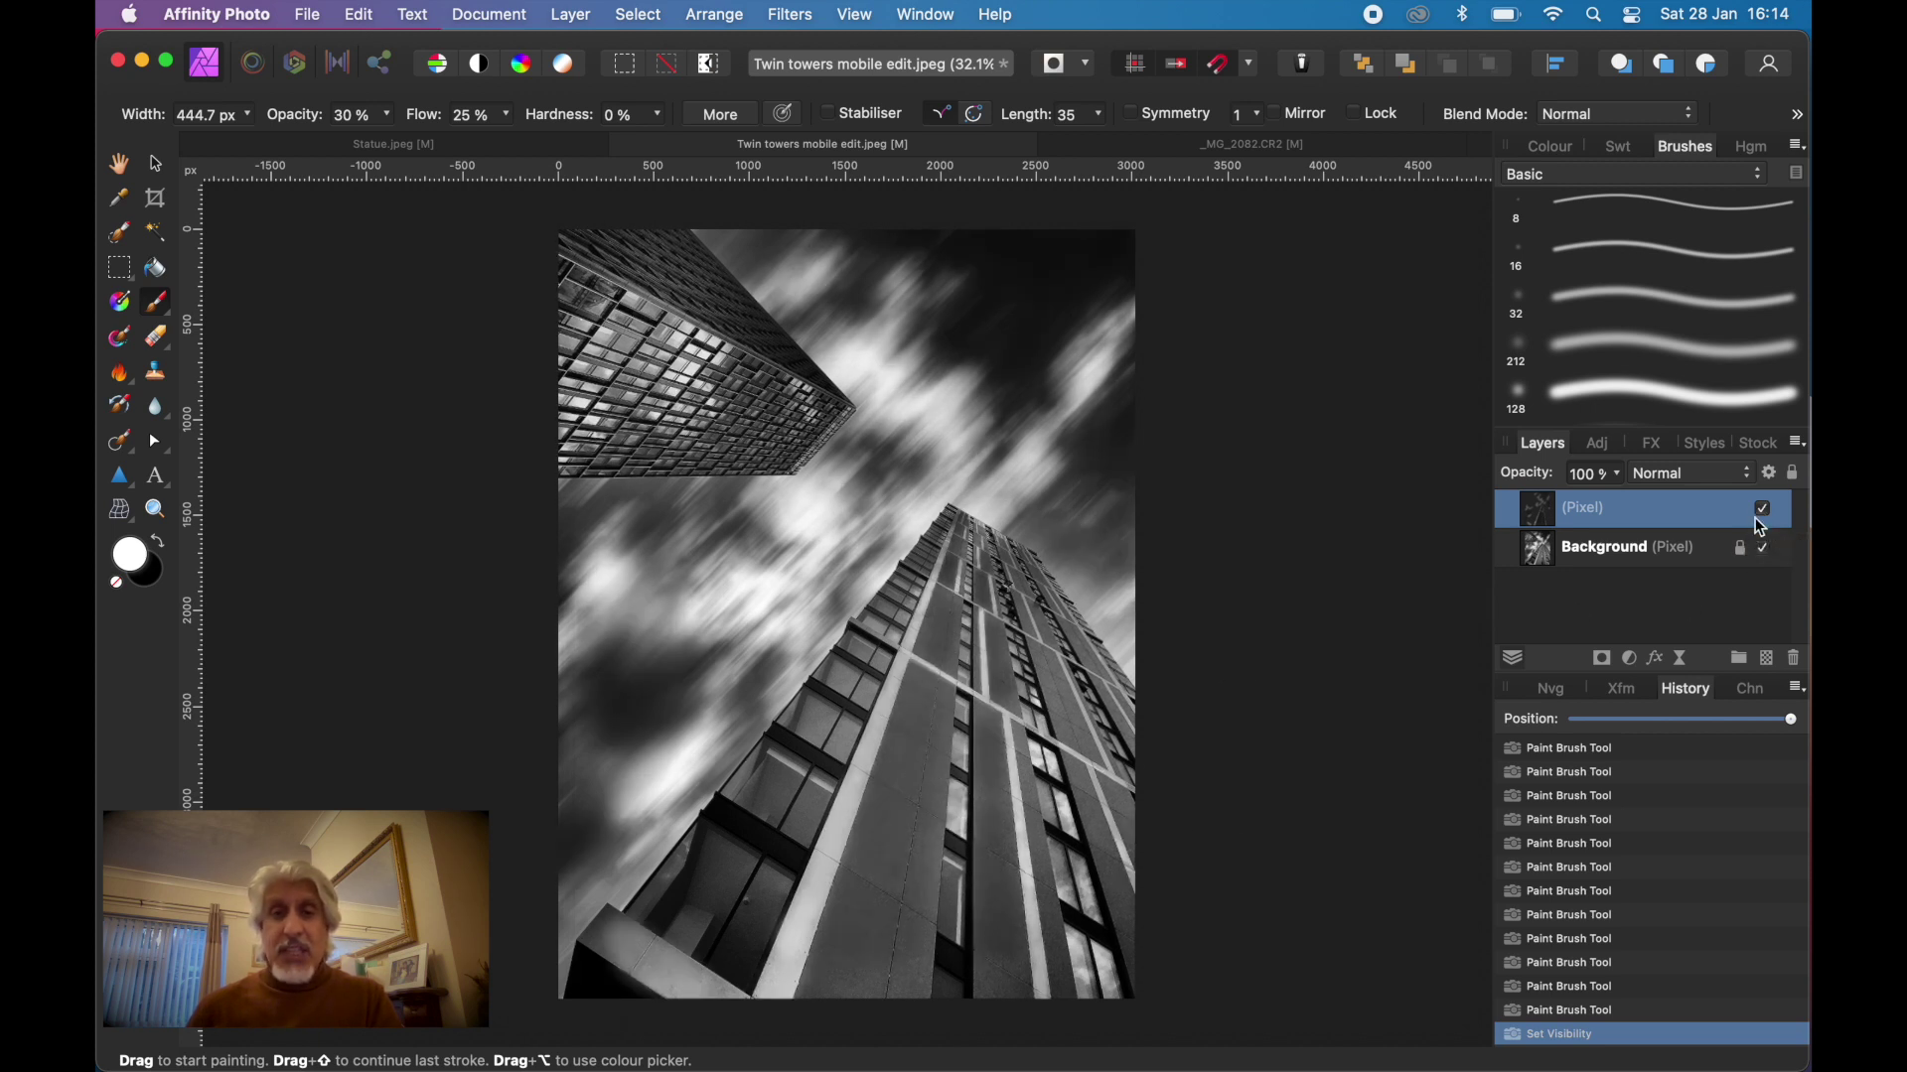
pyautogui.click(1766, 516)
pyautogui.click(1769, 517)
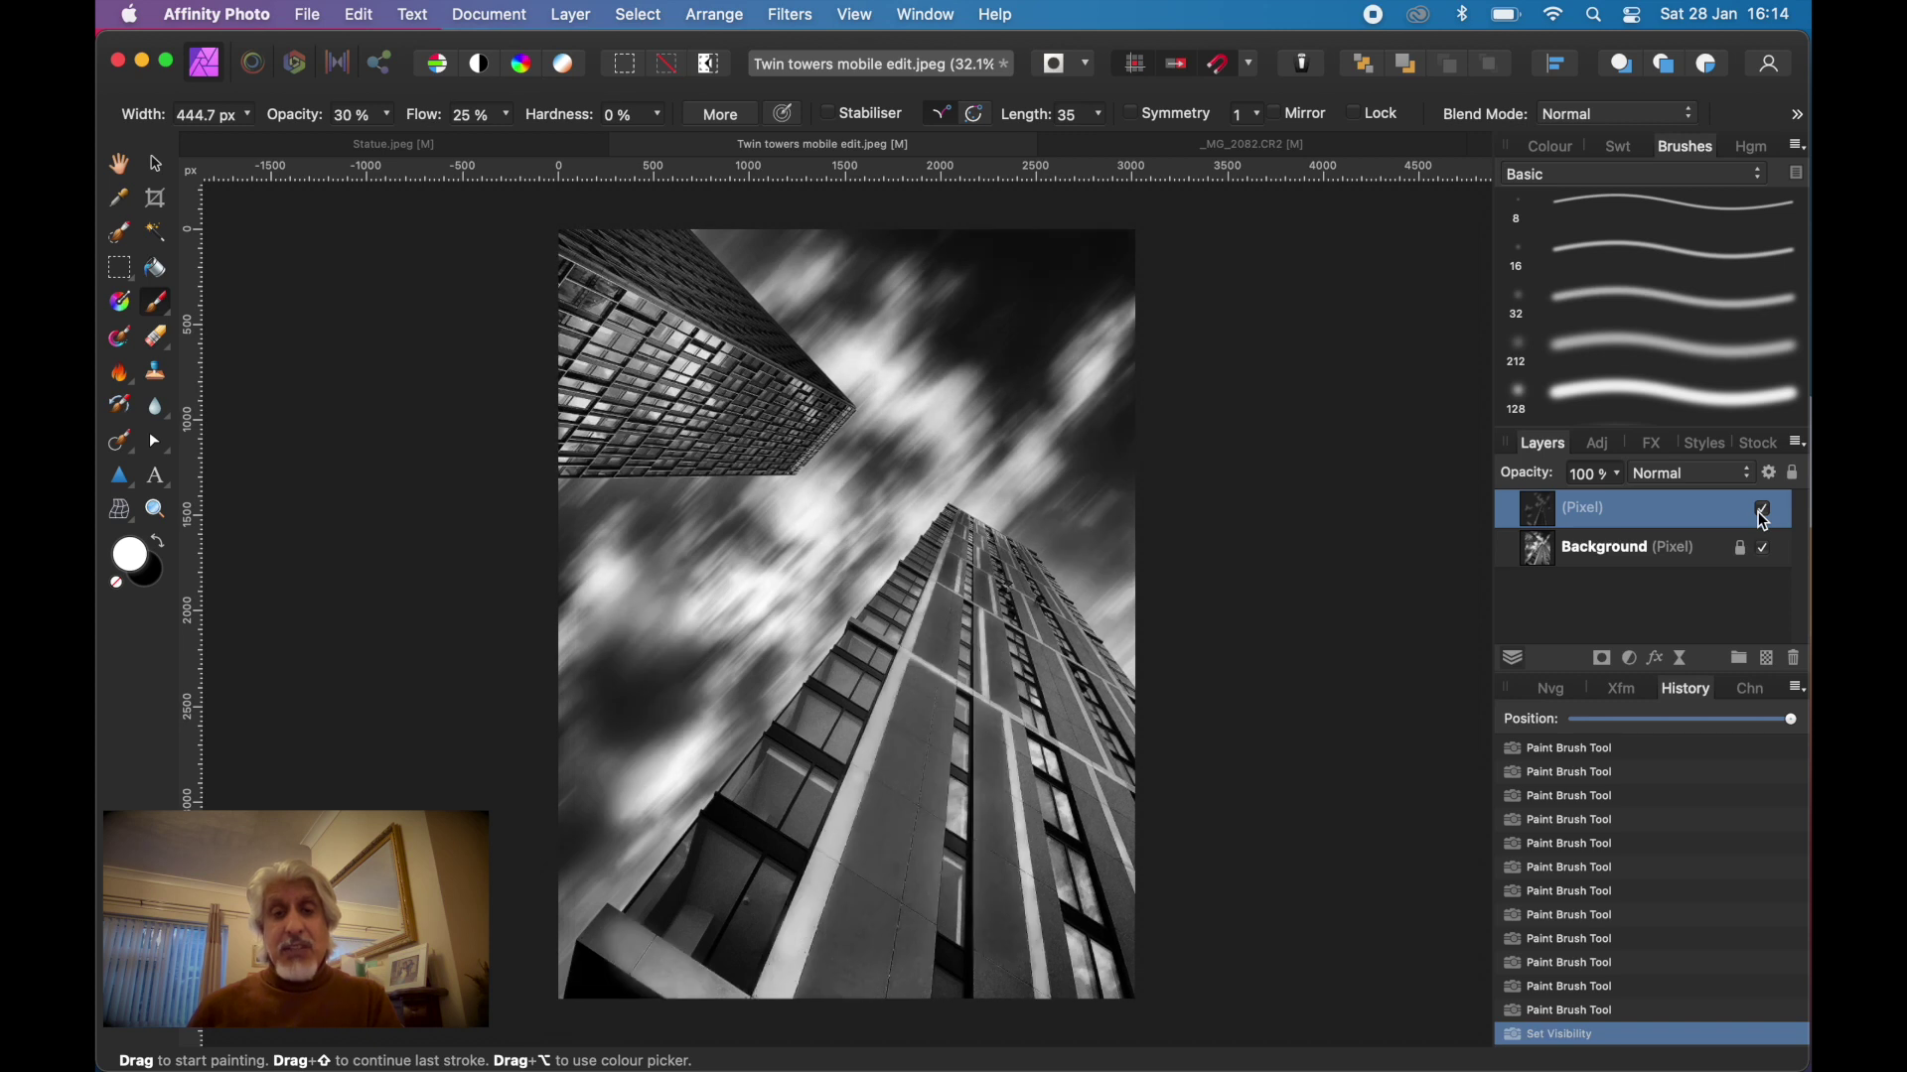
pyautogui.click(1767, 516)
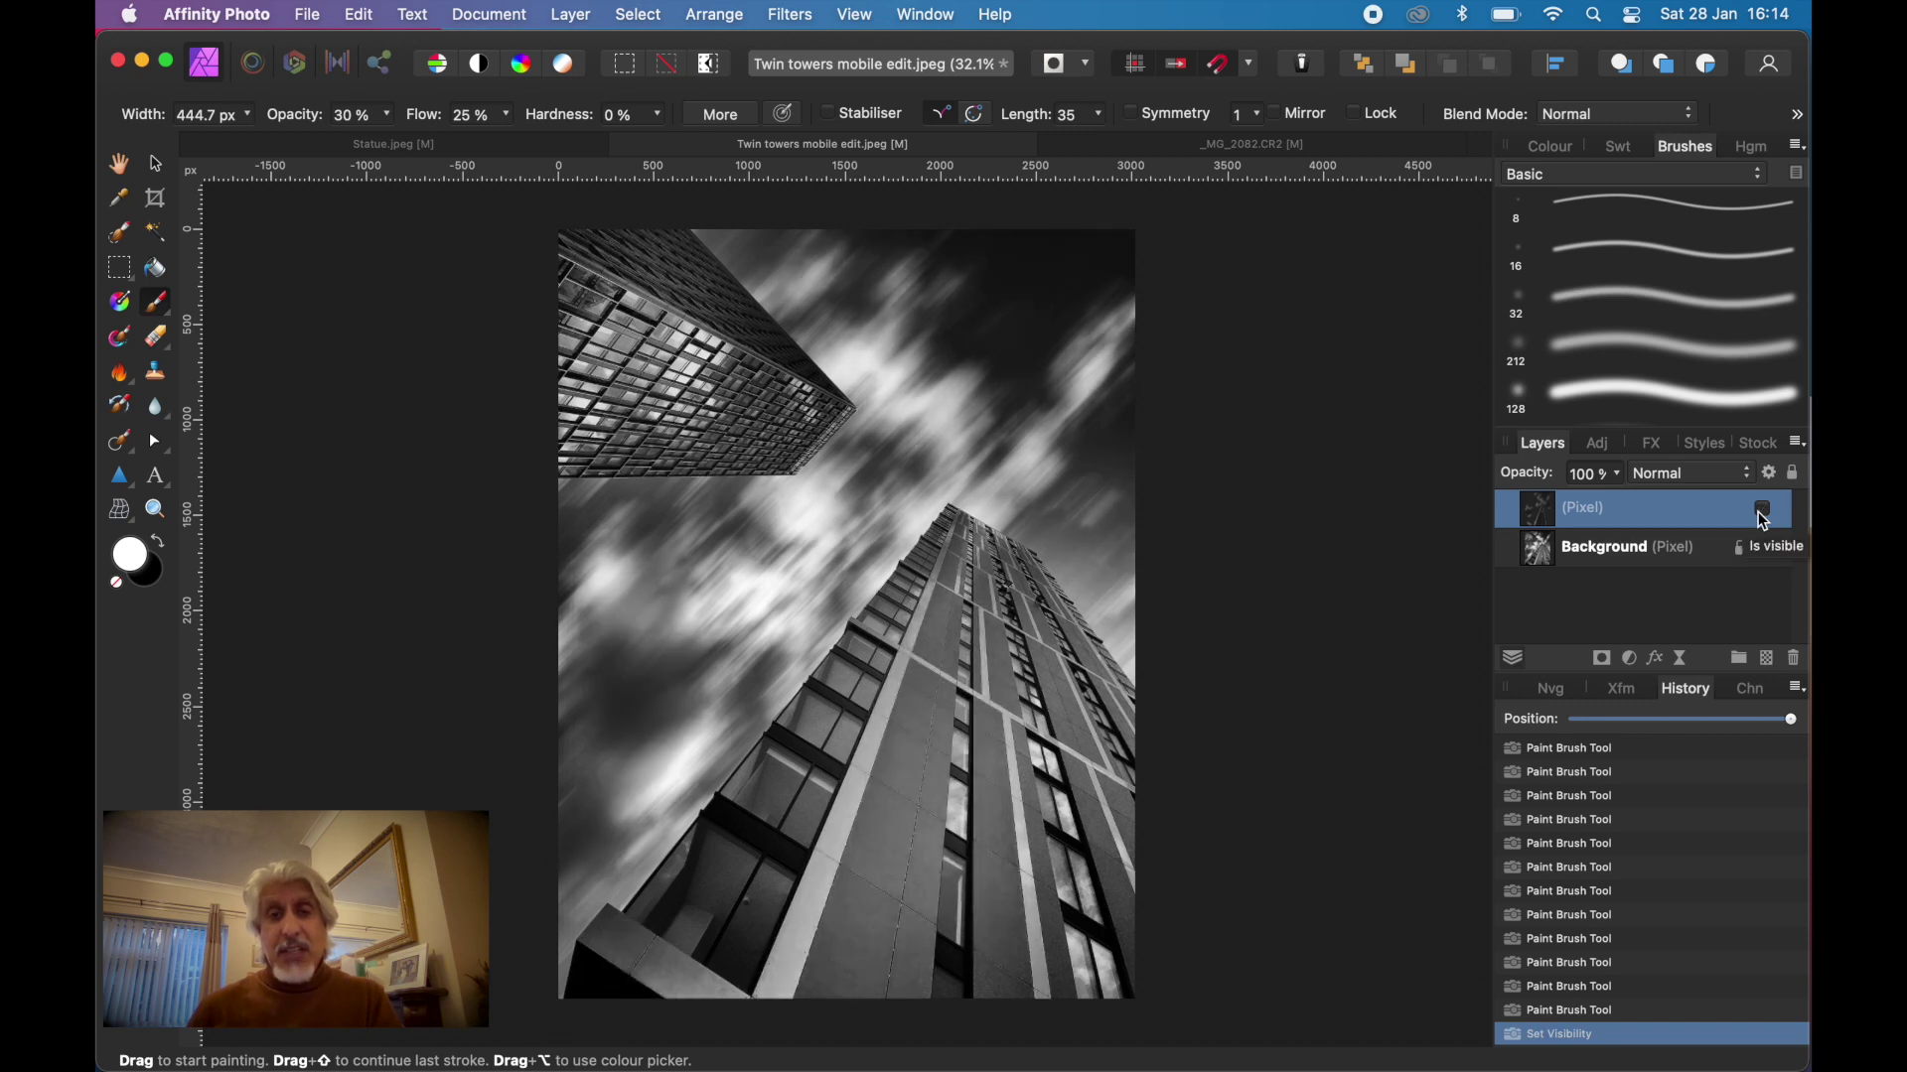
pyautogui.click(1766, 517)
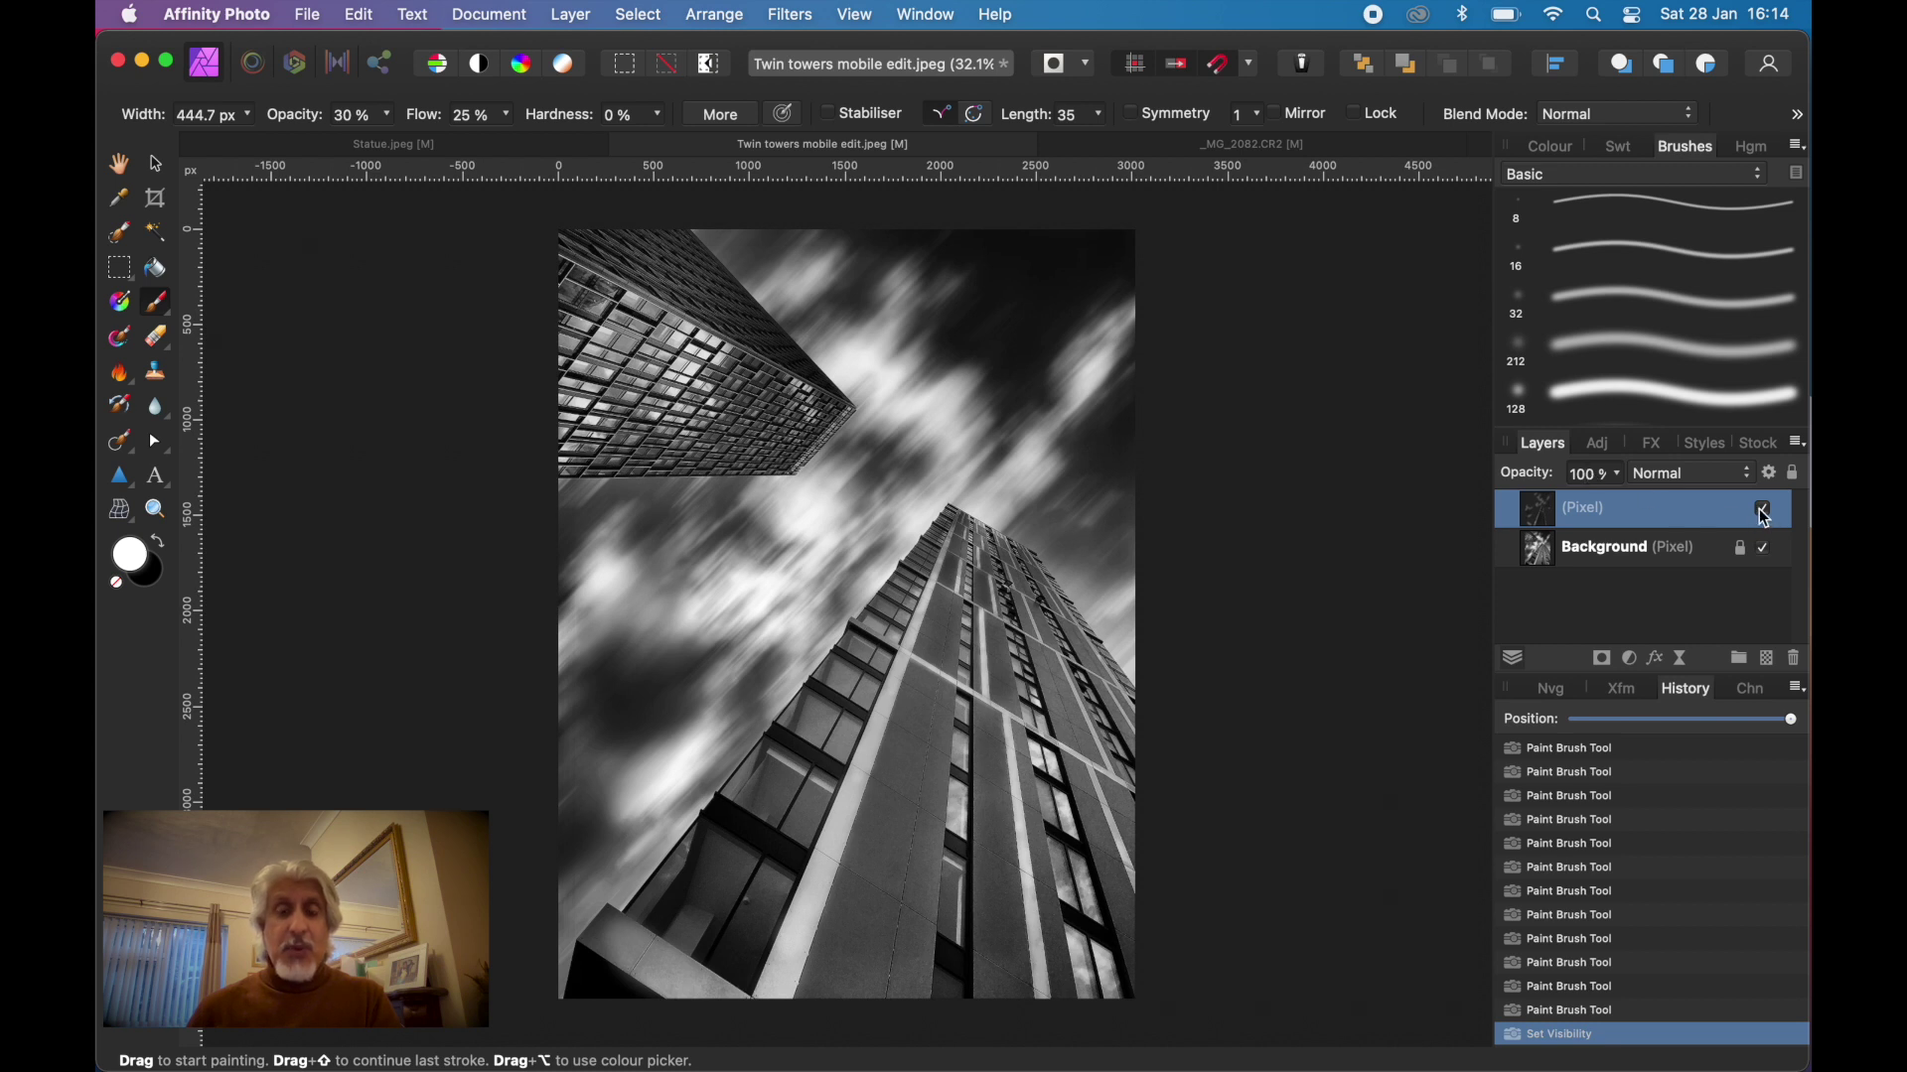
pyautogui.click(1767, 517)
pyautogui.click(1767, 516)
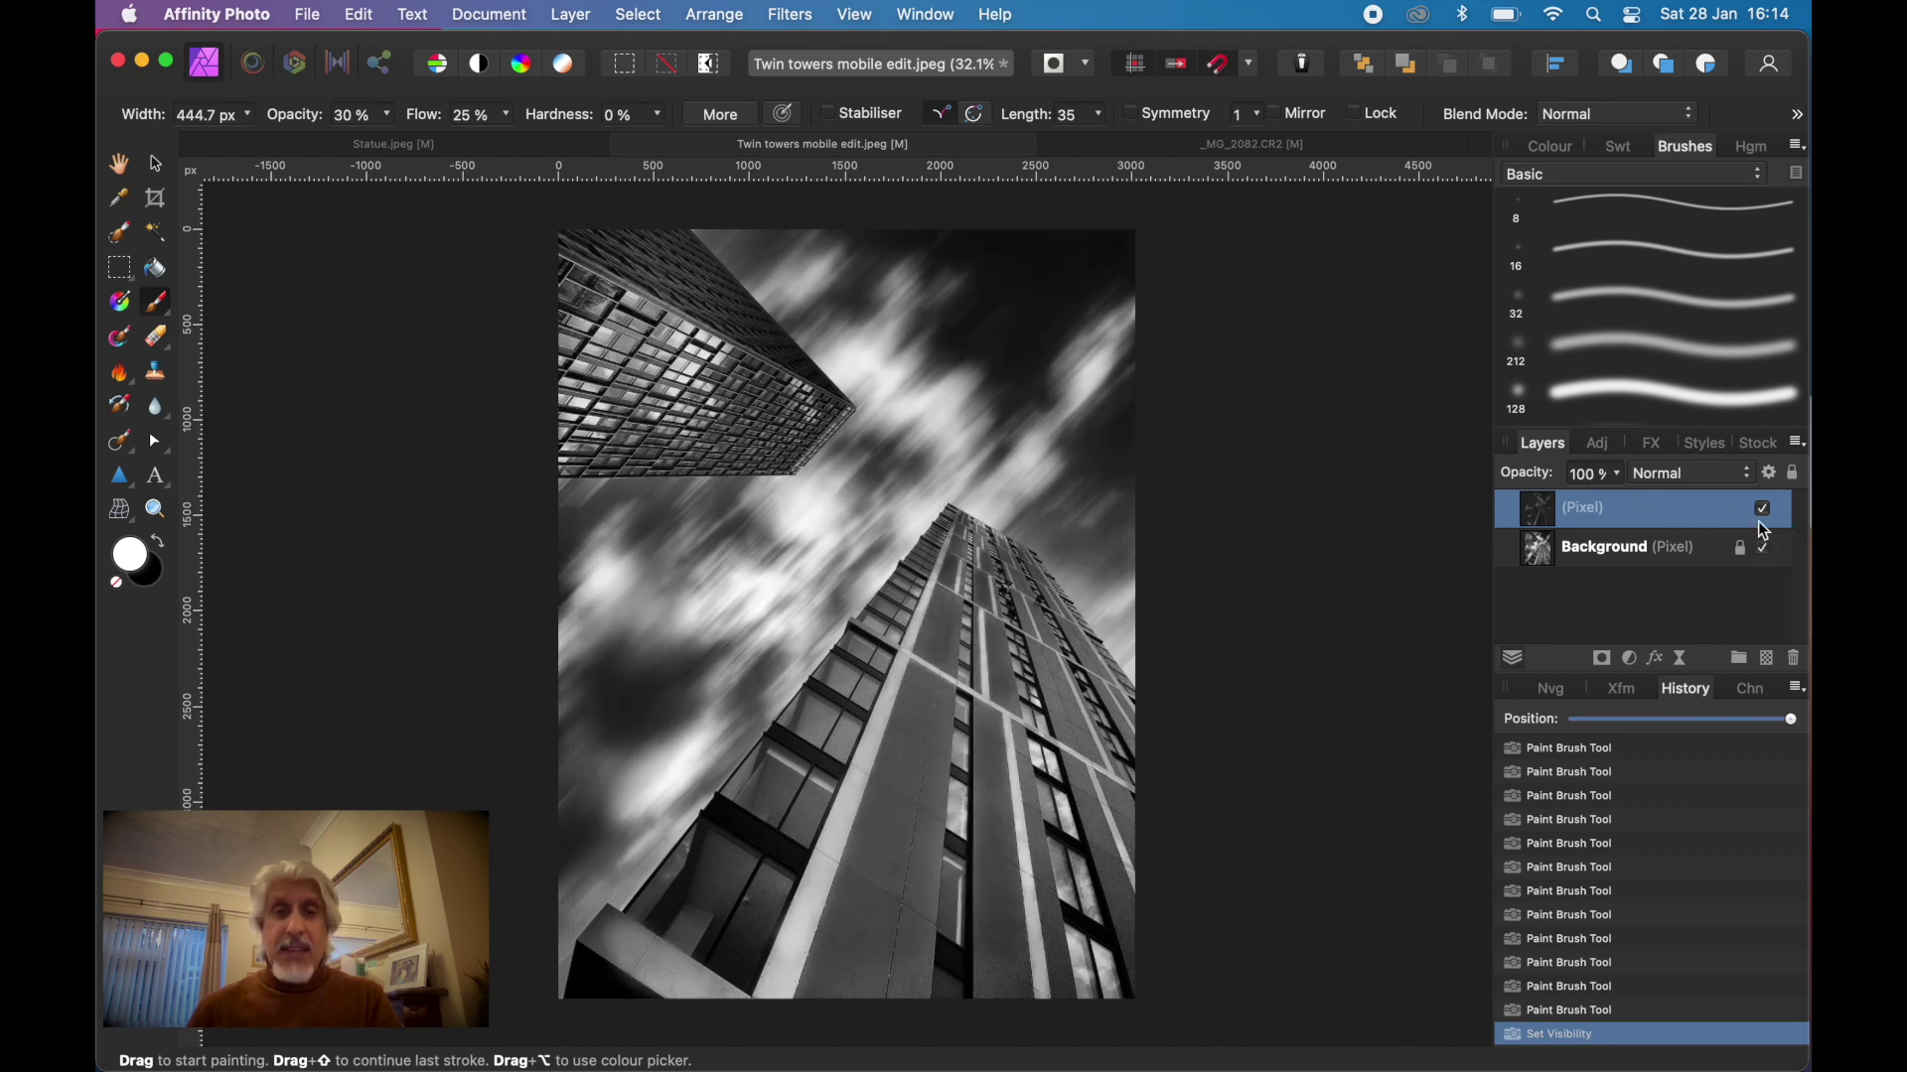
pyautogui.click(1766, 517)
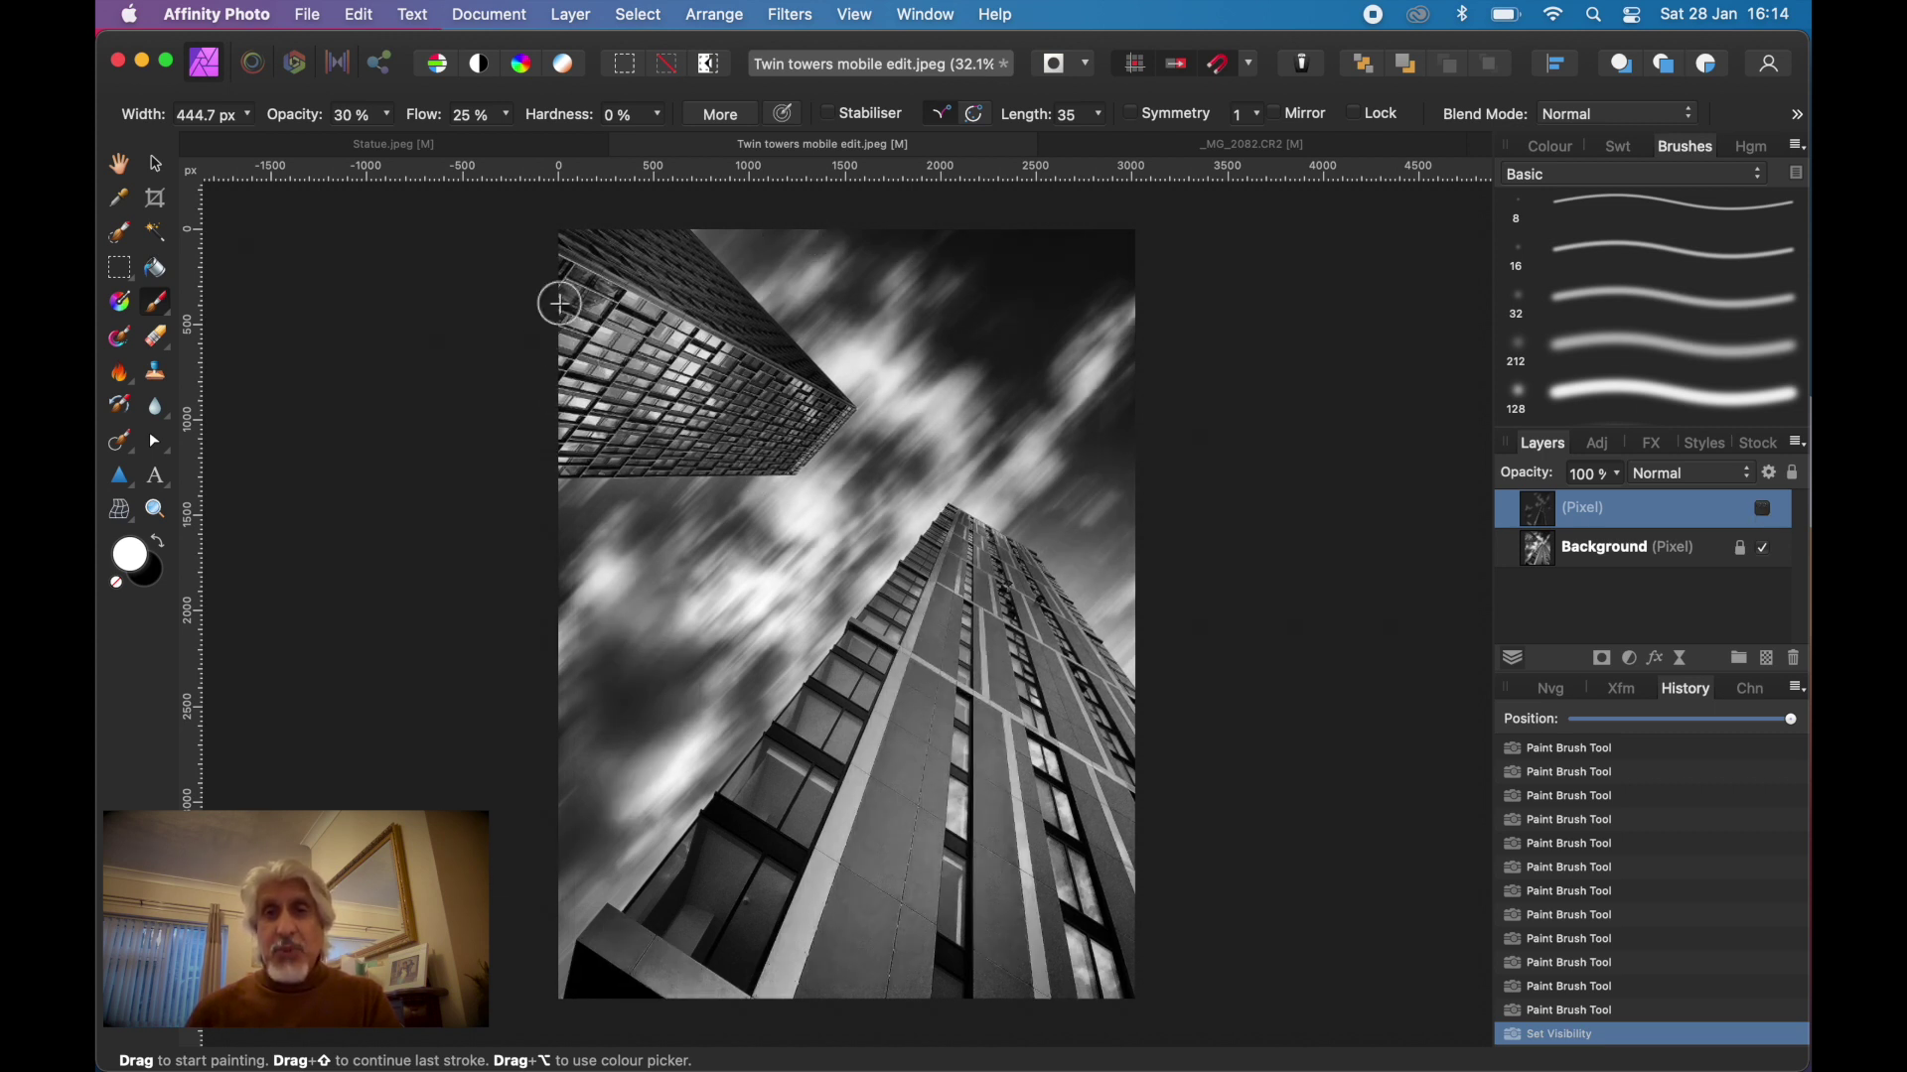
pyautogui.click(485, 147)
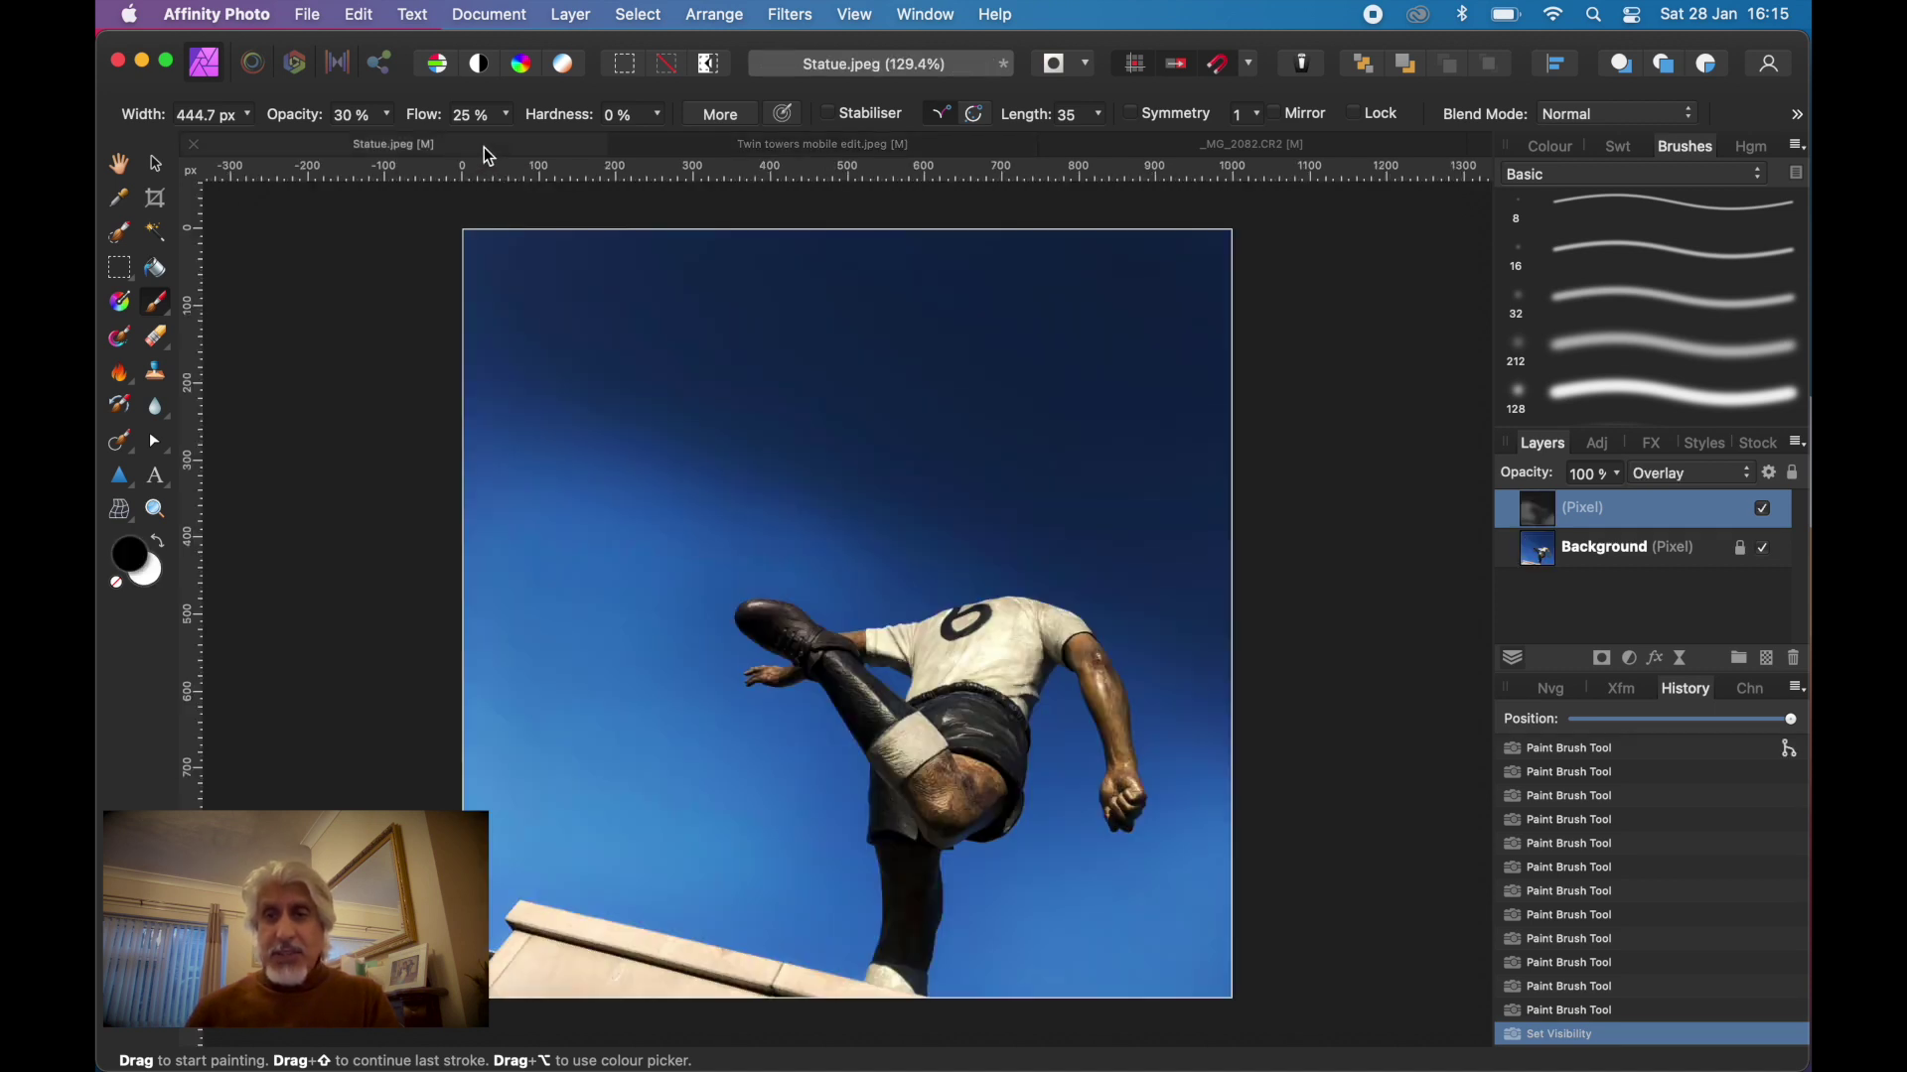
# Toggle the statue's overlay layer to compare, leaving it on, and narrow the brush to about 88 px
pyautogui.click(1764, 511)
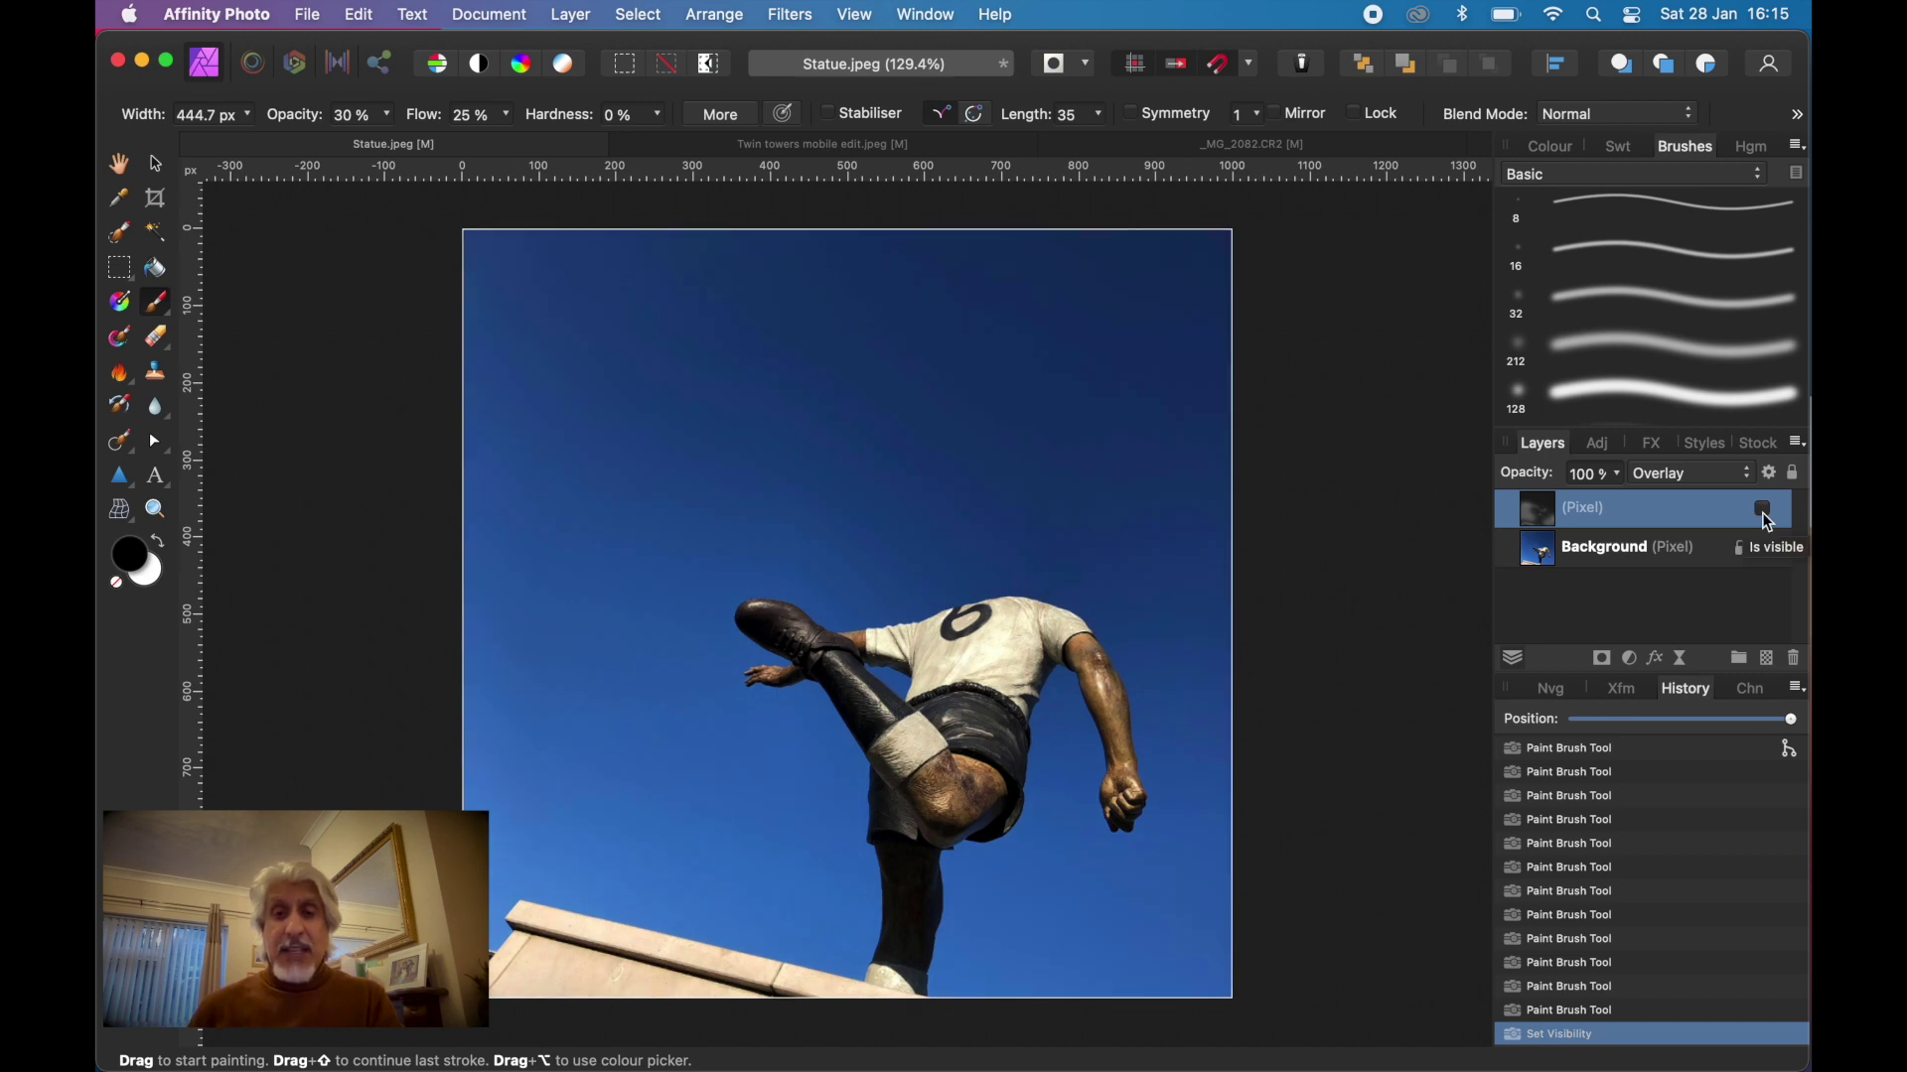
pyautogui.click(1765, 510)
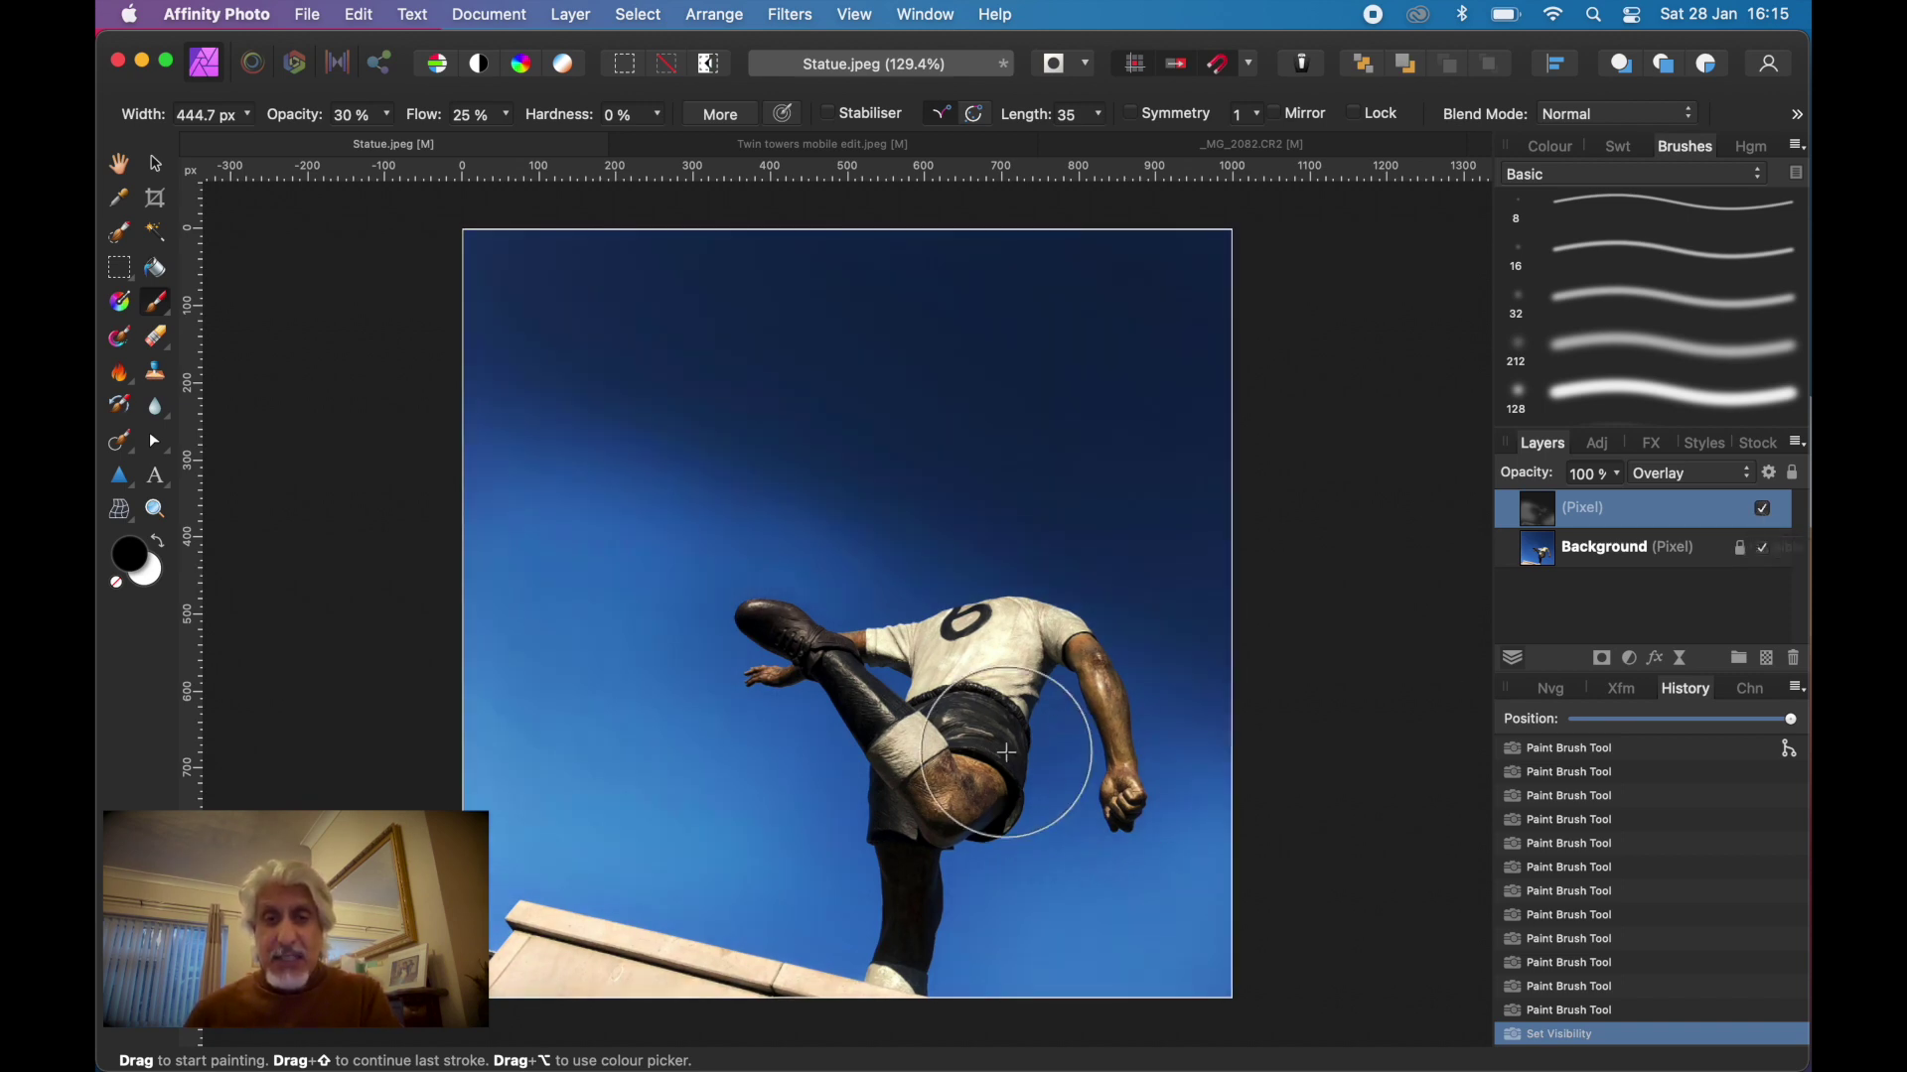
pyautogui.scroll(1, 998, 746)
pyautogui.scroll(3, 998, 747)
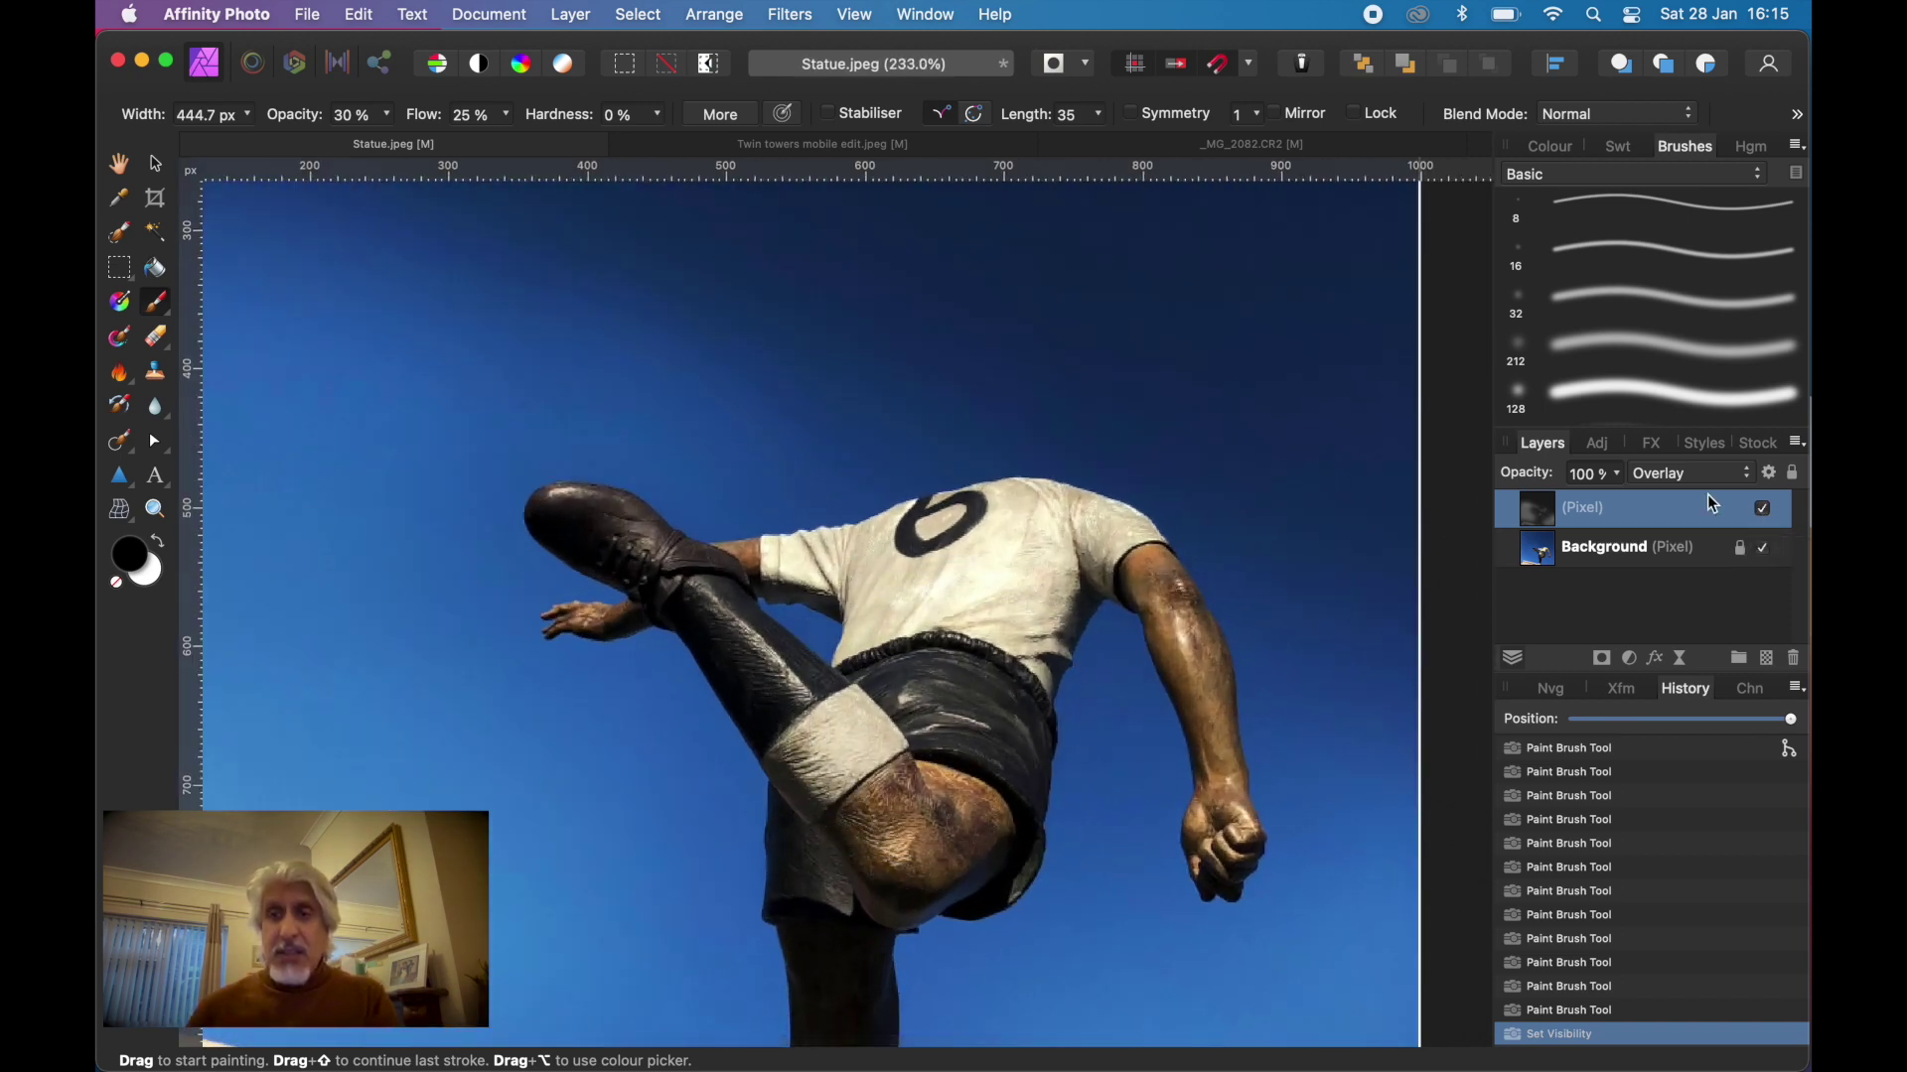
pyautogui.click(1765, 510)
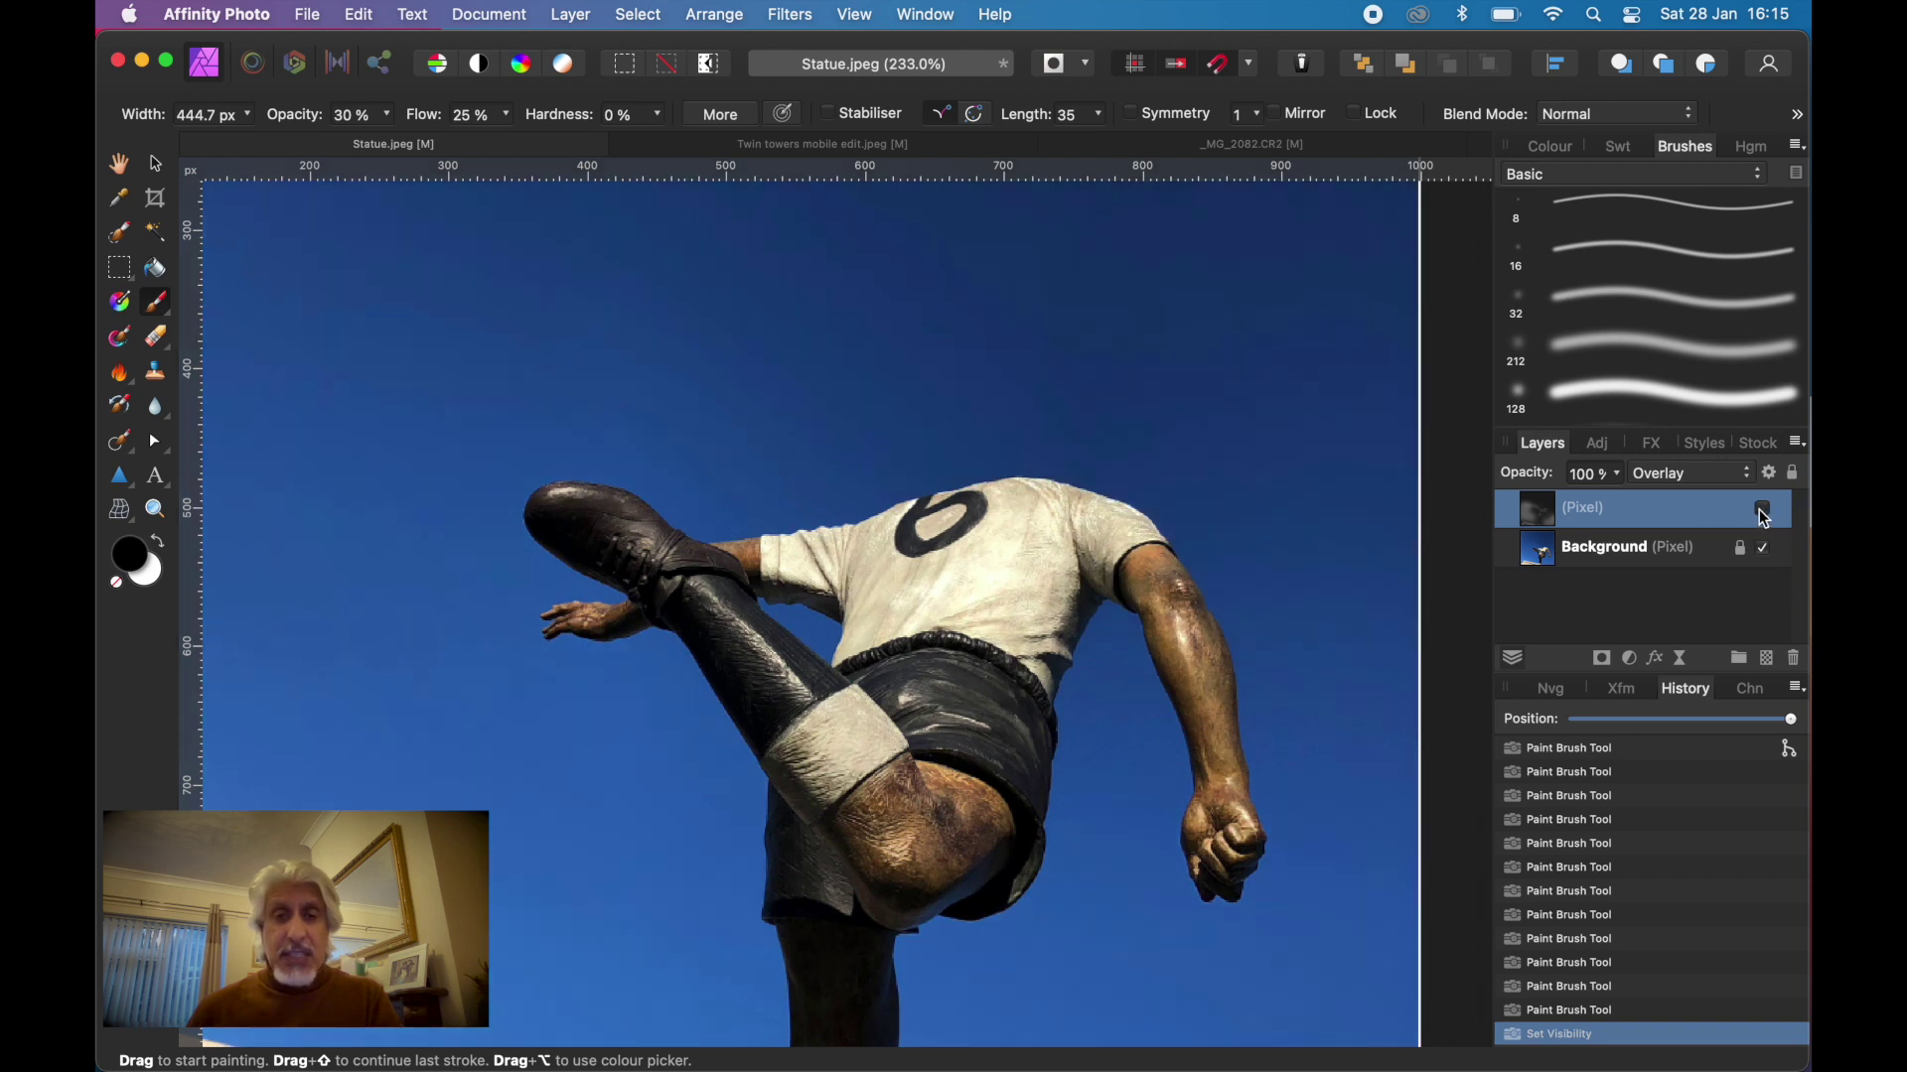
pyautogui.click(1764, 510)
pyautogui.click(1764, 510)
pyautogui.click(1764, 510)
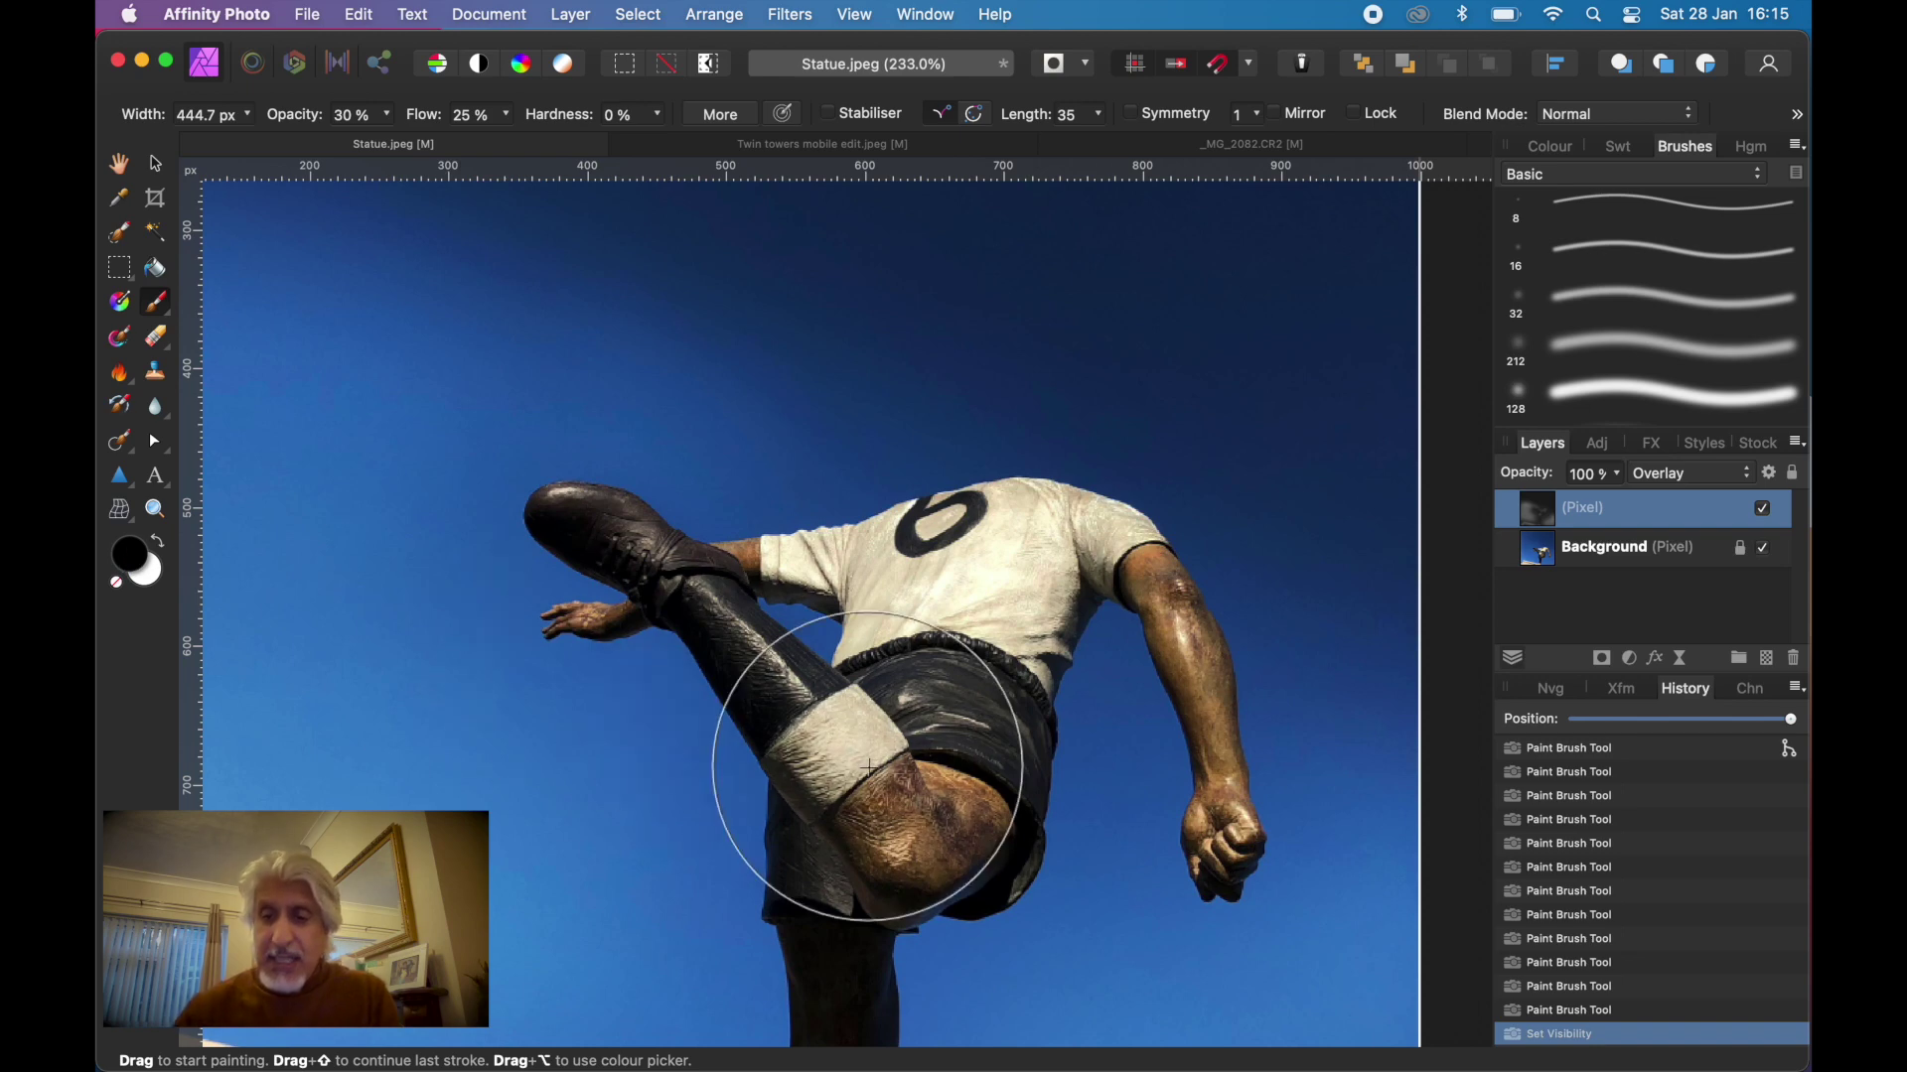
pyautogui.press('[')
pyautogui.press('[')
pyautogui.press('[')
pyautogui.press('[')
pyautogui.press('[')
pyautogui.press('[')
pyautogui.press('[')
pyautogui.press('[')
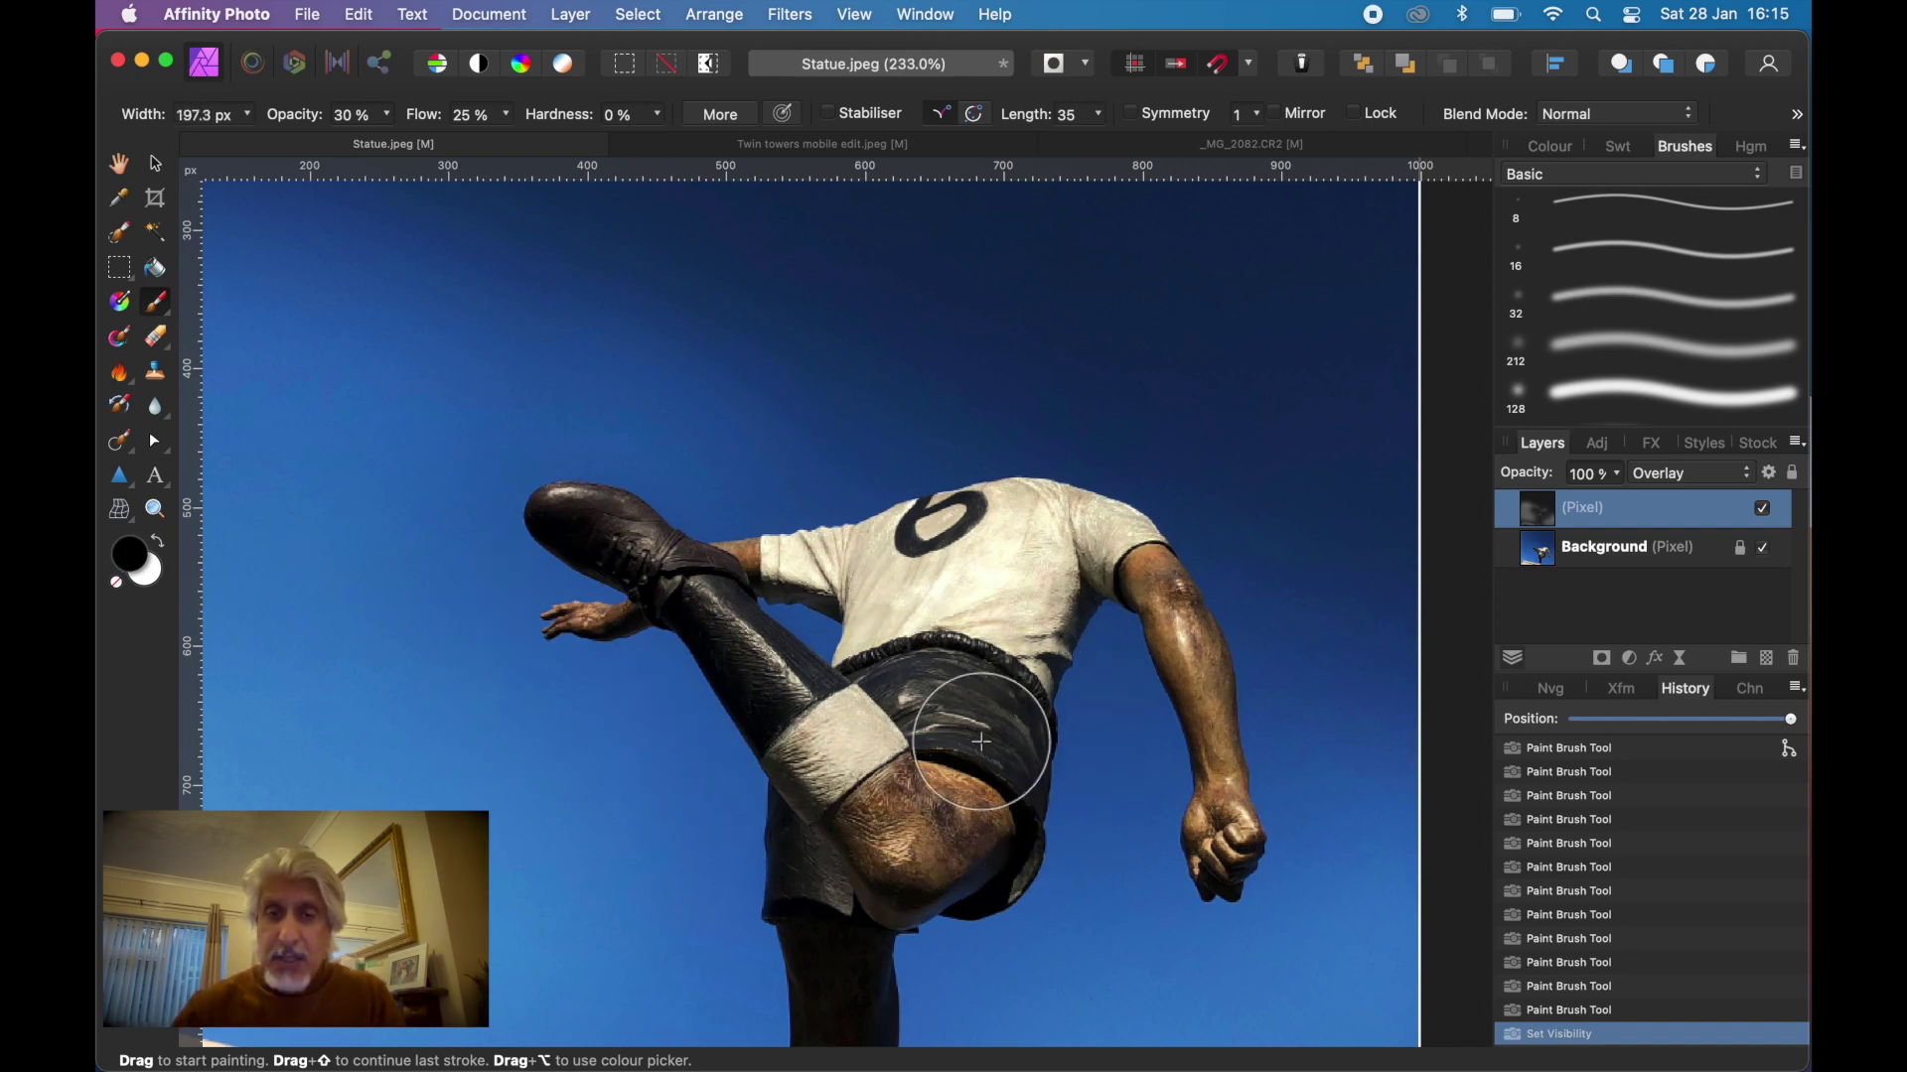
pyautogui.scroll(5, 981, 740)
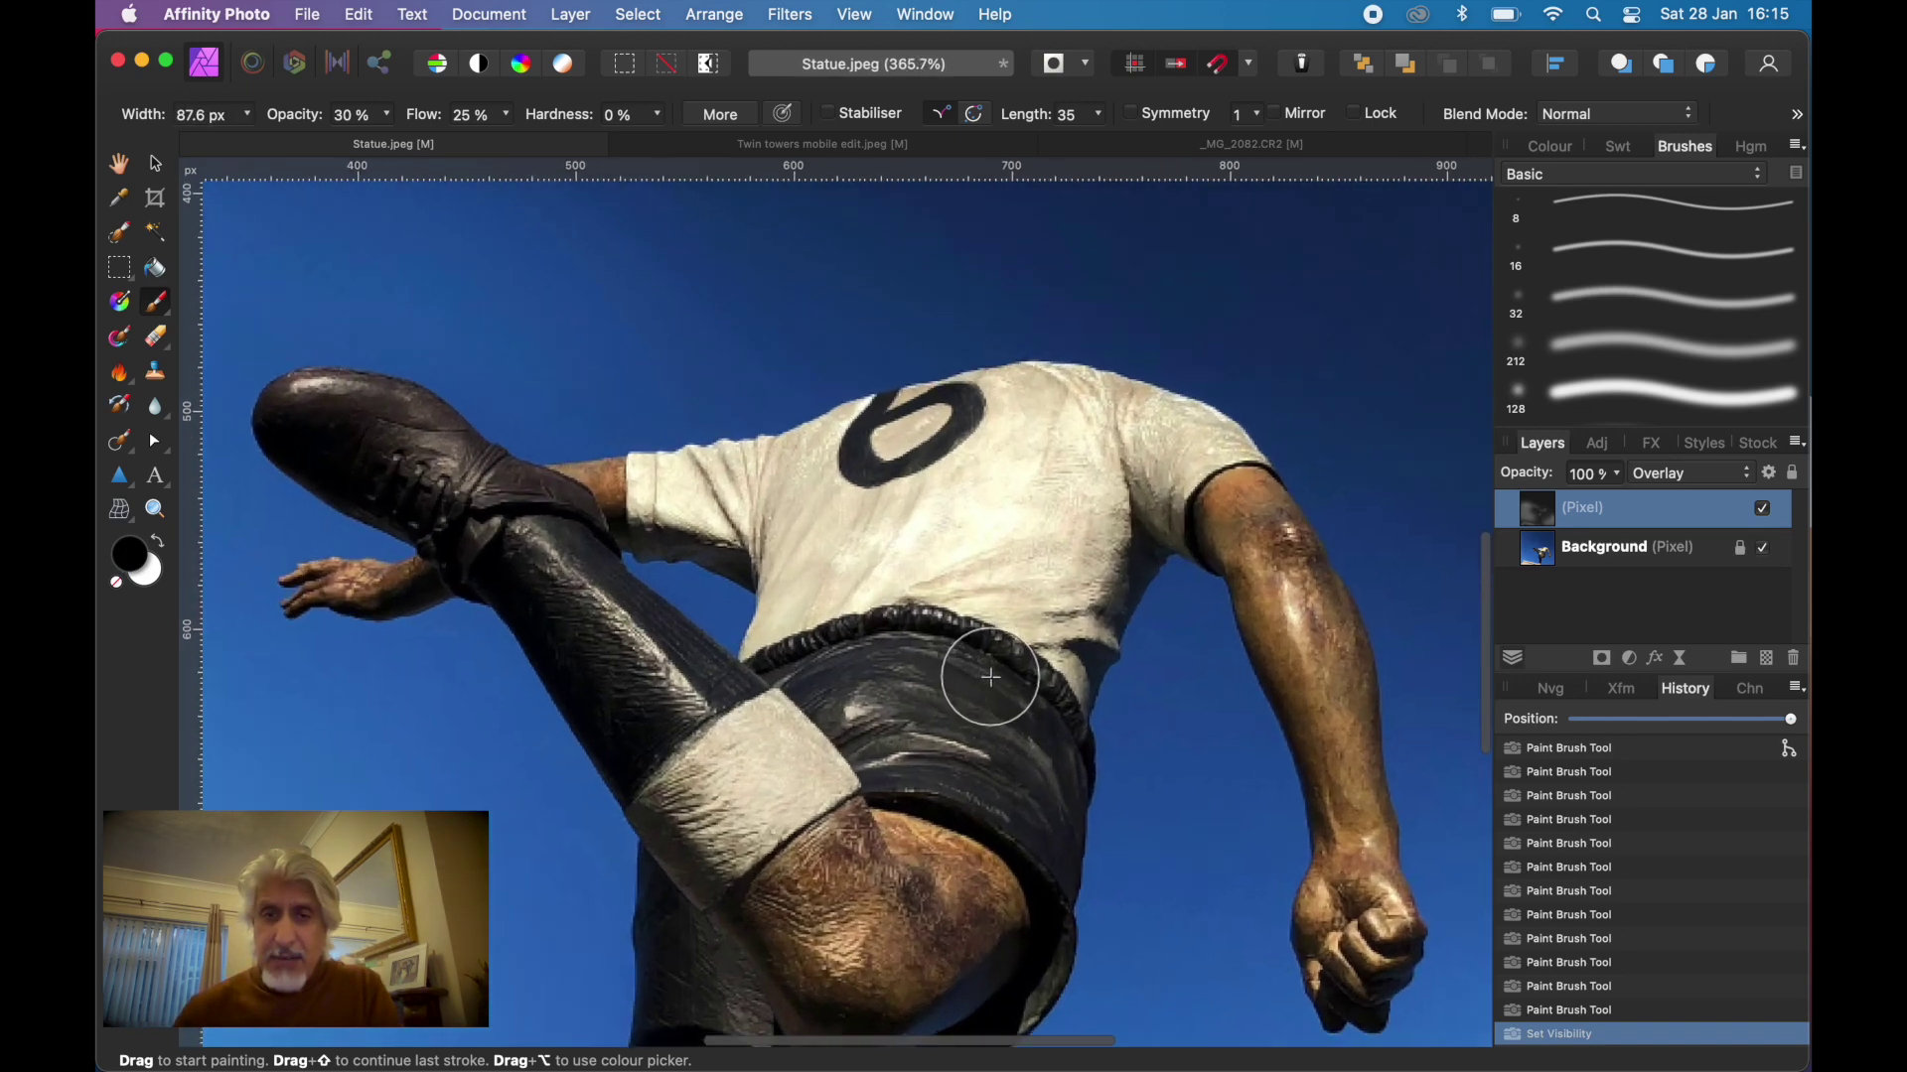
# At 63.3 px, paint soft overlay strokes over the statue's shorts and raised dark leg
pyautogui.press('[')
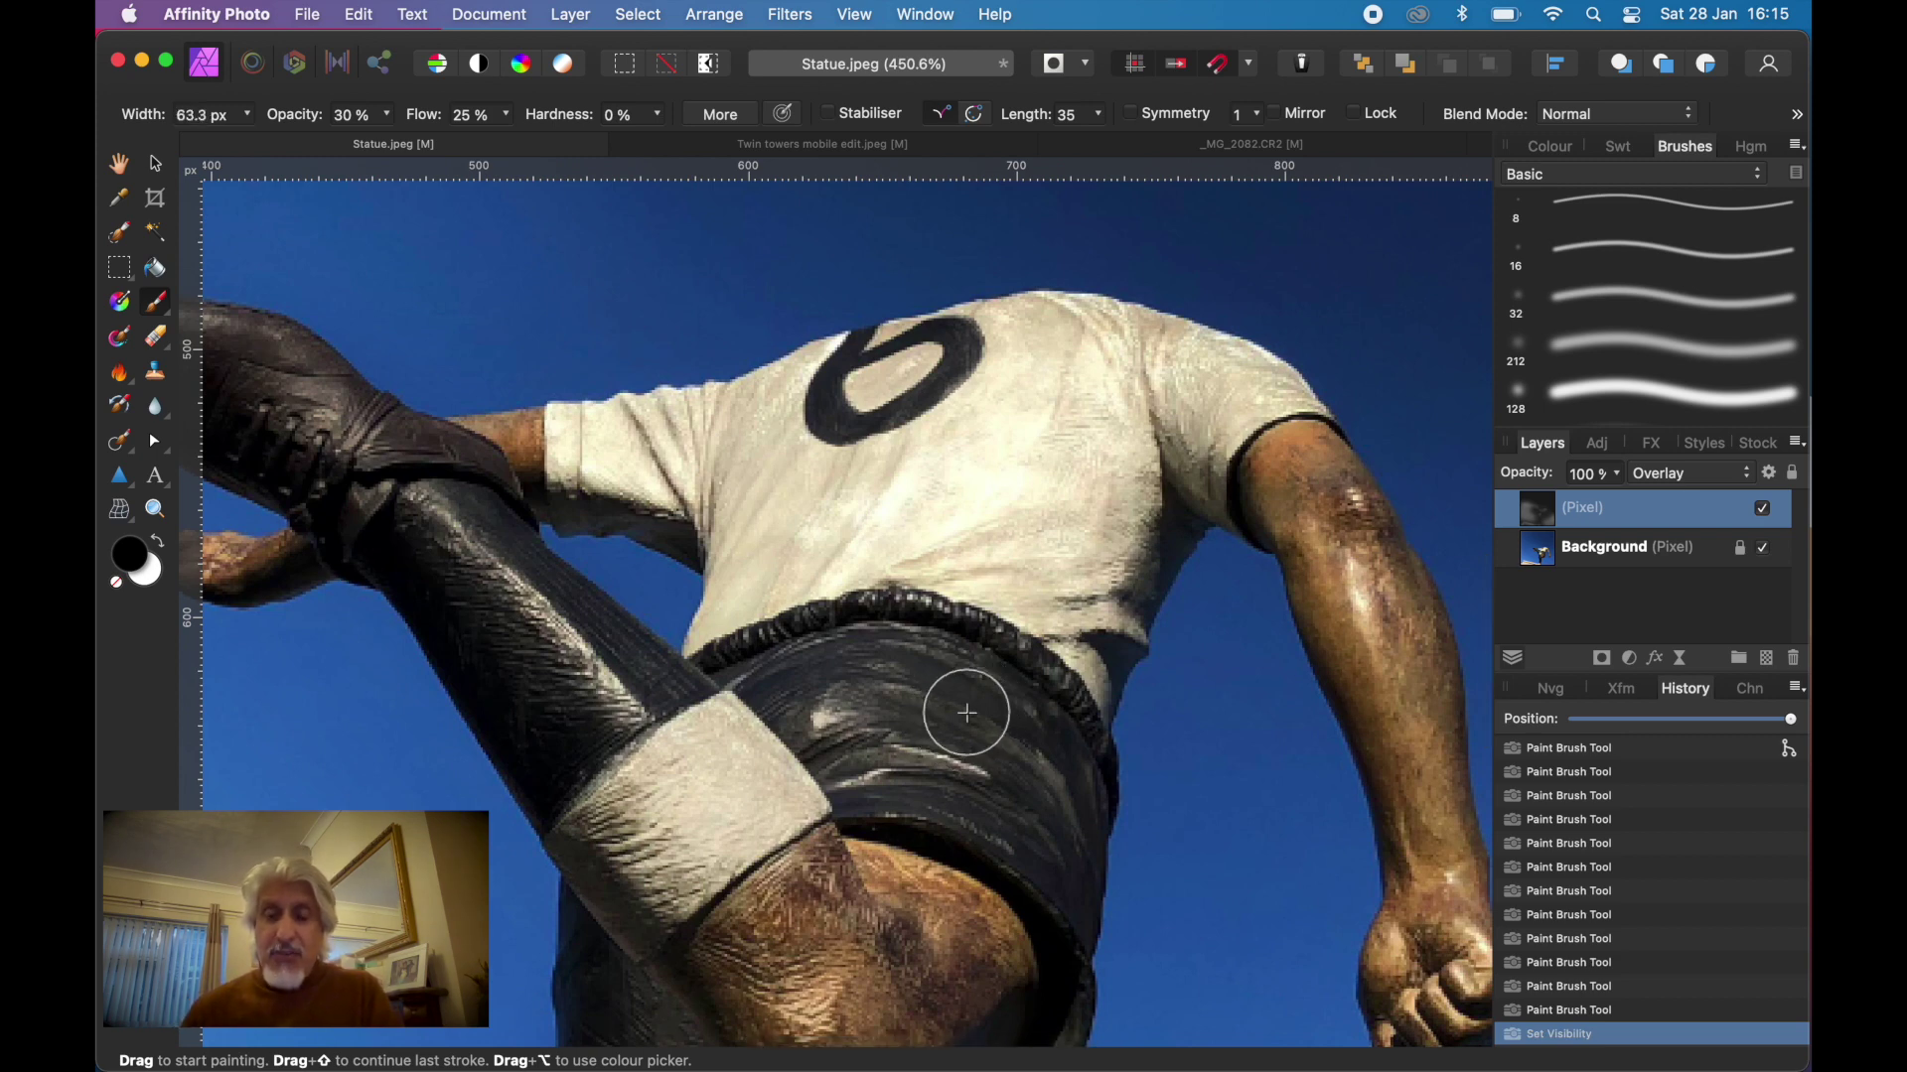
pyautogui.moveTo(1021, 738); pyautogui.dragTo(996, 702)
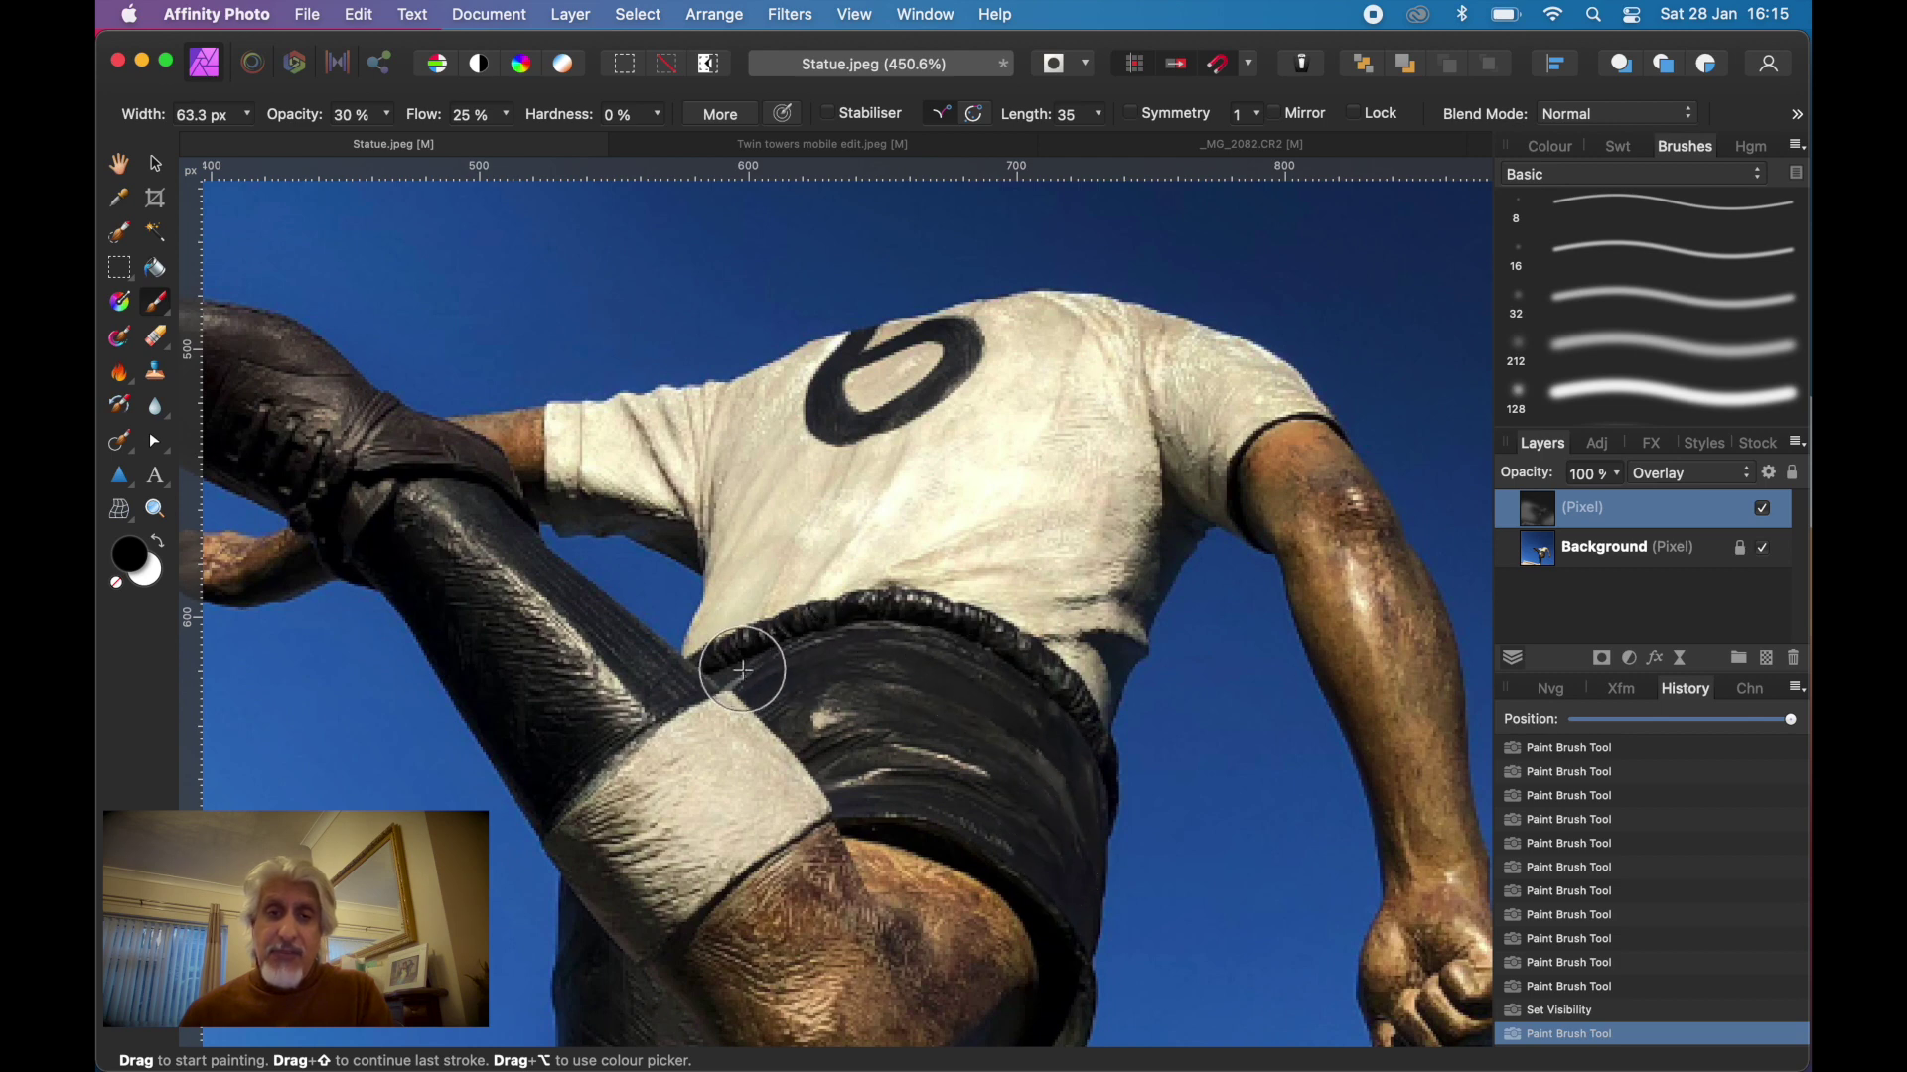
pyautogui.moveTo(902, 766); pyautogui.dragTo(860, 781)
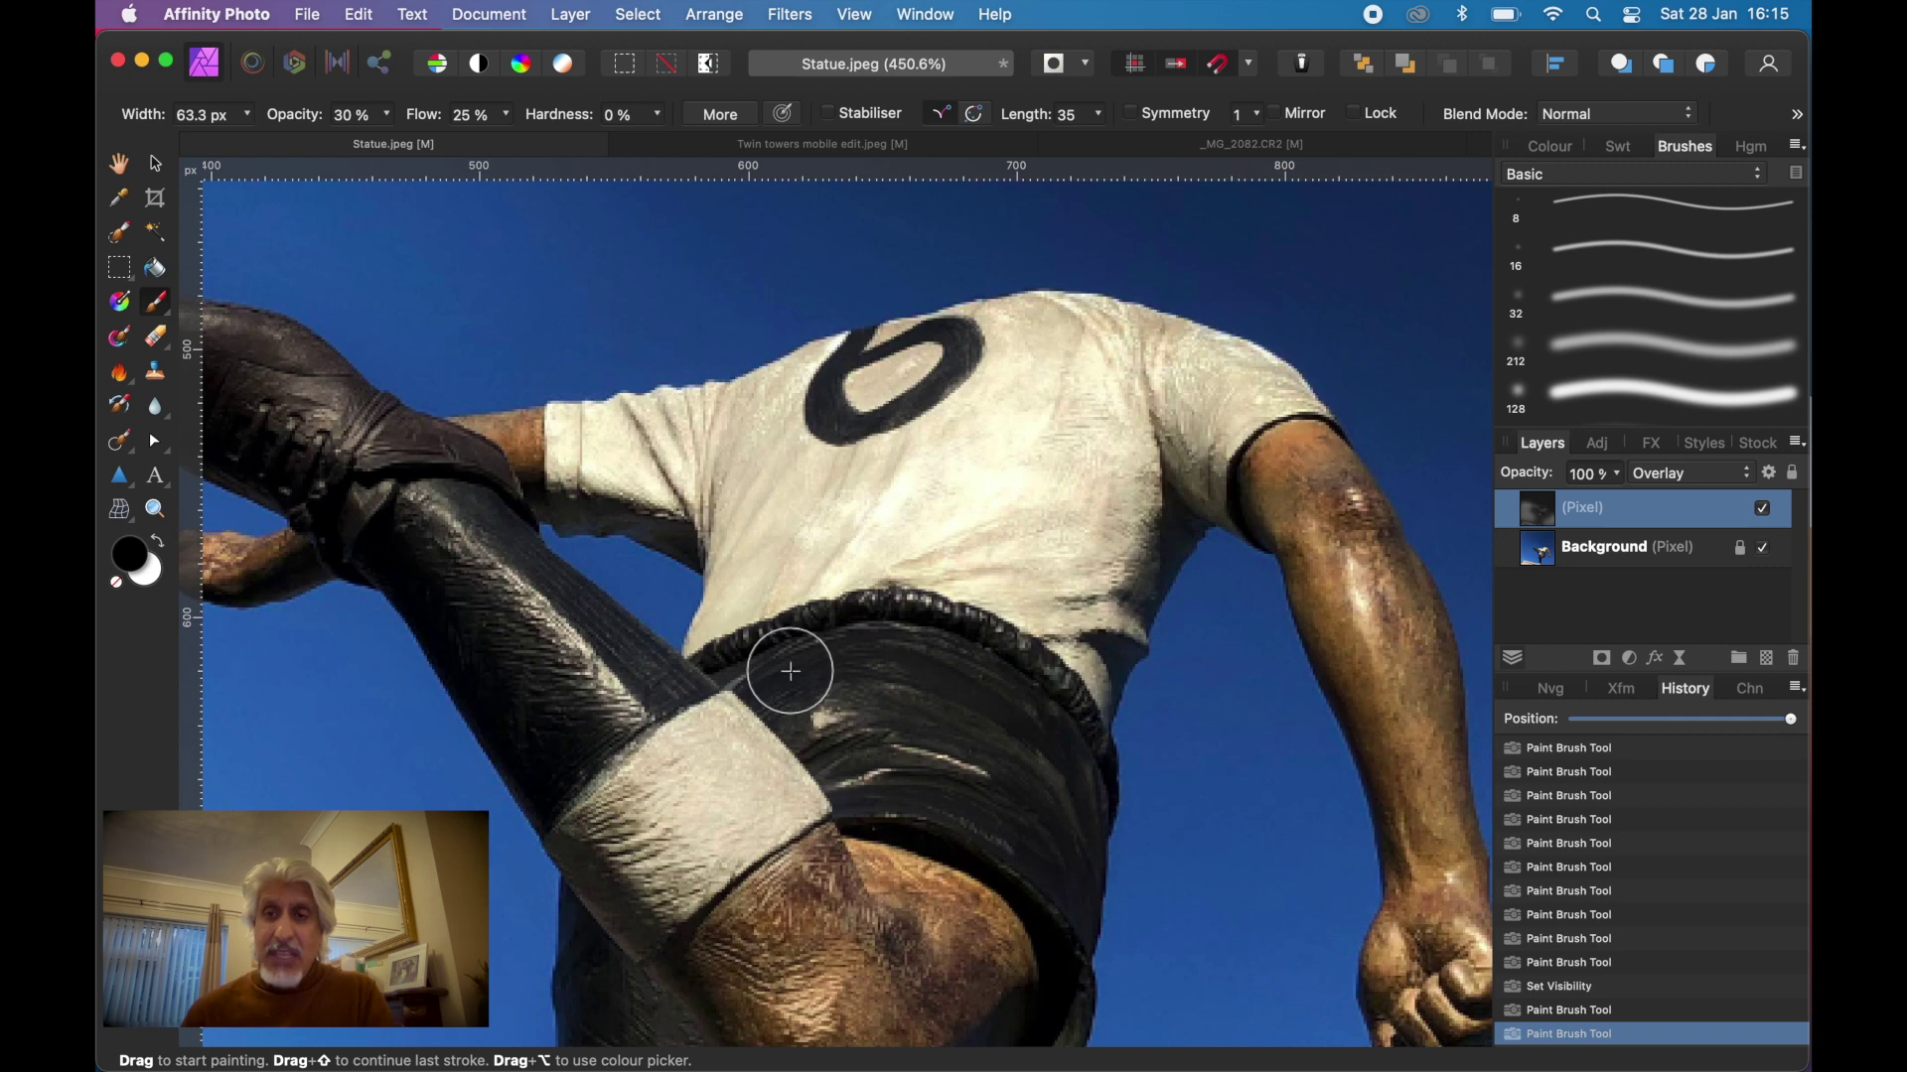
pyautogui.moveTo(596, 715); pyautogui.dragTo(646, 672)
pyautogui.moveTo(547, 747)
pyautogui.mouseDown()
pyautogui.moveTo(621, 683)
pyautogui.moveTo(537, 602)
pyautogui.moveTo(509, 604)
pyautogui.moveTo(505, 655)
pyautogui.moveTo(451, 587)
pyautogui.moveTo(502, 680)
pyautogui.moveTo(456, 554)
pyautogui.moveTo(461, 486)
pyautogui.moveTo(434, 475)
pyautogui.moveTo(427, 498)
pyautogui.moveTo(211, 335)
pyautogui.moveTo(303, 470)
pyautogui.moveTo(234, 431)
pyautogui.moveTo(256, 382)
pyautogui.moveTo(462, 599)
pyautogui.moveTo(595, 668)
pyautogui.mouseUp()
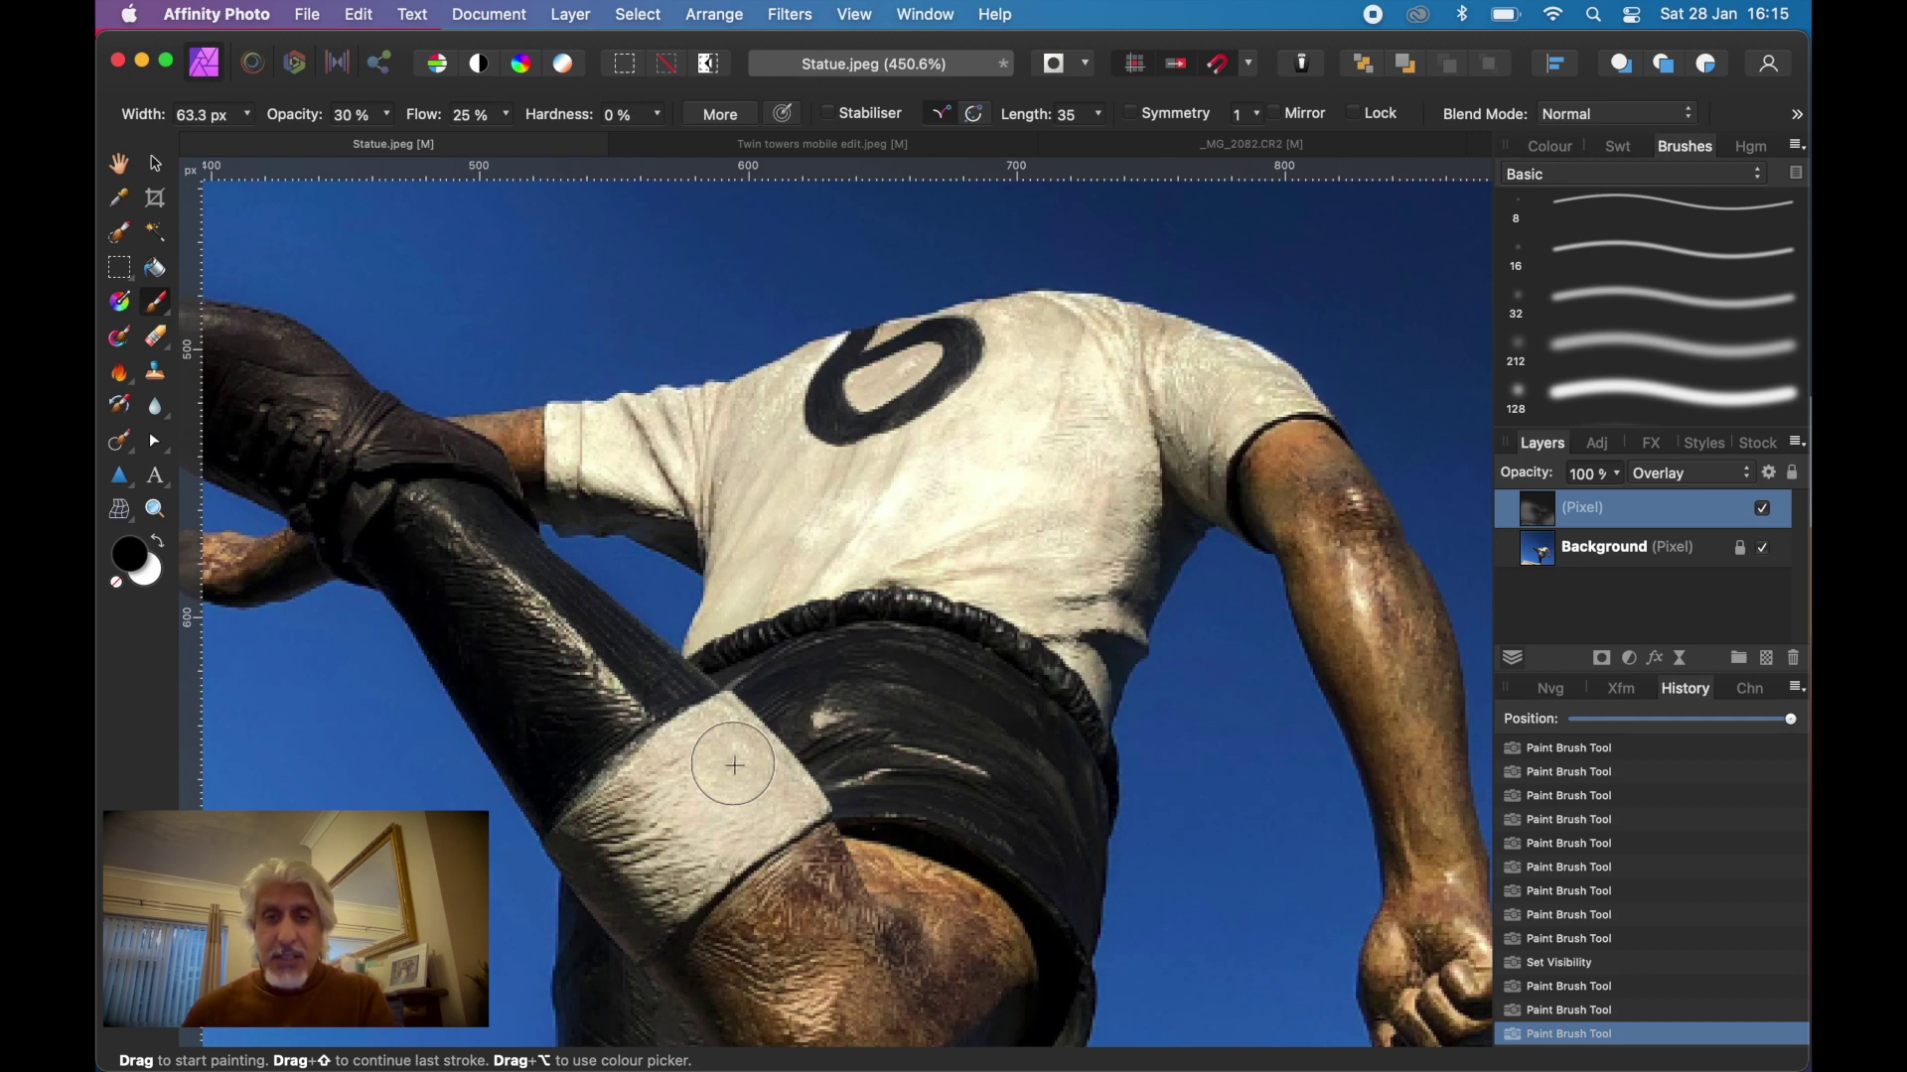
pyautogui.scroll(-6, 732, 757)
pyautogui.scroll(-2, 732, 764)
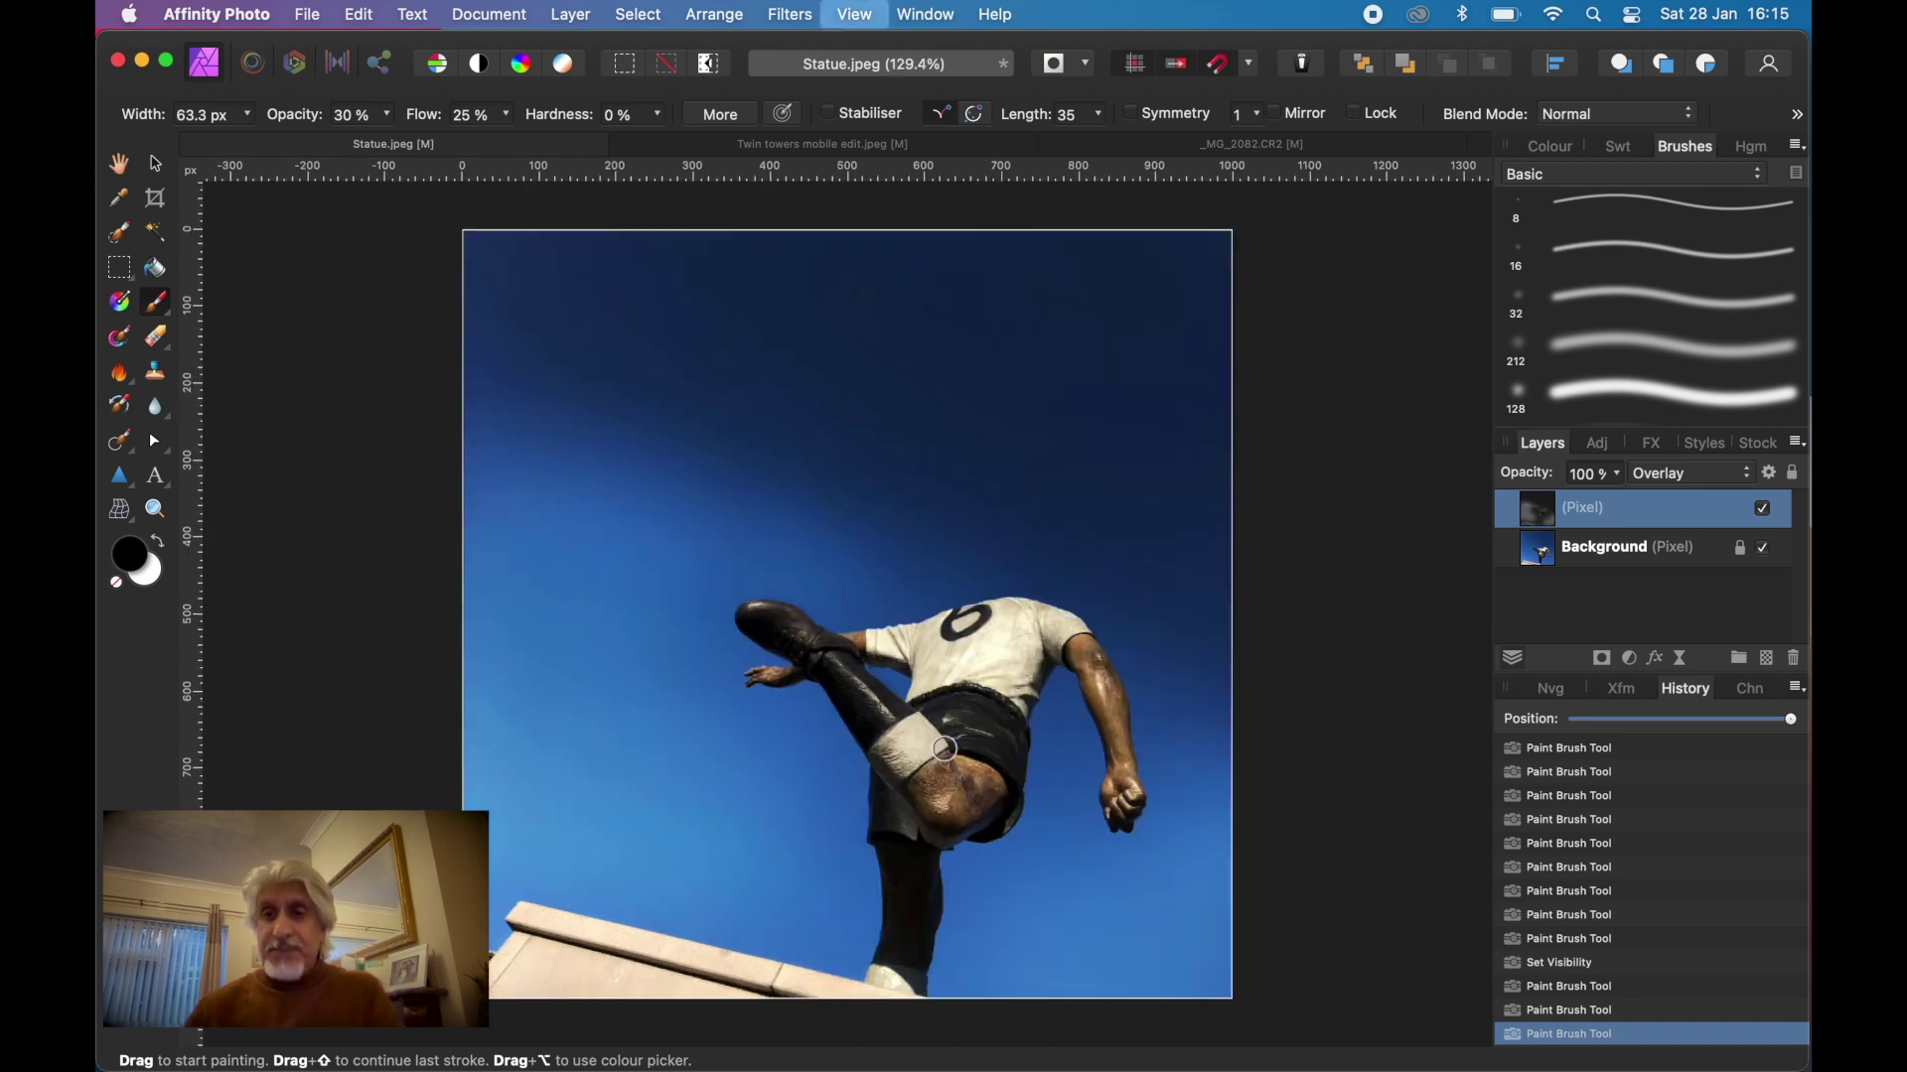
pyautogui.press('super+0')
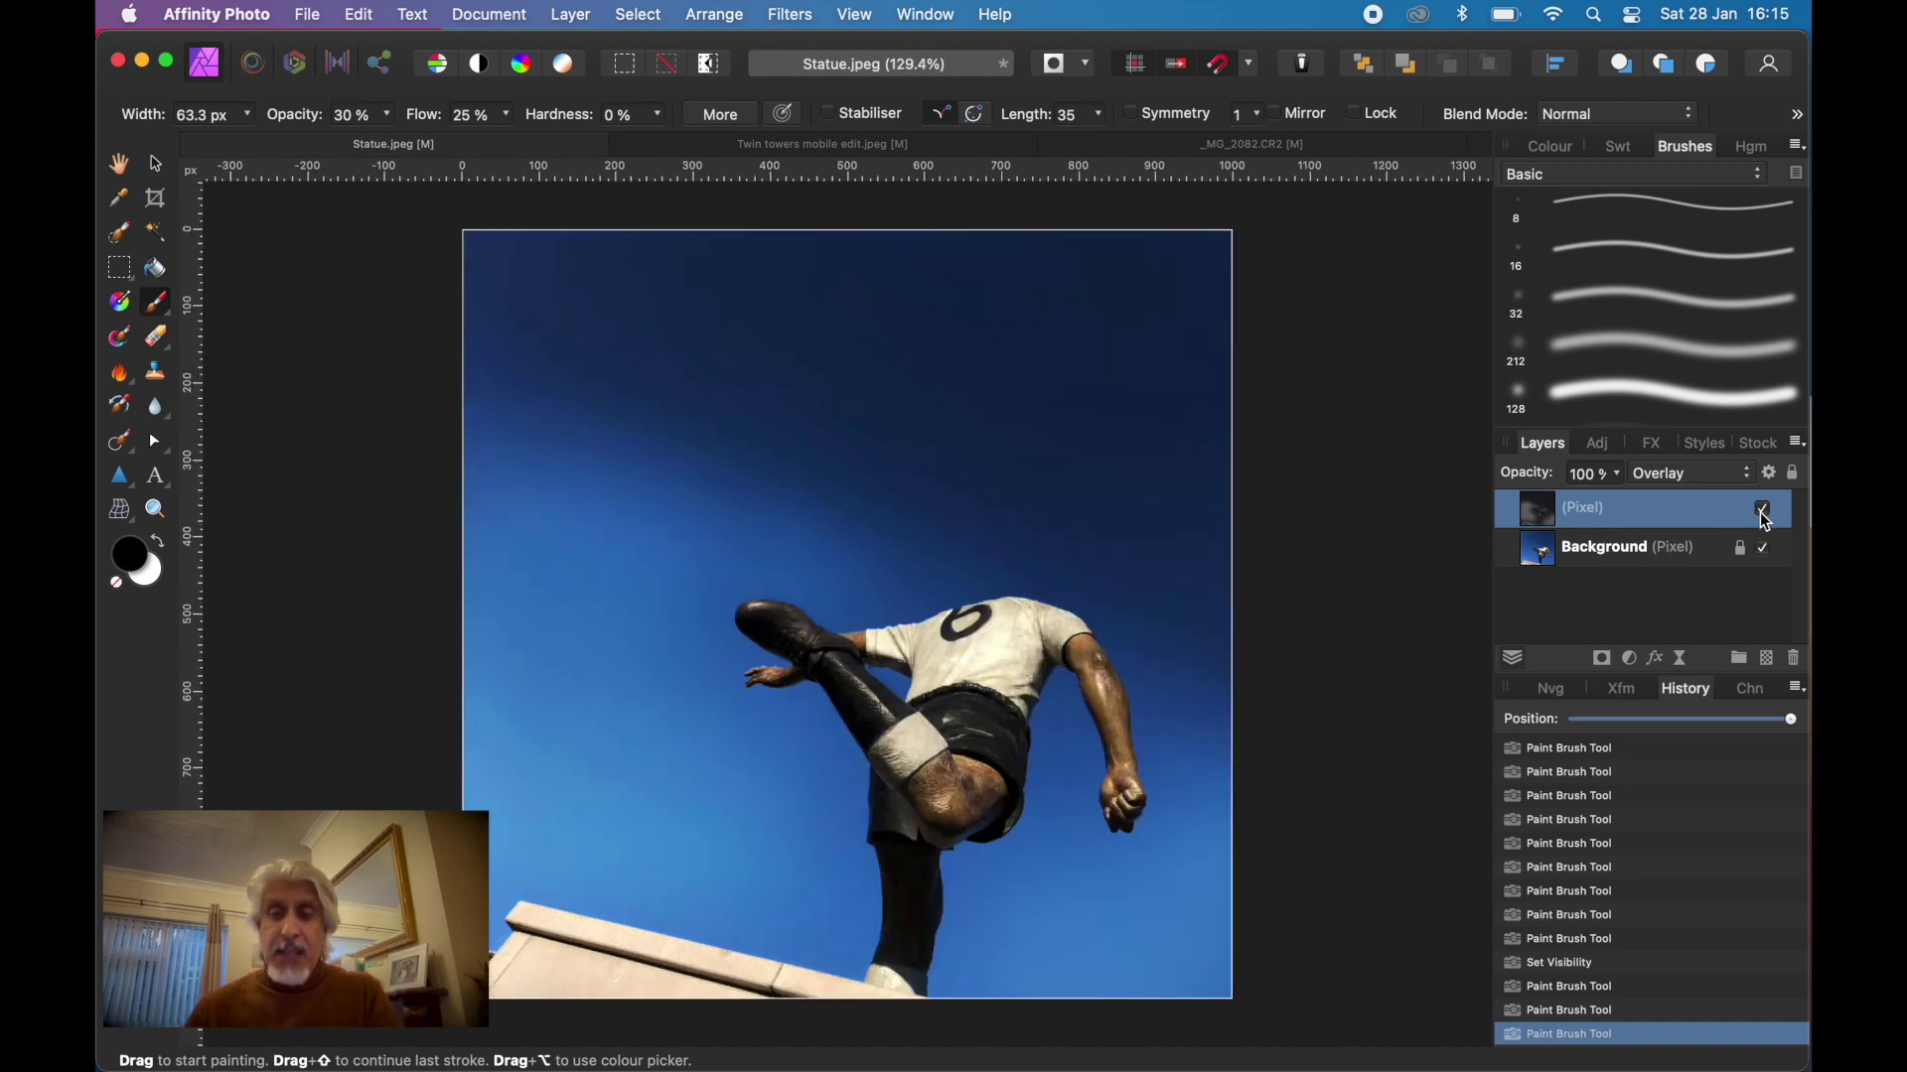
pyautogui.click(1765, 517)
pyautogui.click(1765, 517)
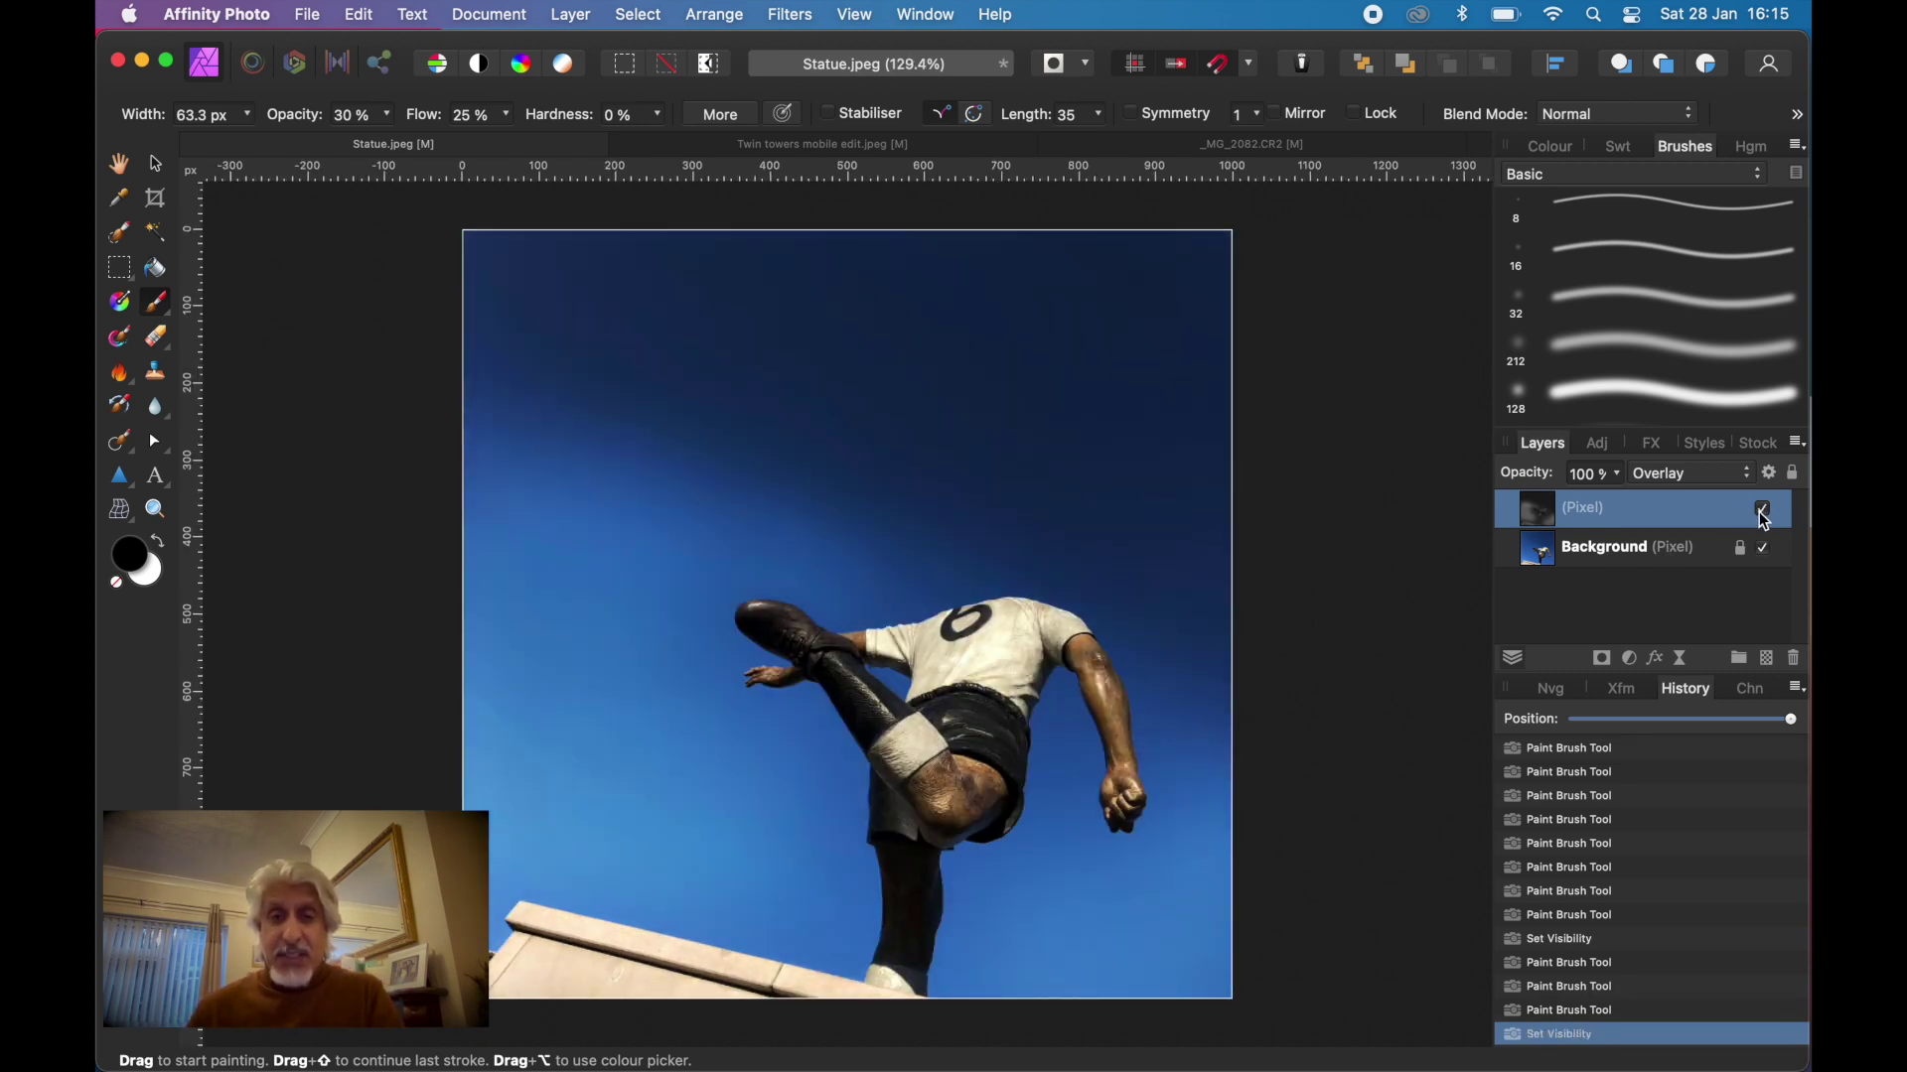
pyautogui.click(1765, 516)
pyautogui.scroll(3, 1032, 784)
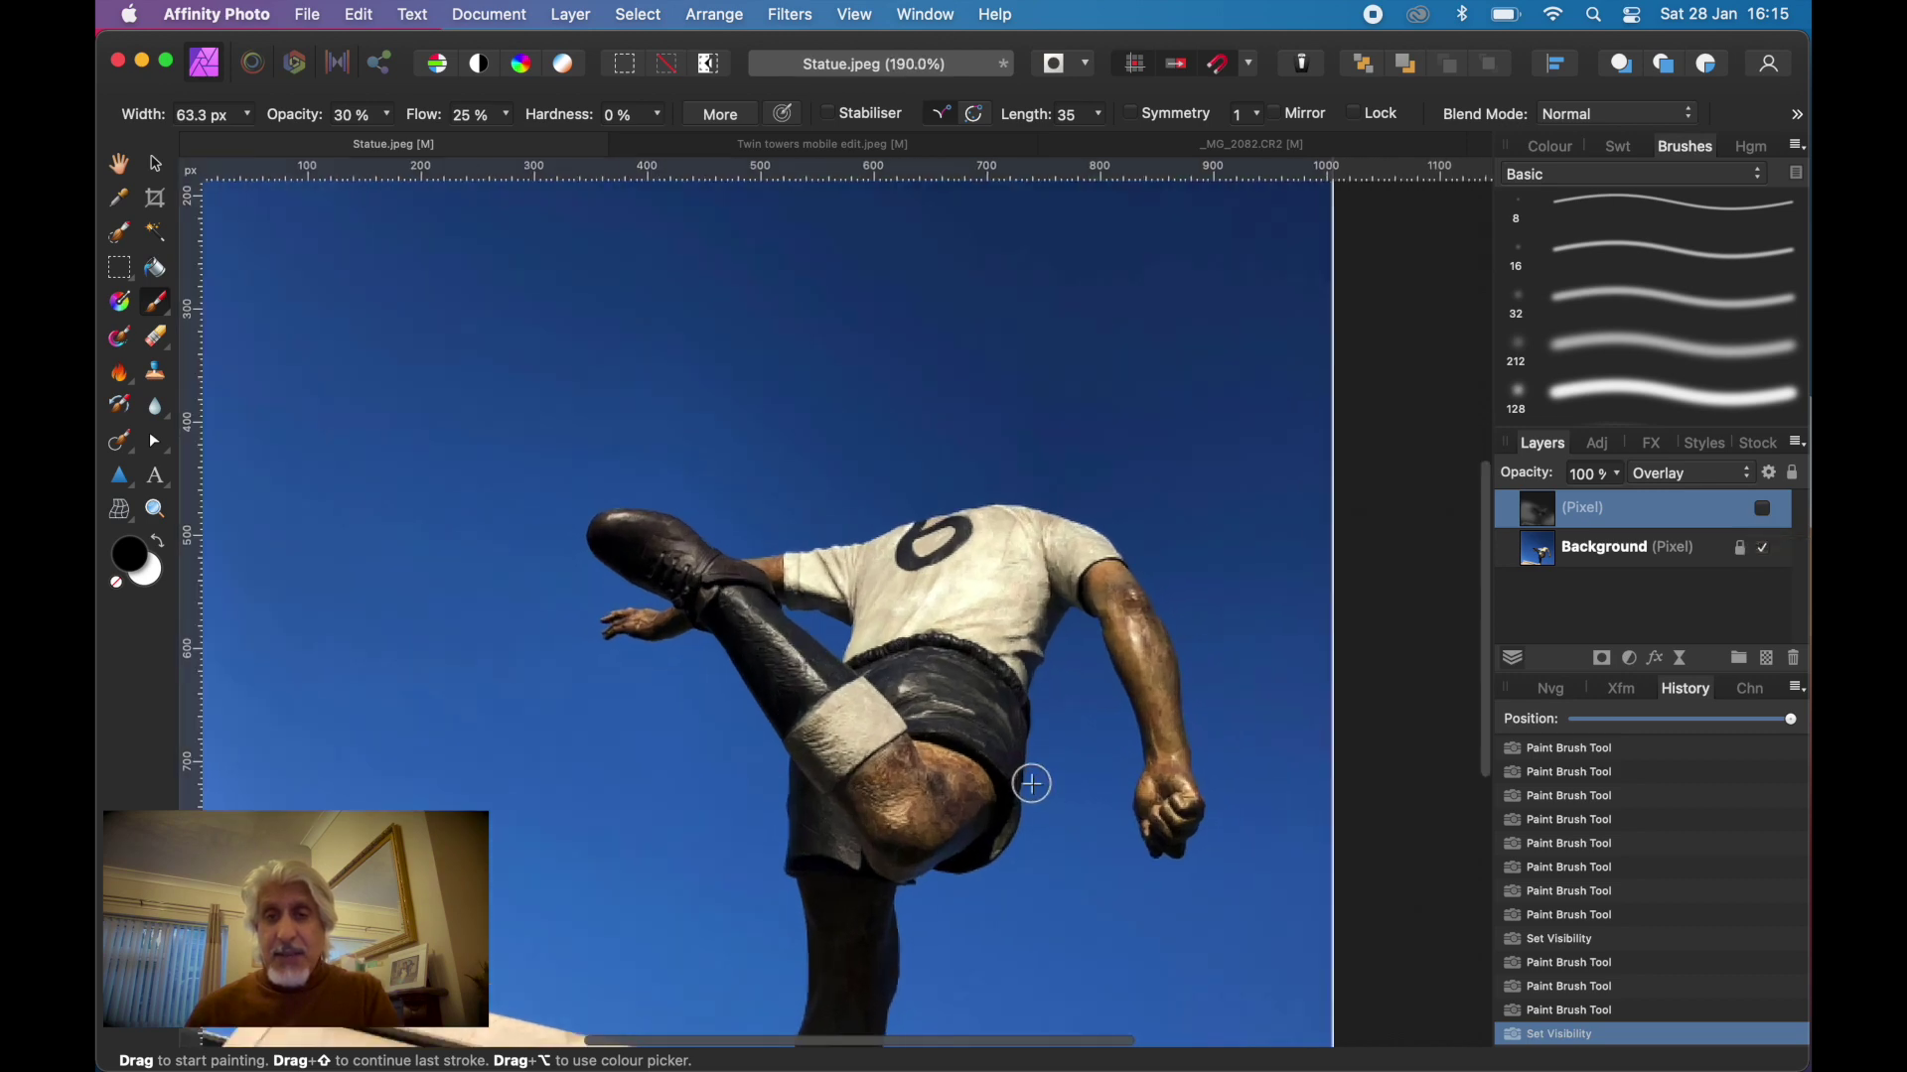
pyautogui.scroll(2, 1032, 784)
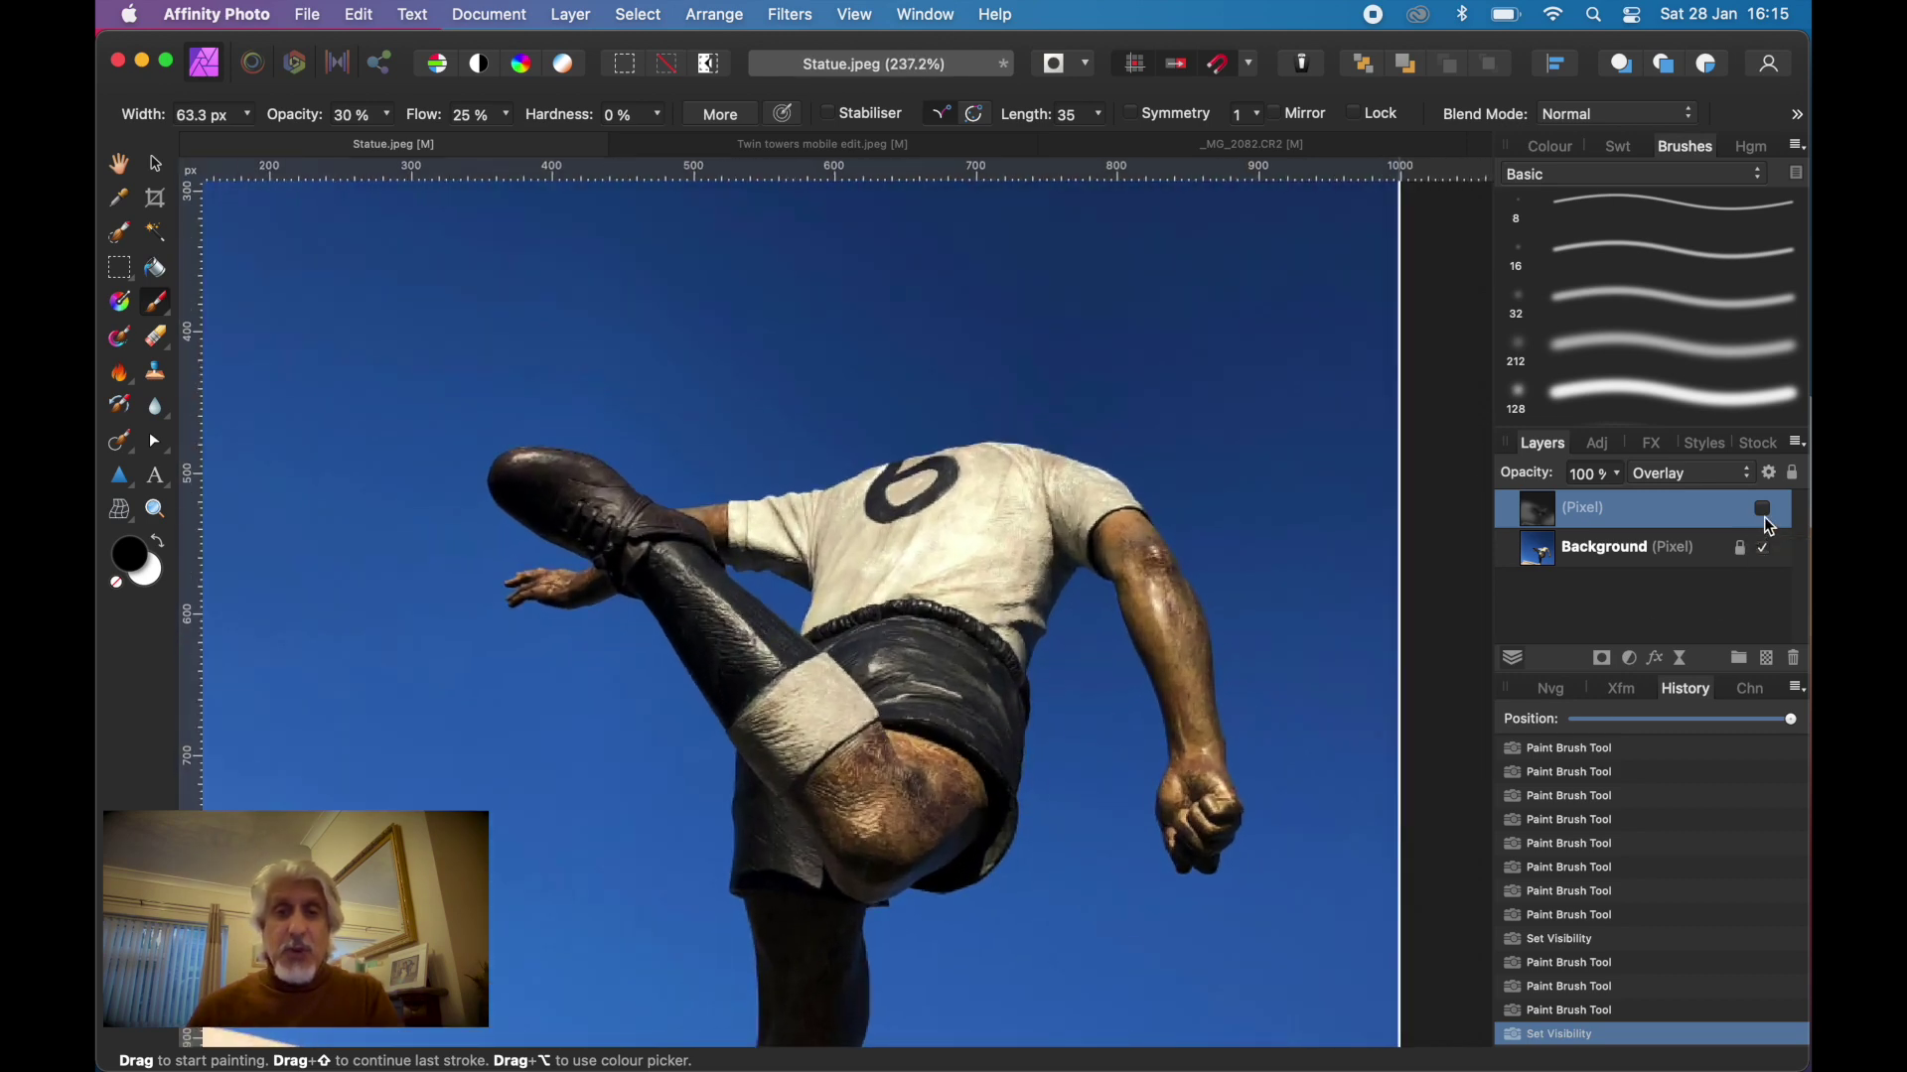
pyautogui.click(1764, 510)
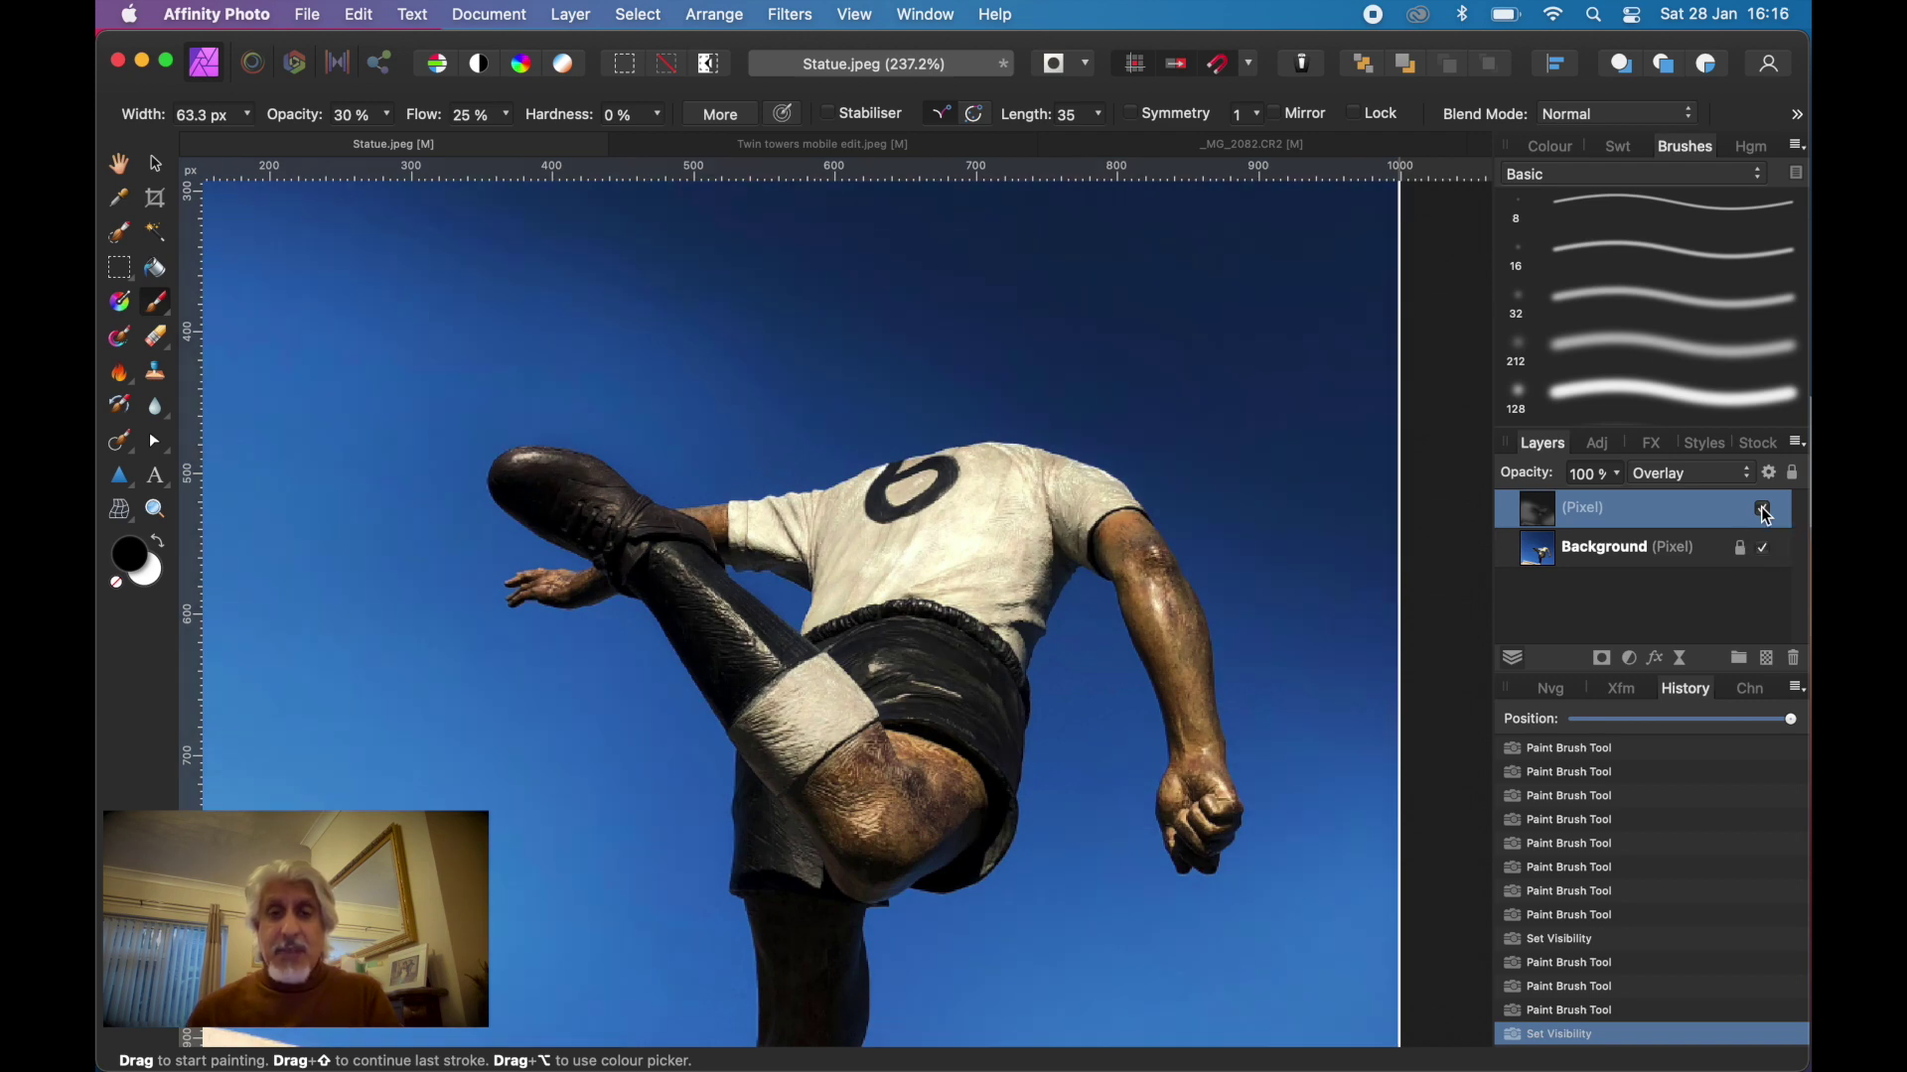
pyautogui.scroll(-5, 1055, 632)
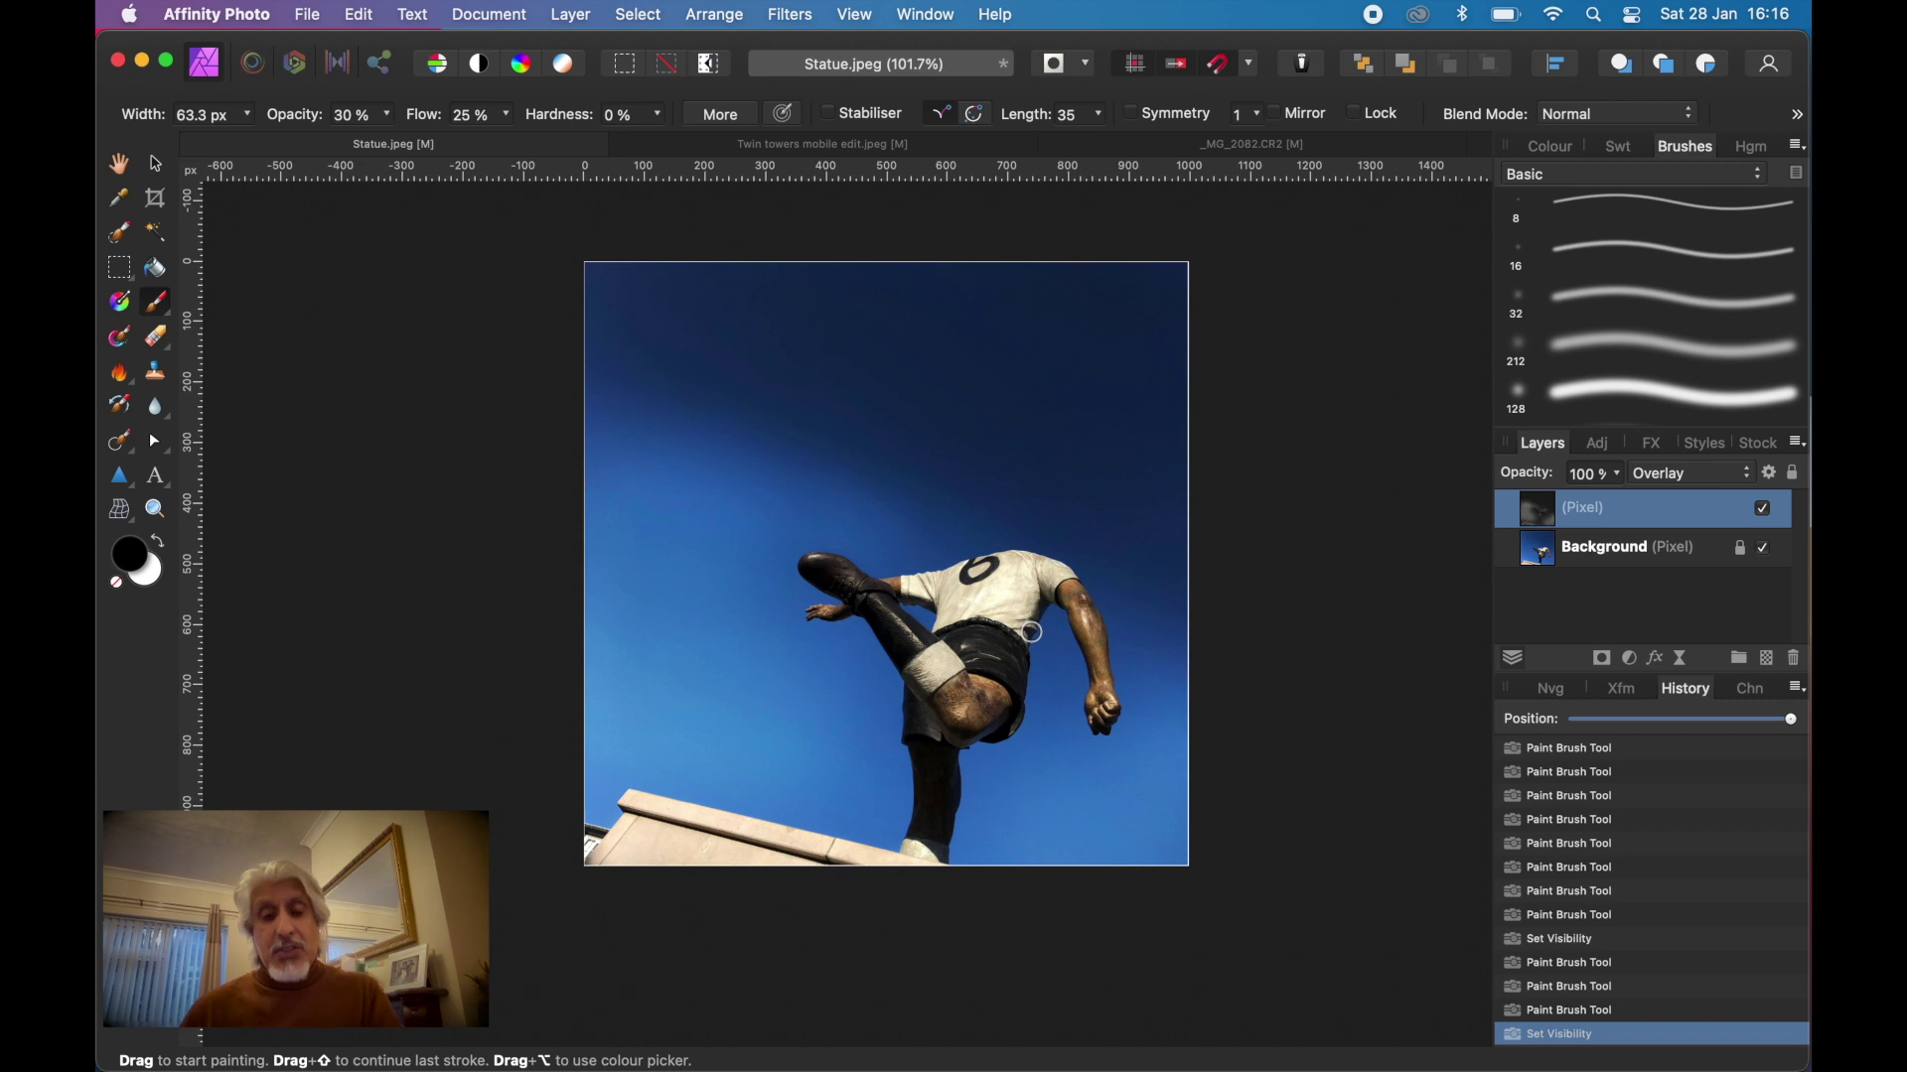
pyautogui.scroll(2, 1033, 632)
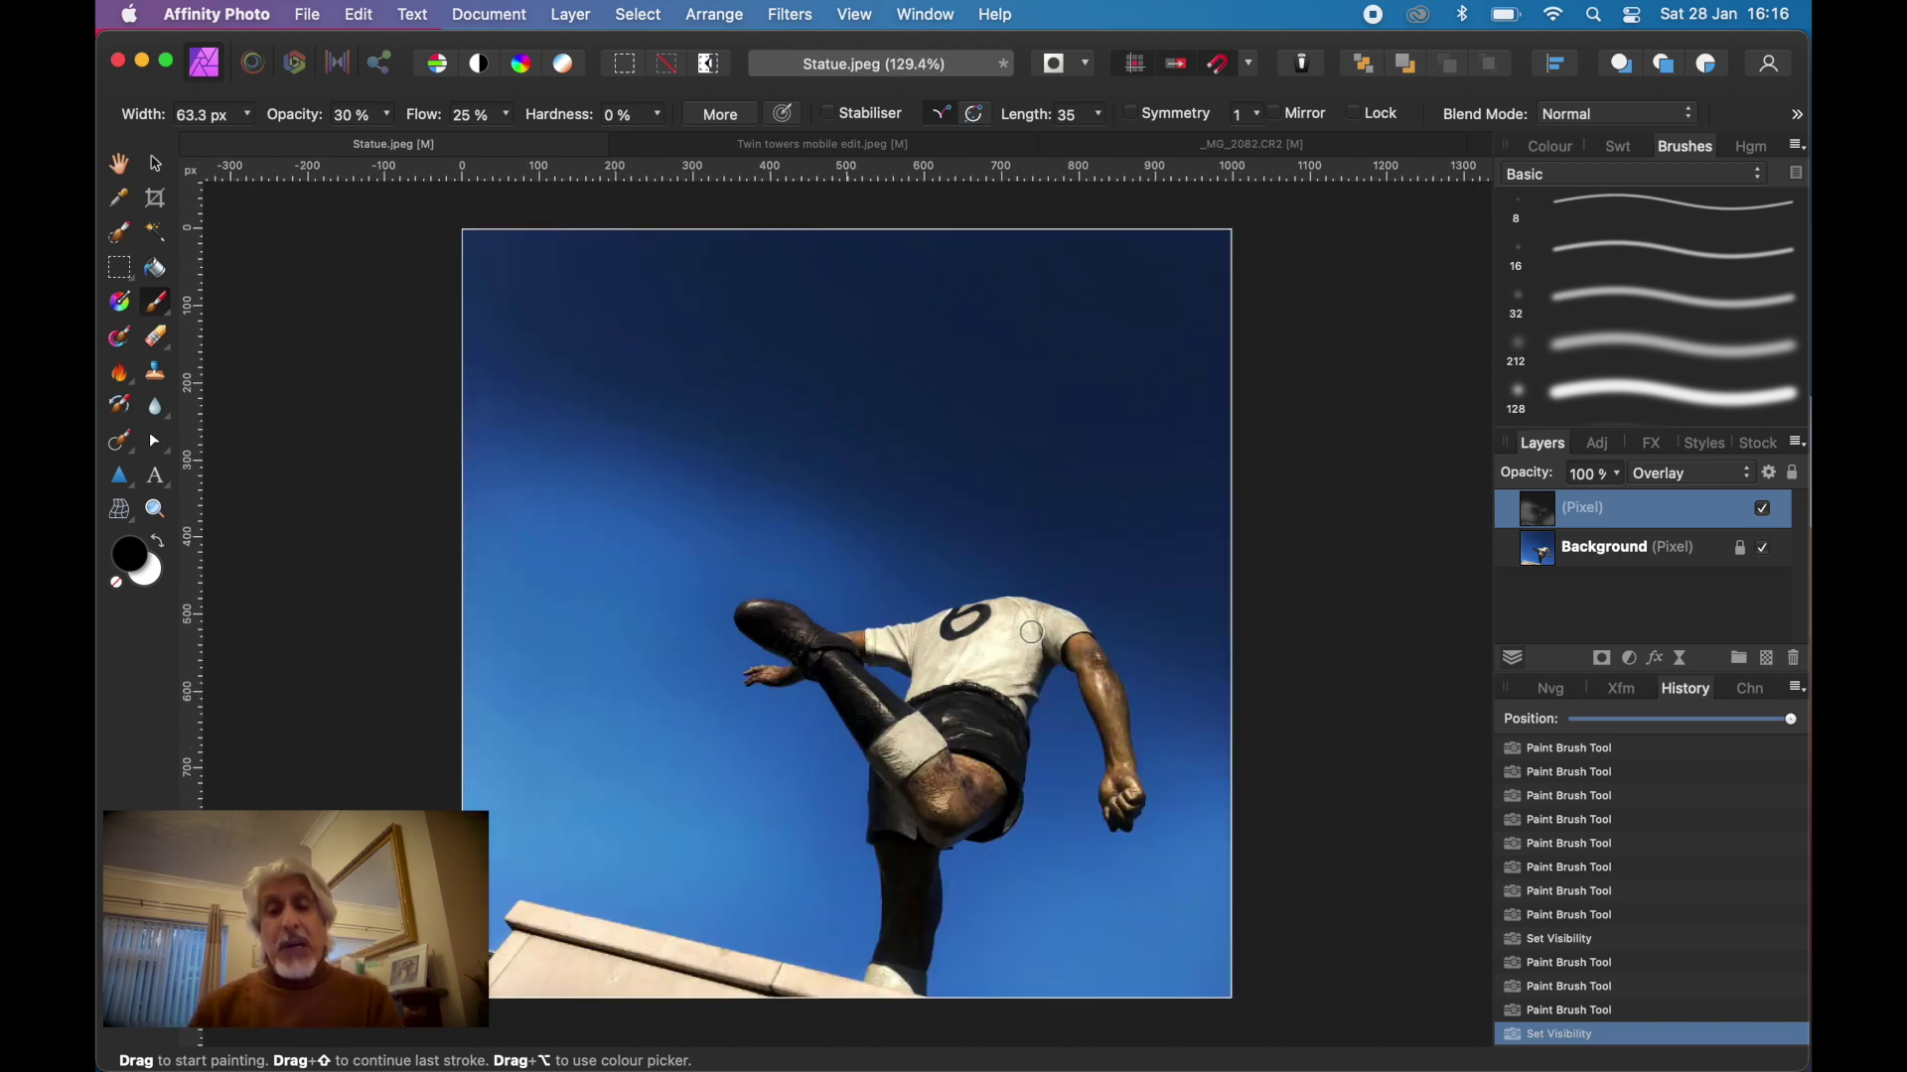